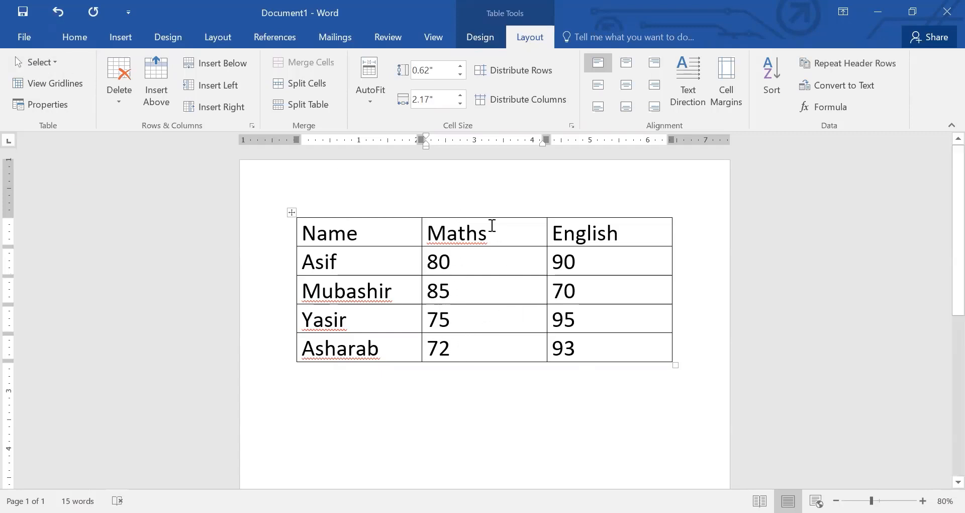
# Select the Maths header cell on its own, and the entire English column after it
pyautogui.click(60, 67)
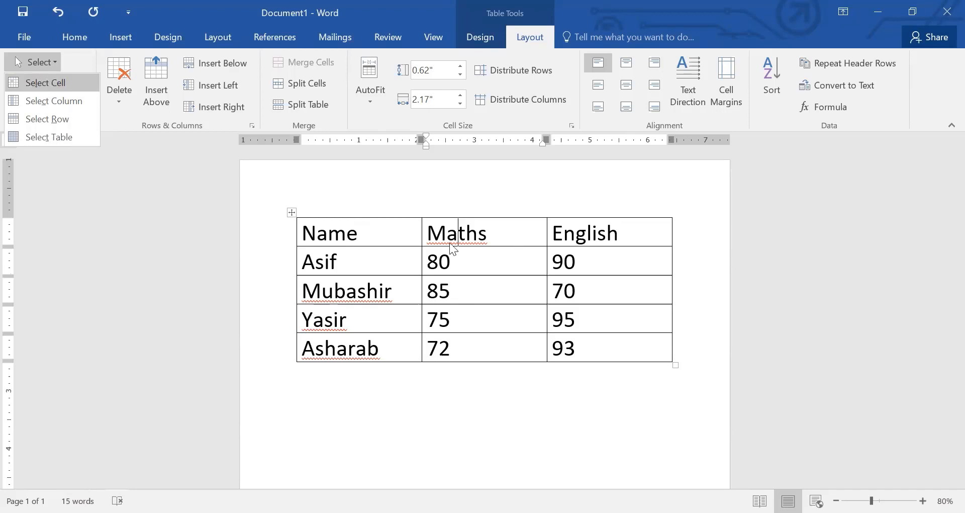
pyautogui.click(45, 82)
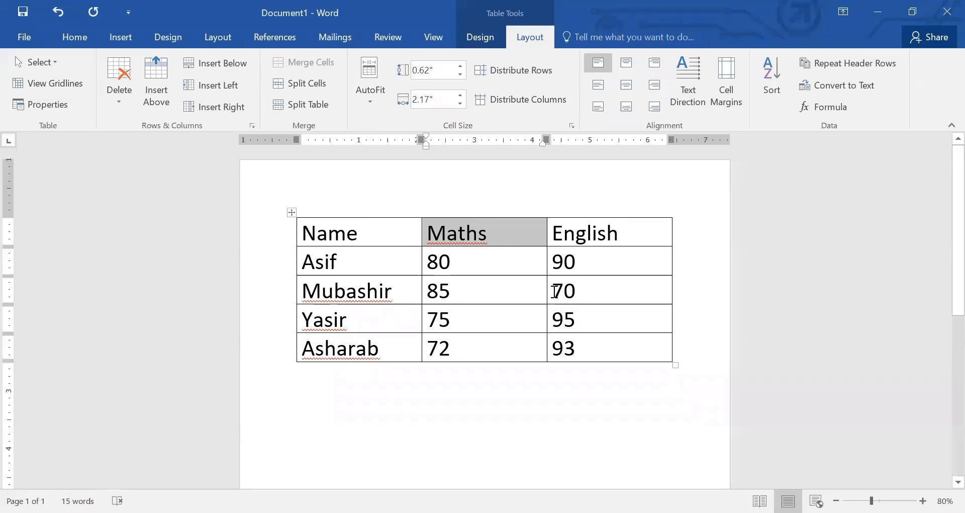
pyautogui.click(610, 234)
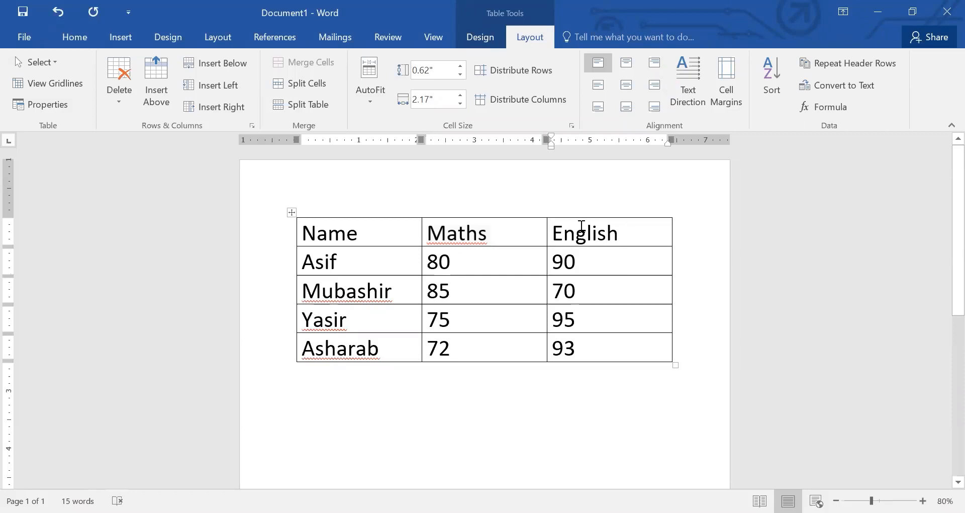
pyautogui.click(51, 61)
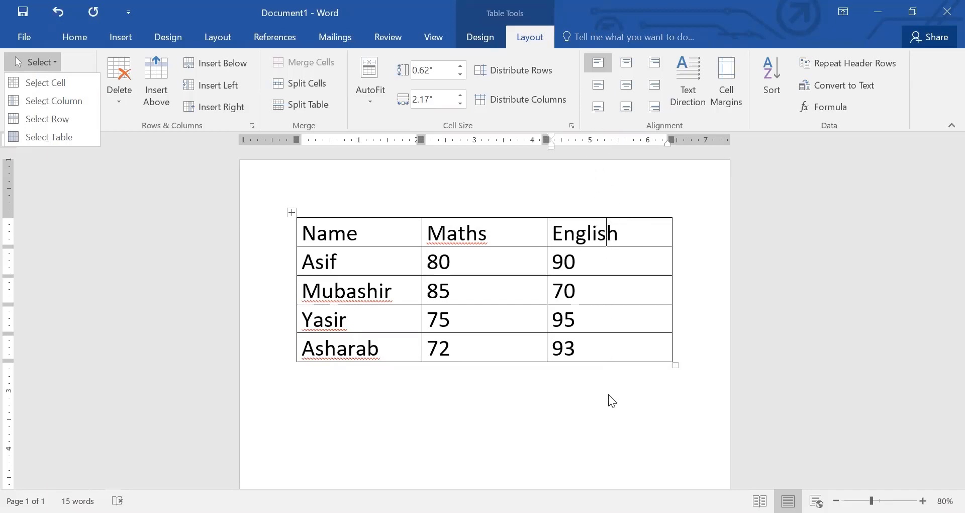
pyautogui.click(44, 100)
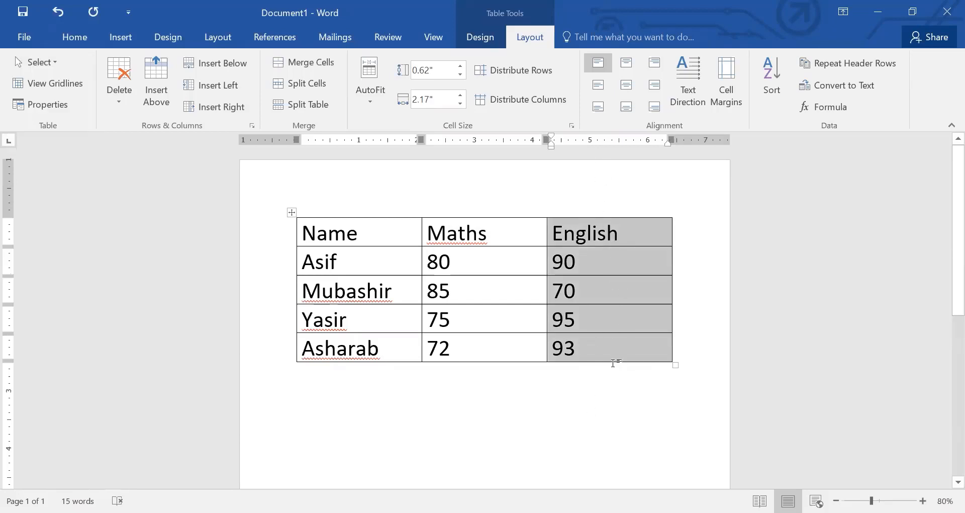
# Select the entire third row of the table, the one with marks 85 and 70
pyautogui.click(398, 291)
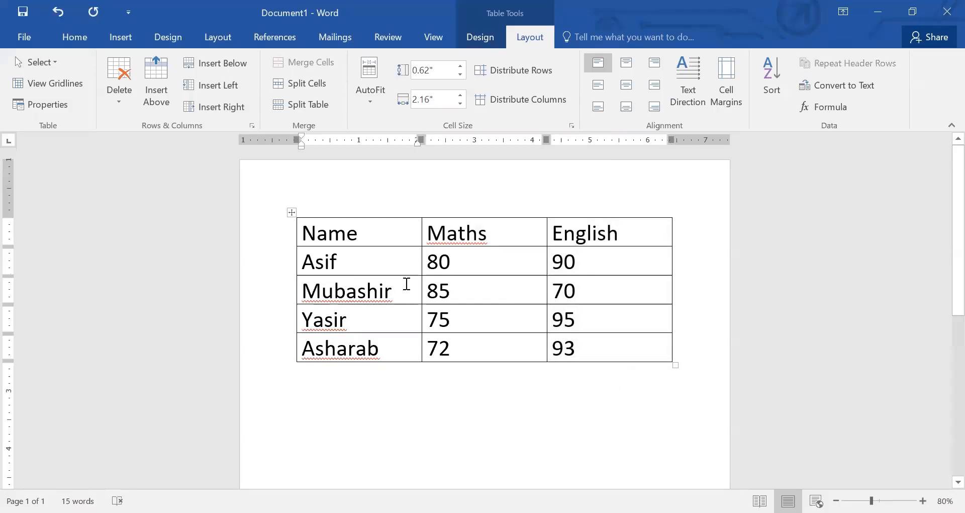
pyautogui.click(32, 62)
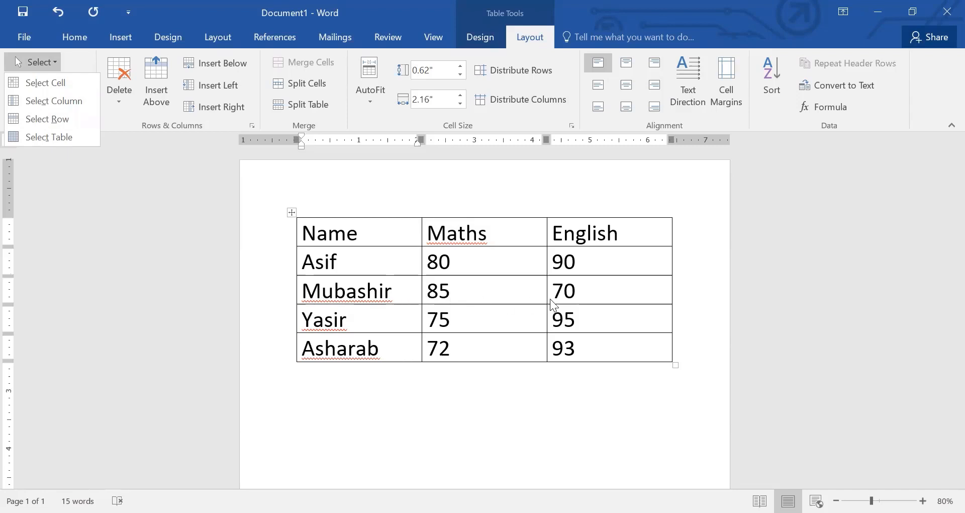
pyautogui.click(44, 120)
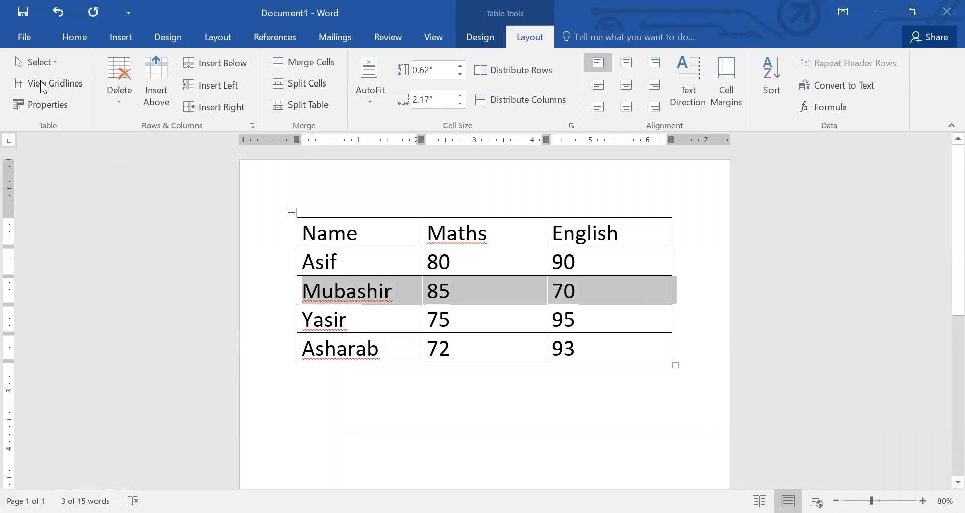
# Select the entire table, clear the selection, and select the whole table again using its move handle
pyautogui.click(50, 59)
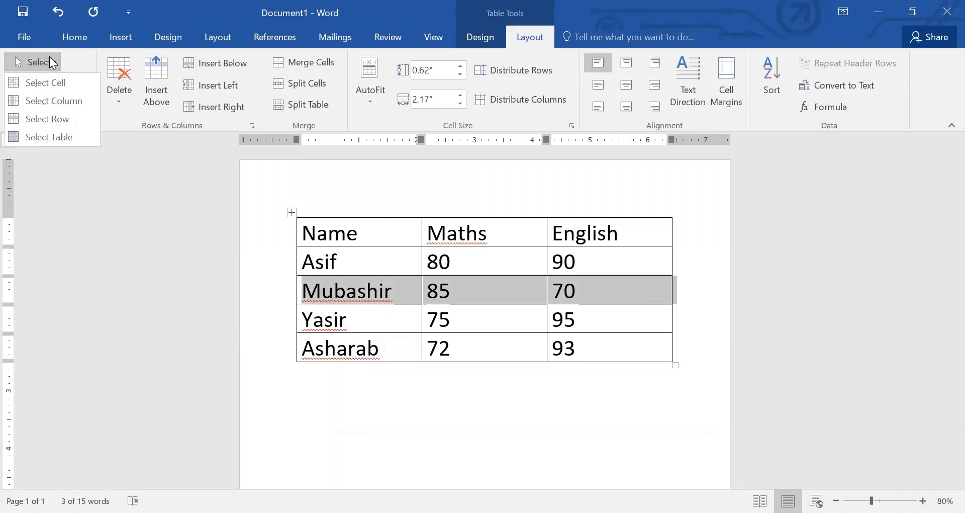
pyautogui.click(34, 136)
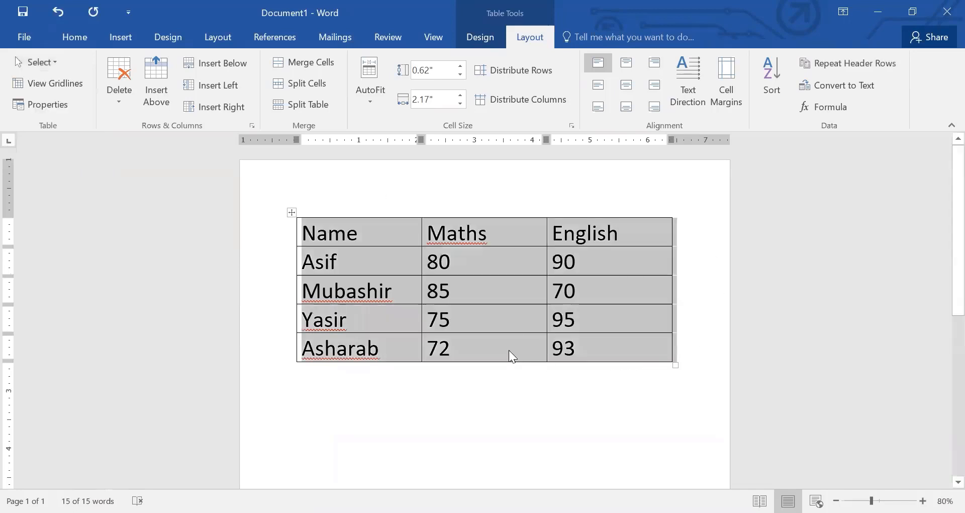
pyautogui.click(489, 290)
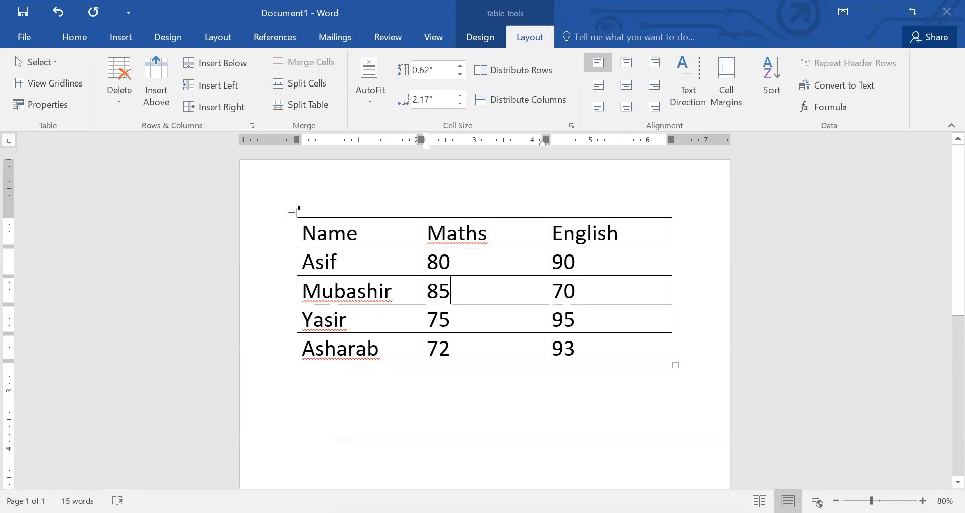
pyautogui.click(292, 212)
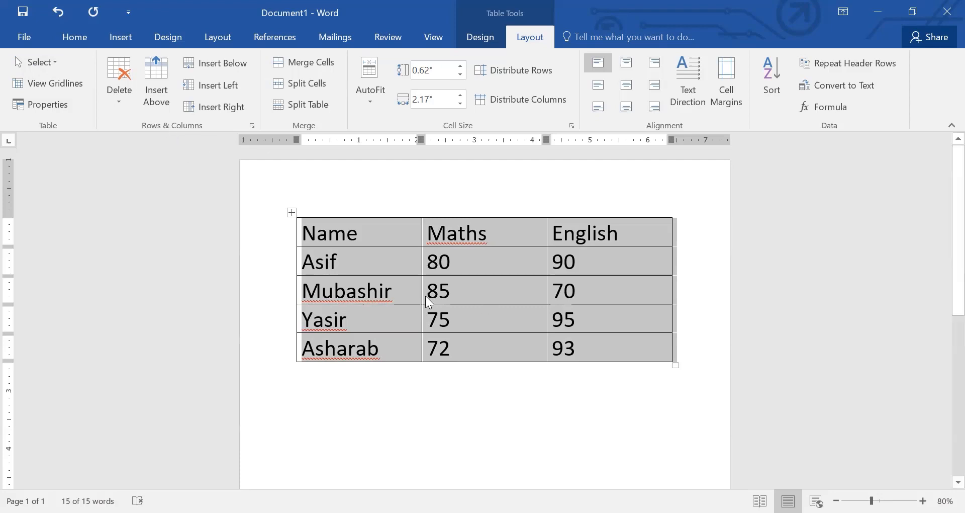
# Delete only the name cell directly below the Name header with the Shift cells up option, and undo the deletion
pyautogui.click(368, 271)
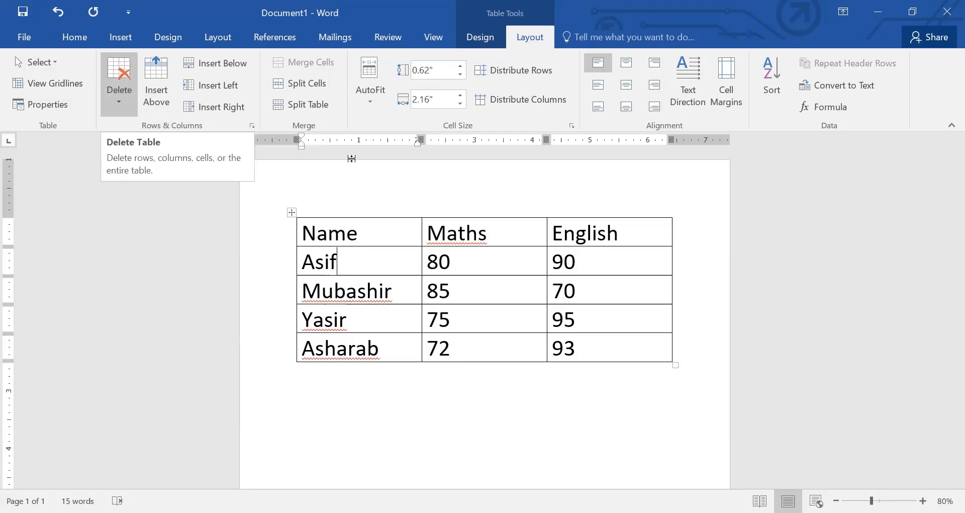
pyautogui.moveTo(317, 255); pyautogui.dragTo(590, 267)
pyautogui.click(456, 266)
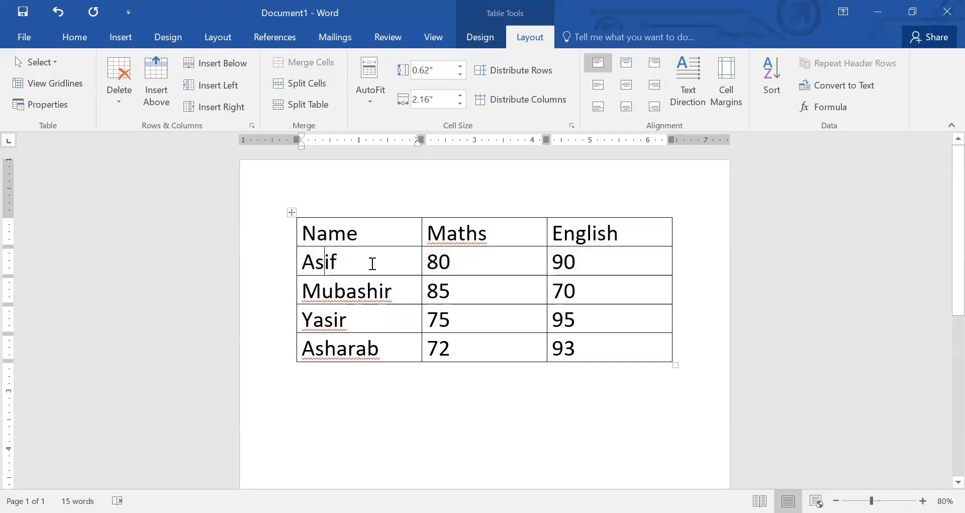
pyautogui.doubleClick(329, 261)
pyautogui.click(353, 260)
pyautogui.click(120, 103)
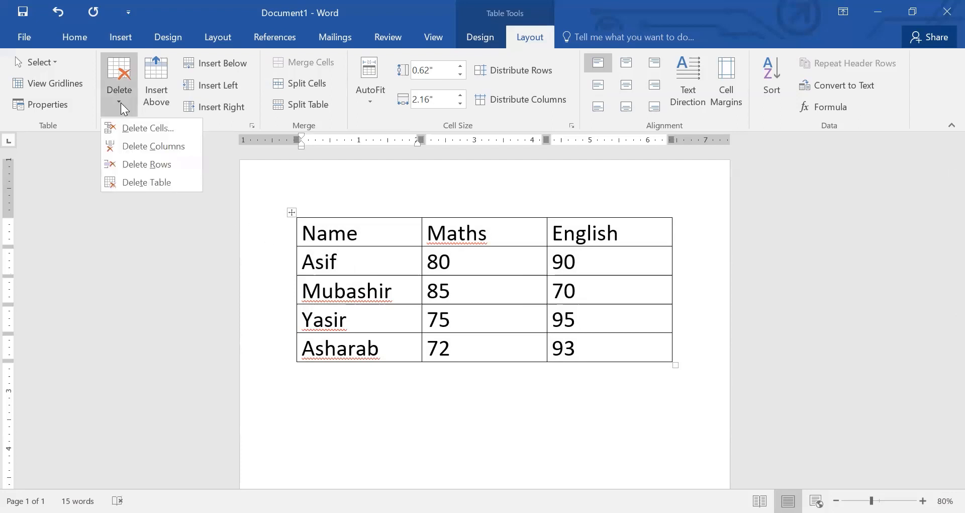
pyautogui.click(147, 127)
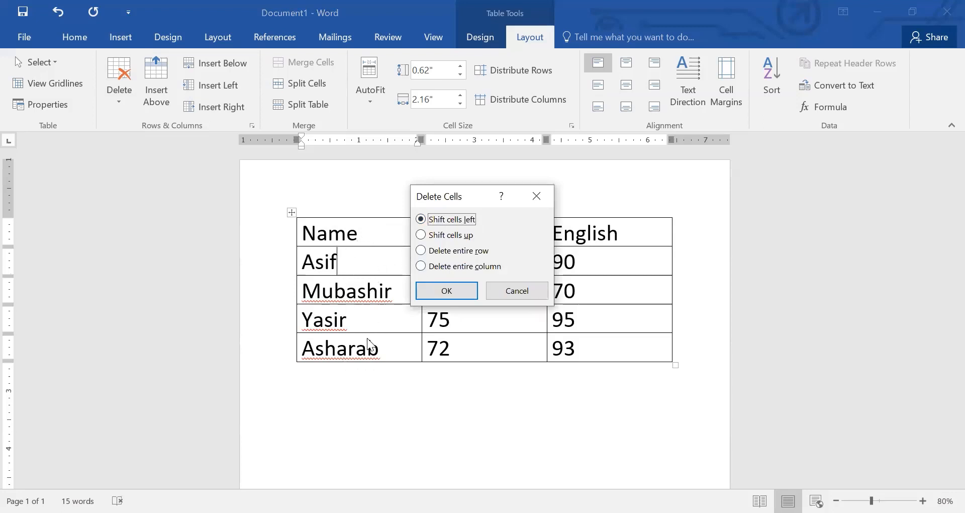
pyautogui.click(457, 236)
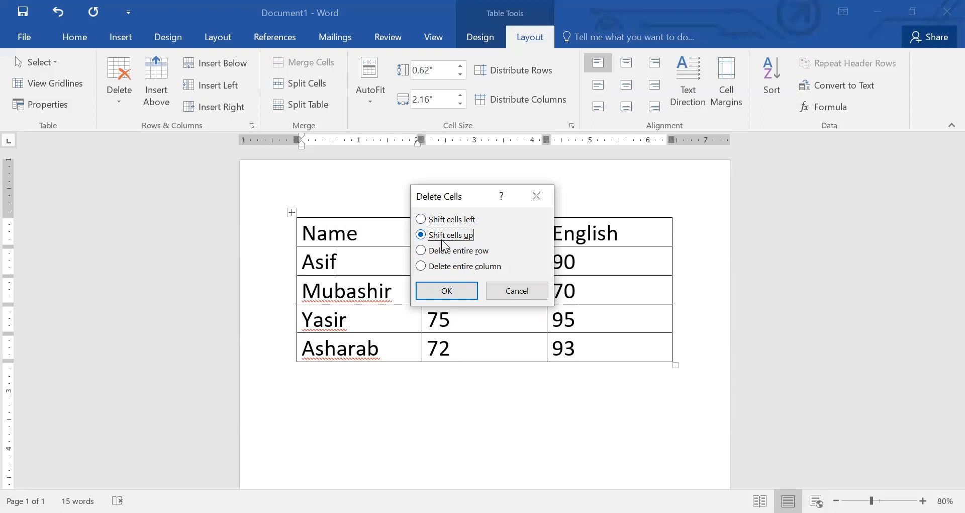
pyautogui.click(446, 291)
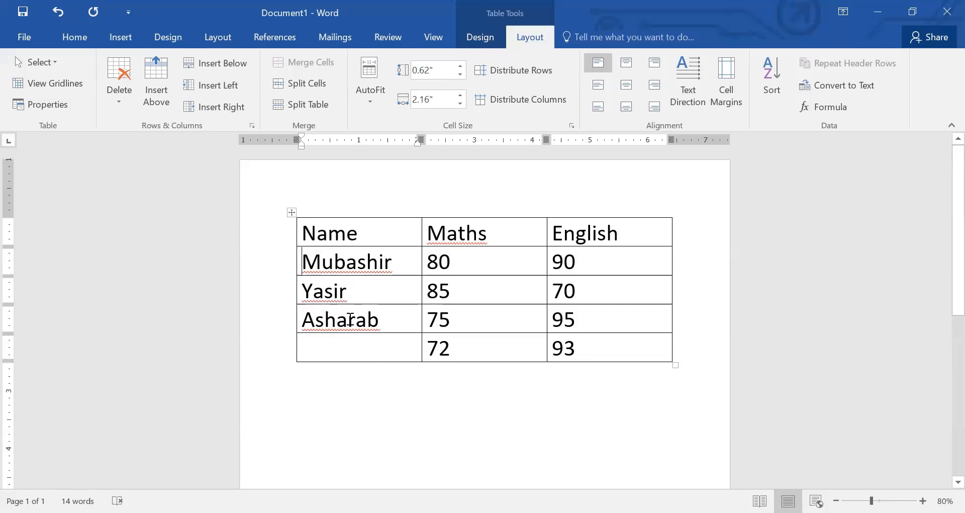
pyautogui.hotkey('ctrl', 'z')
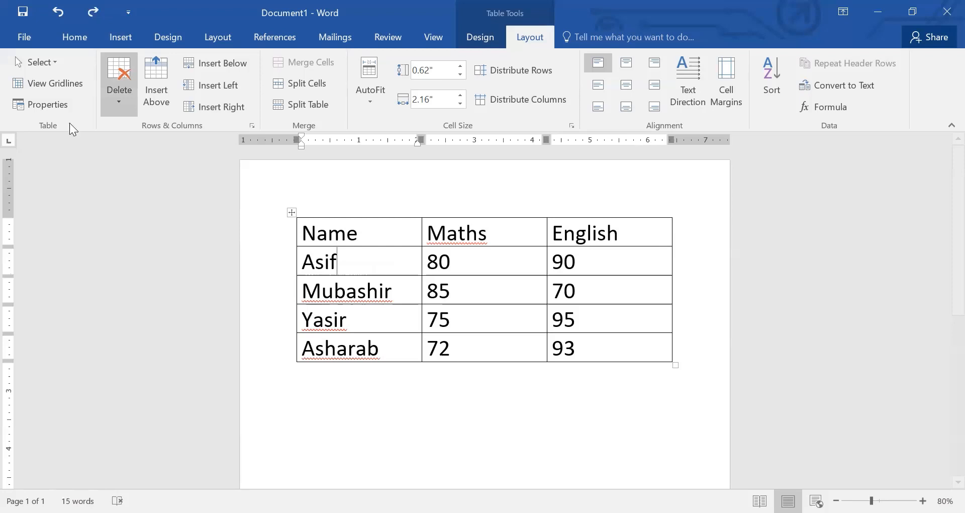
# Delete the Name column from the marks table and undo the column deletion
pyautogui.click(120, 103)
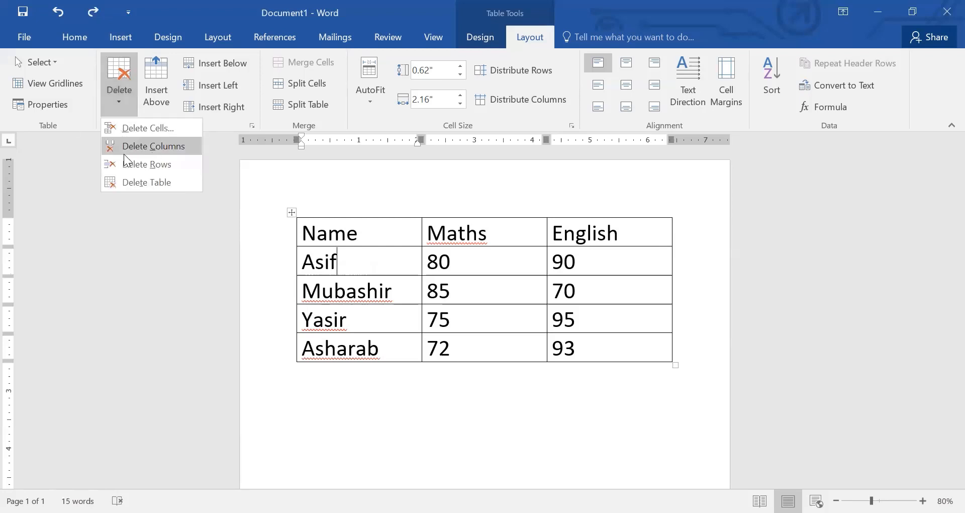
pyautogui.click(344, 265)
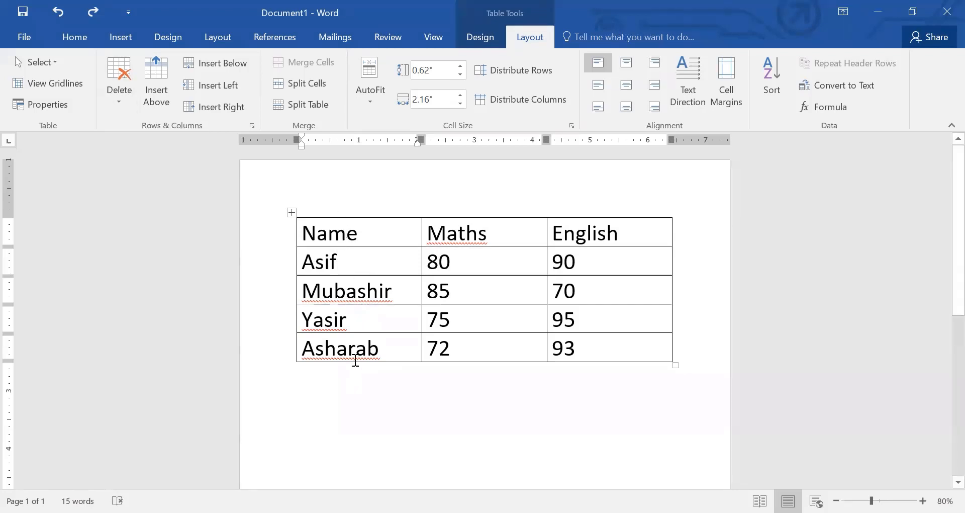
pyautogui.click(123, 100)
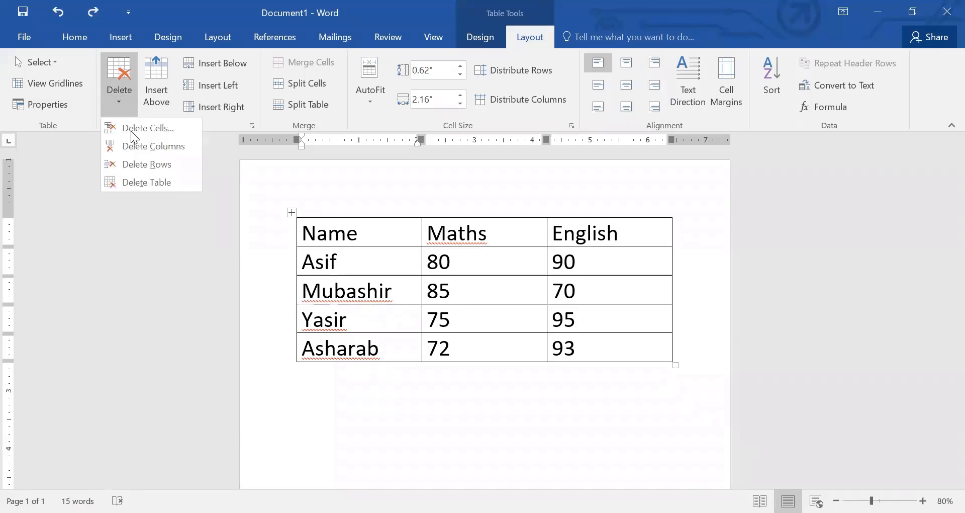
pyautogui.click(160, 146)
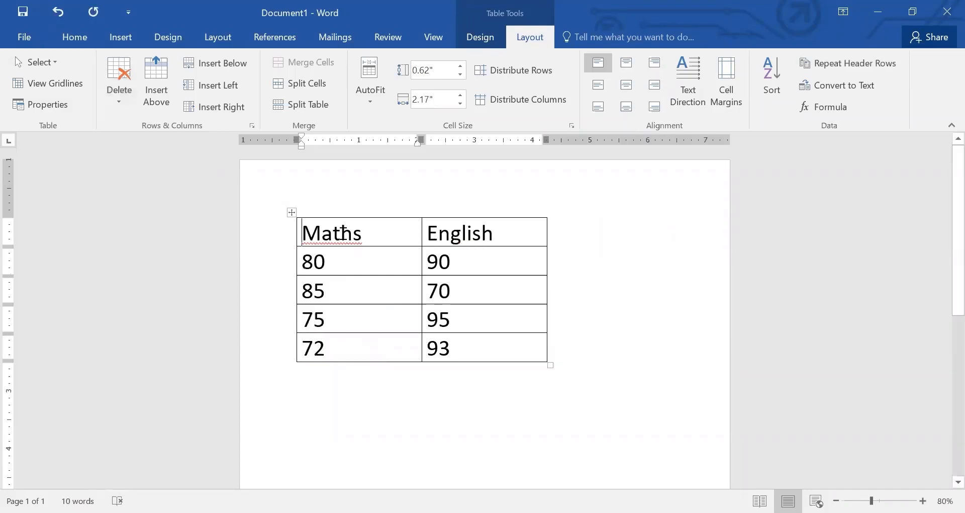
pyautogui.hotkey('ctrl', 'z')
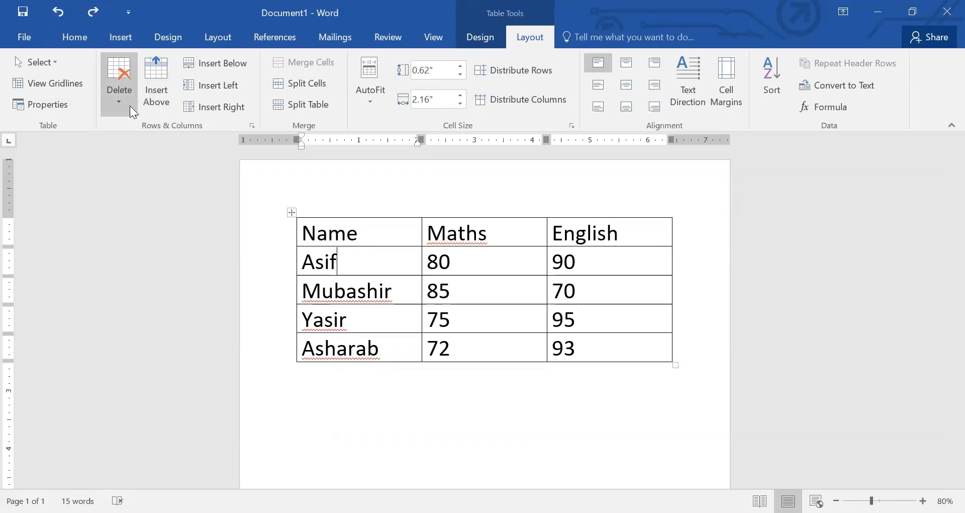
# Delete the first data row below the header, with marks 80 and 90, and undo the row deletion
pyautogui.click(129, 105)
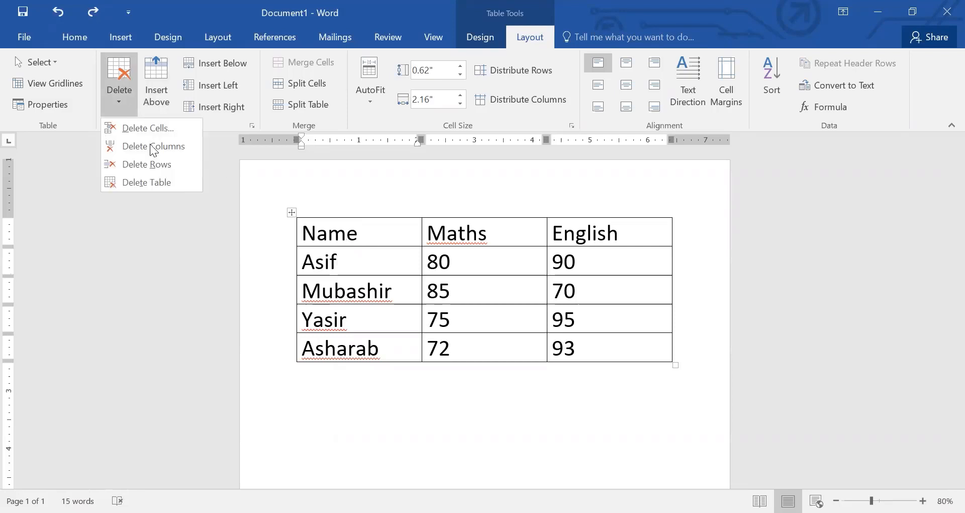
pyautogui.click(352, 254)
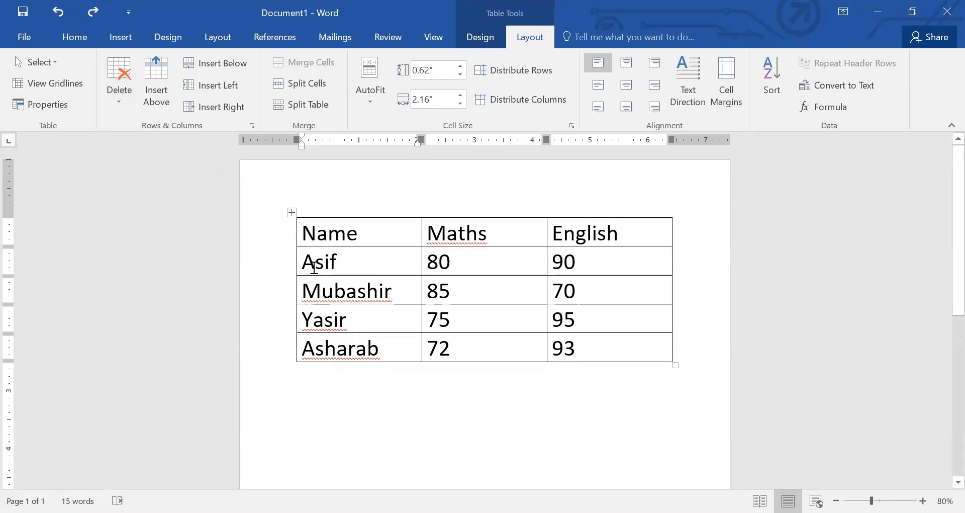
pyautogui.click(119, 98)
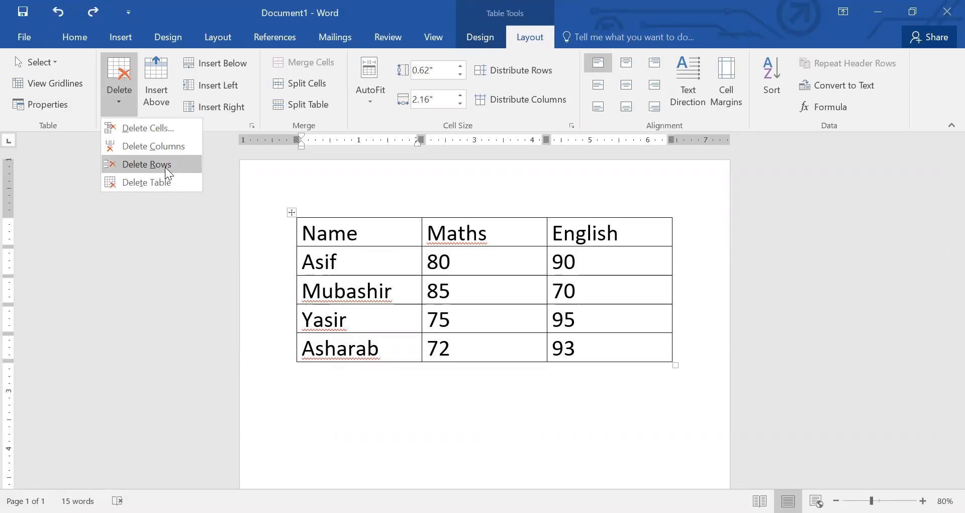
pyautogui.click(165, 166)
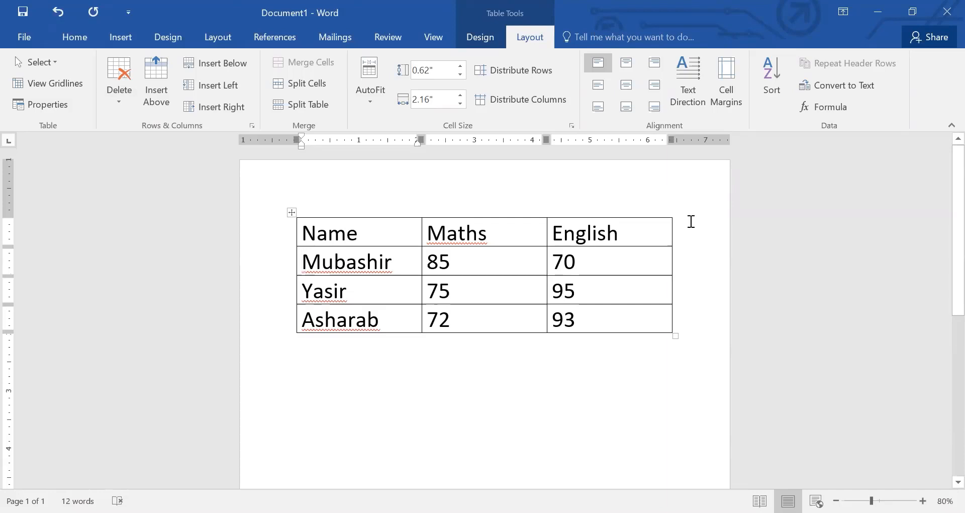
pyautogui.hotkey('ctrl', 'z')
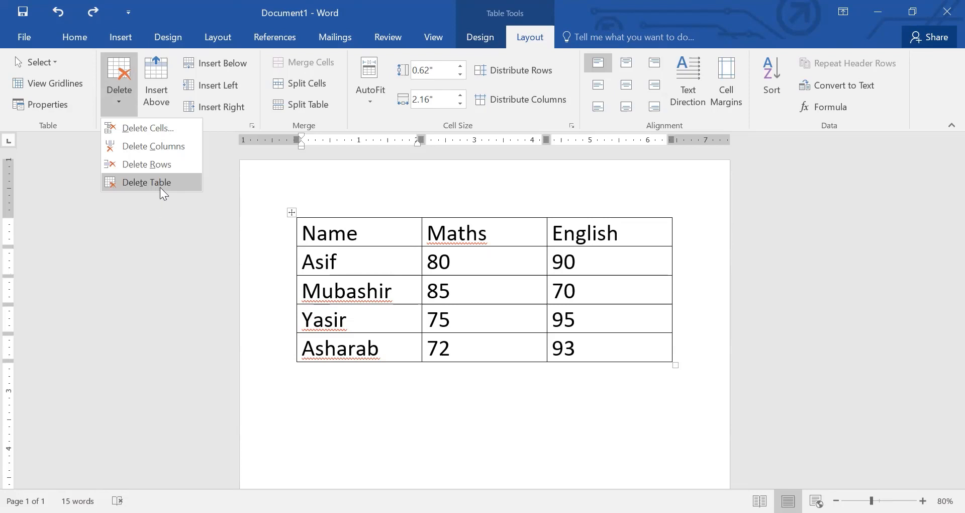
# Delete the whole table, undo the deletion and return to the table layout tools
pyautogui.click(161, 185)
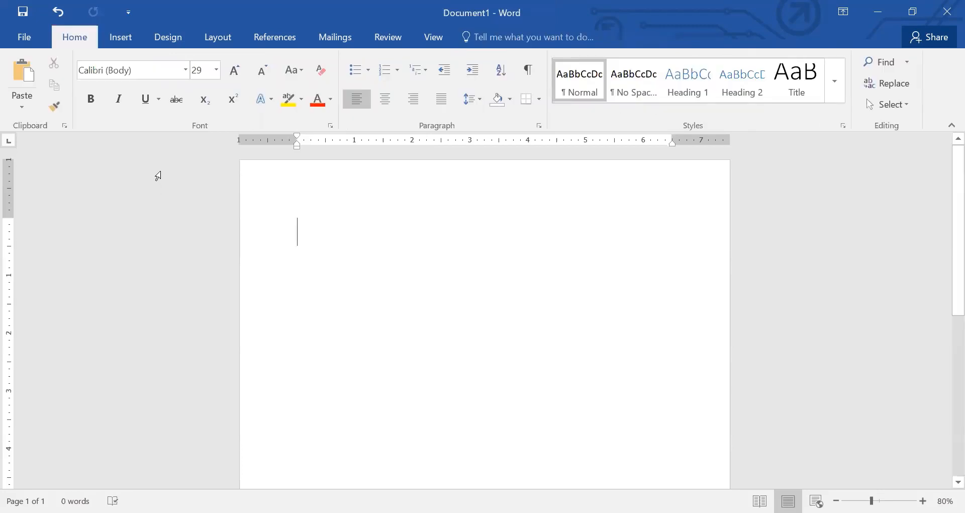
pyautogui.hotkey('ctrl', 'z')
pyautogui.click(523, 40)
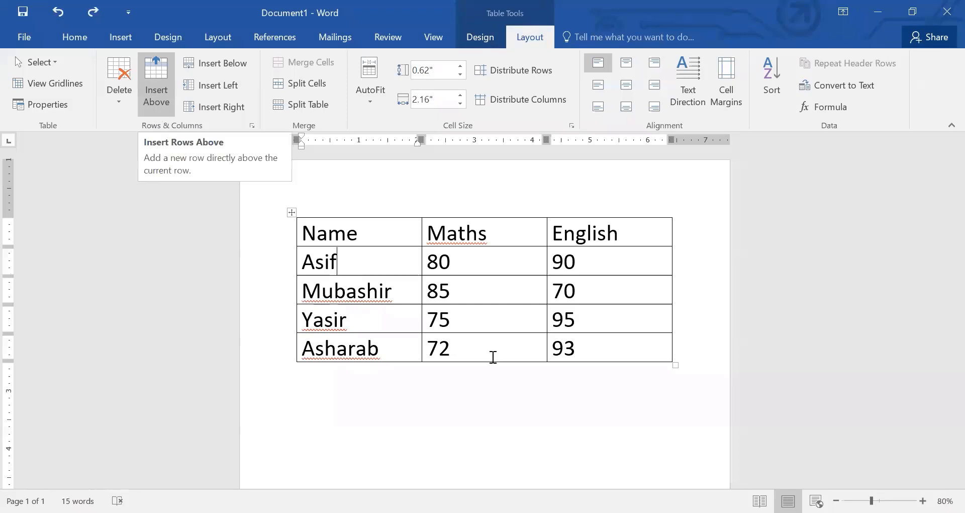
# Insert an empty row above the first data row, between the header and the row with marks 80 and 90
pyautogui.click(338, 263)
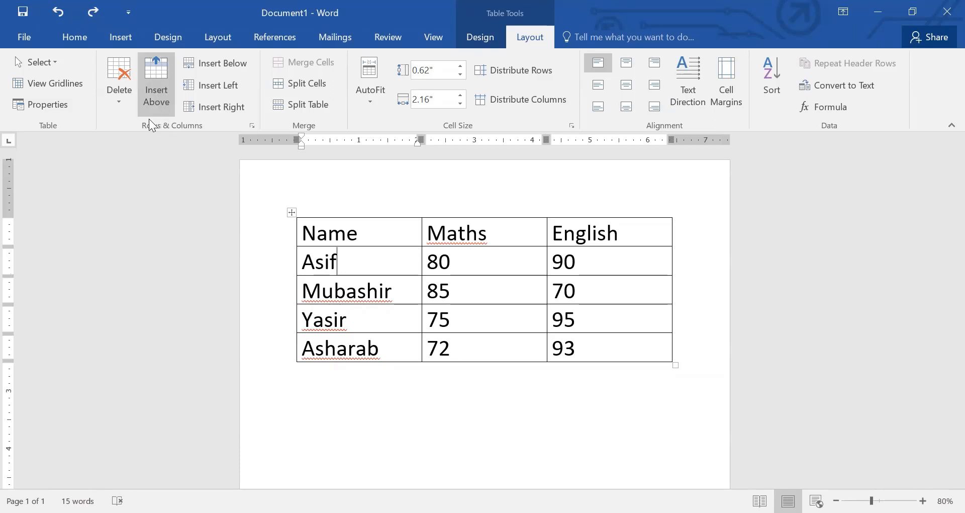
pyautogui.click(155, 84)
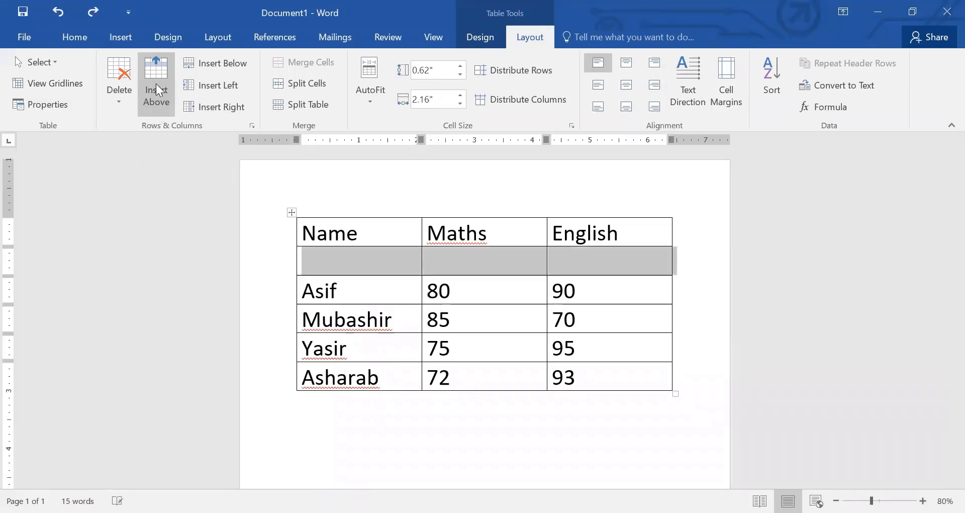
pyautogui.click(349, 295)
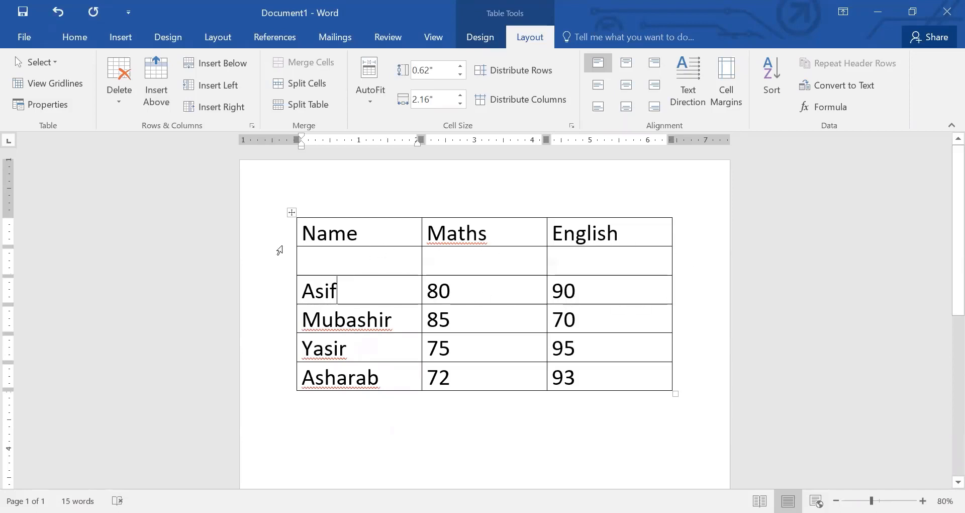
pyautogui.scroll(-1, 382, 285)
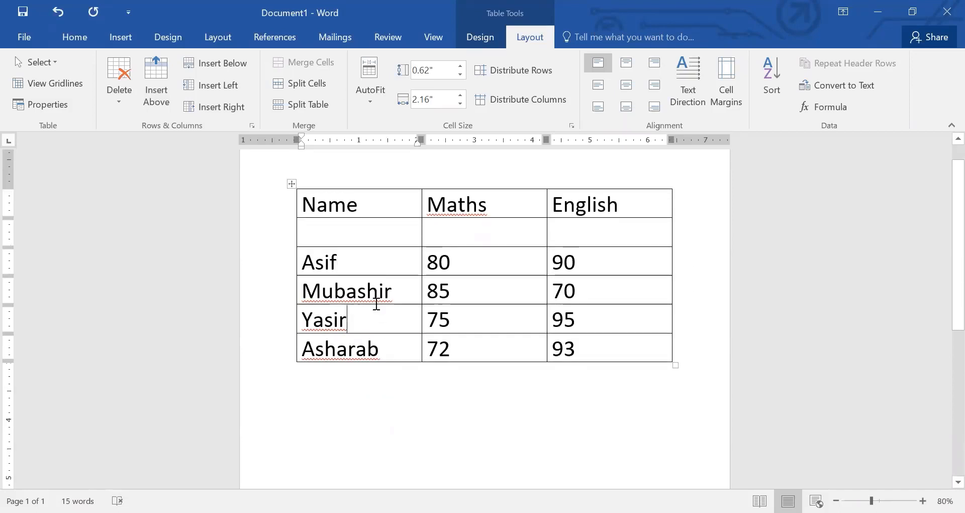
# Insert an empty row above the row with marks 75 and 95
pyautogui.click(363, 317)
pyautogui.click(156, 99)
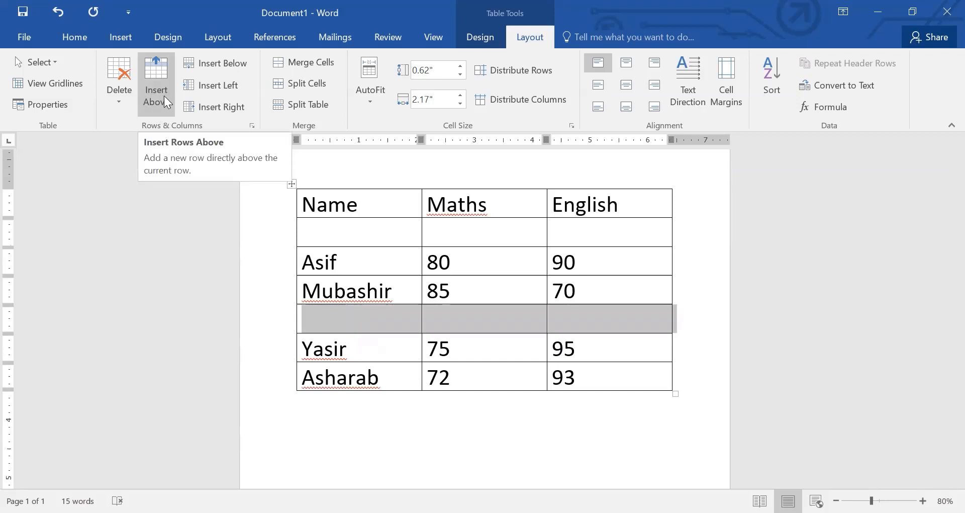
pyautogui.click(383, 329)
# Insert one empty row below the row with marks 80 and 90 and another below the row with marks 75 and 95
pyautogui.click(369, 346)
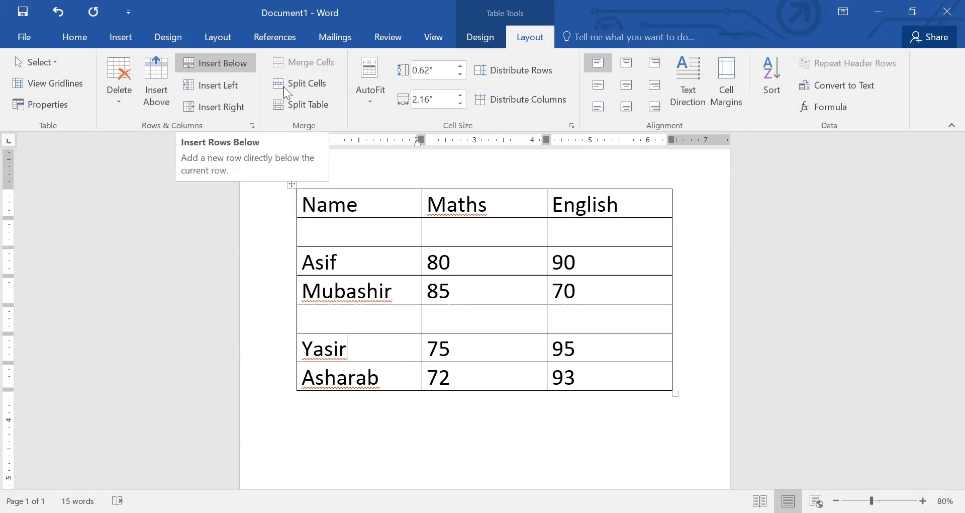
pyautogui.click(349, 265)
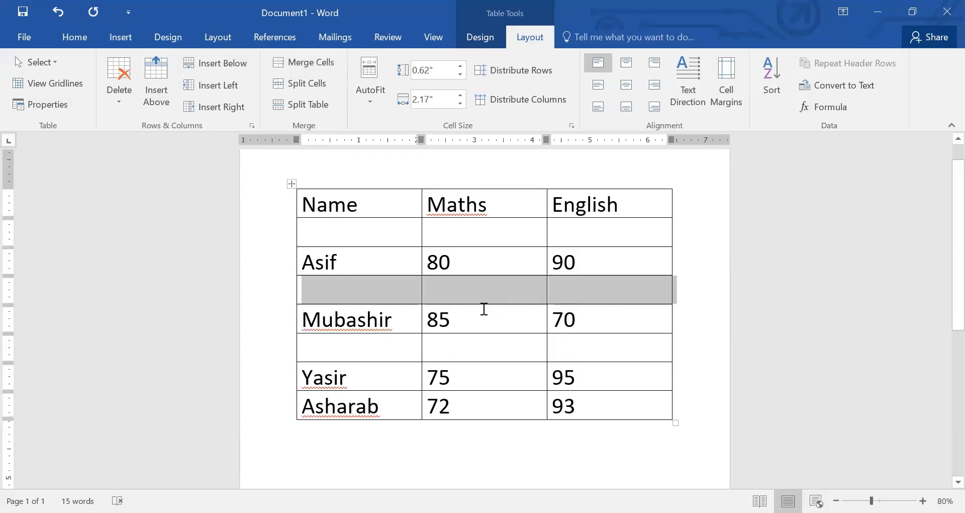
pyautogui.scroll(-2, 373, 284)
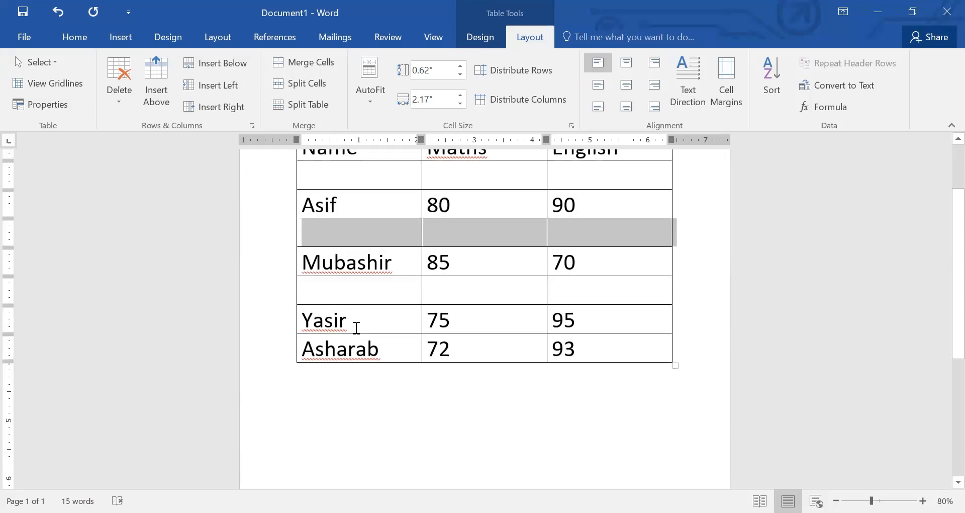
pyautogui.click(338, 322)
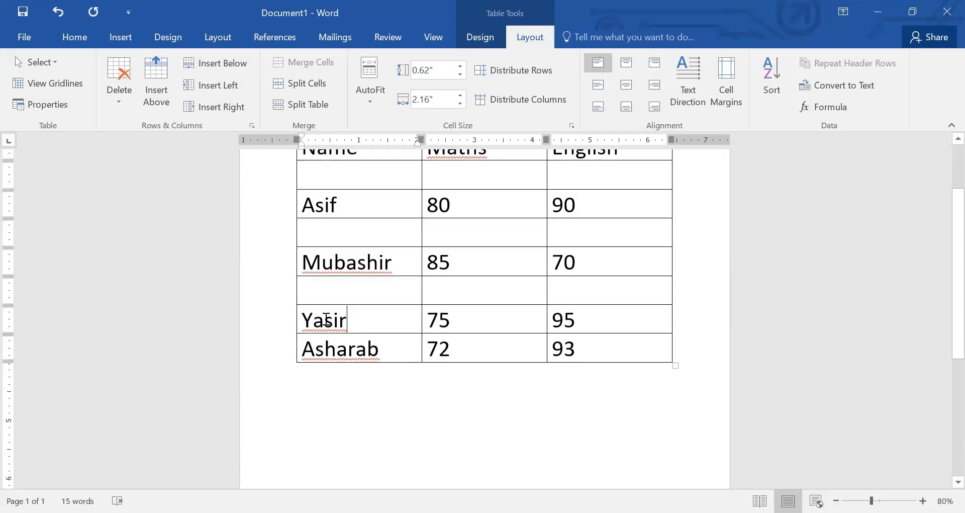
pyautogui.click(227, 65)
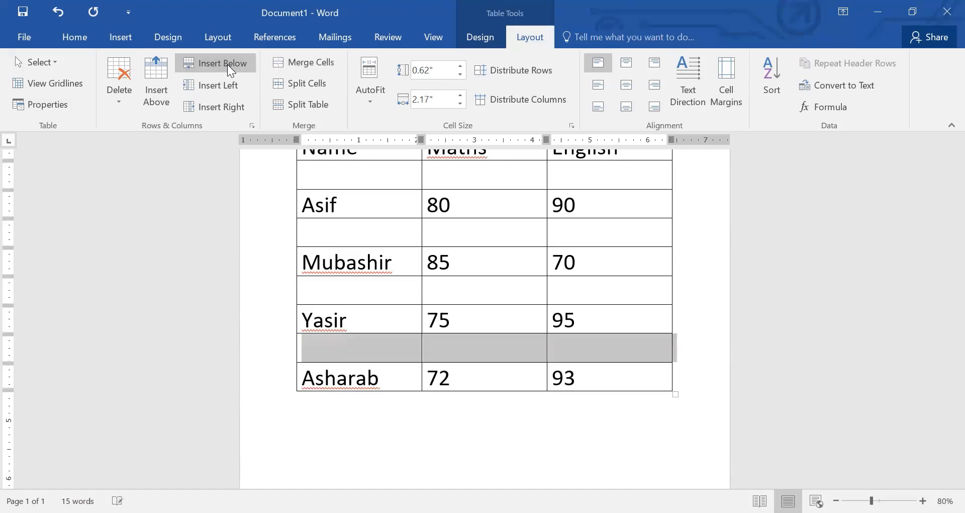
pyautogui.click(383, 358)
# Insert an empty column to the right of the Name column
pyautogui.scroll(3, 383, 358)
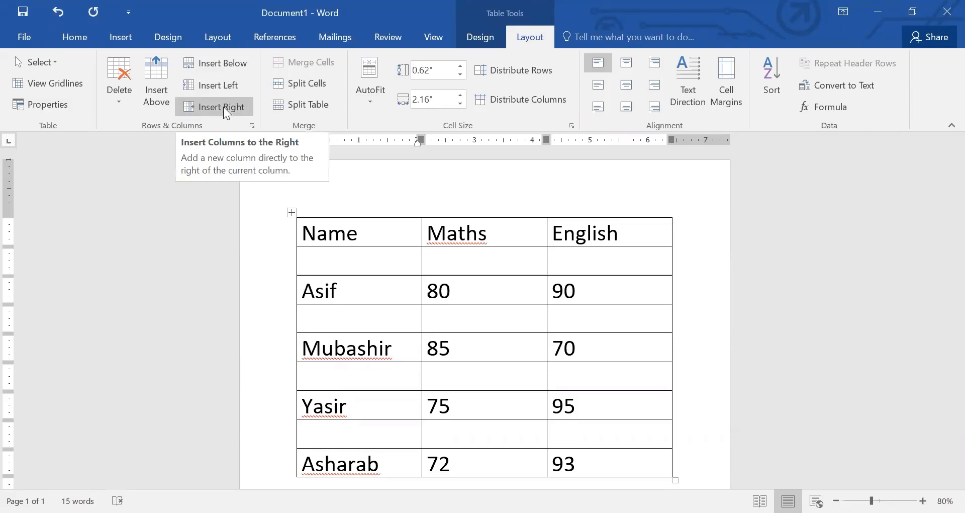
pyautogui.click(375, 224)
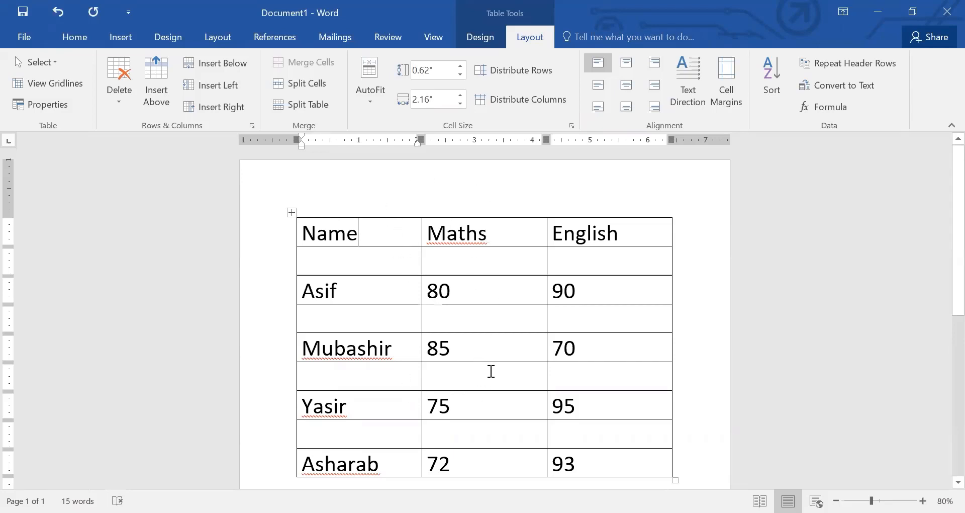
pyautogui.click(221, 106)
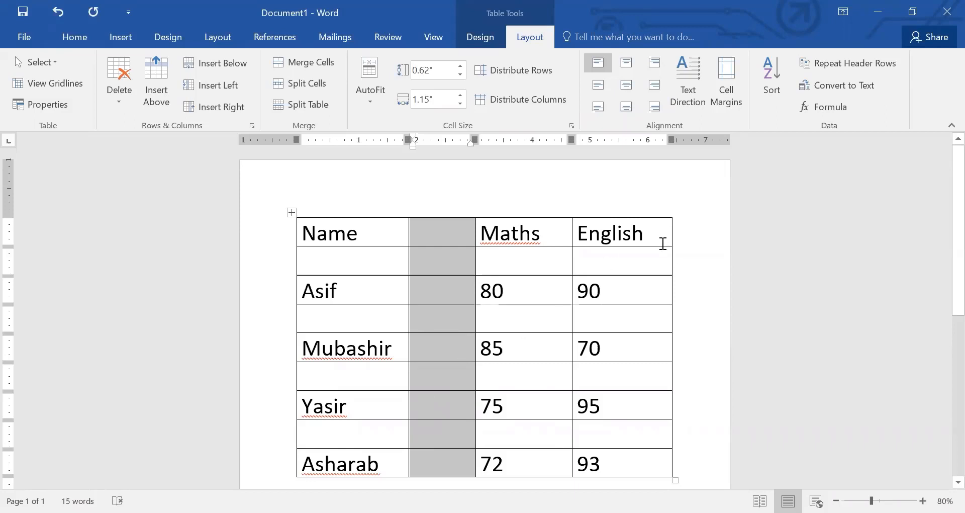
# Insert an empty column to the left of the English column, between Maths and English
pyautogui.click(663, 238)
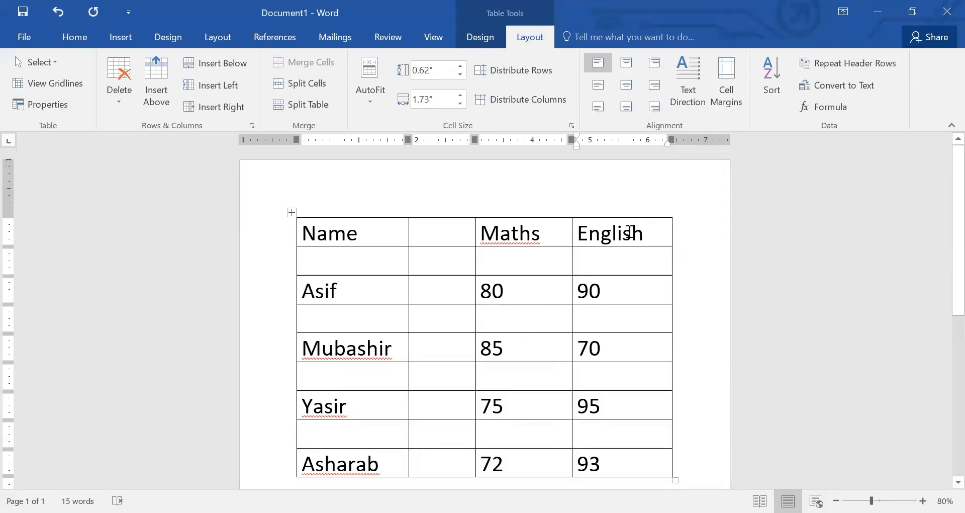
pyautogui.click(207, 90)
pyautogui.click(559, 234)
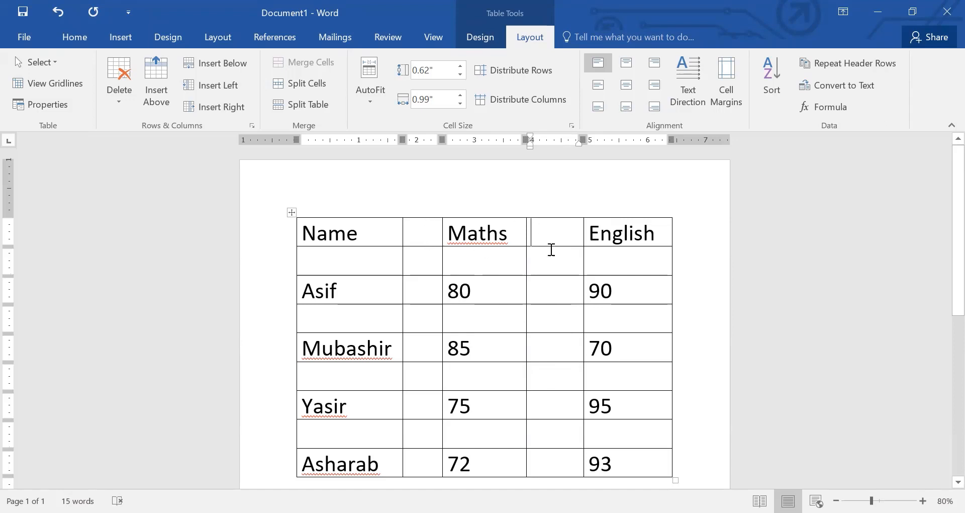
# Delete both empty columns, the one before English and the one between Name and Maths
pyautogui.scroll(-1, 486, 268)
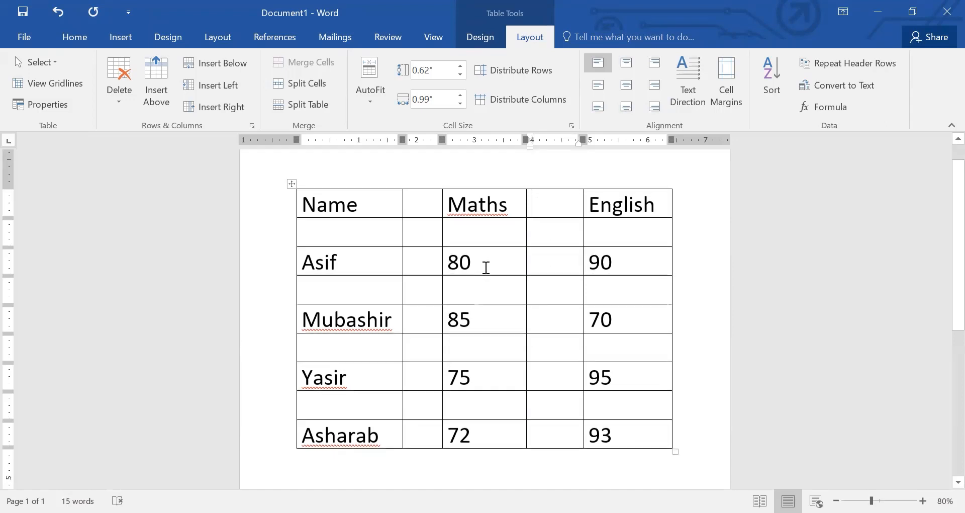
pyautogui.click(553, 176)
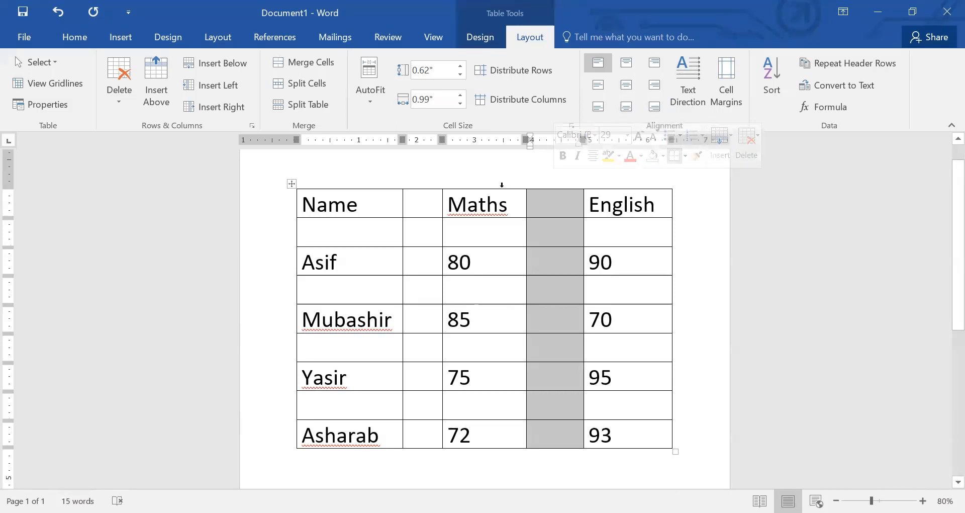
pyautogui.press('BackSpace')
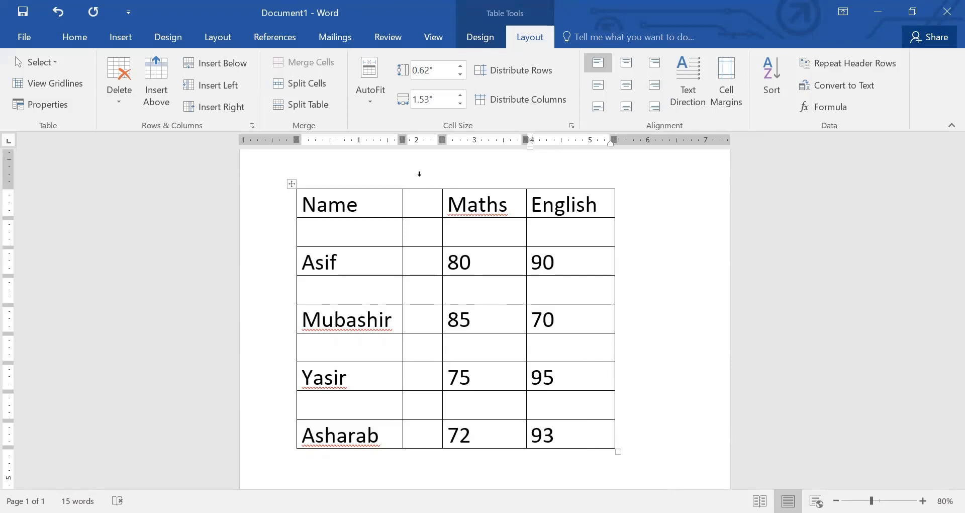
pyautogui.click(427, 170)
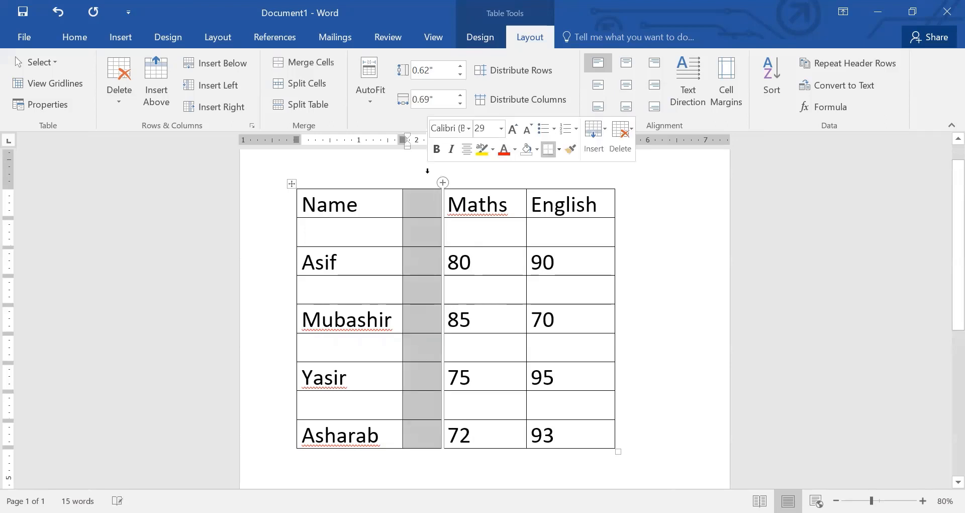
pyautogui.press('BackSpace')
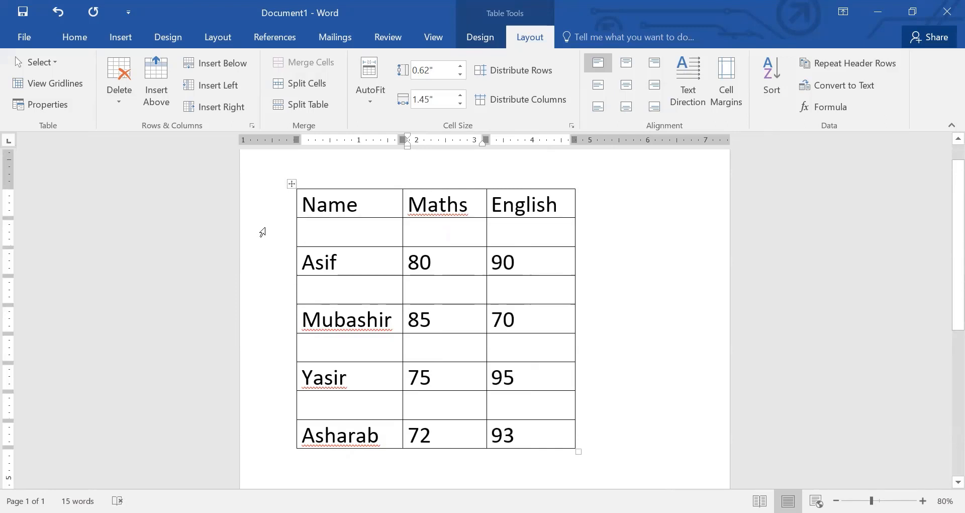
# Delete all the empty rows between the header and the data rows of the marks table
pyautogui.click(264, 233)
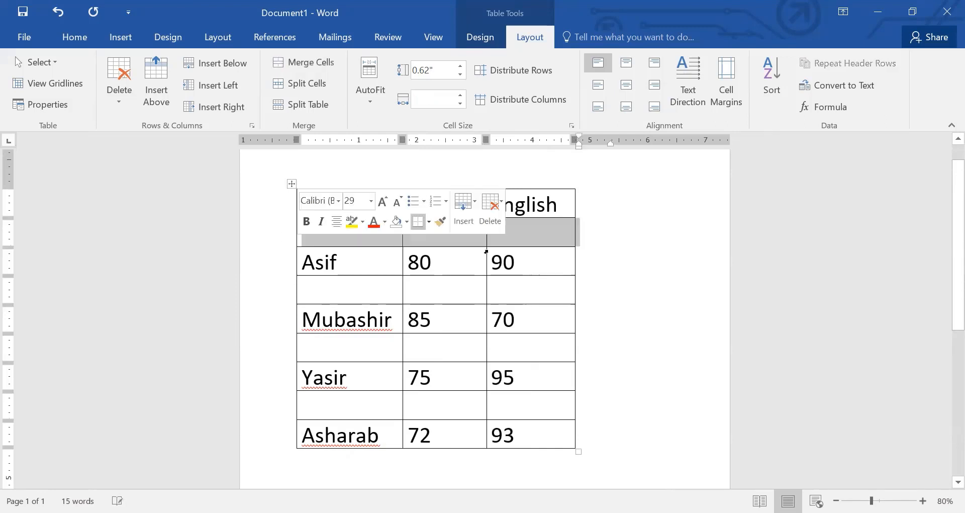
pyautogui.press('BackSpace')
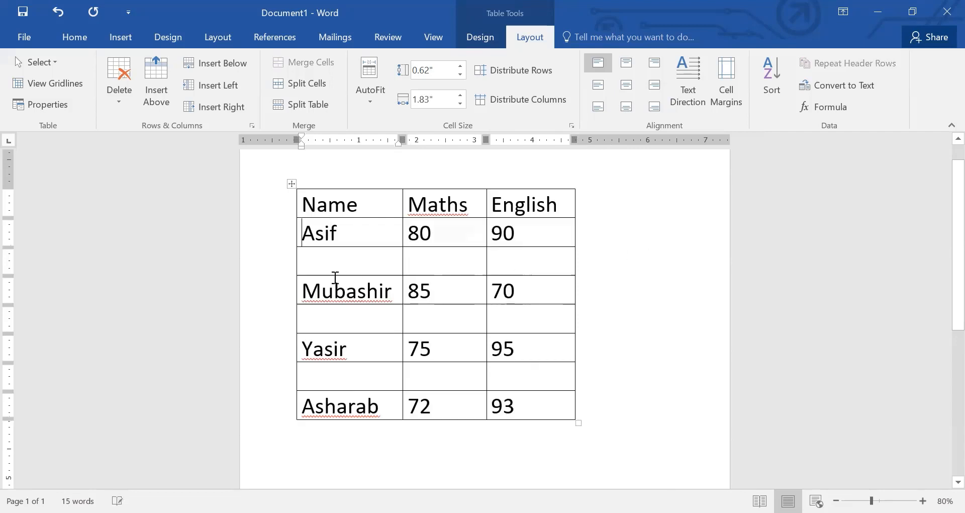
pyautogui.click(272, 304)
pyautogui.press('BackSpace')
pyautogui.click(272, 327)
pyautogui.press('BackSpace')
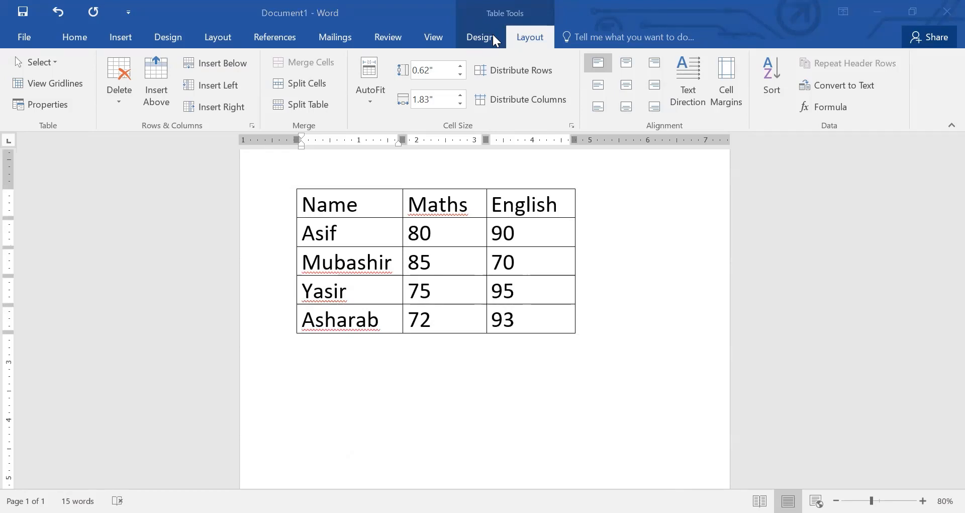
# Append two empty rows at the end of the table by advancing from its last cell
pyautogui.click(453, 247)
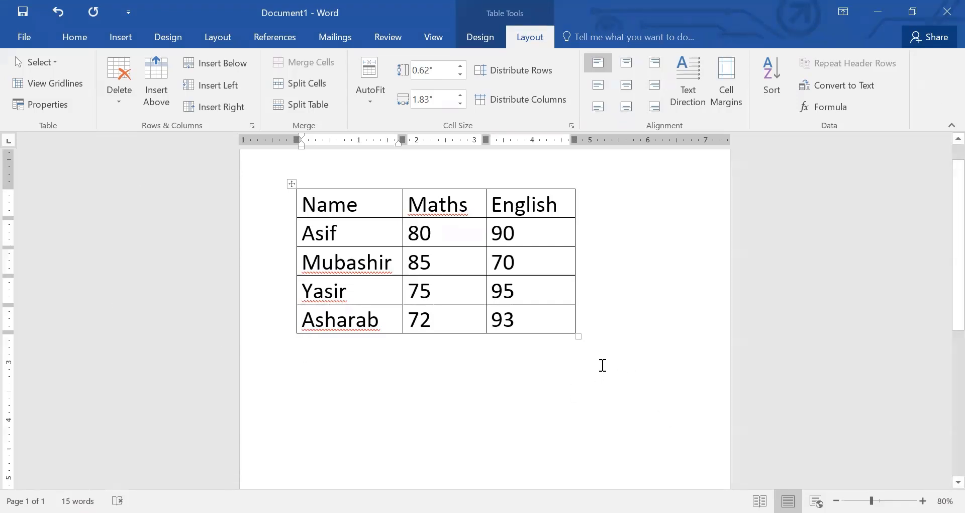
pyautogui.click(539, 322)
pyautogui.doubleClick(510, 321)
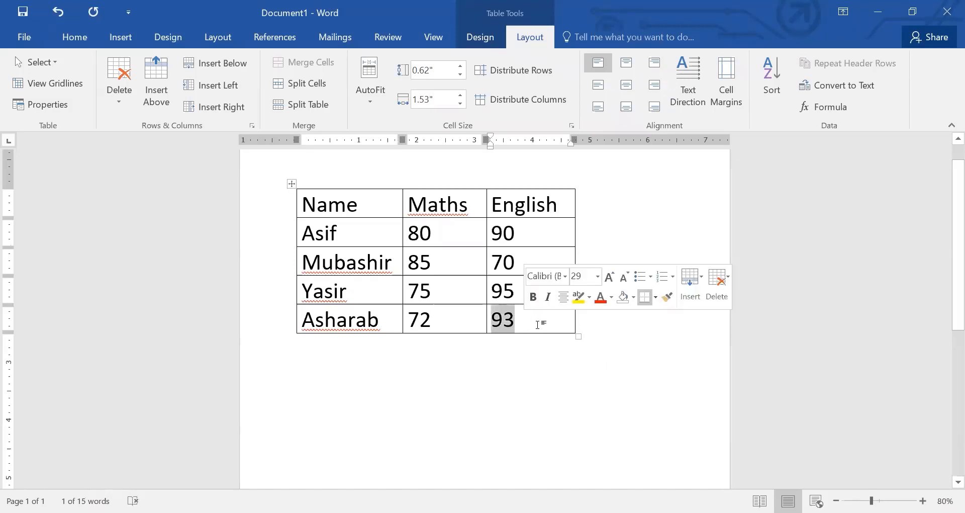
pyautogui.click(521, 312)
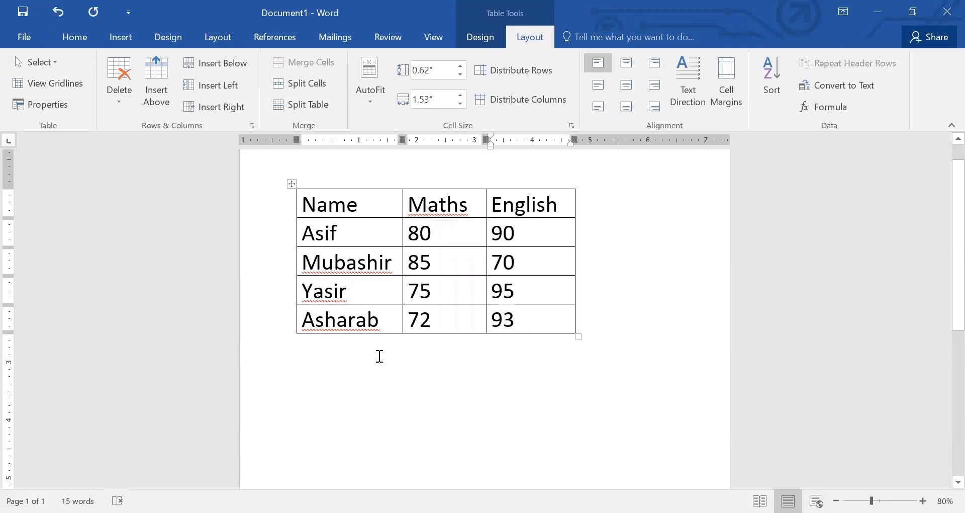
pyautogui.press('Tab')
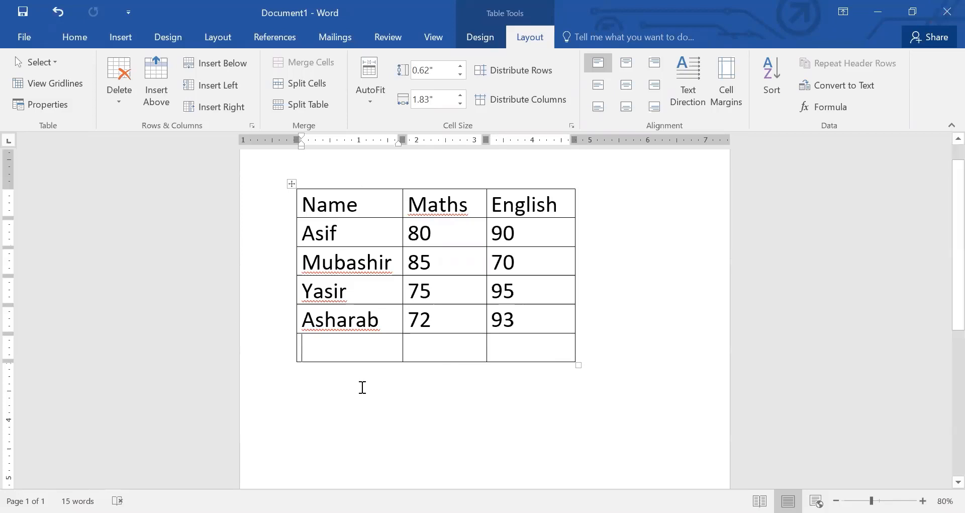
pyautogui.click(417, 350)
pyautogui.click(507, 358)
pyautogui.press('Tab')
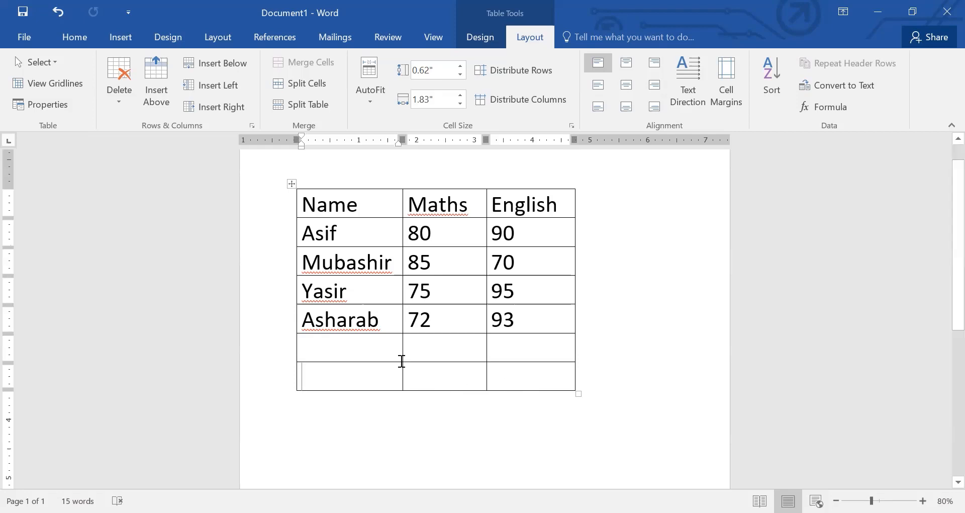
# Delete the two empty rows at the end of the table with the Shift cells left option
pyautogui.moveTo(331, 345); pyautogui.dragTo(551, 372)
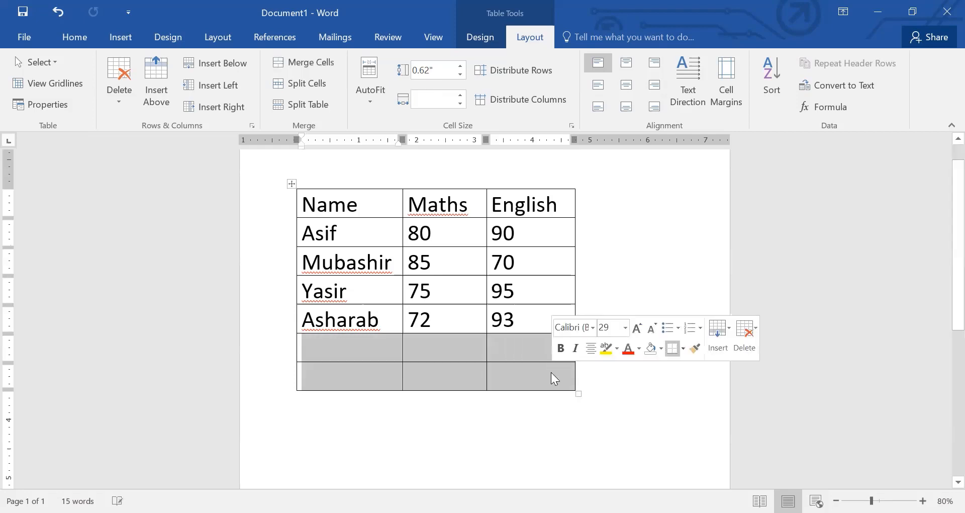
pyautogui.press('BackSpace')
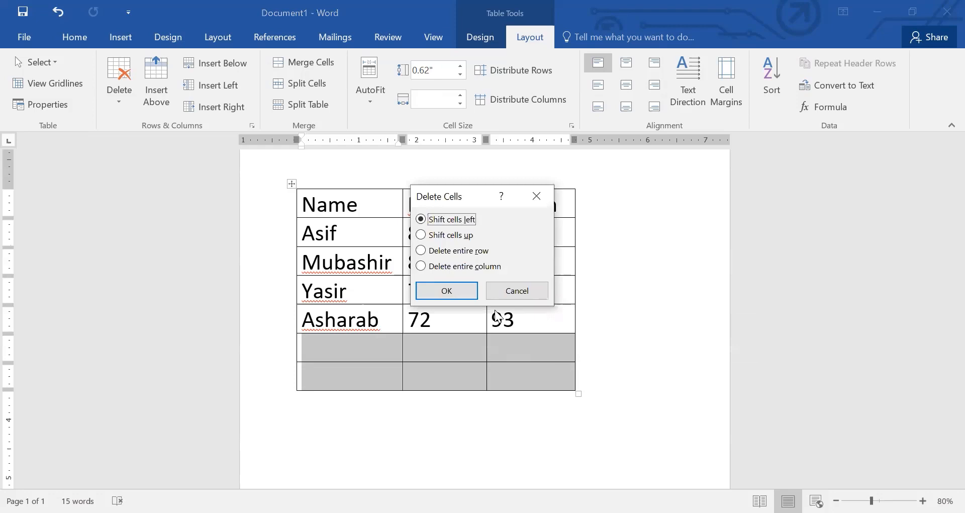
pyautogui.click(458, 287)
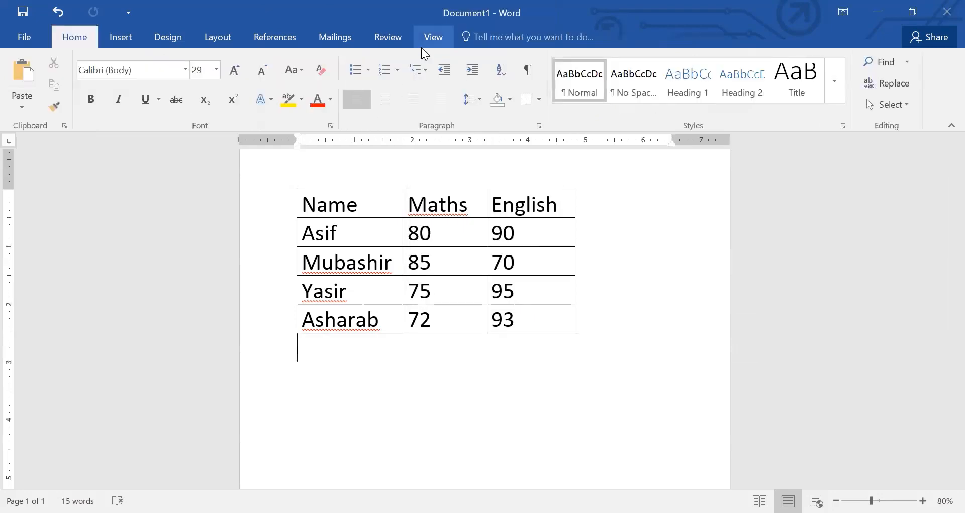
# Add a line break after 93 in the last cell of the English column and undo it
pyautogui.click(366, 261)
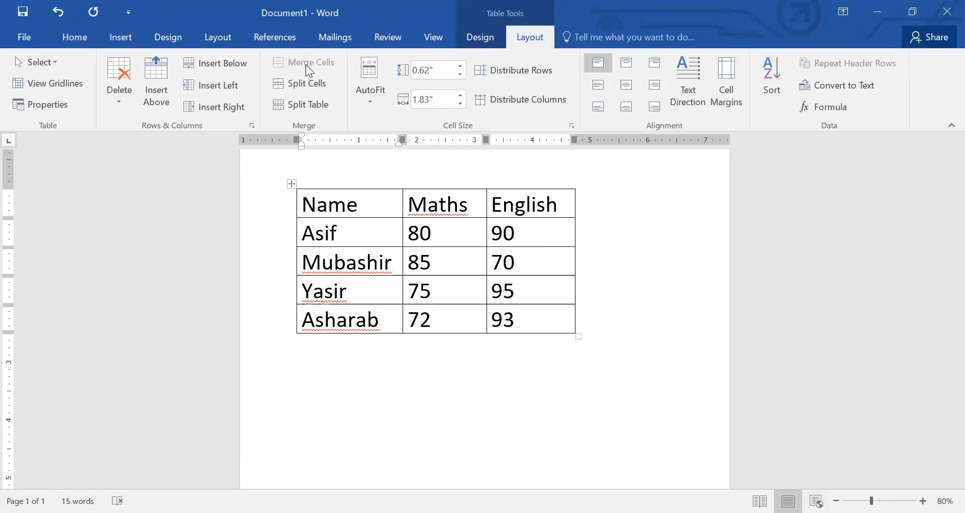
pyautogui.click(541, 323)
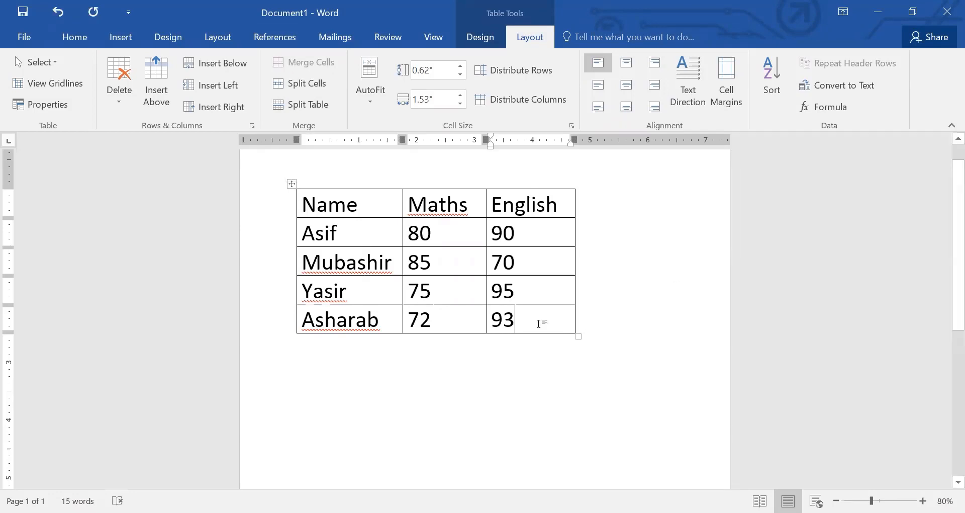
pyautogui.press('Return')
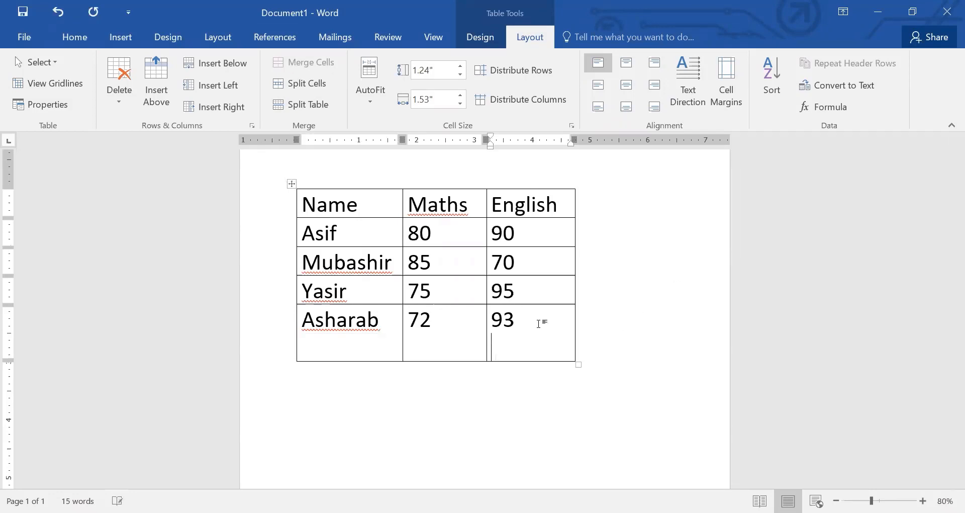
pyautogui.hotkey('ctrl', 'z')
# Append an empty row below the row with marks 72 and 93 and merge its three cells into one
pyautogui.press('Tab')
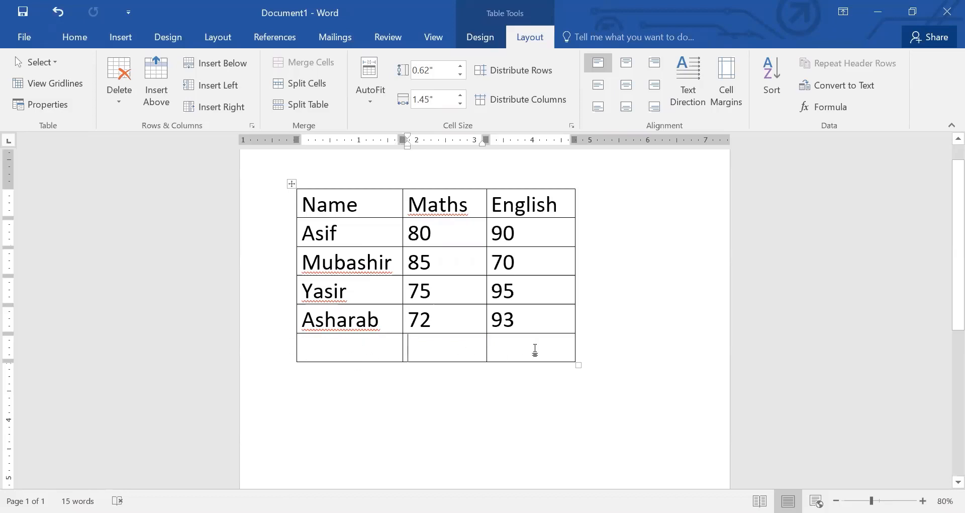
pyautogui.moveTo(554, 355); pyautogui.dragTo(343, 353)
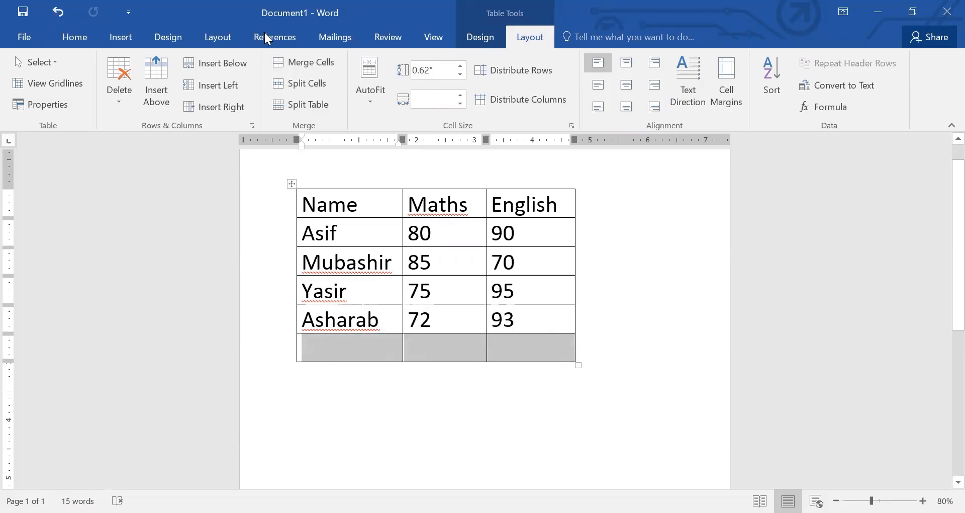
pyautogui.click(300, 63)
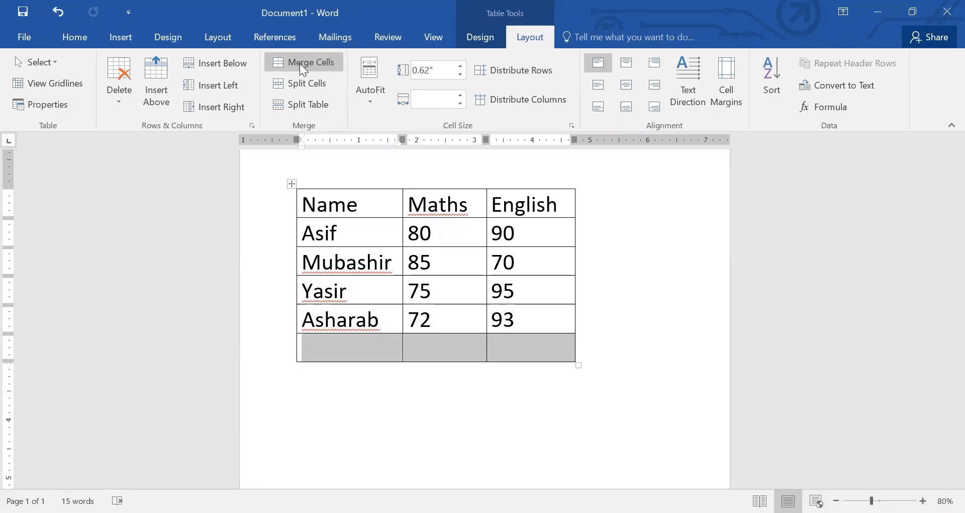
# Enter Vocational in the merged cell of the table's last row
pyautogui.click(330, 344)
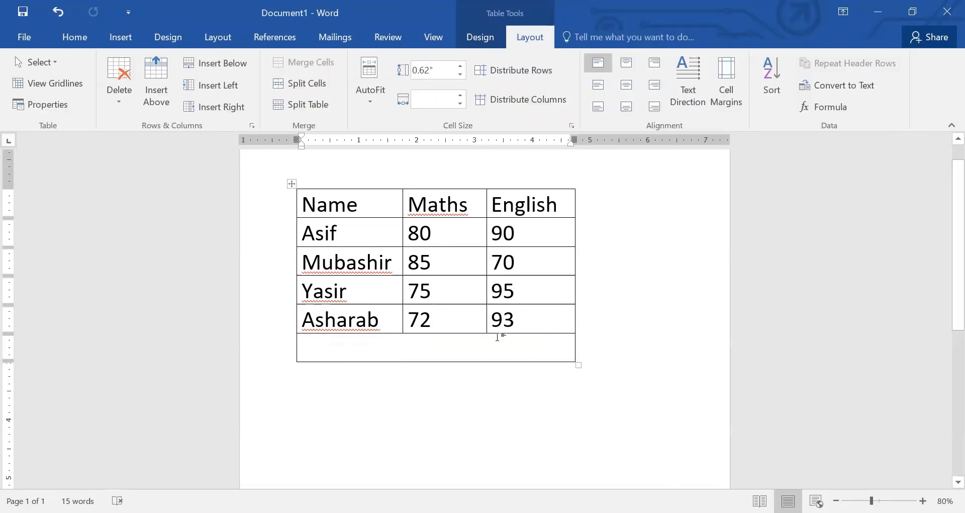
pyautogui.write('Vocational')
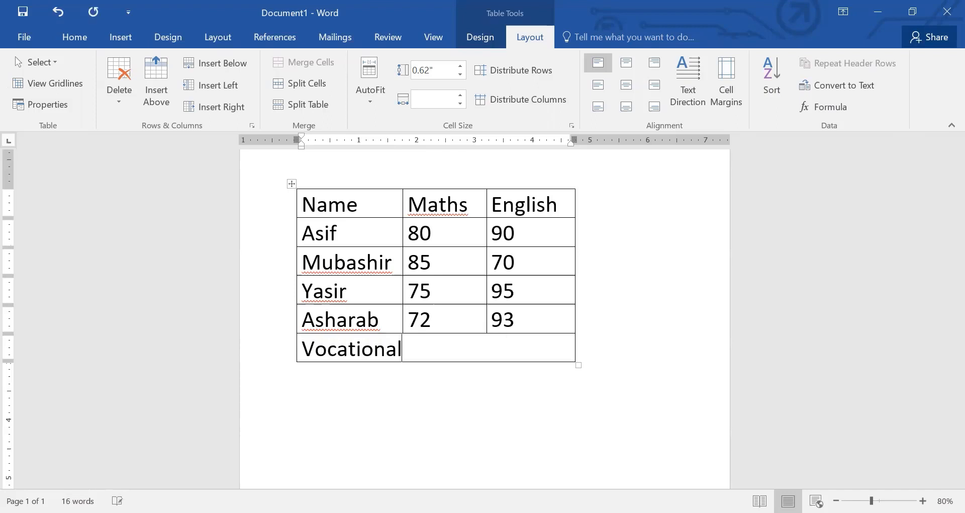
# Complete the text in the table's merged last row so it reads Vocational Training Institute
pyautogui.write(' Trainin g')
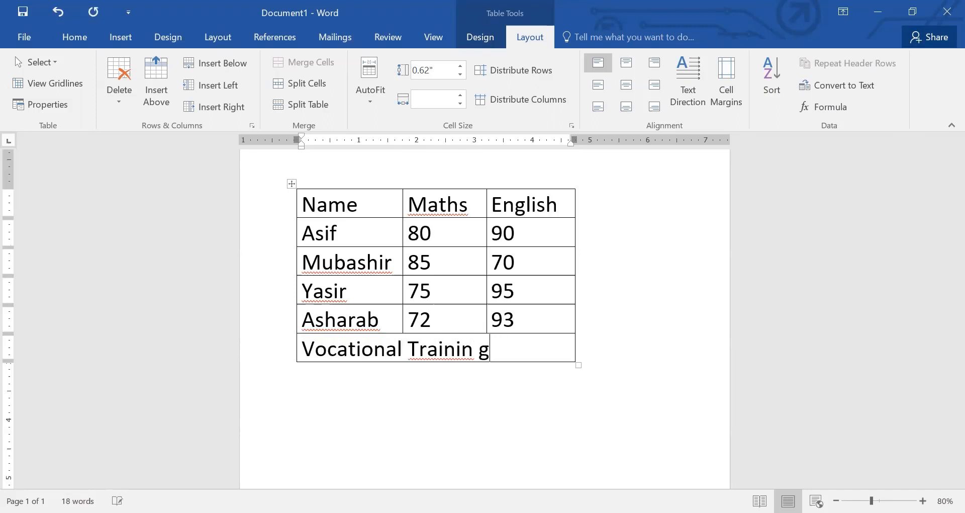
pyautogui.press('BackSpace')
pyautogui.press('BackSpace')
pyautogui.write('g Institute')
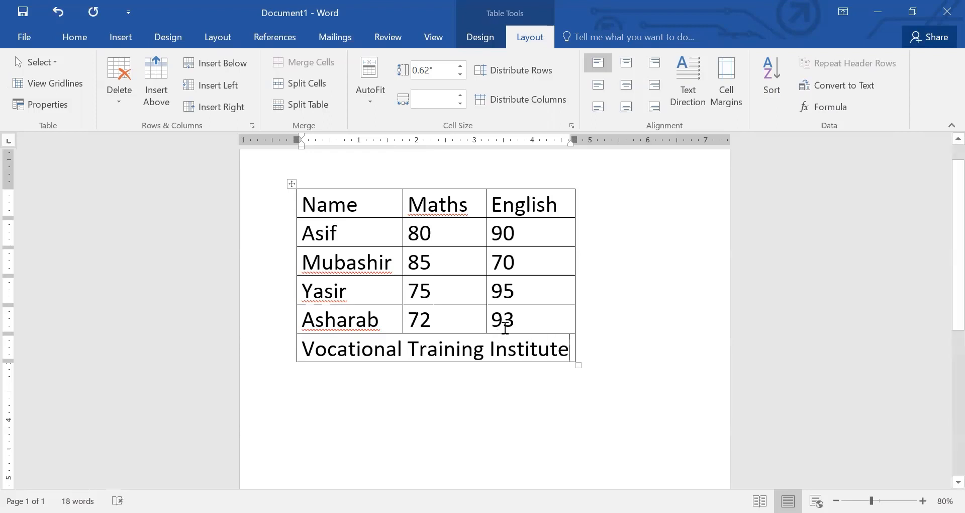
# Insert an empty row above the header row containing Name, Maths and English
pyautogui.click(365, 211)
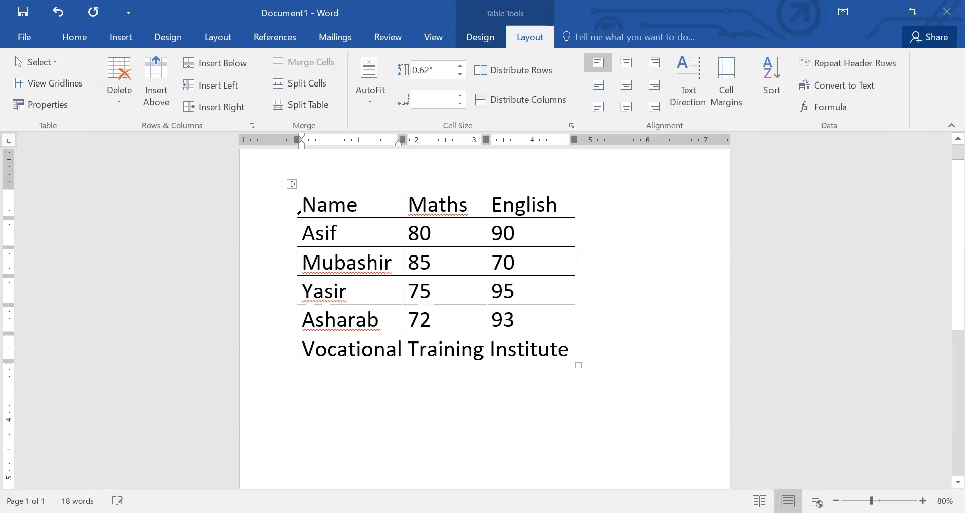
pyautogui.click(329, 209)
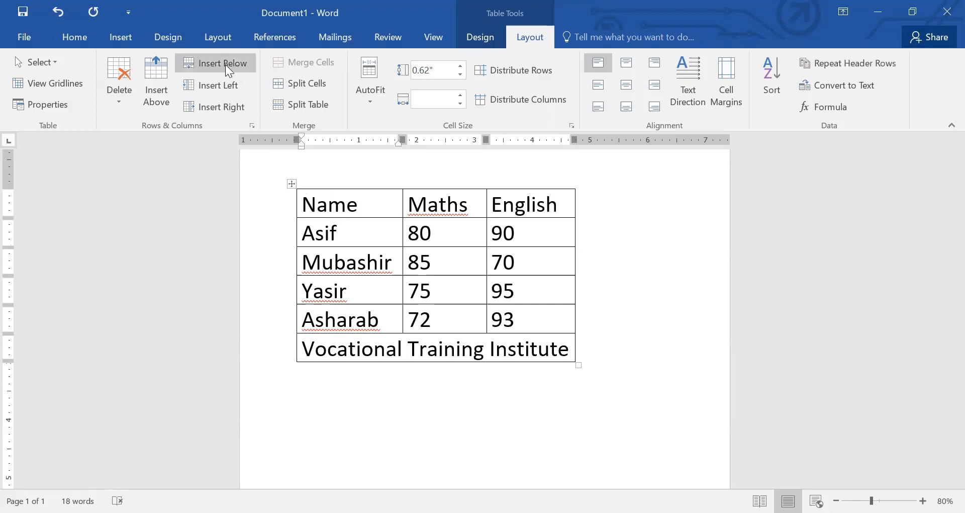
pyautogui.click(157, 100)
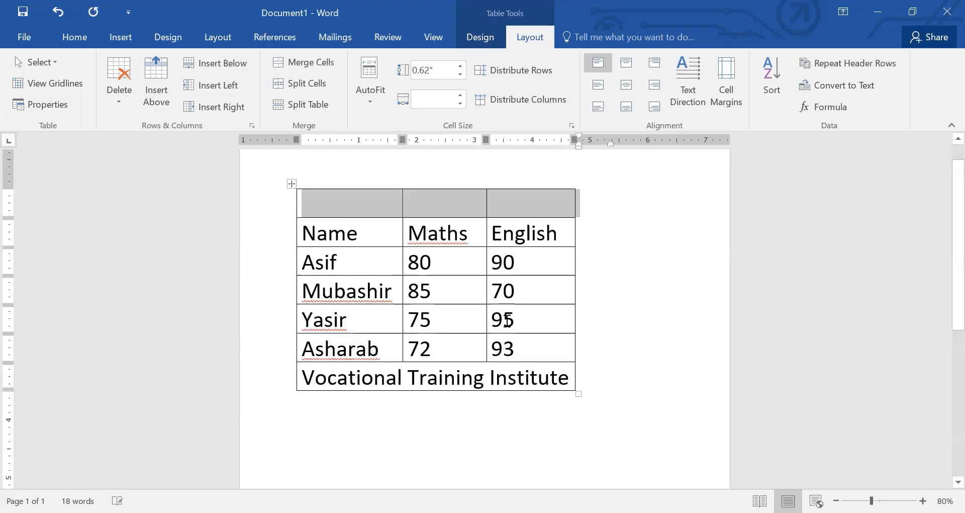
# Merge the three cells of the empty top row and enter the title Mark Sheet in it
pyautogui.click(560, 206)
pyautogui.moveTo(563, 206); pyautogui.dragTo(353, 201)
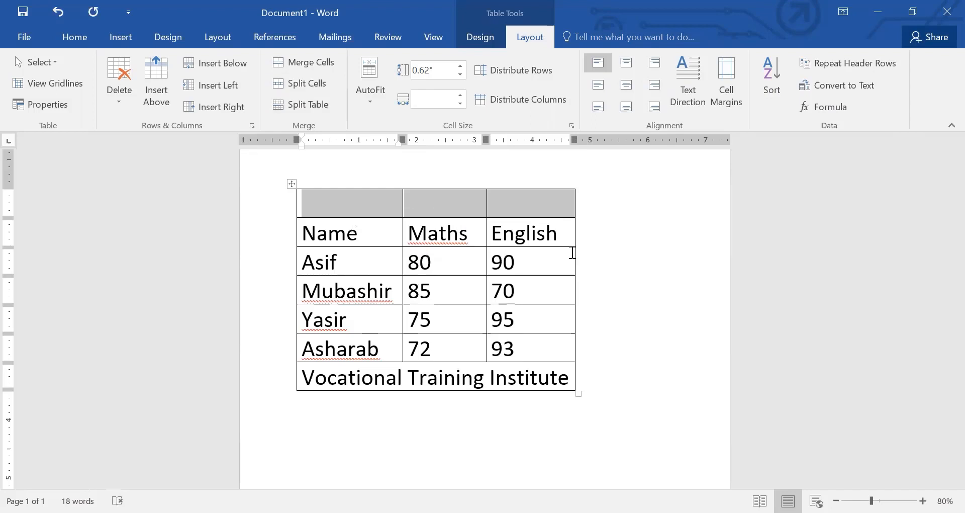
pyautogui.click(523, 207)
pyautogui.moveTo(410, 201); pyautogui.dragTo(351, 196)
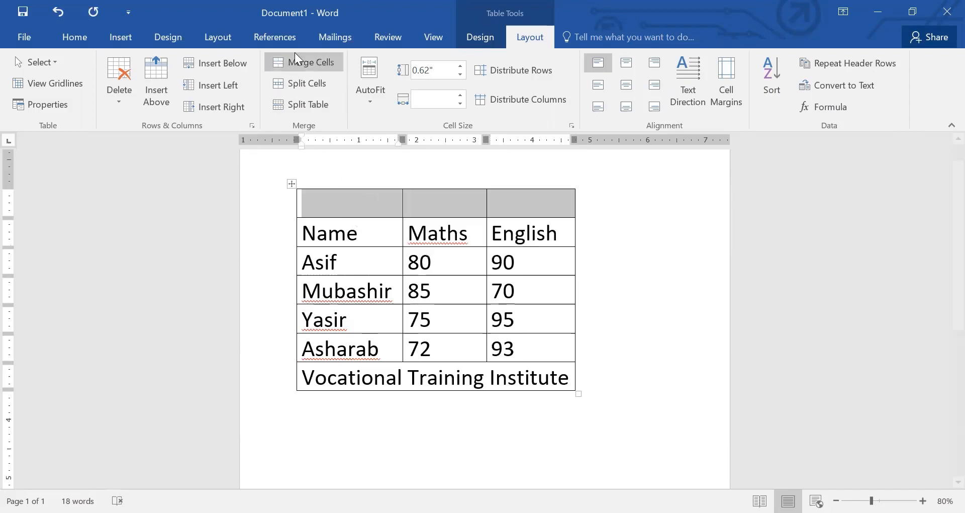
pyautogui.click(304, 62)
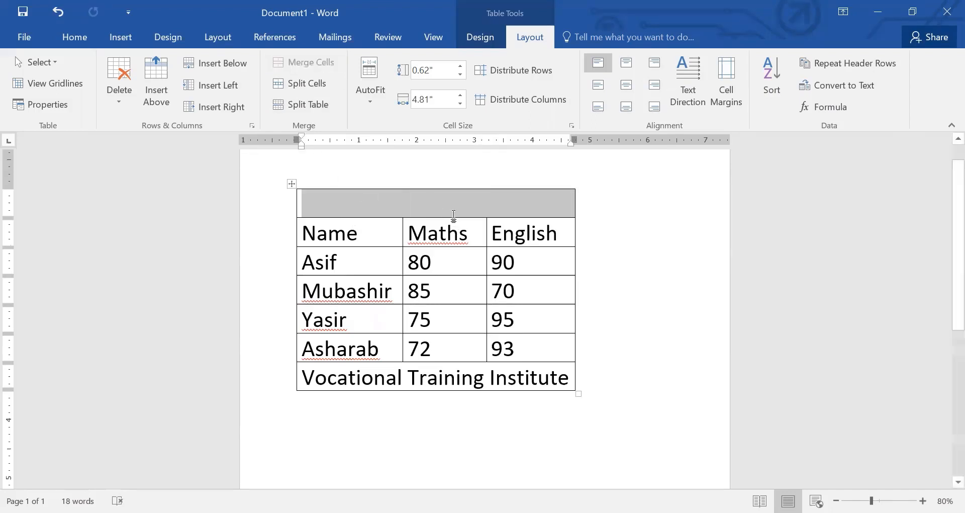
pyautogui.write('Mark')
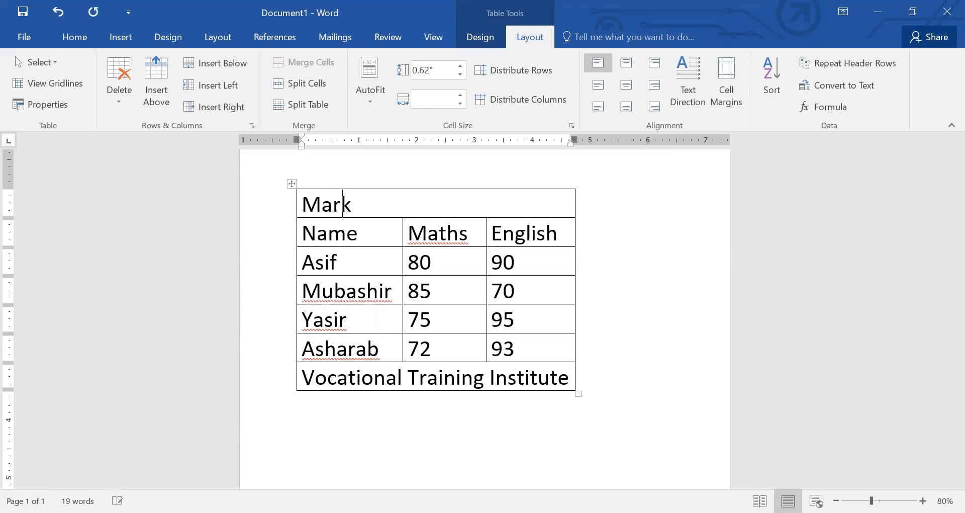
pyautogui.write(' Sheet')
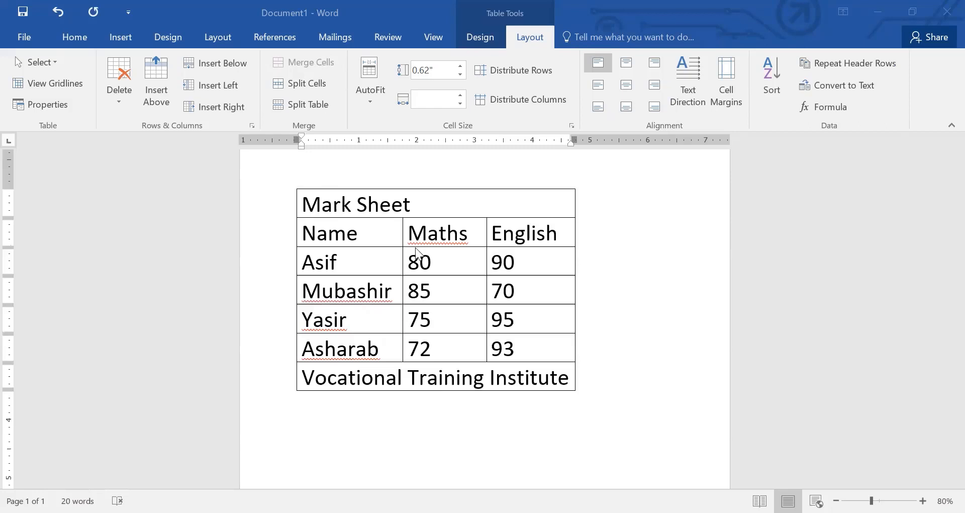
# Append an empty row below the Vocational Training Institute row and select it
pyautogui.click(567, 383)
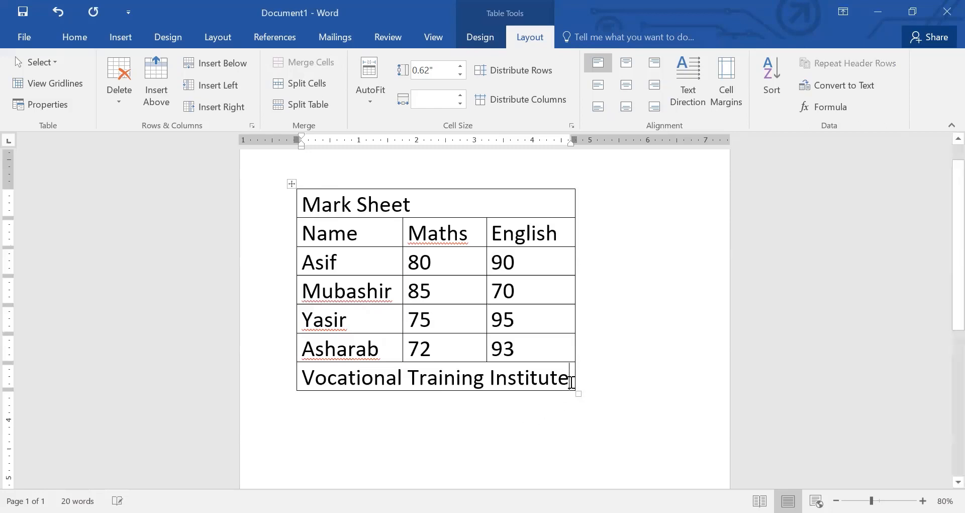
pyautogui.press('Tab')
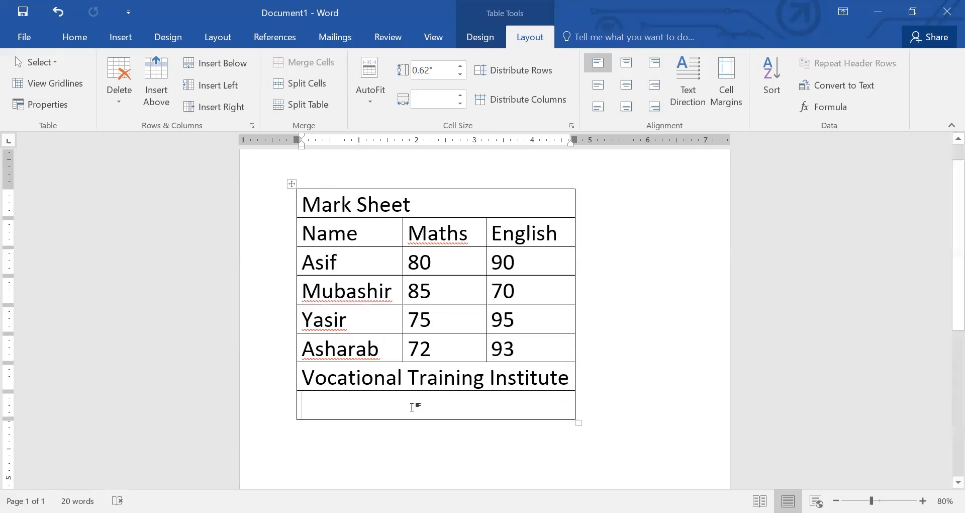
pyautogui.moveTo(506, 405); pyautogui.dragTo(575, 414)
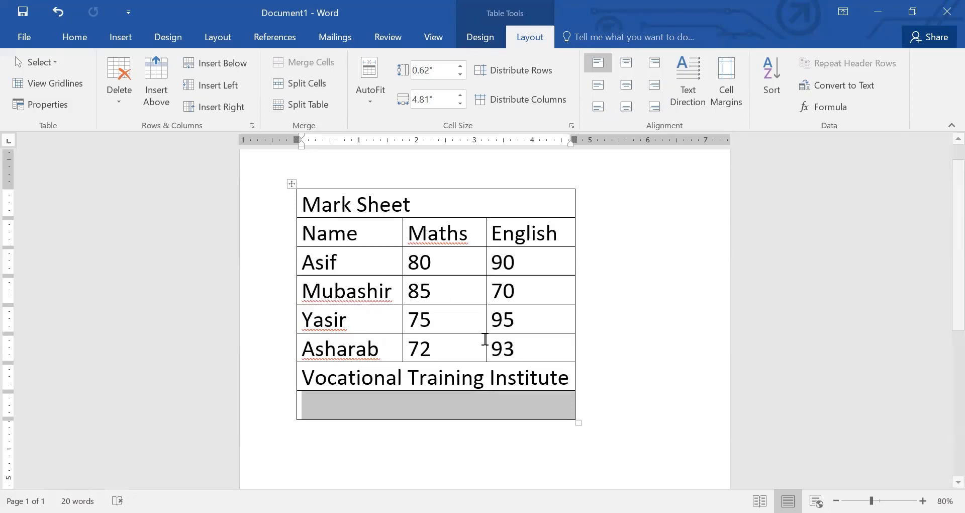
# Insert two empty rows below the row with marks 85 and 70
pyautogui.click(543, 346)
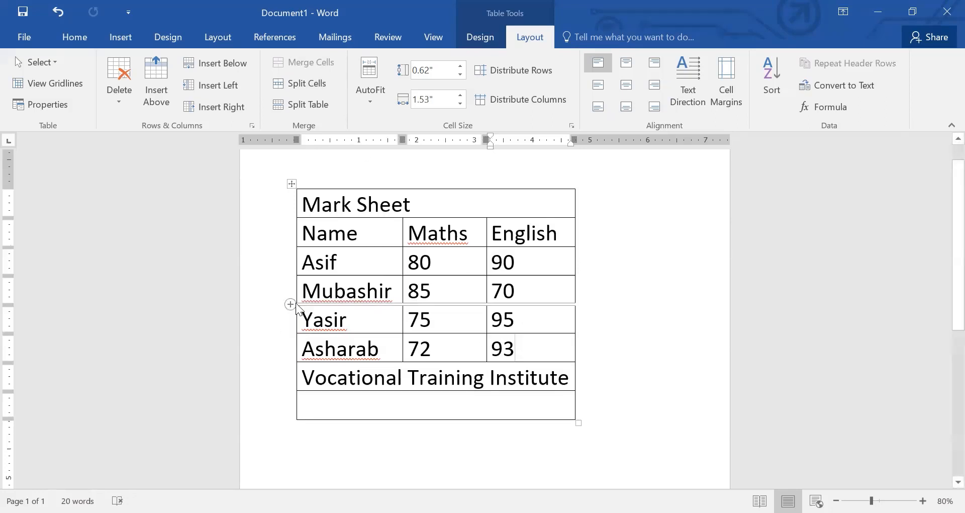
pyautogui.click(290, 303)
pyautogui.click(291, 303)
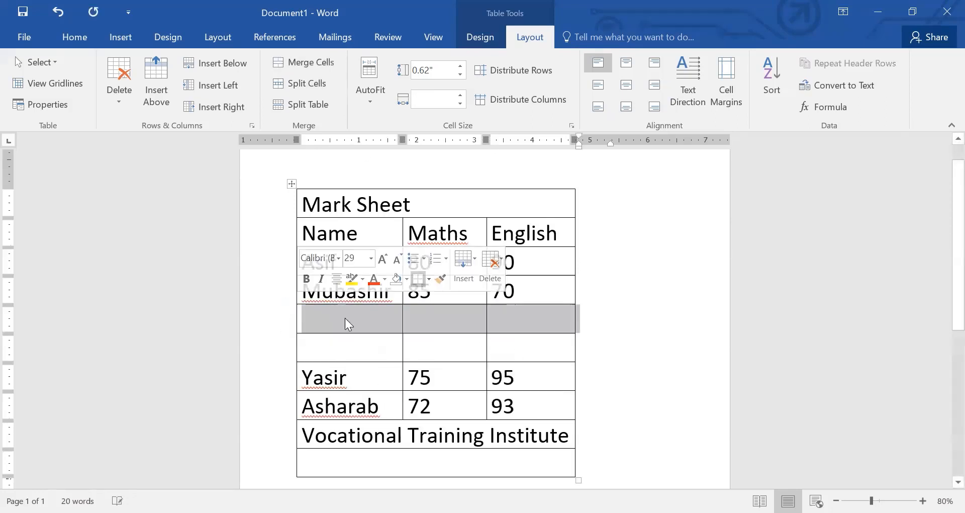
# Split the first cell of the upper empty row below marks 85 and 70 into 2 columns and 2 rows
pyautogui.click(344, 318)
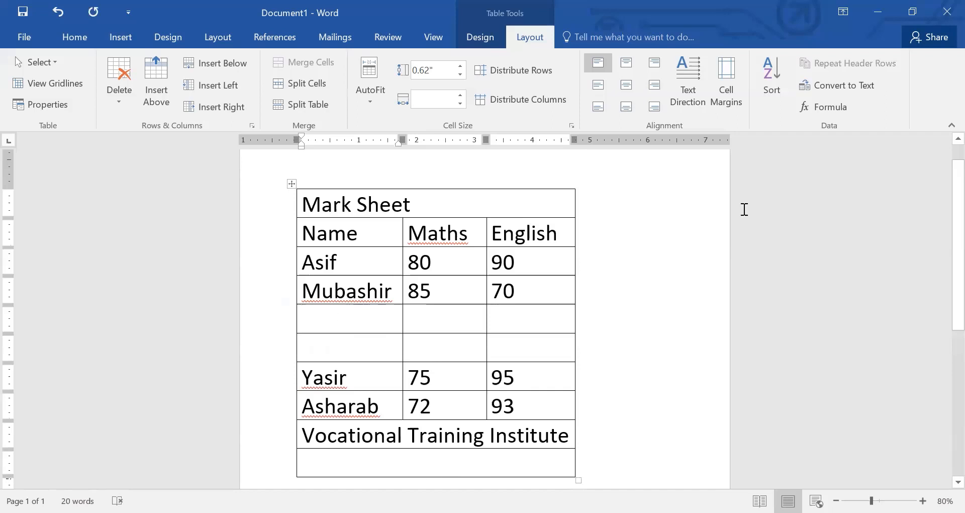
pyautogui.click(300, 85)
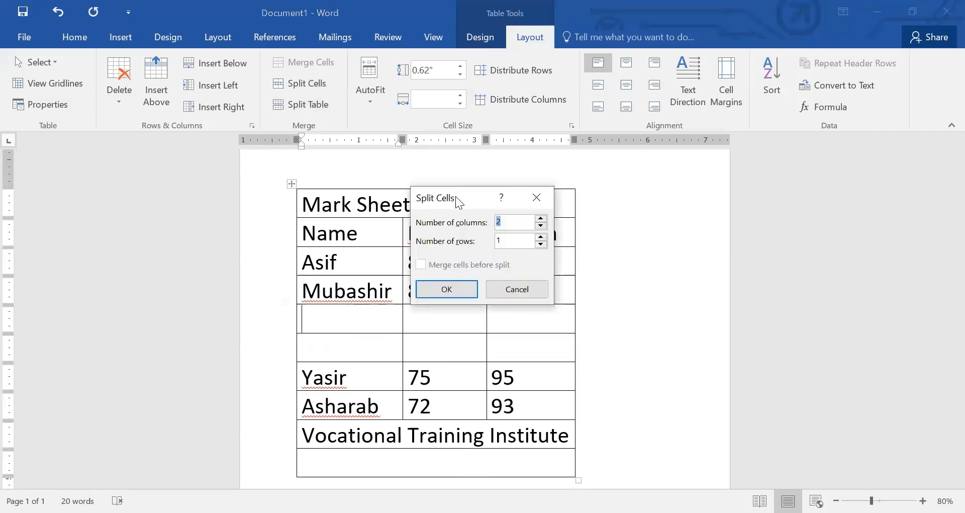
pyautogui.moveTo(452, 198); pyautogui.dragTo(409, 132)
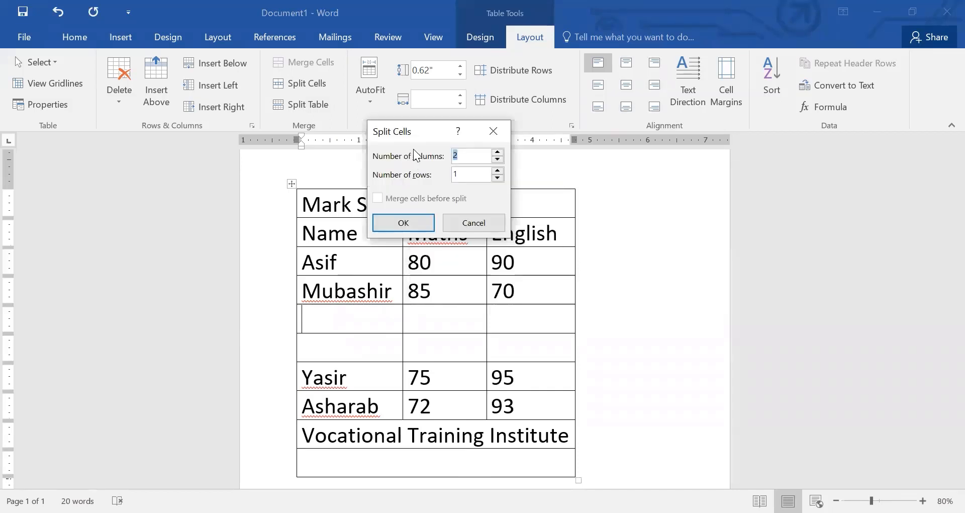
pyautogui.click(498, 170)
pyautogui.click(410, 225)
pyautogui.click(360, 346)
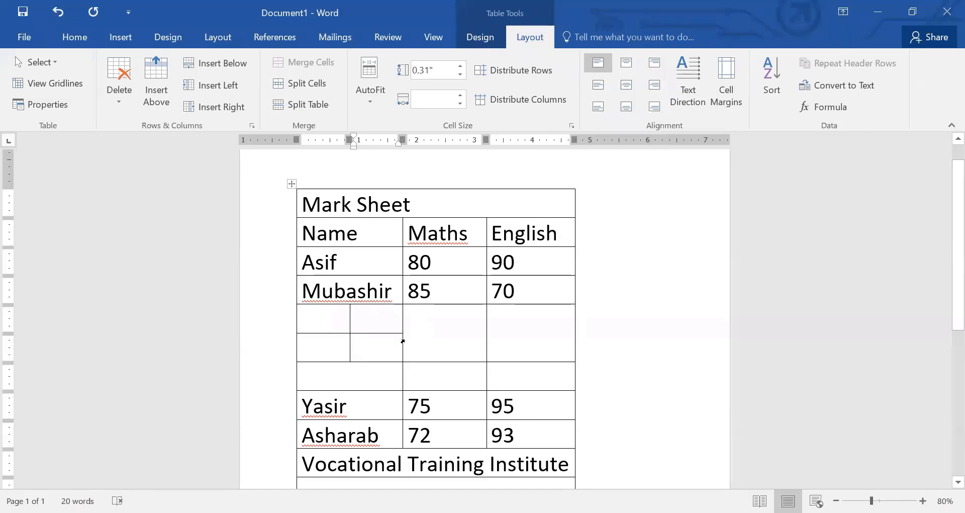
# Select the whole marks table and fit its column widths to the contents with AutoFit Contents
pyautogui.scroll(-2, 403, 340)
pyautogui.scroll(3, 402, 340)
pyautogui.scroll(-1, 403, 341)
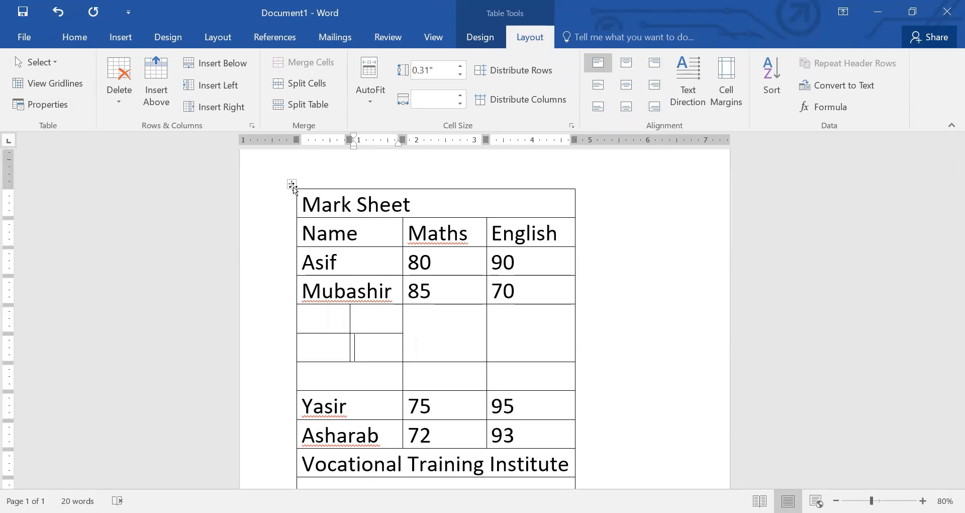
pyautogui.click(376, 98)
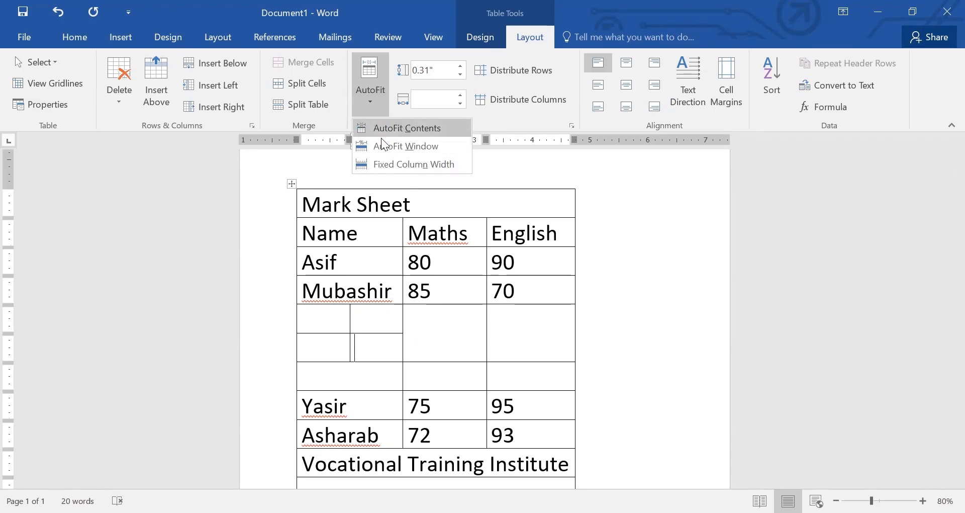
pyautogui.click(290, 184)
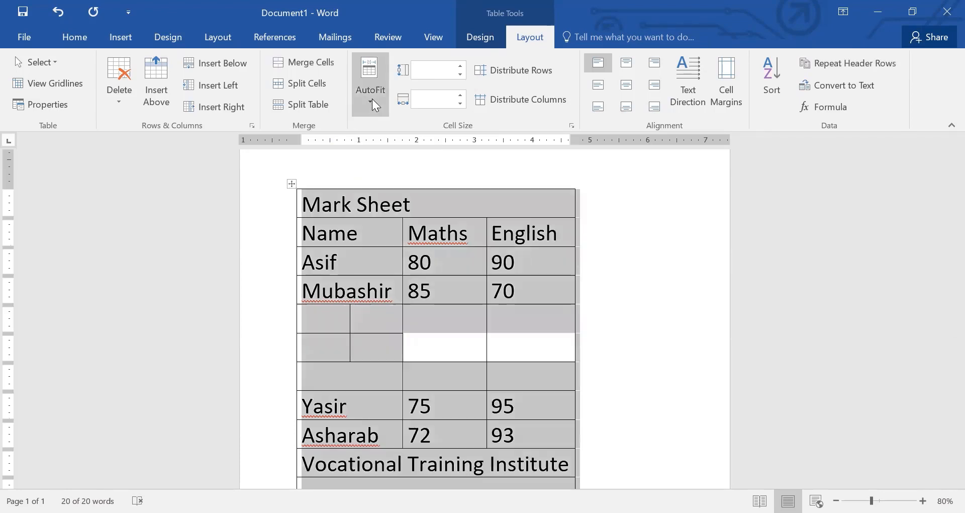
pyautogui.click(372, 98)
pyautogui.click(399, 130)
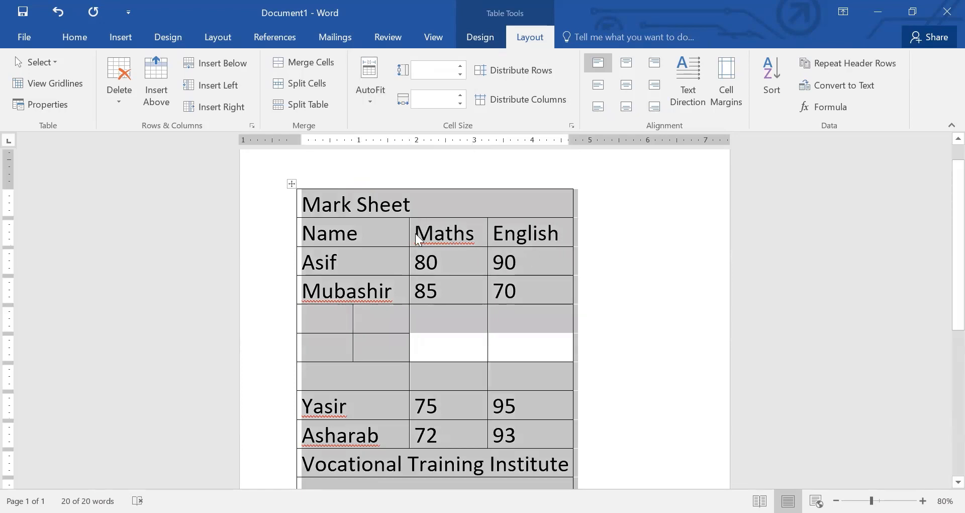
# Insert a new table with two columns and two rows below the marks table
pyautogui.scroll(-3, 382, 224)
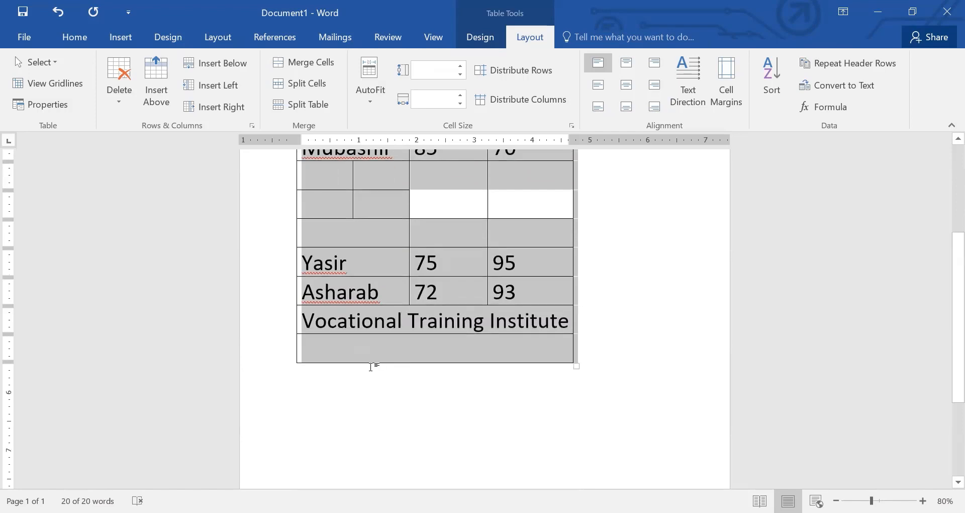
pyautogui.click(372, 367)
pyautogui.scroll(-1, 357, 316)
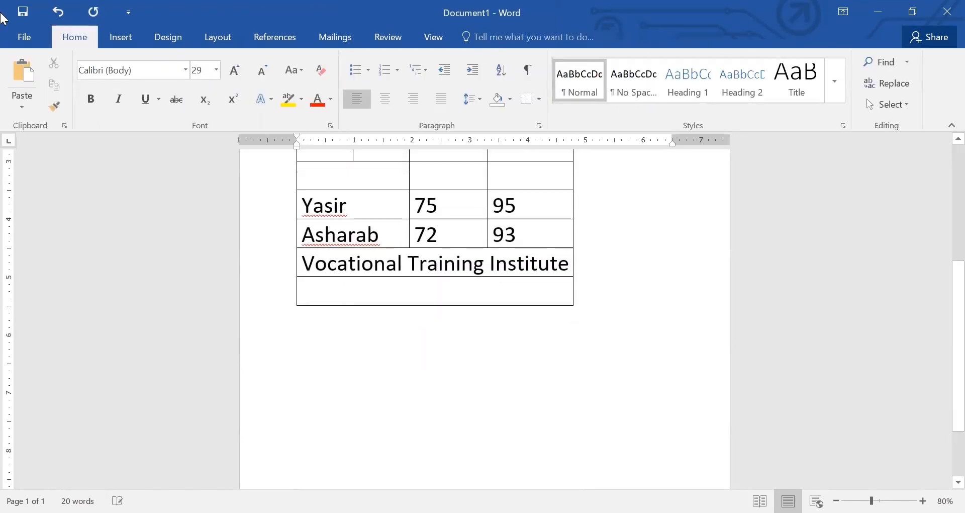
pyautogui.click(117, 37)
pyautogui.click(103, 106)
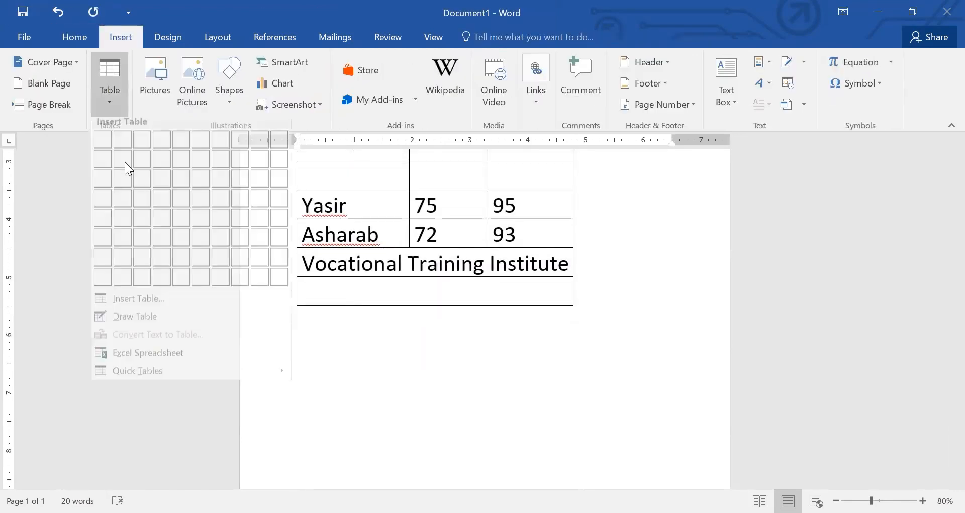
pyautogui.click(126, 166)
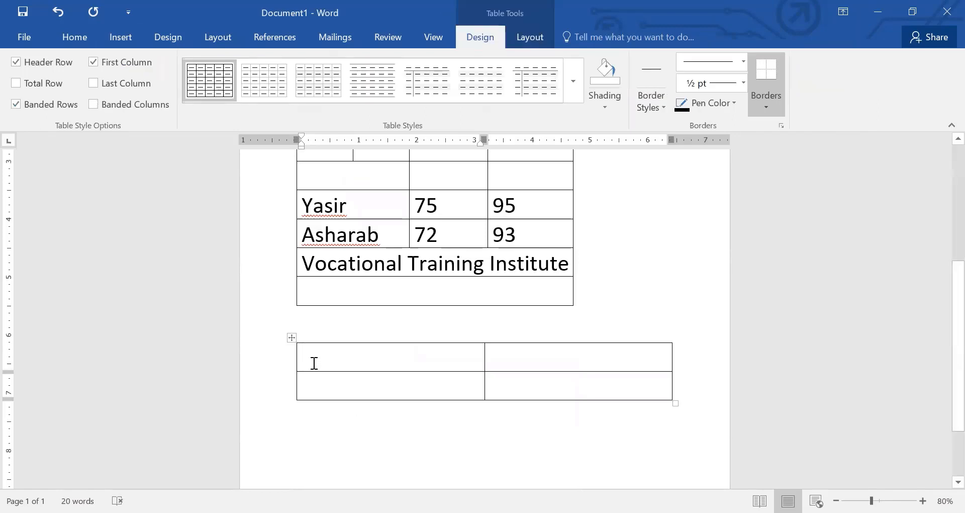
# Apply AutoFit Contents to the new empty two-by-two table
pyautogui.click(518, 37)
pyautogui.click(372, 108)
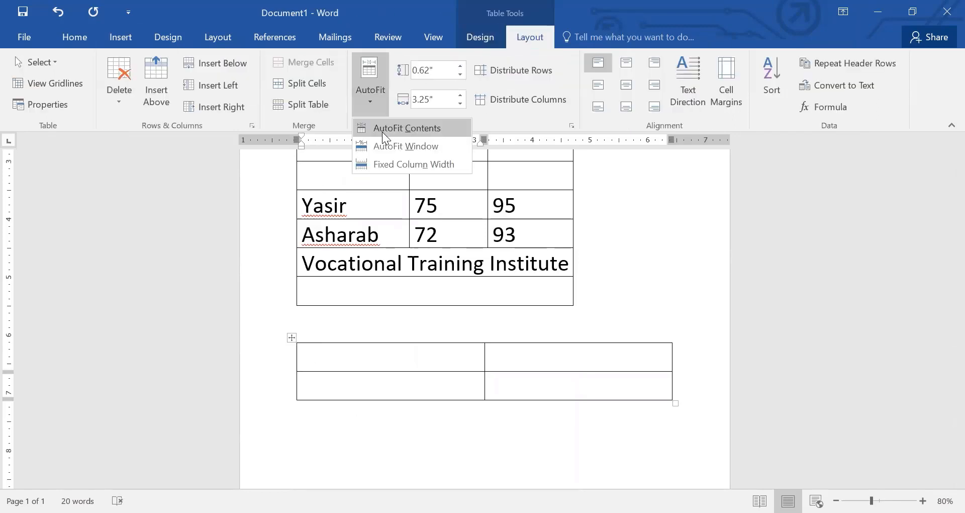
pyautogui.click(382, 132)
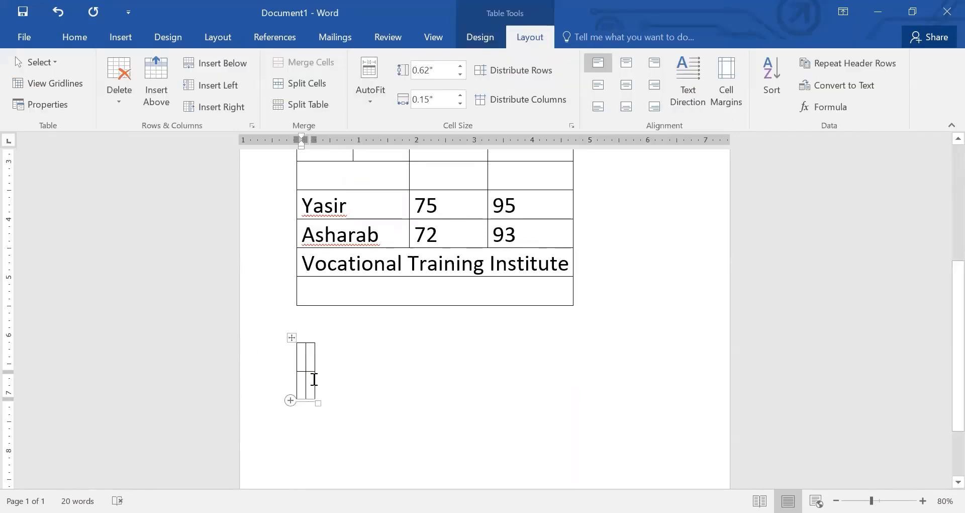
# Enter asdasd and asdasdasdsadasdsad in the two first-row cells of the small table
pyautogui.write('asdasd')
pyautogui.click(377, 359)
pyautogui.write('asdasdasdsadasdsad')
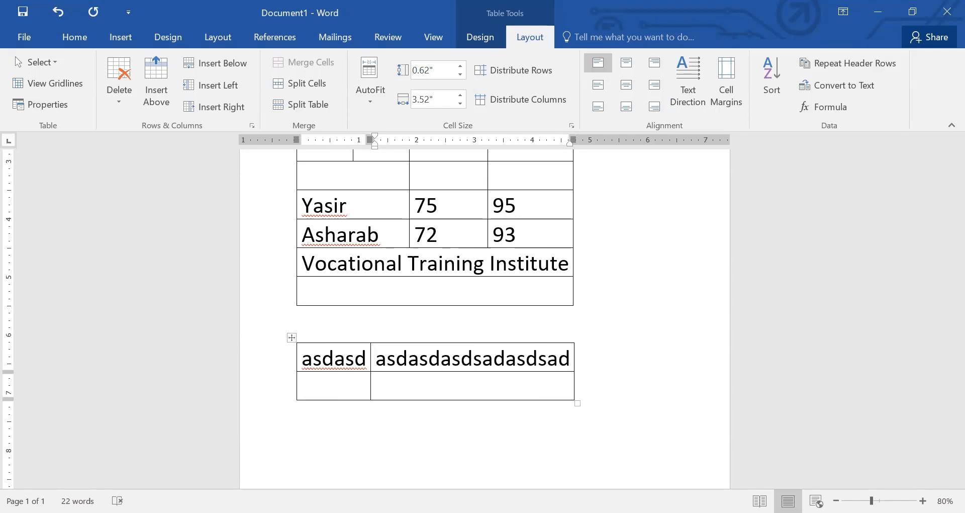
# Delete the sample text from both first-row cells of the small table
pyautogui.press('BackSpace')
pyautogui.press('BackSpace')
pyautogui.press('BackSpace')
pyautogui.press('BackSpace')
pyautogui.press('BackSpace')
pyautogui.press('BackSpace')
pyautogui.press('BackSpace')
pyautogui.press('BackSpace')
pyautogui.press('BackSpace')
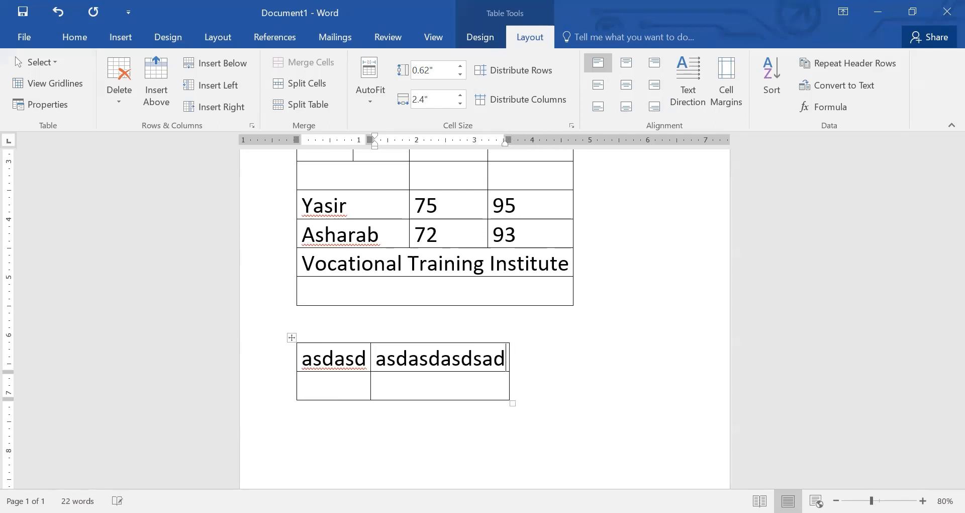
pyautogui.press('BackSpace')
pyautogui.press('BackSpace')
pyautogui.press('BackSpace')
pyautogui.press('BackSpace')
pyautogui.press('BackSpace')
pyautogui.press('BackSpace')
pyautogui.press('BackSpace')
pyautogui.press('BackSpace')
pyautogui.press('BackSpace')
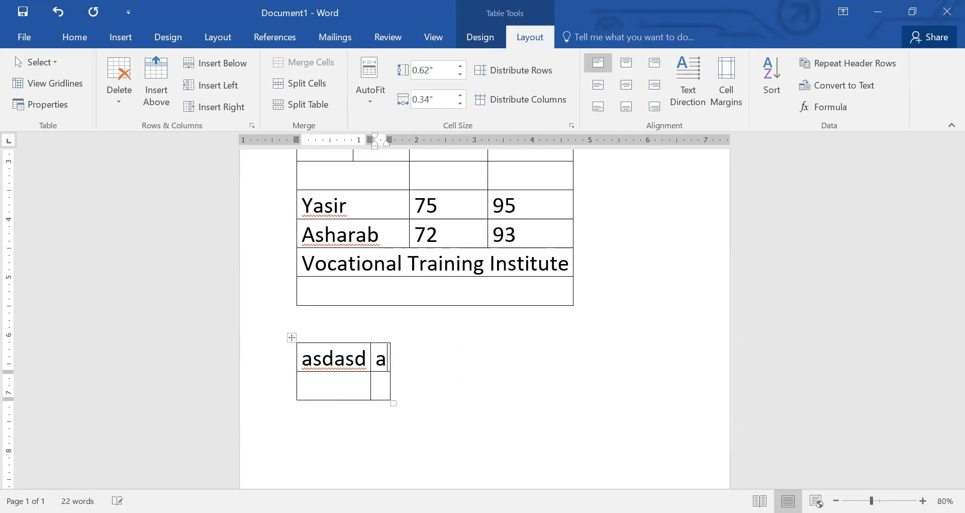
pyautogui.click(368, 353)
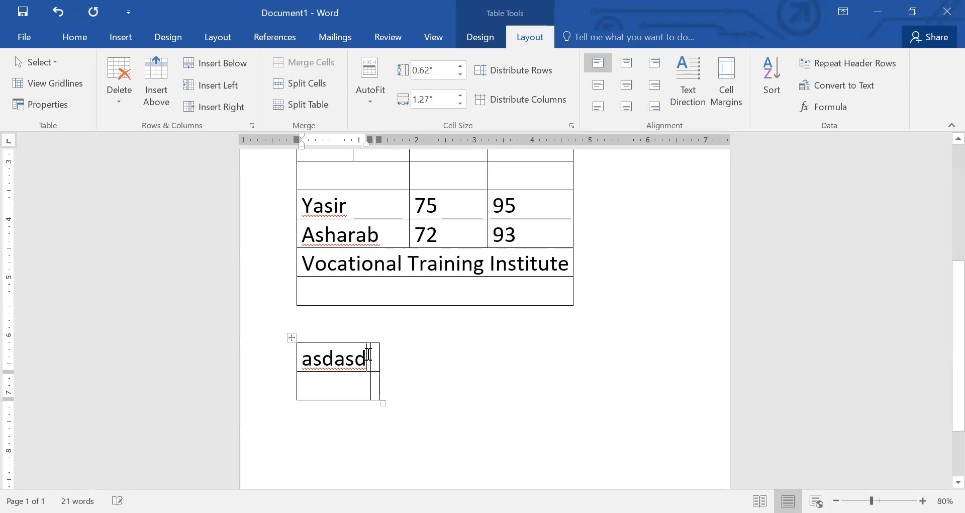
pyautogui.press('BackSpace')
pyautogui.press('BackSpace')
pyautogui.press('BackSpace')
pyautogui.press('BackSpace')
pyautogui.press('BackSpace')
pyautogui.press('BackSpace')
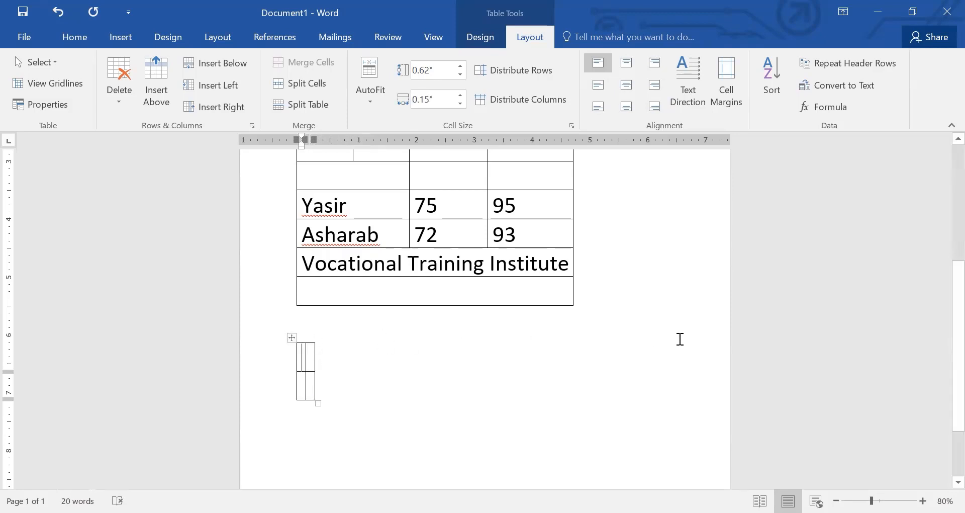
# Apply AutoFit Window to the empty two-by-two table and switch it to Fixed Column Width
pyautogui.click(370, 103)
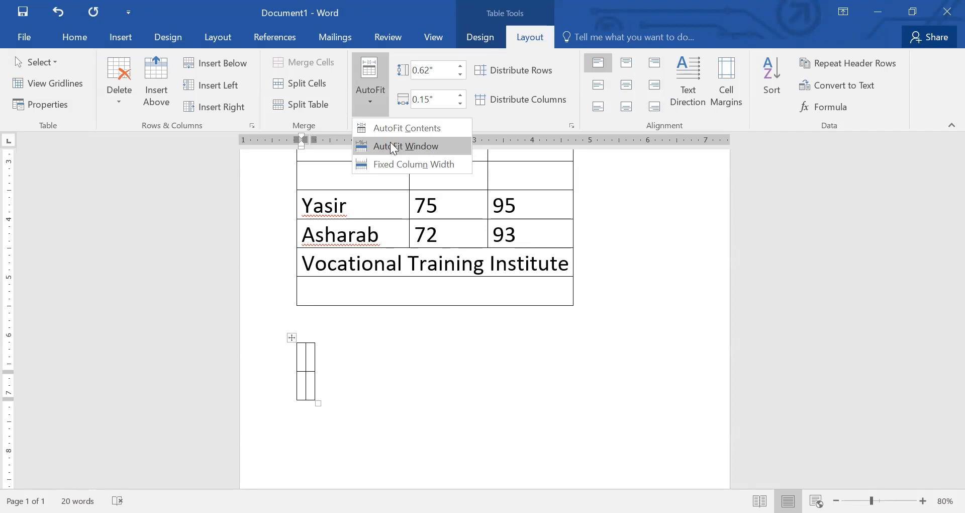
pyautogui.click(404, 146)
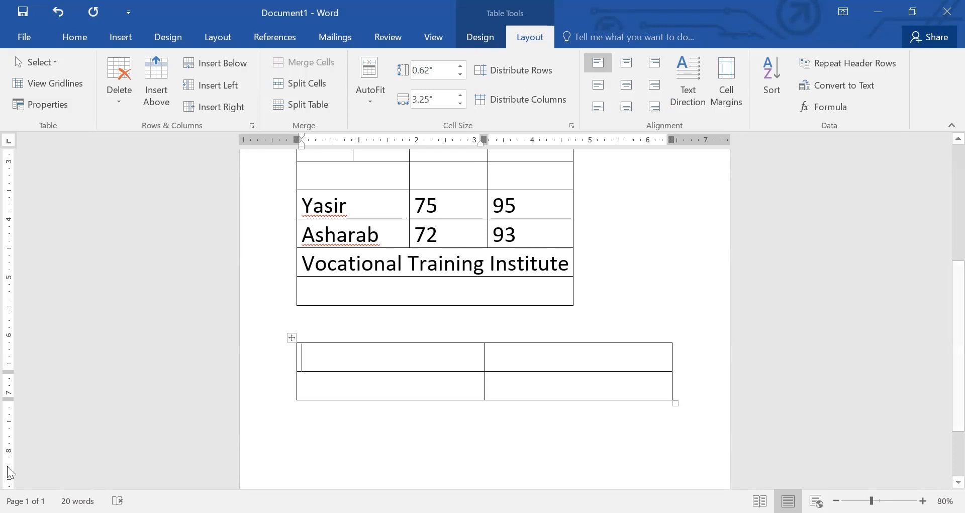
pyautogui.click(369, 103)
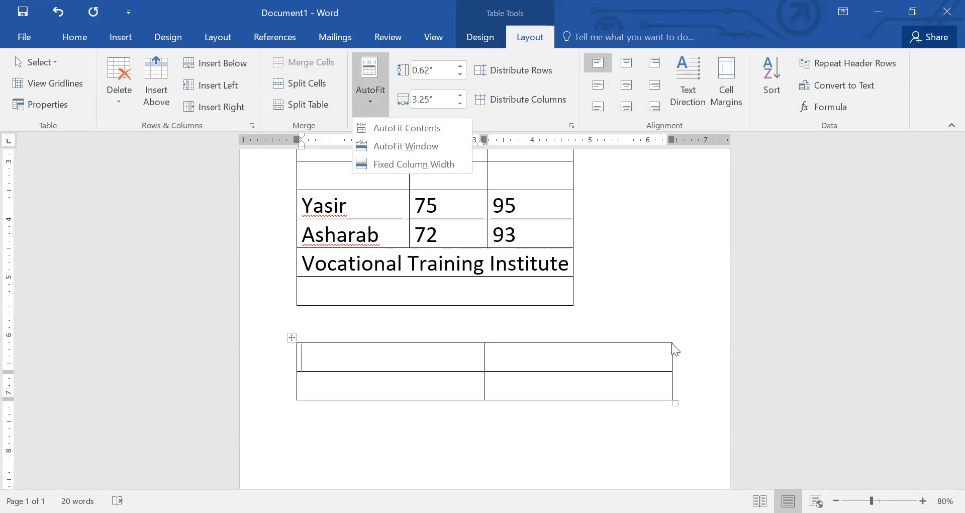
pyautogui.click(591, 347)
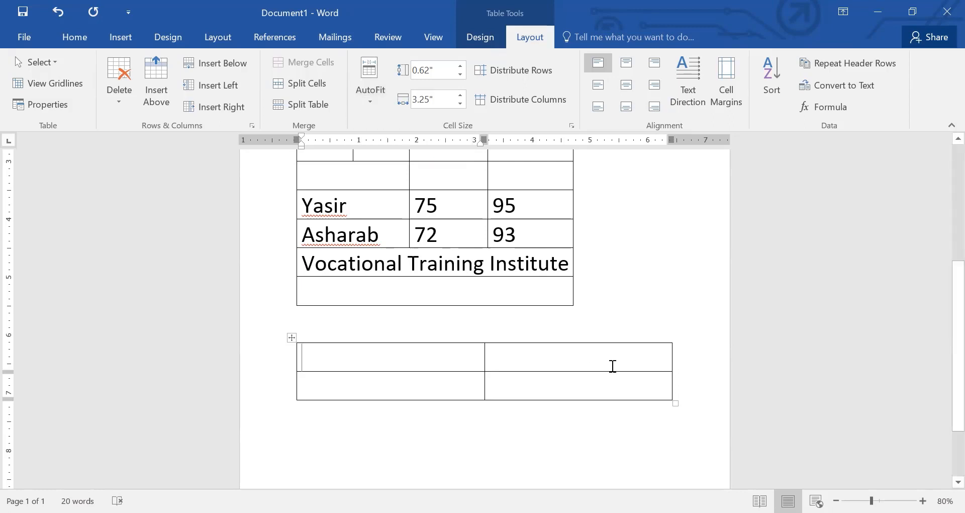
pyautogui.click(377, 101)
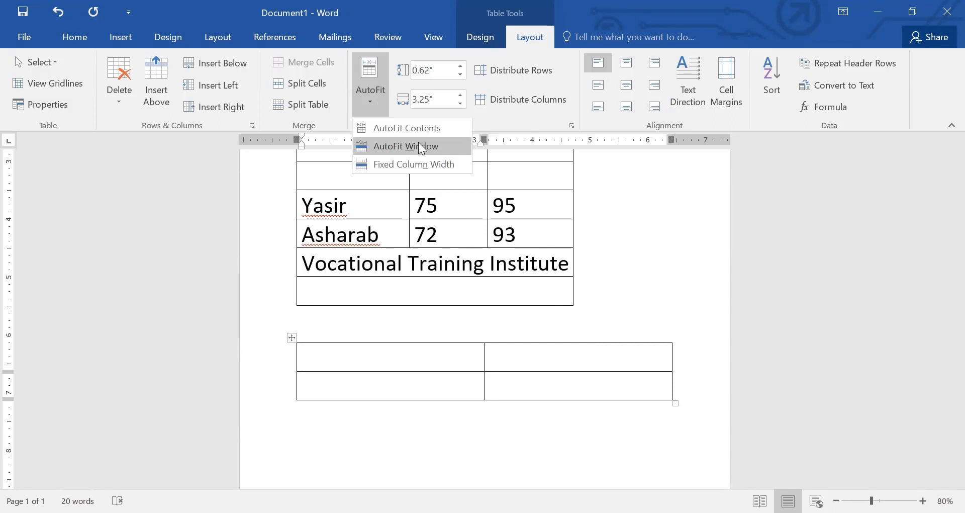
pyautogui.click(381, 165)
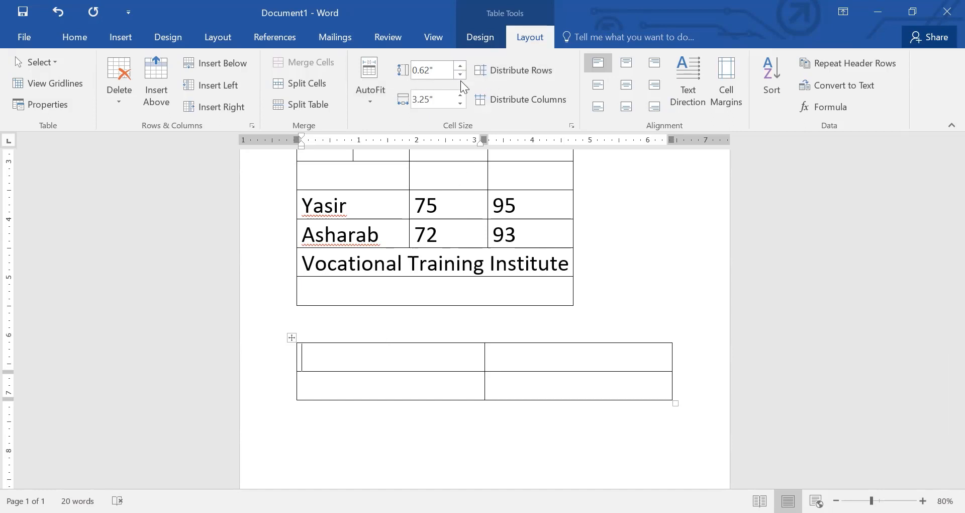
# Reduce the width of the small table's first column to 0.6 inches
pyautogui.moveTo(460, 104); pyautogui.dragTo(460, 104)
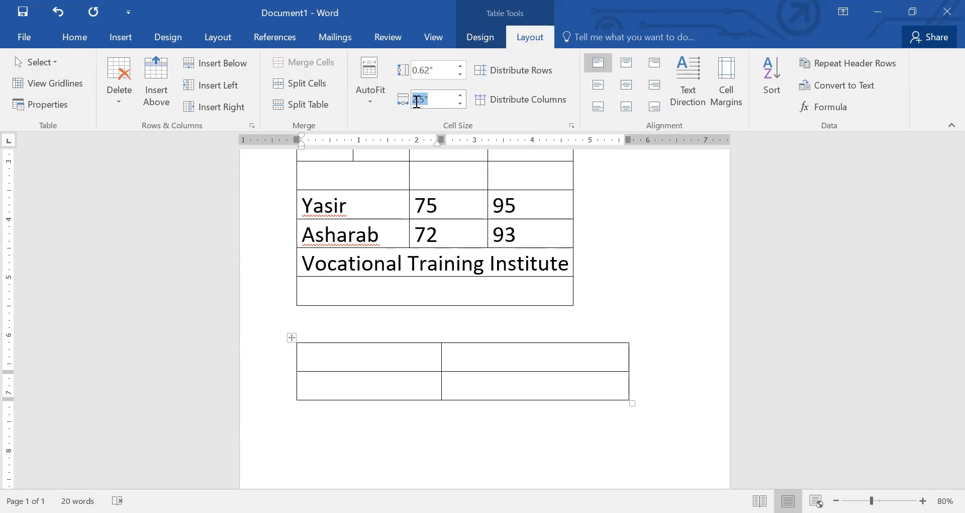
pyautogui.click(442, 100)
pyautogui.click(410, 351)
pyautogui.click(460, 104)
pyautogui.click(460, 104)
pyautogui.click(460, 104)
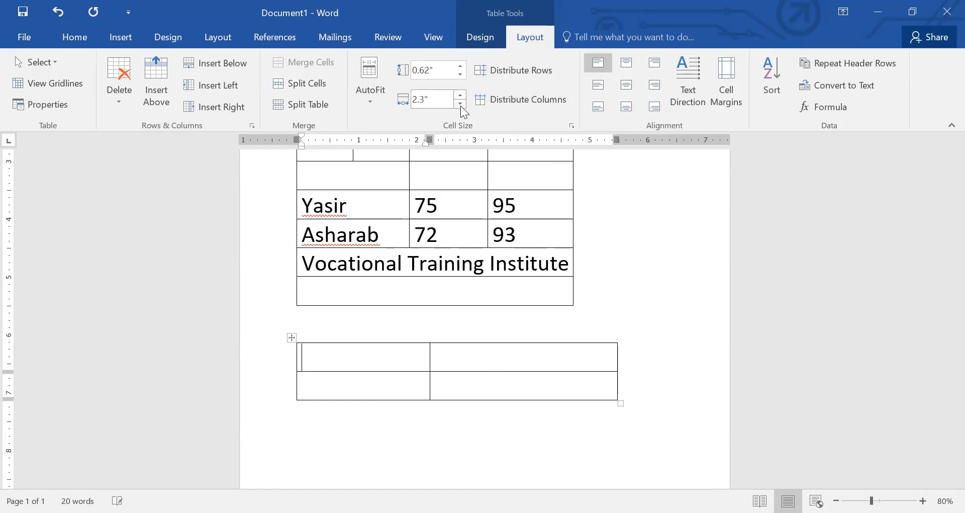
pyautogui.click(460, 104)
pyautogui.click(460, 104)
pyautogui.click(460, 104)
pyautogui.click(460, 104)
pyautogui.click(460, 104)
pyautogui.click(460, 104)
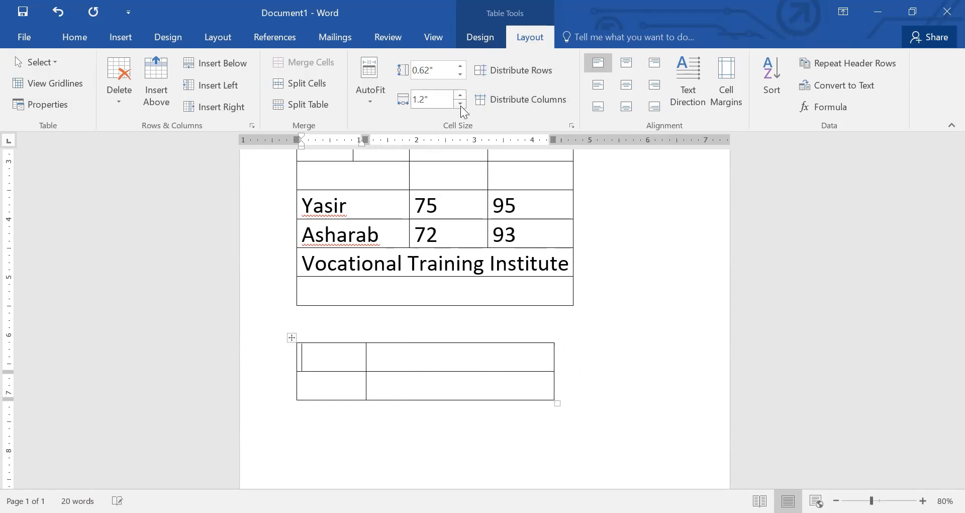
pyautogui.click(460, 104)
pyautogui.click(461, 104)
pyautogui.click(460, 104)
pyautogui.click(461, 104)
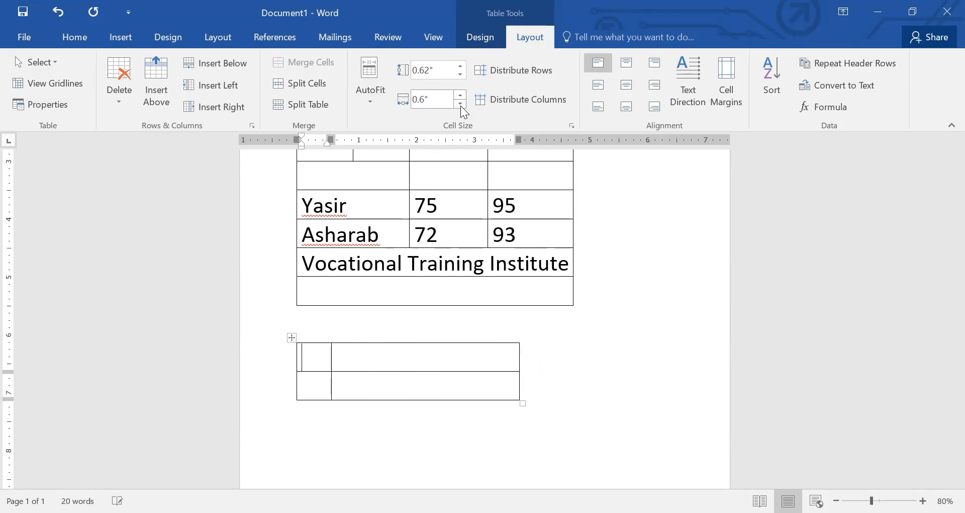
# Widen the small table's first column to 1.9 inches
pyautogui.click(460, 96)
pyautogui.click(460, 95)
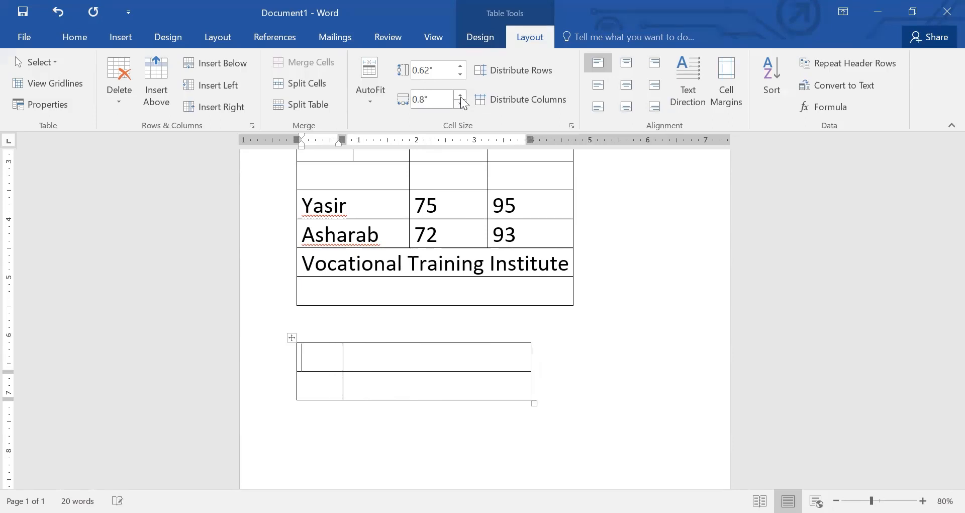
pyautogui.click(460, 95)
pyautogui.click(460, 95)
pyautogui.click(460, 95)
pyautogui.click(460, 96)
pyautogui.click(461, 95)
pyautogui.click(460, 96)
pyautogui.click(460, 96)
pyautogui.click(460, 97)
pyautogui.click(461, 96)
pyautogui.click(460, 96)
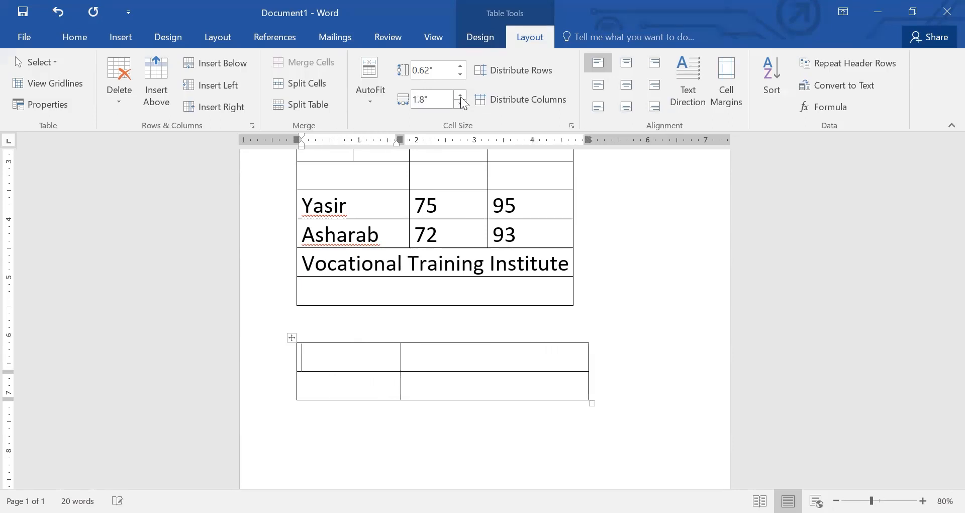
pyautogui.click(461, 97)
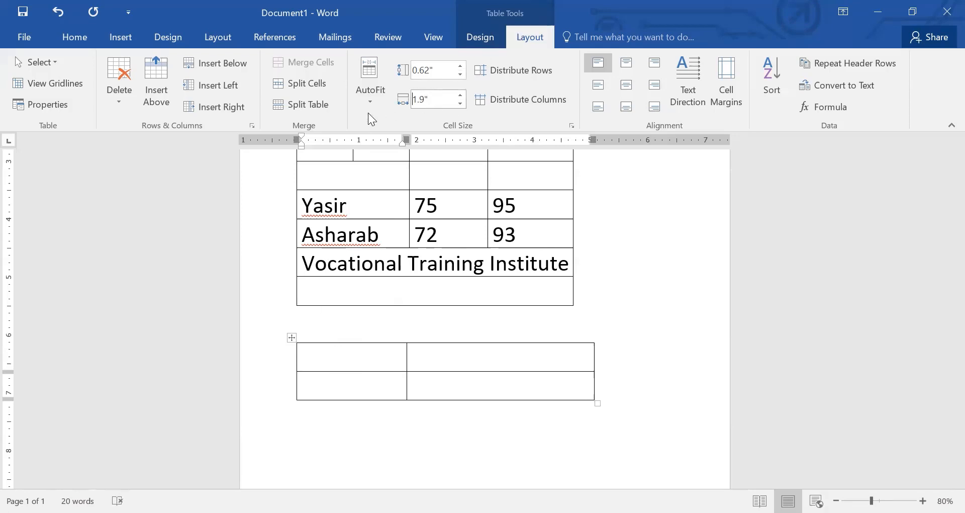
# Set the width of both columns in the small table to 2 inches each
pyautogui.moveTo(438, 98); pyautogui.dragTo(398, 100)
pyautogui.write('2')
pyautogui.click(495, 371)
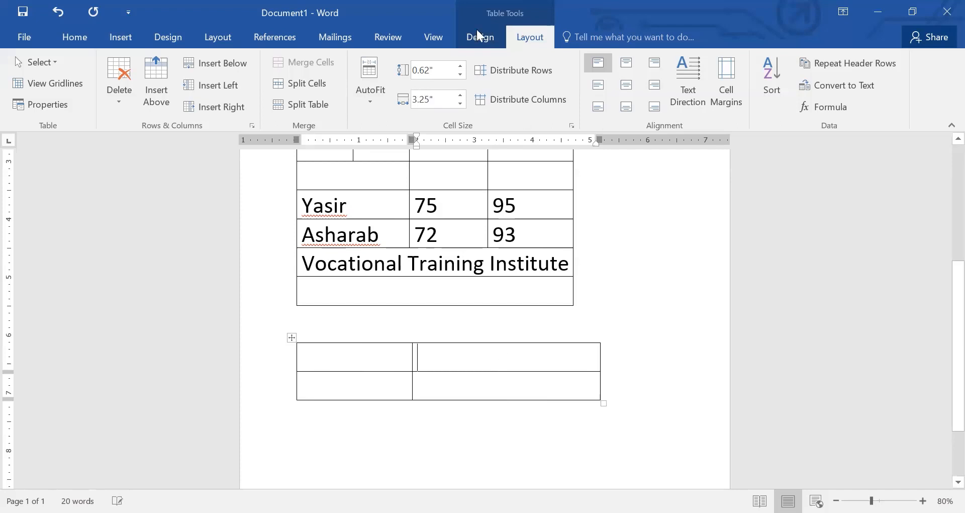
pyautogui.click(410, 100)
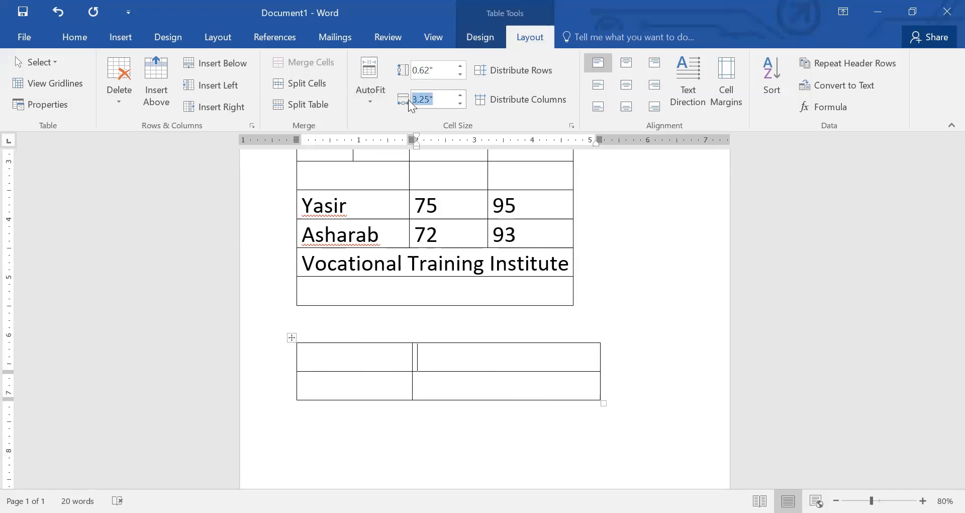
pyautogui.write('2')
pyautogui.press('Return')
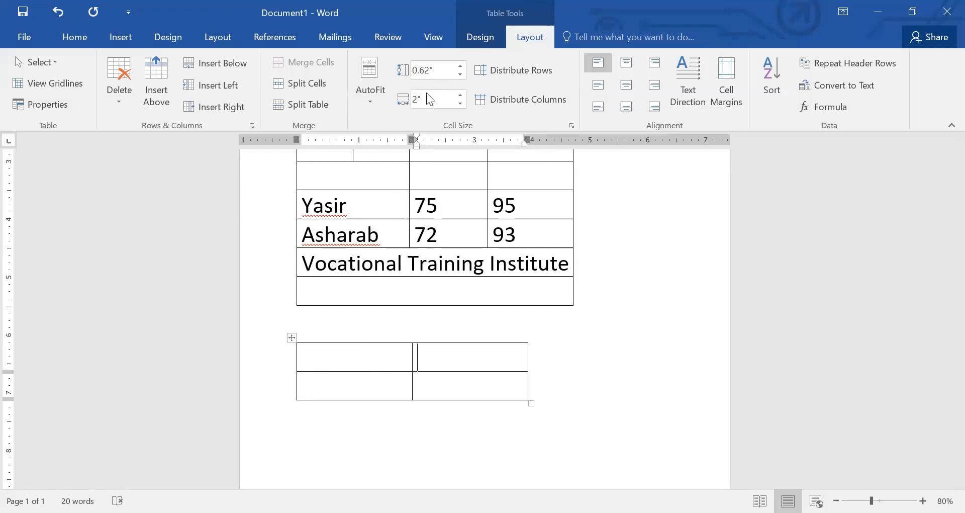
# Increase the height of the small table's first row to about 0.74 inches
pyautogui.scroll(-2, 327, 373)
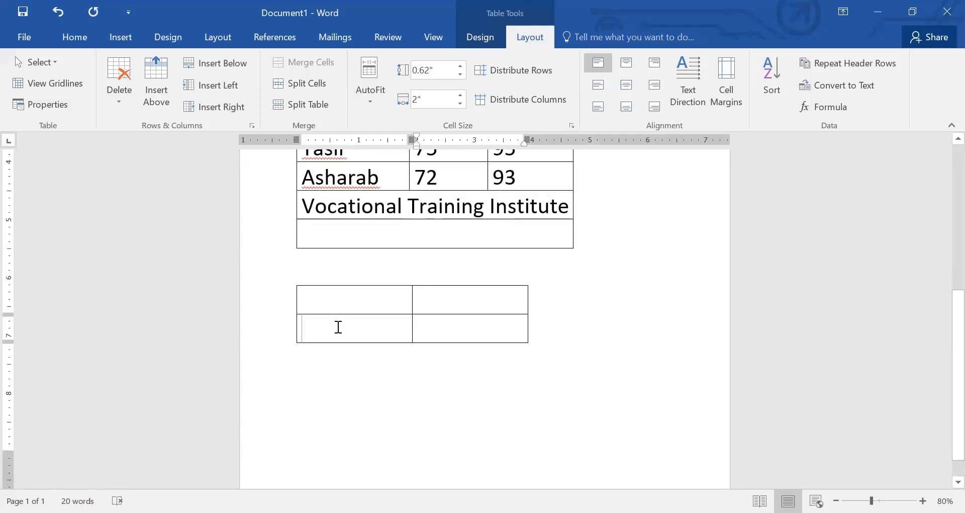
pyautogui.click(336, 324)
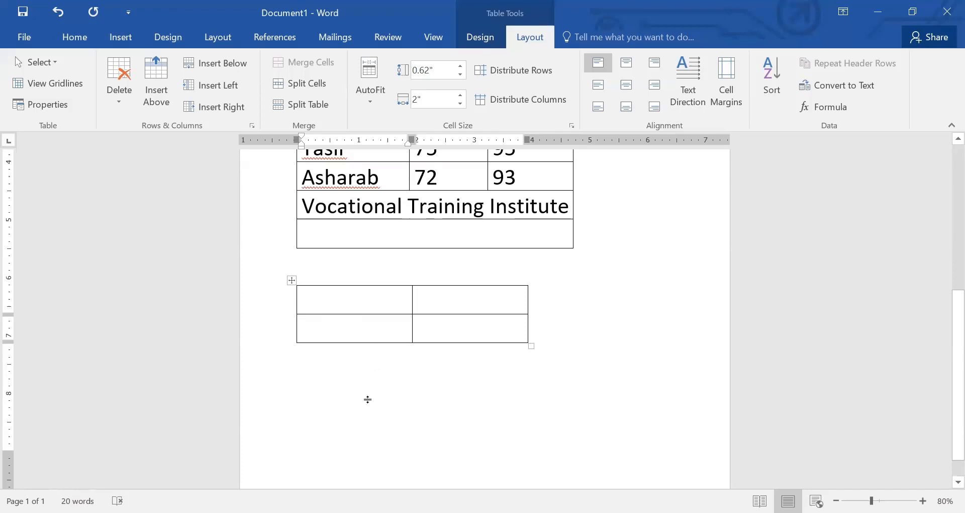
pyautogui.click(384, 292)
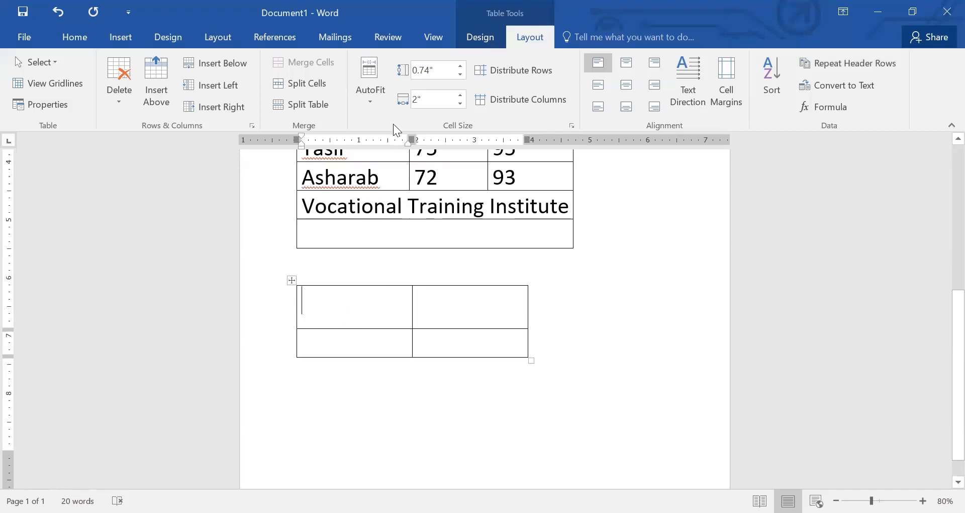
# Set the height of the small table's first row to 3 inches and undo that change
pyautogui.click(435, 70)
pyautogui.press('Home')
pyautogui.hotkey('shift', 'End')
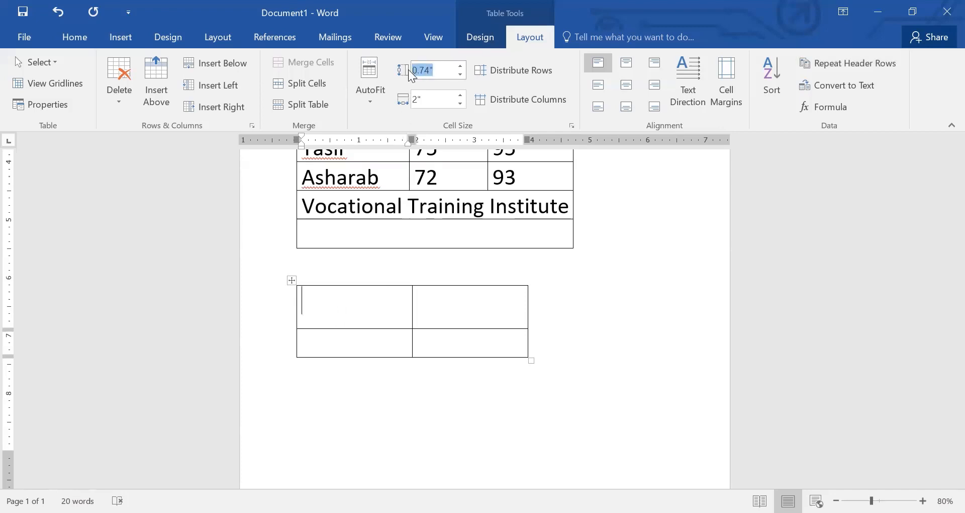
pyautogui.write('3')
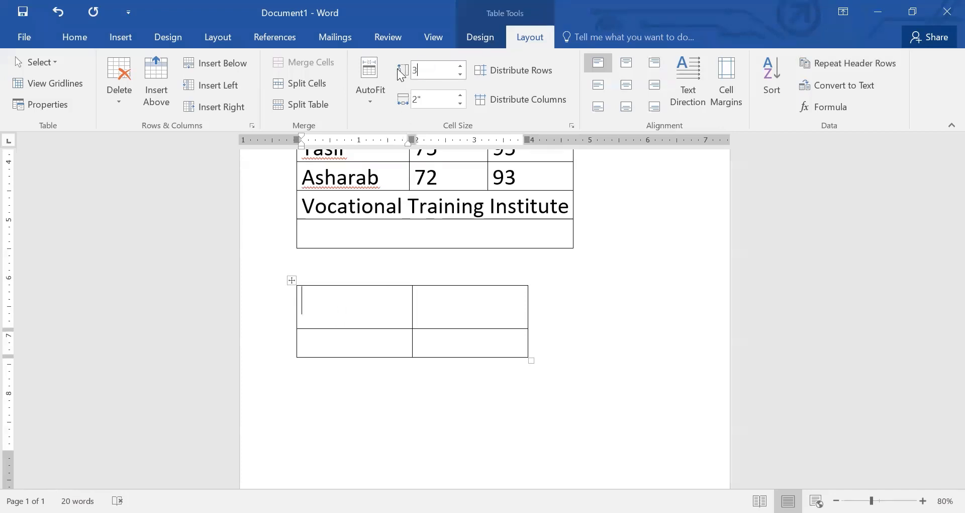
pyautogui.press('Return')
pyautogui.scroll(-1, 418, 281)
pyautogui.scroll(-10, 418, 280)
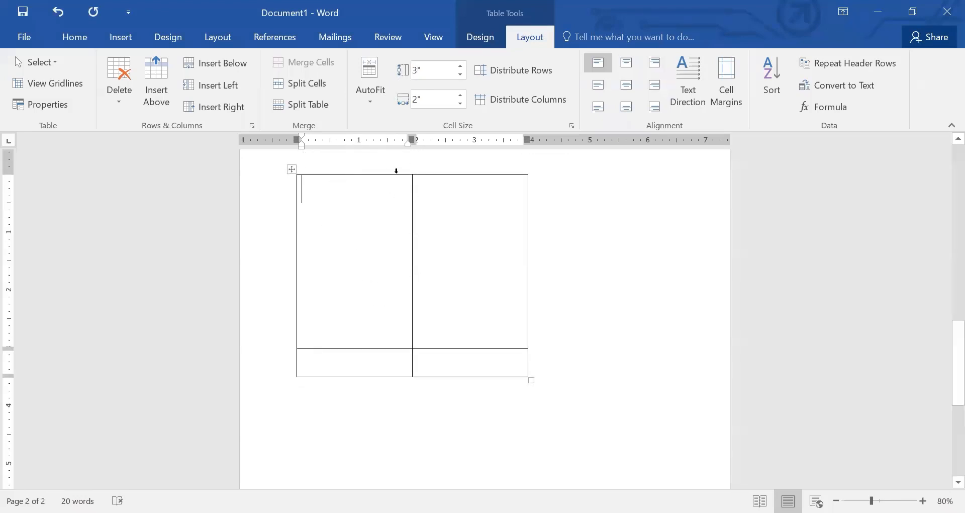
pyautogui.moveTo(397, 173)
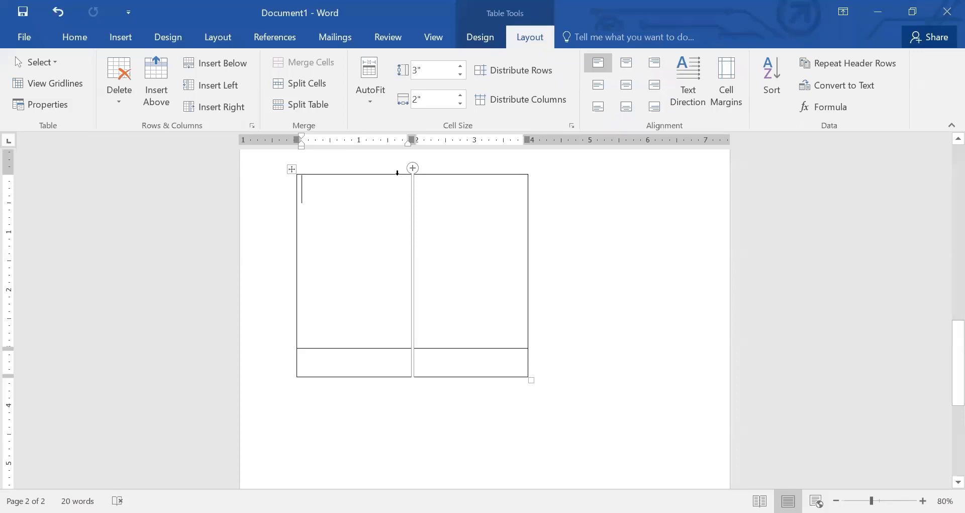
pyautogui.hotkey('ctrl', 'z')
pyautogui.scroll(2, 398, 218)
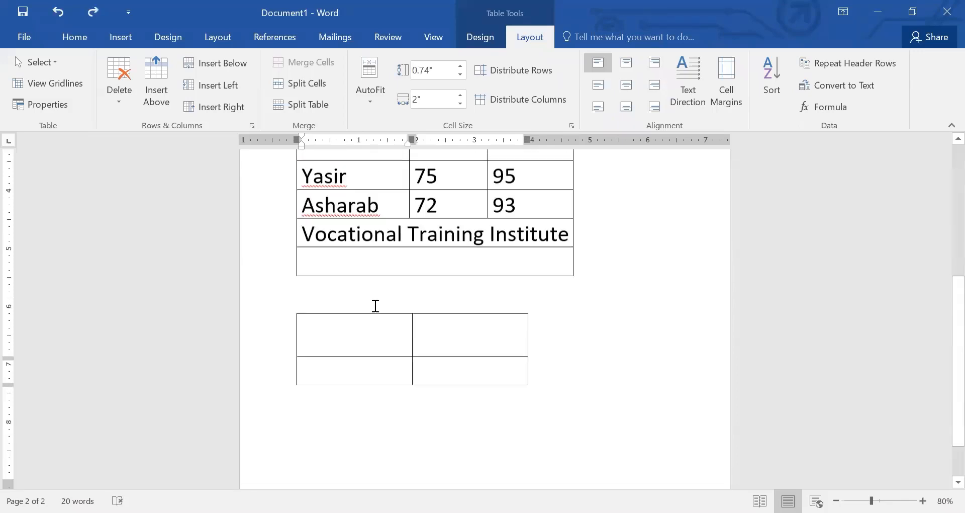
# Set all four cells of the small table to a height of 1 inch and a width of 1 inch
pyautogui.moveTo(321, 330); pyautogui.dragTo(476, 372)
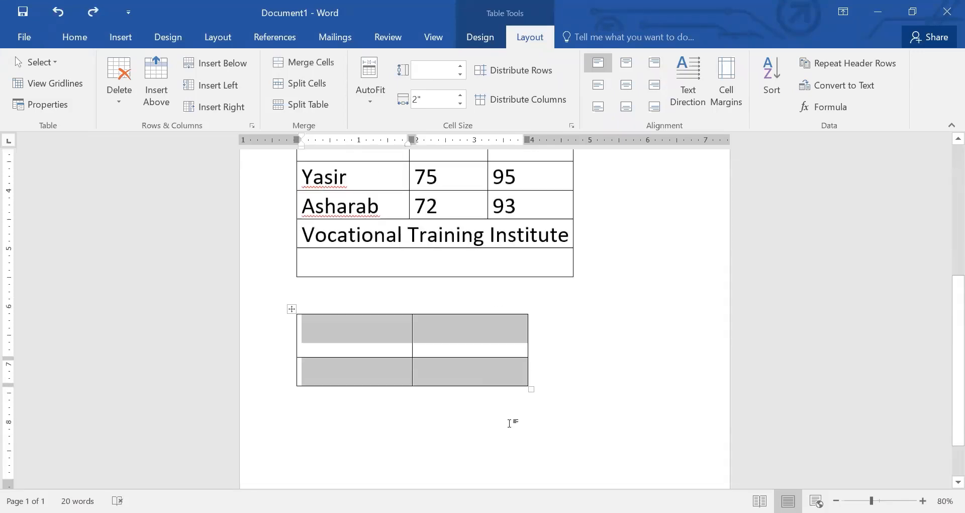
pyautogui.click(433, 69)
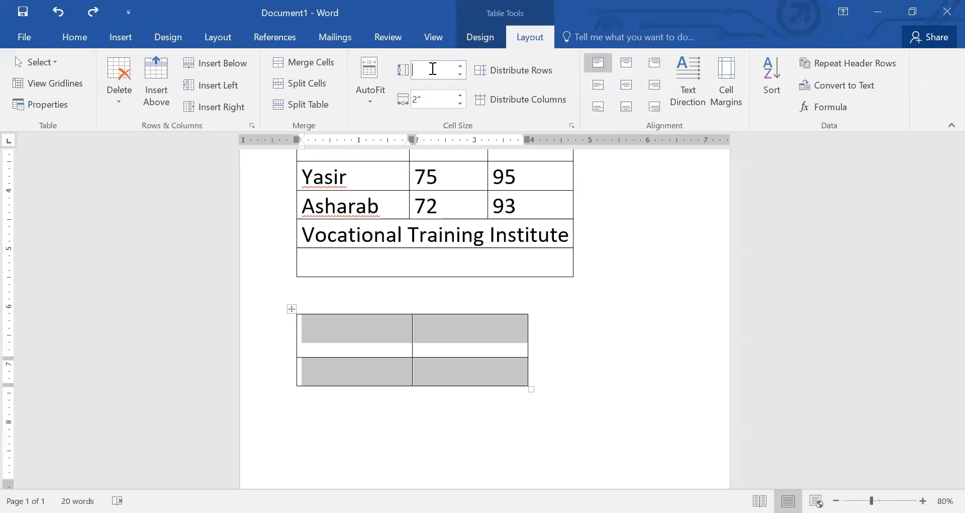
pyautogui.write('1')
pyautogui.press('Return')
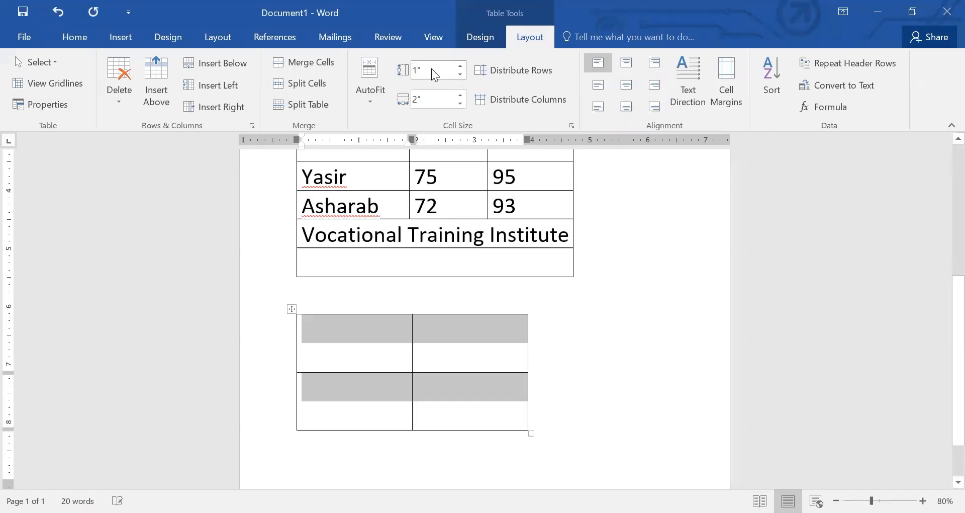
pyautogui.click(411, 102)
pyautogui.write('1')
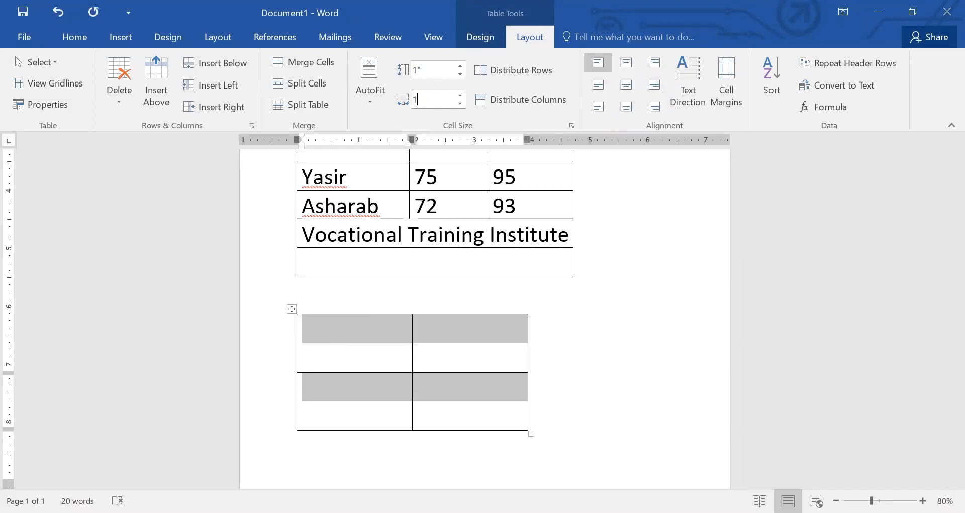
pyautogui.press('Return')
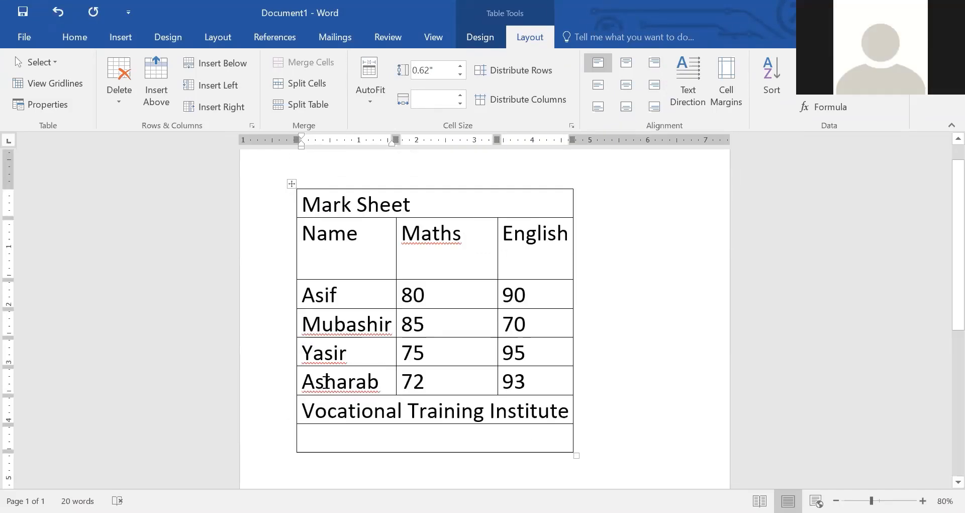
# Delete the last three rows of the Mark Sheet table and widen its Name column
pyautogui.moveTo(276, 381); pyautogui.dragTo(282, 438)
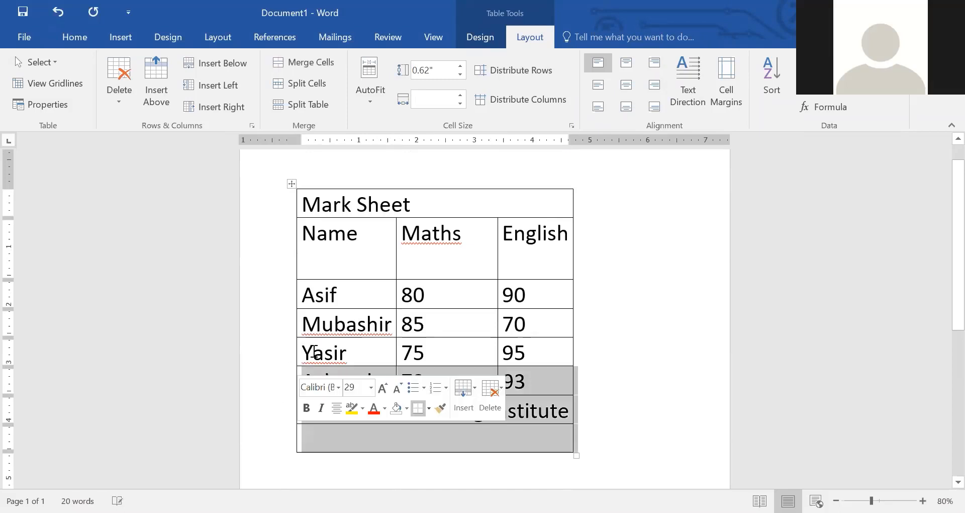
pyautogui.press('BackSpace')
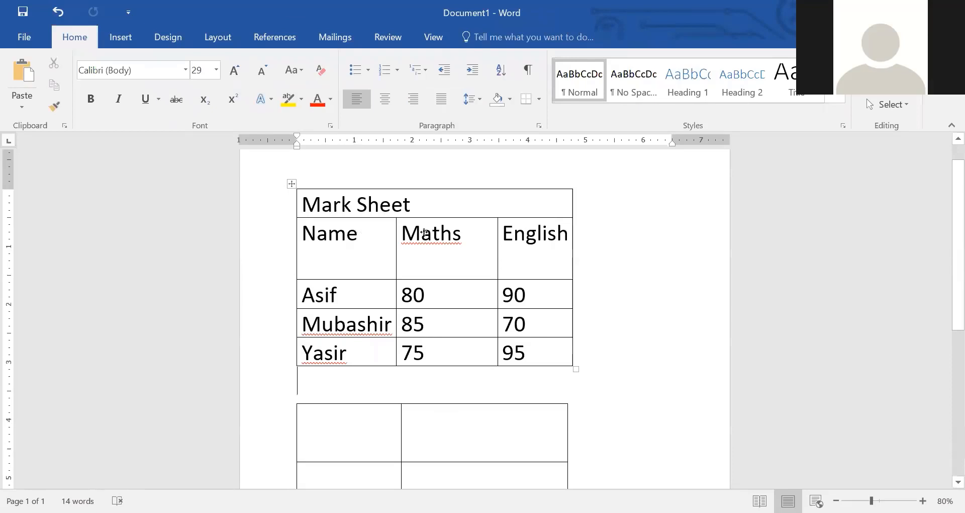
pyautogui.moveTo(396, 261); pyautogui.dragTo(424, 256)
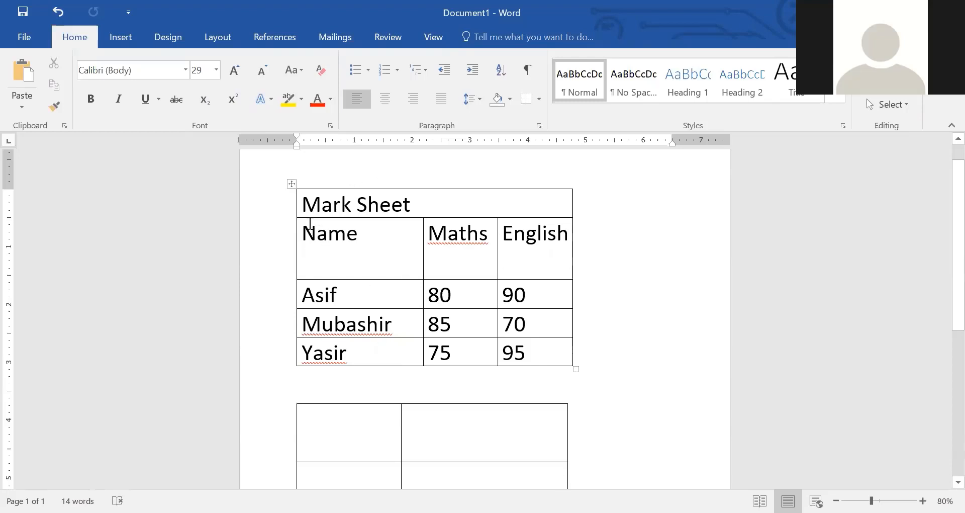
# Select the Name, Maths and English header cells, and switch the selection to the whole Mark Sheet title row
pyautogui.moveTo(306, 224); pyautogui.dragTo(508, 261)
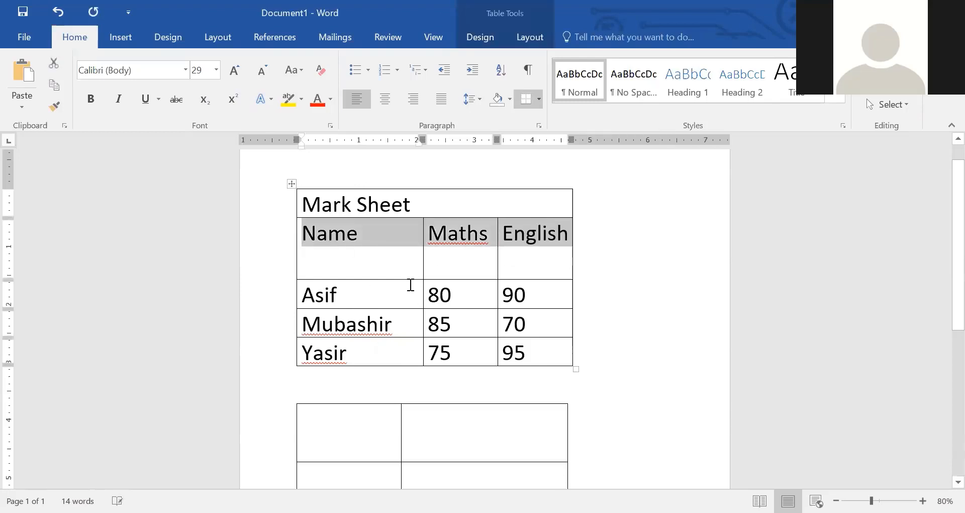
pyautogui.click(358, 299)
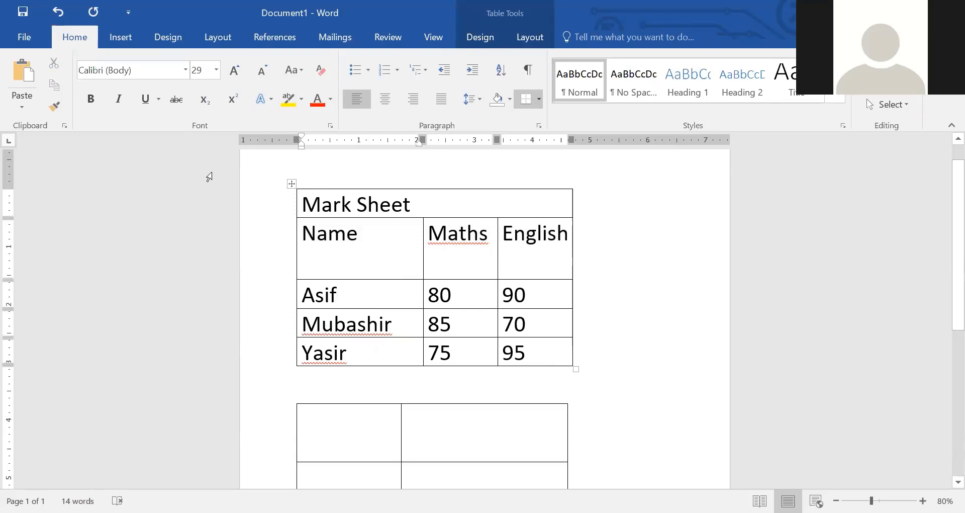
pyautogui.click(272, 211)
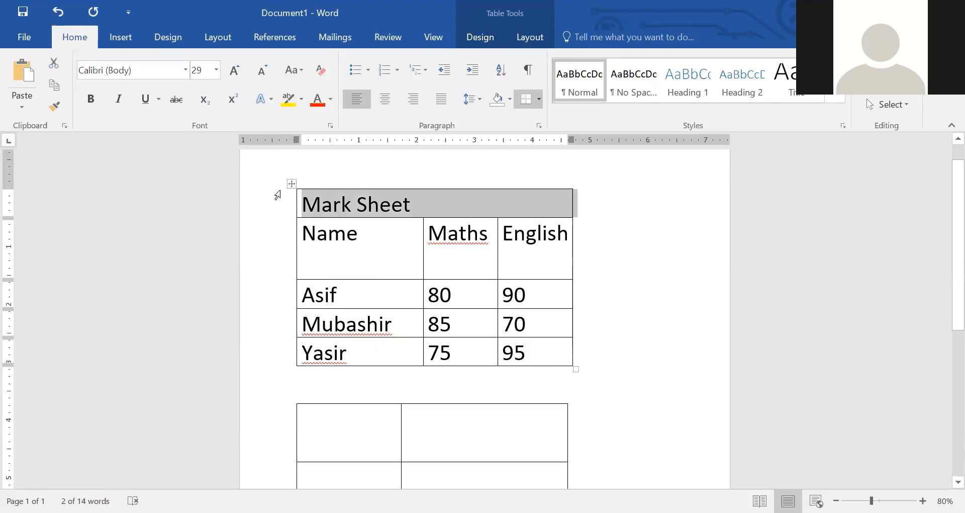
# Delete the Mark Sheet title row and distribute the columns of the marks table evenly
pyautogui.press('BackSpace')
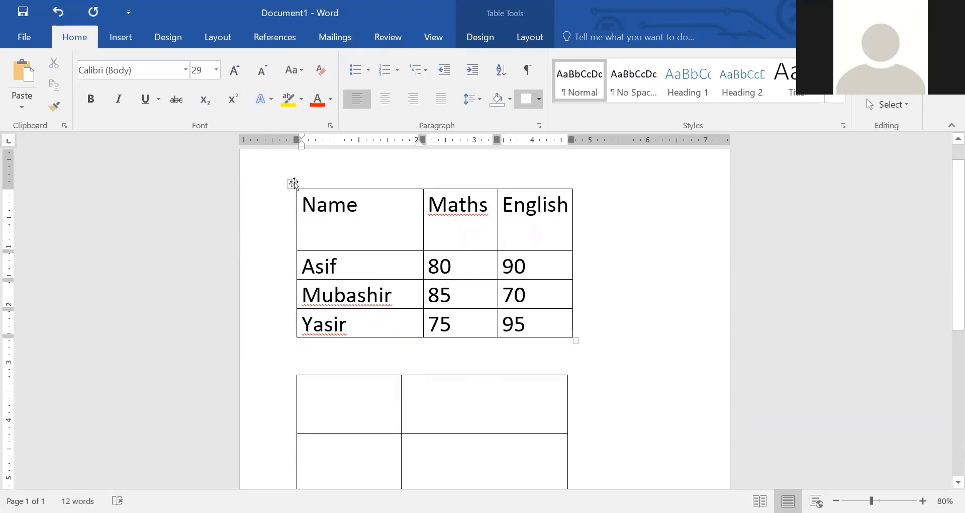
pyautogui.click(294, 184)
pyautogui.click(531, 37)
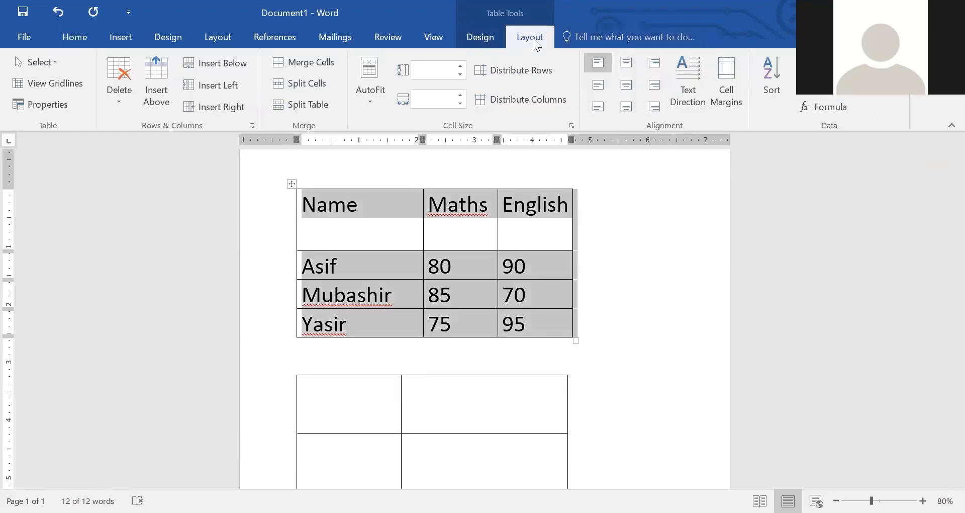
pyautogui.click(507, 103)
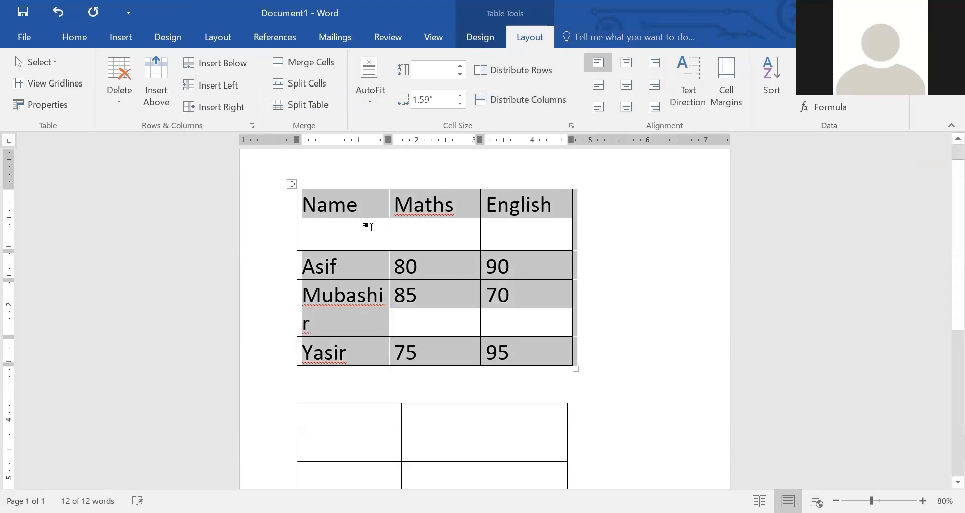
pyautogui.hotkey('ctrl', 'z')
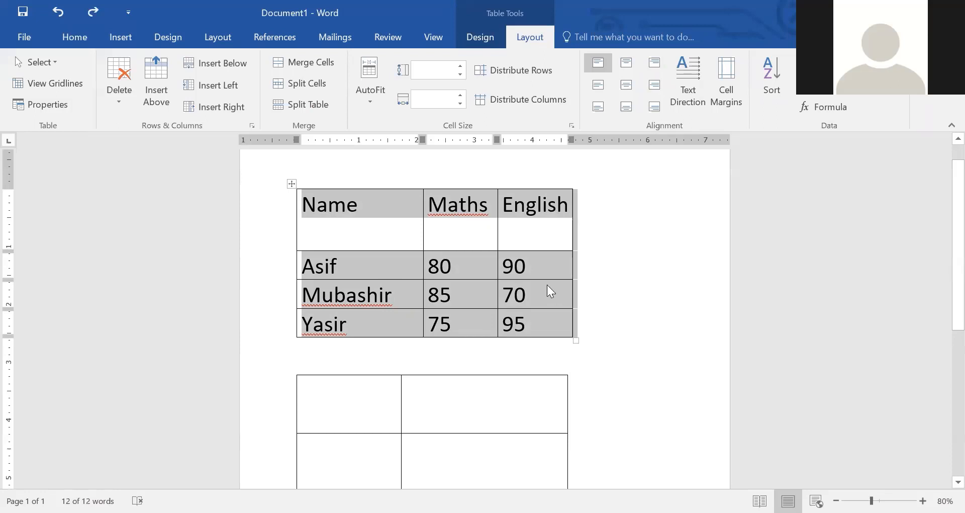
pyautogui.click(509, 101)
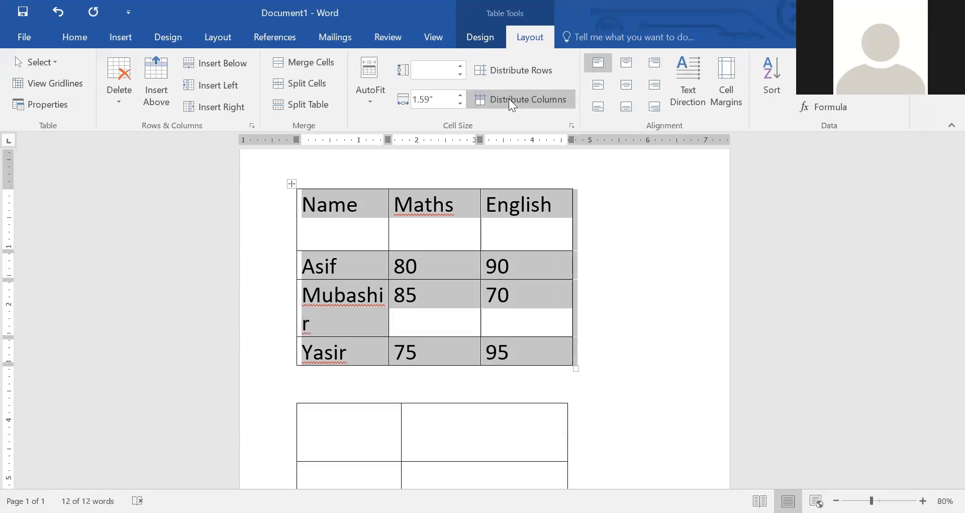
pyautogui.click(461, 287)
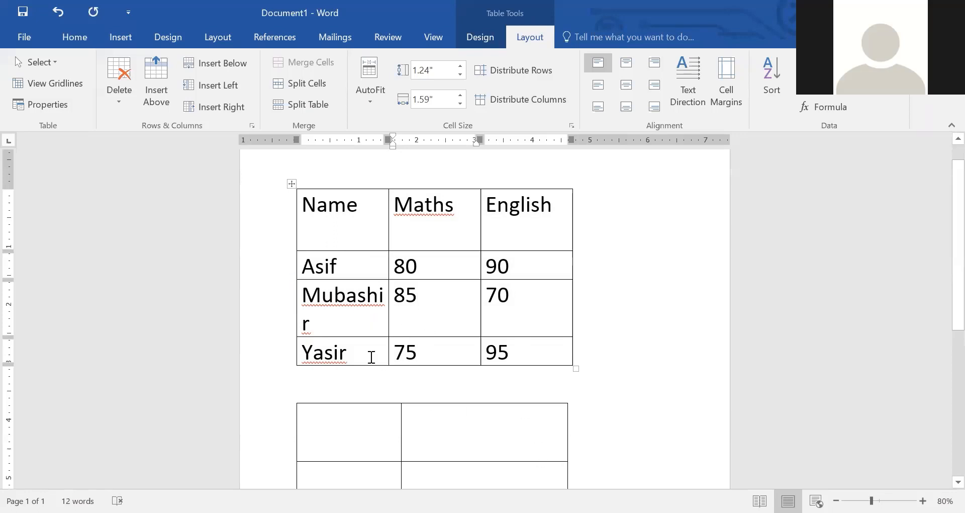
# Distribute the rows of the whole marks table evenly and look up the Maths mark 85 in the Research pane
pyautogui.click(291, 182)
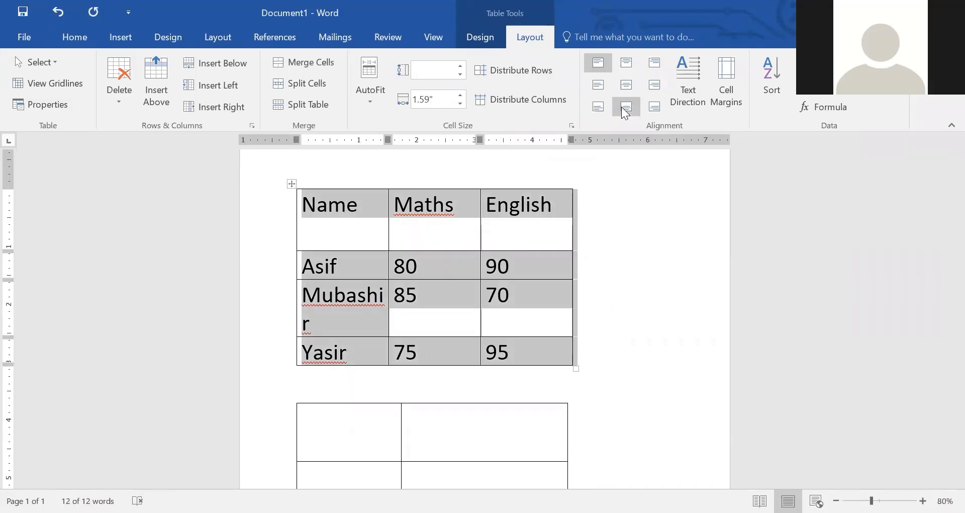
pyautogui.click(523, 70)
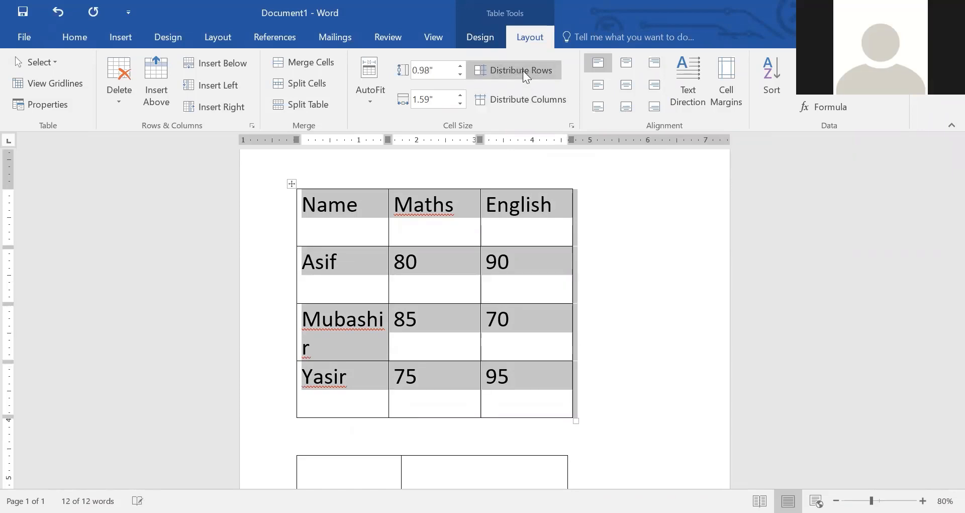
pyautogui.click(437, 314)
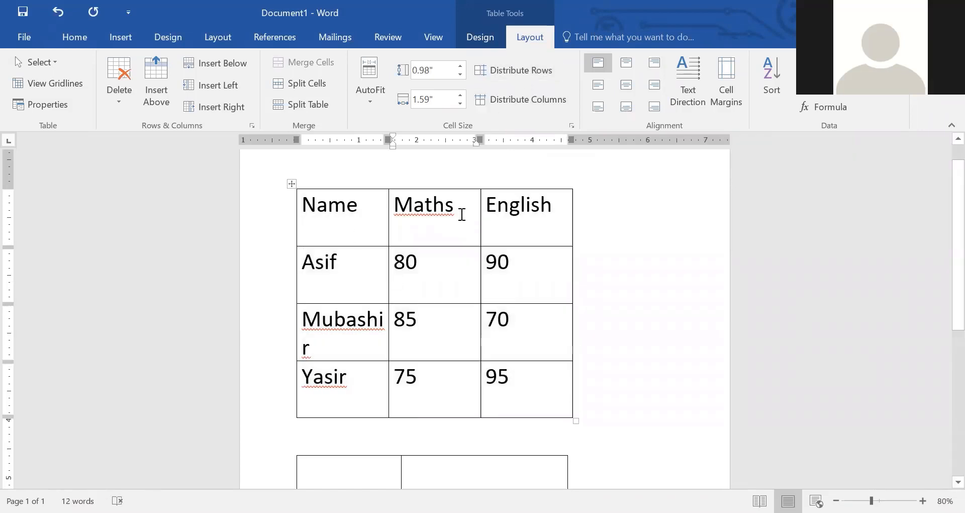
pyautogui.click(488, 268)
pyautogui.click(415, 326)
pyautogui.keyDown('alt'); pyautogui.click(326, 244); pyautogui.keyUp('alt')
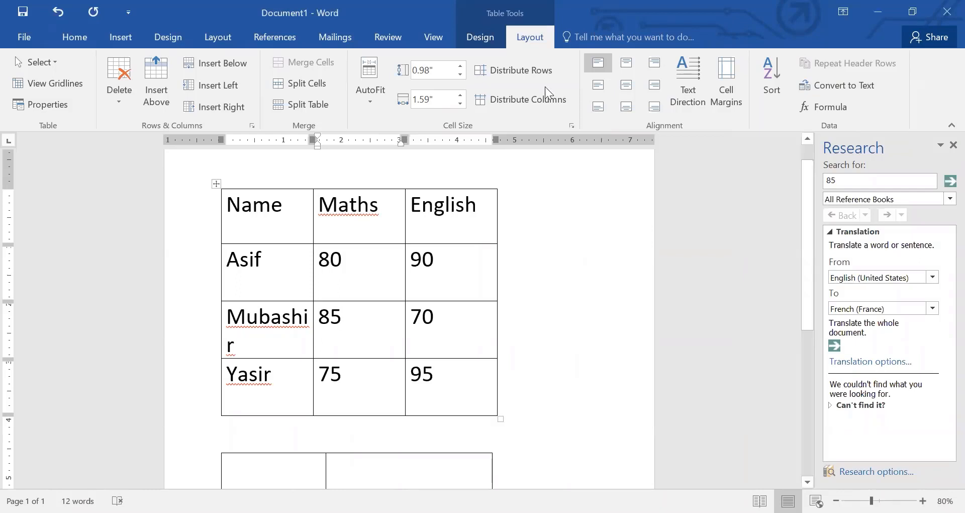
pyautogui.scroll(1, 544, 87)
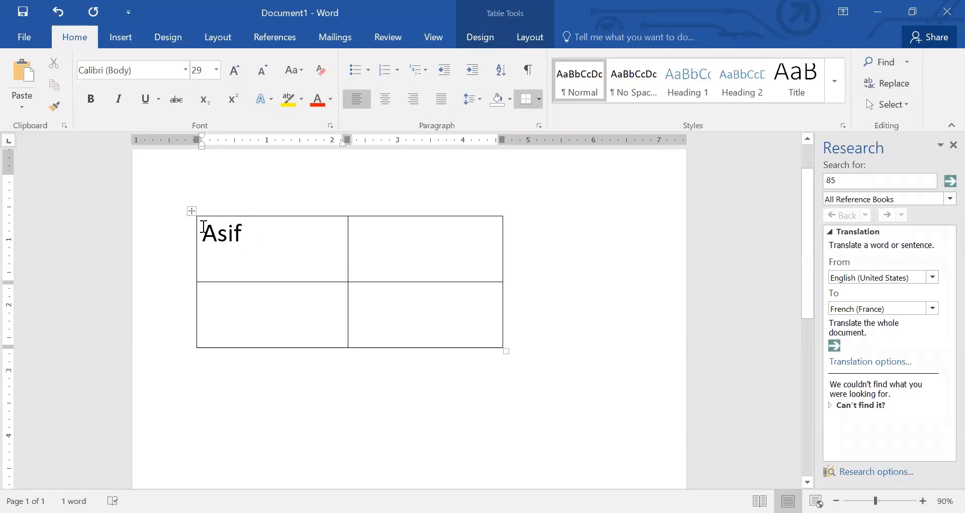
# Align the name in the small table's first cell to the top center, followed by the top right
pyautogui.moveTo(202, 228); pyautogui.dragTo(248, 239)
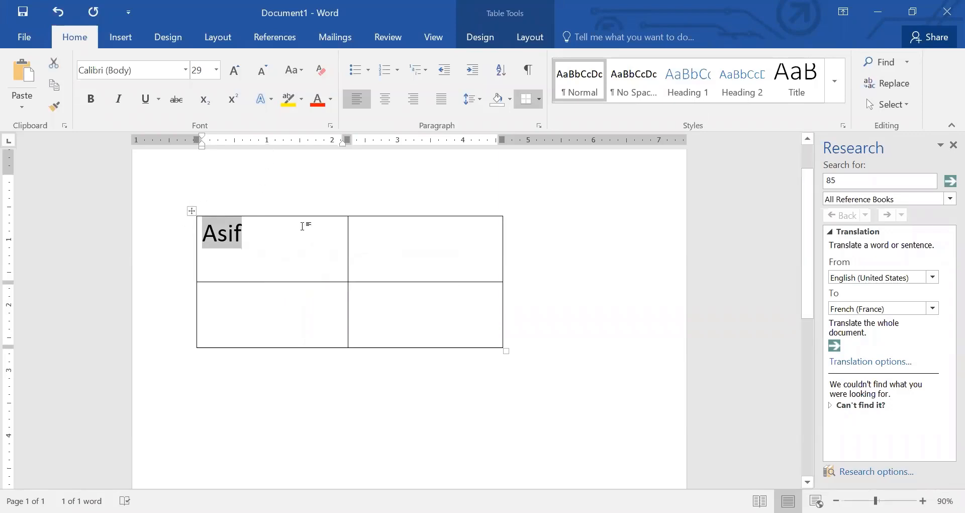
pyautogui.click(529, 37)
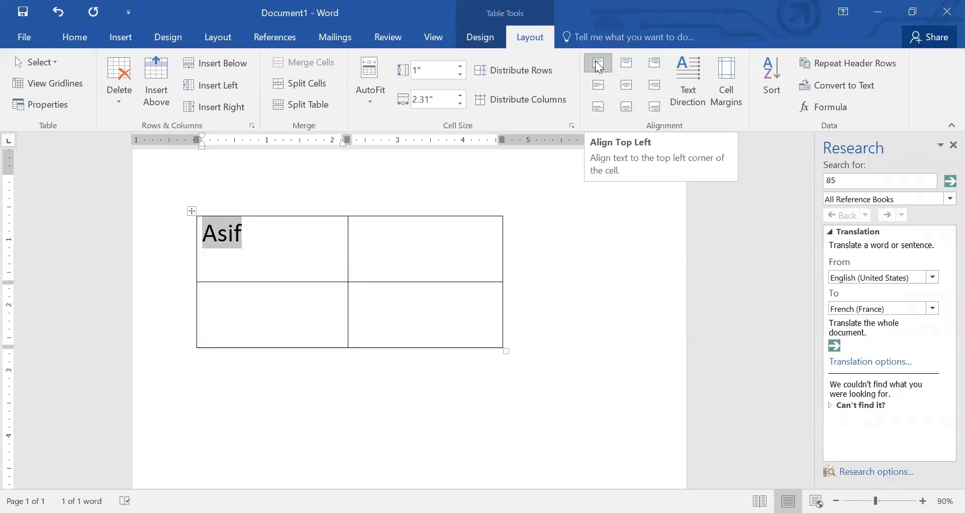
pyautogui.click(623, 63)
pyautogui.click(291, 234)
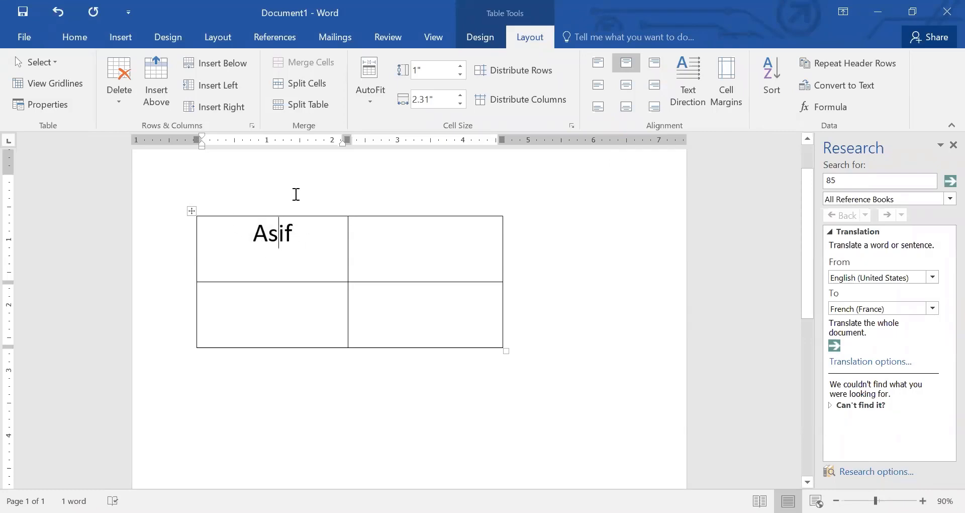
pyautogui.click(654, 61)
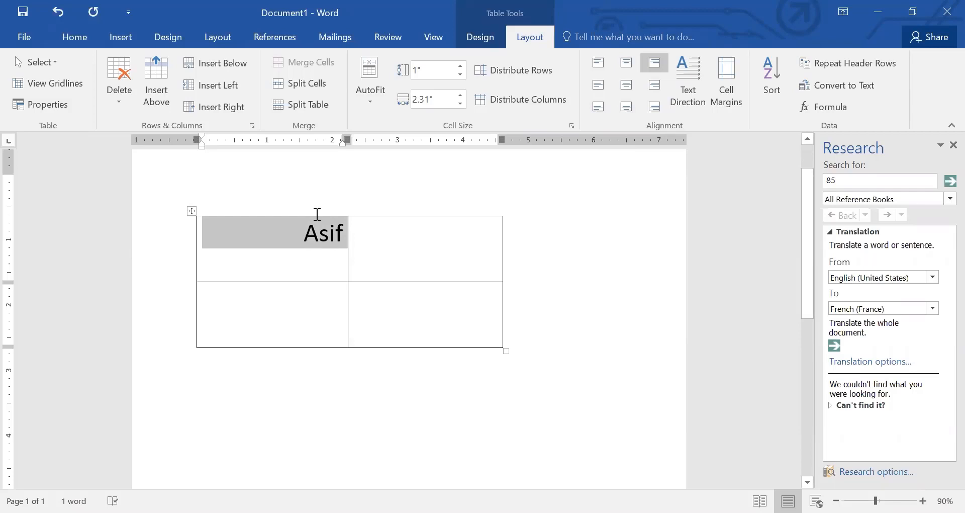
# Align the first cell's name to the center left, followed by the exact center of the cell
pyautogui.click(596, 87)
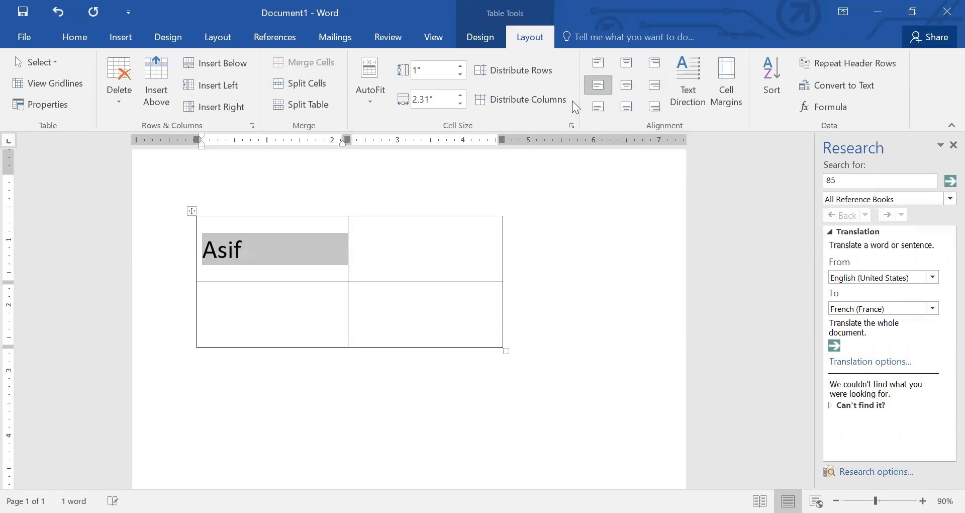
pyautogui.click(234, 260)
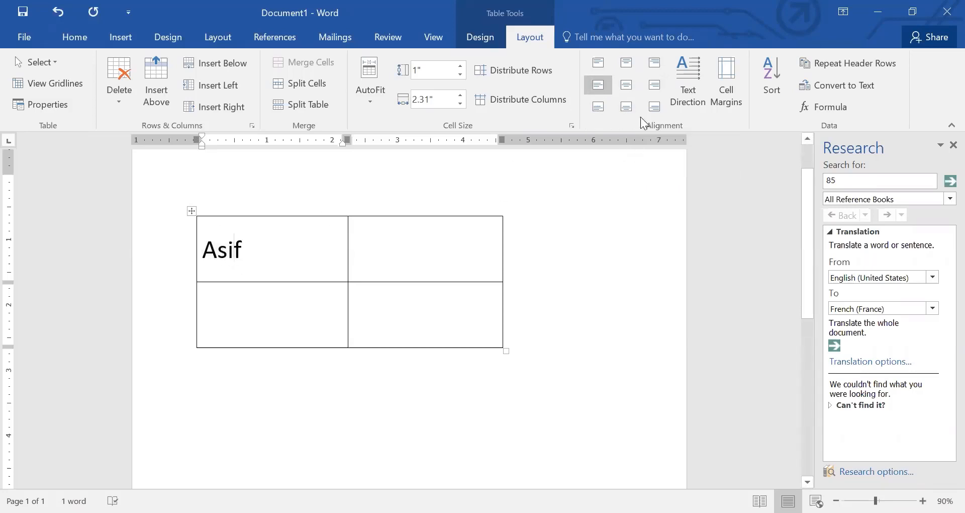
pyautogui.click(636, 87)
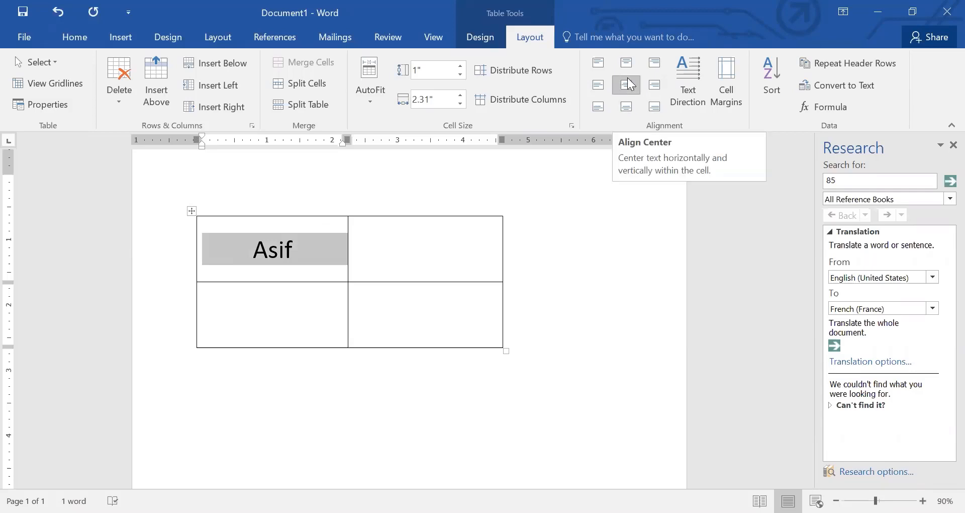
pyautogui.click(231, 236)
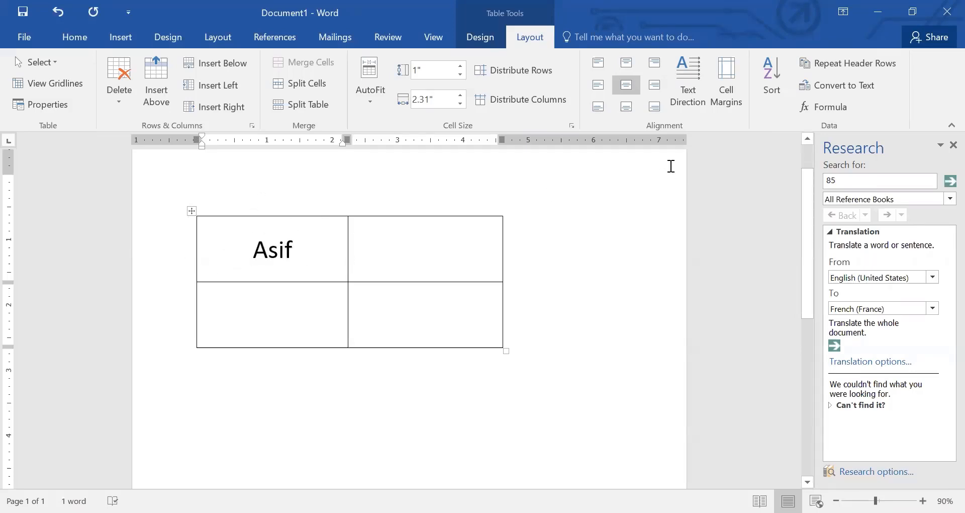
# Cycle the first cell's alignment through center right, the three bottom positions, center and top left, ending with top center
pyautogui.click(664, 86)
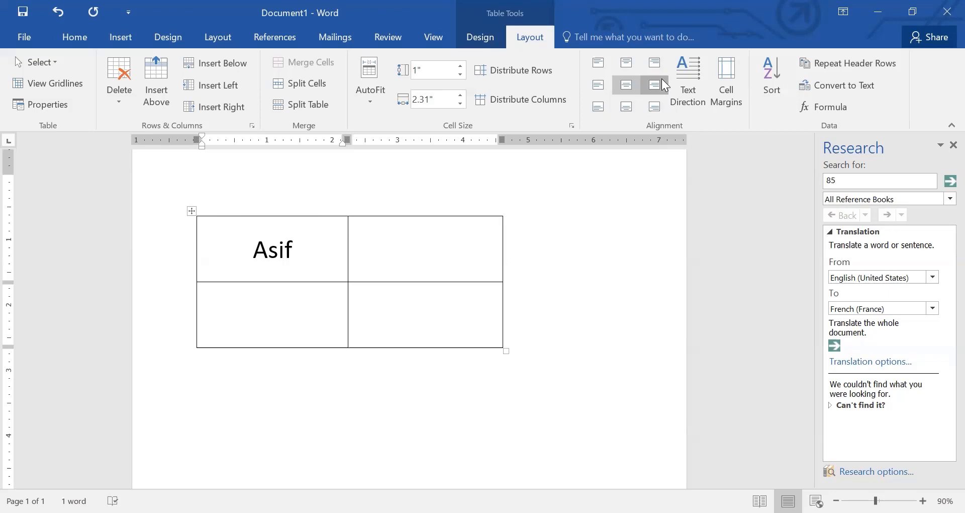
pyautogui.click(593, 109)
pyautogui.click(627, 107)
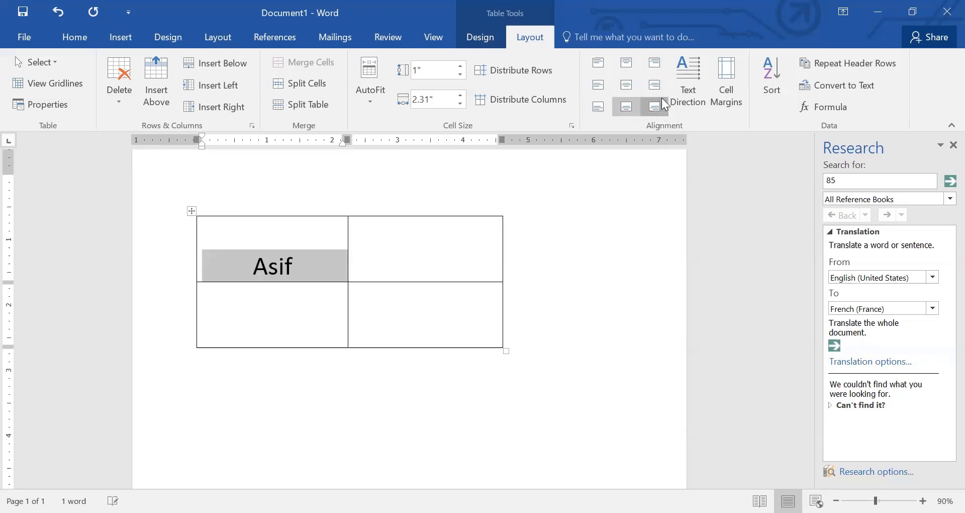
pyautogui.click(661, 100)
pyautogui.click(655, 85)
pyautogui.click(628, 84)
pyautogui.click(599, 64)
pyautogui.click(626, 65)
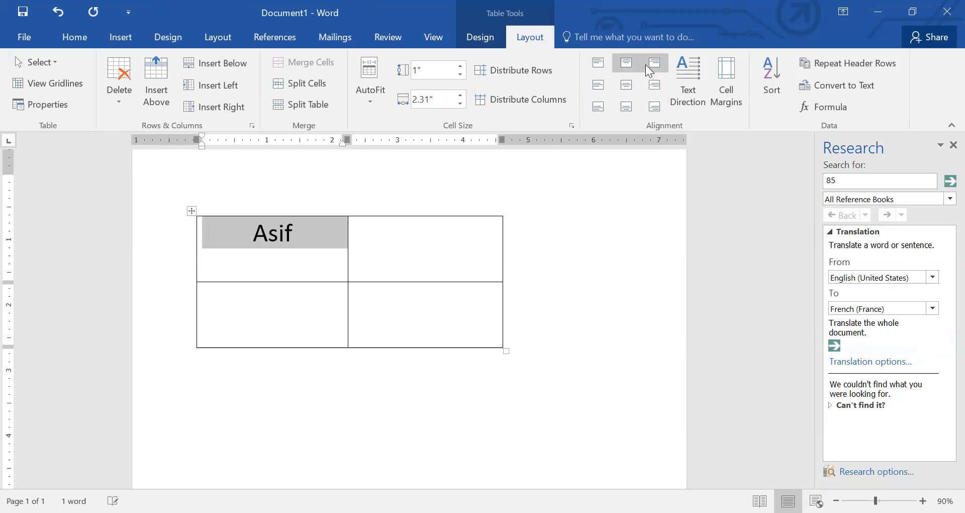
# Cycle the first cell's alignment through the right, left and bottom positions, finishing with the name centered horizontally and vertically
pyautogui.click(649, 64)
pyautogui.click(654, 84)
pyautogui.click(598, 85)
pyautogui.click(598, 106)
pyautogui.click(626, 106)
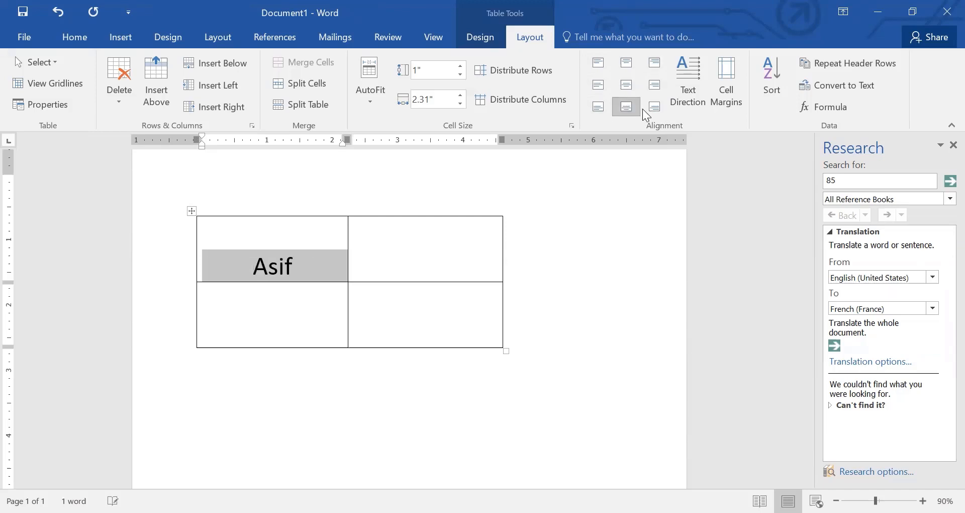
pyautogui.click(653, 106)
pyautogui.click(626, 107)
pyautogui.click(626, 85)
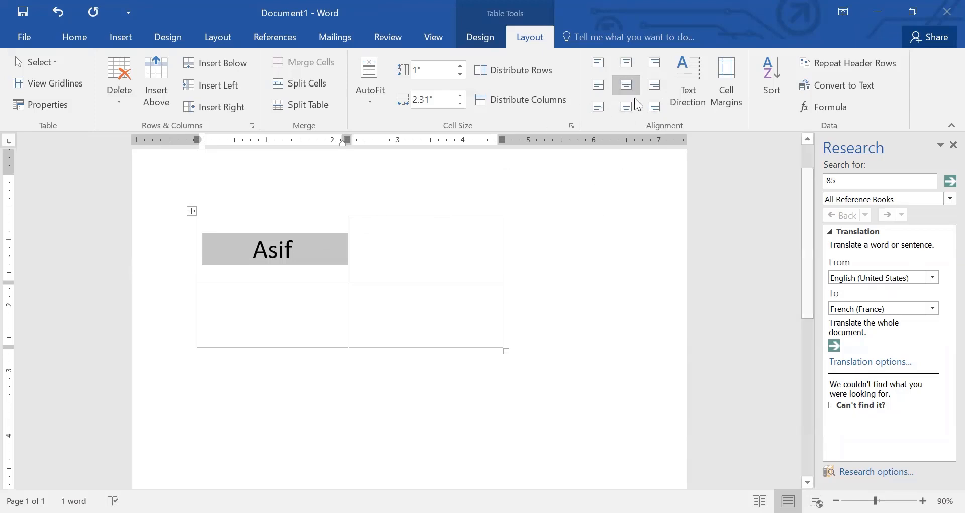
pyautogui.click(286, 270)
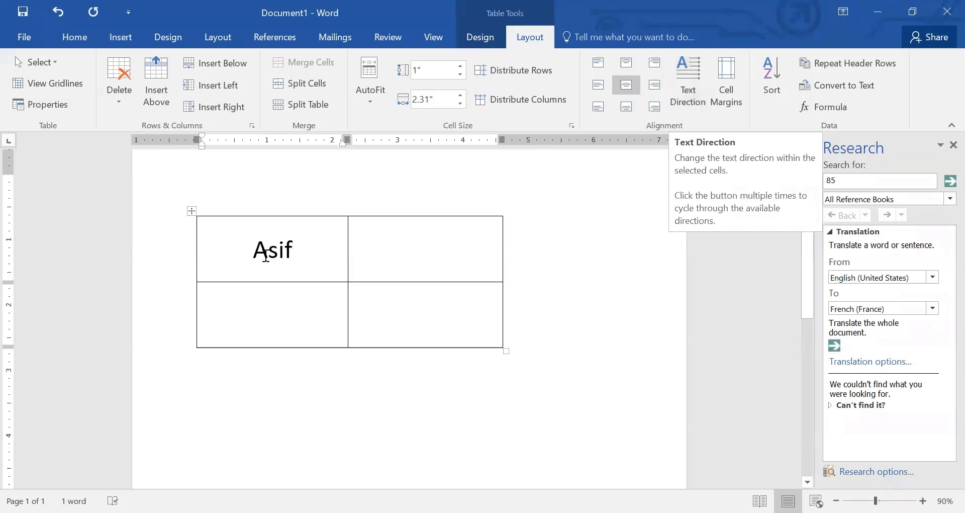
# Rotate the first cell's text direction to read downward, upward and back to horizontal
pyautogui.moveTo(263, 253); pyautogui.dragTo(265, 250)
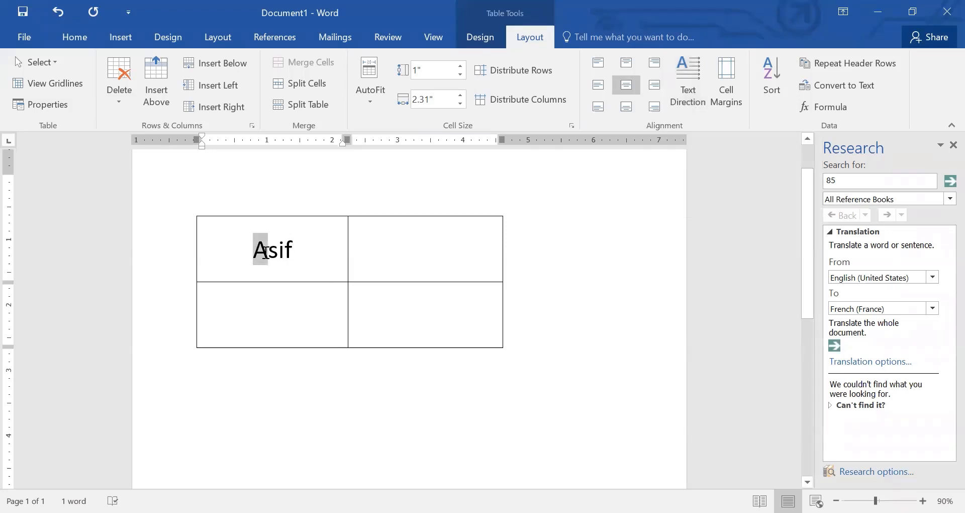
pyautogui.click(312, 239)
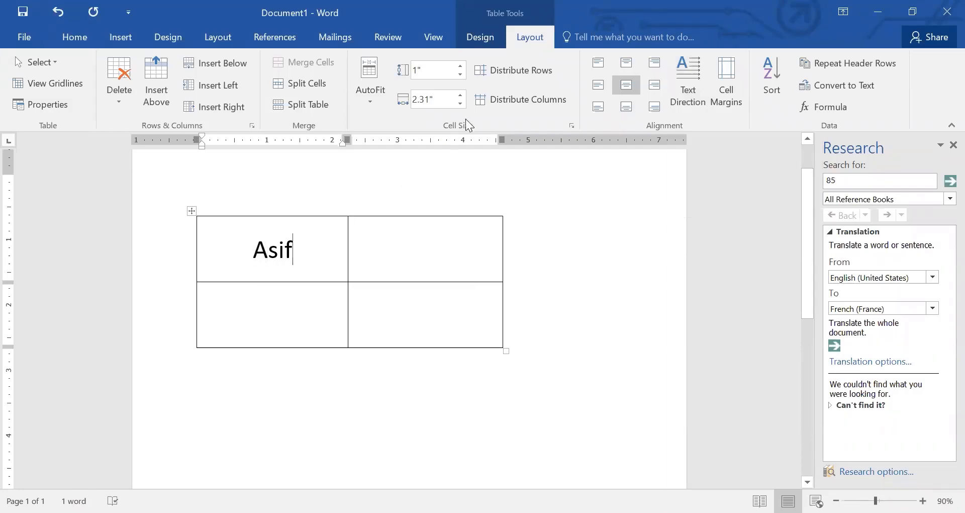
pyautogui.click(694, 75)
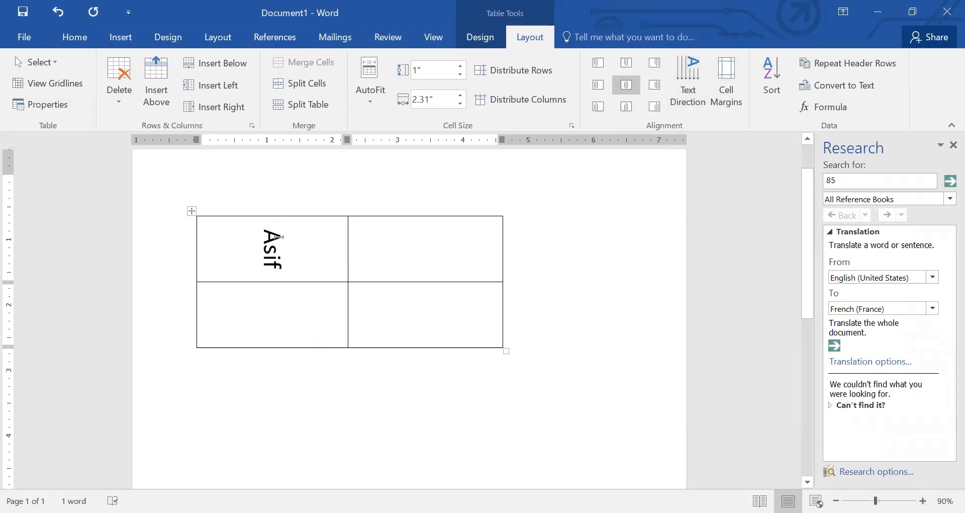
pyautogui.click(695, 91)
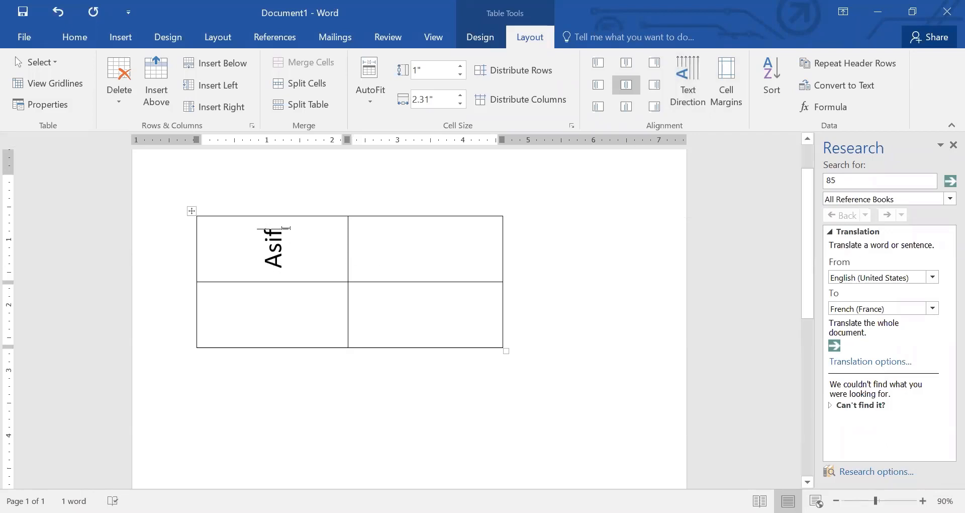
pyautogui.click(692, 85)
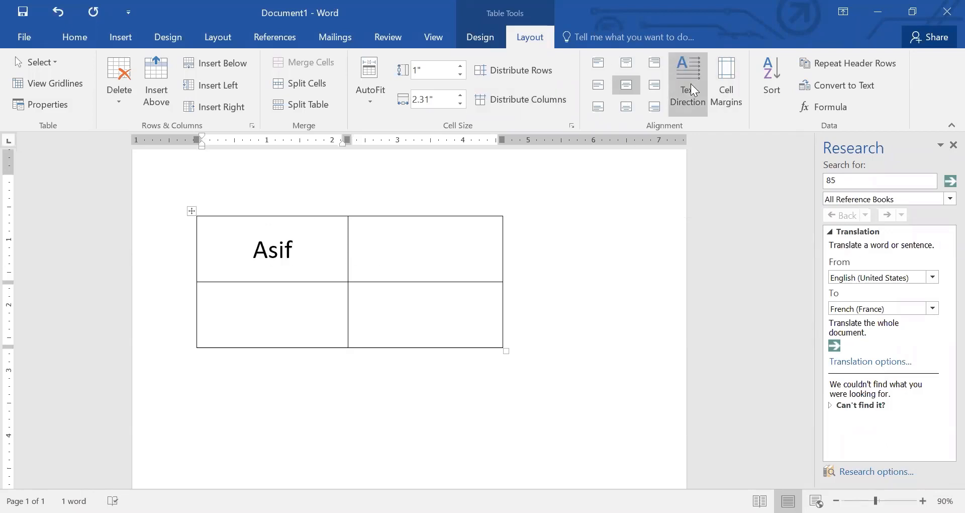
# Cycle the first cell's text direction repeatedly through the vertical orientations, finishing with horizontal text
pyautogui.click(691, 85)
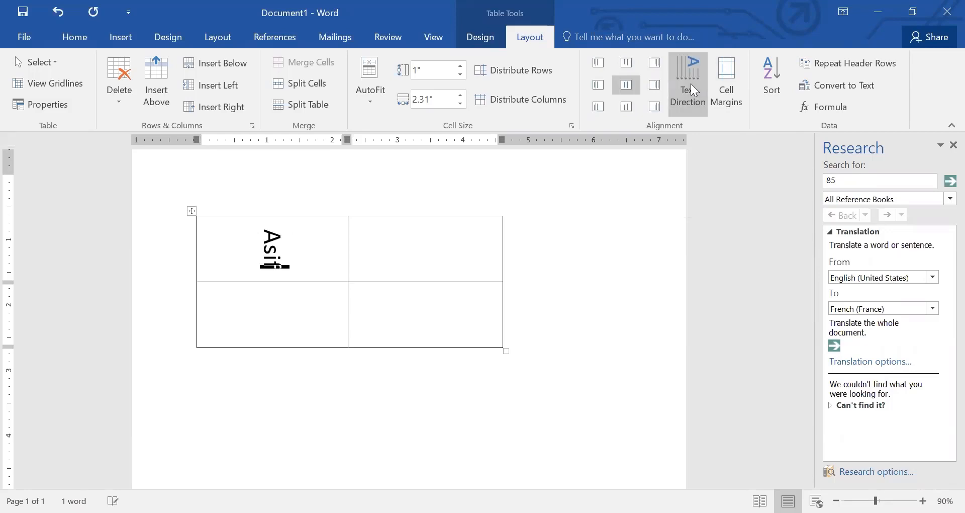
pyautogui.click(691, 85)
pyautogui.click(691, 85)
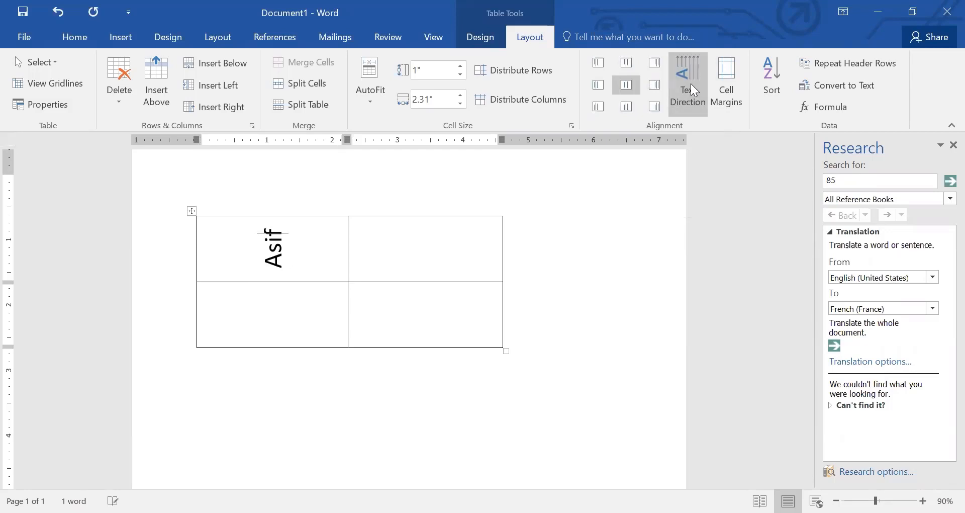
pyautogui.click(691, 85)
pyautogui.click(691, 86)
pyautogui.click(690, 83)
pyautogui.click(691, 83)
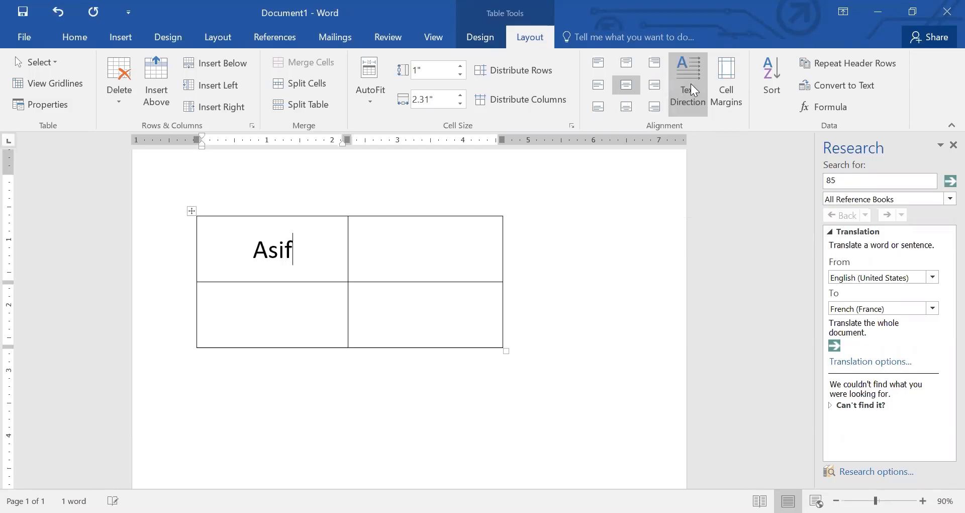
pyautogui.click(690, 84)
pyautogui.click(690, 83)
pyautogui.click(690, 84)
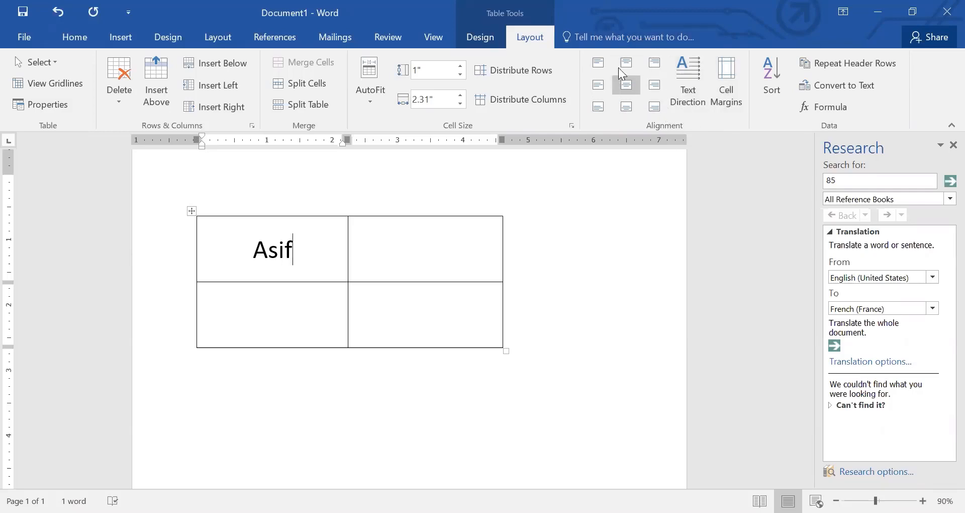
# Set the table's default cell margins to 0.08" top, 0.02" bottom, 0.02" left and 0.01" right, and align the first cell's text top left
pyautogui.click(716, 93)
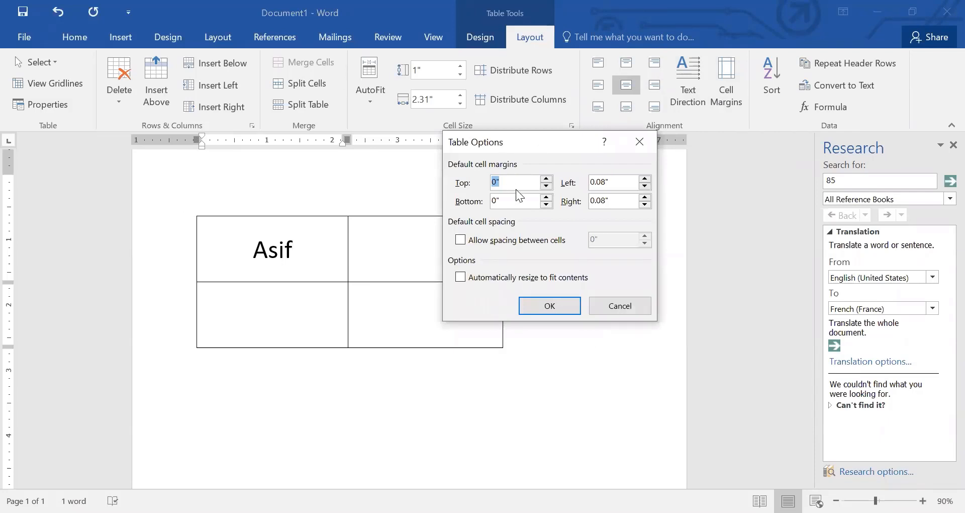
pyautogui.click(546, 178)
pyautogui.click(547, 198)
pyautogui.click(546, 197)
pyautogui.click(645, 186)
pyautogui.click(644, 205)
pyautogui.click(549, 304)
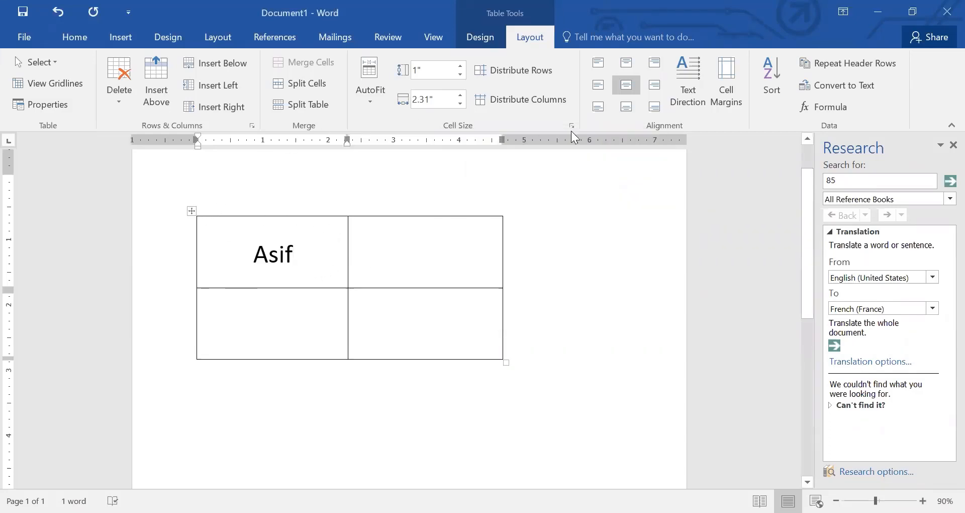
pyautogui.click(598, 66)
pyautogui.click(248, 239)
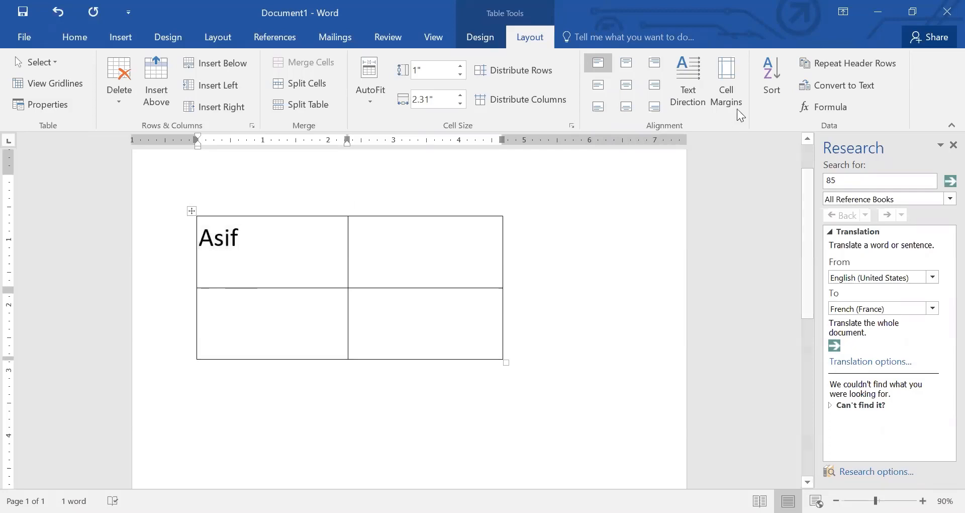
# Increase the table's default cell margins to 0.76" top, 0.58" bottom and 0.55" left
pyautogui.click(724, 96)
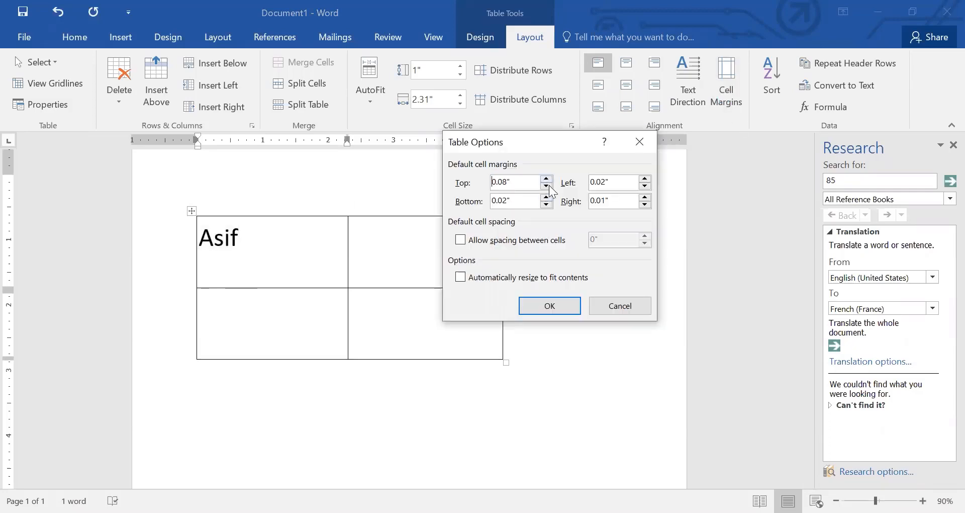
pyautogui.click(546, 178)
pyautogui.click(546, 197)
pyautogui.click(546, 197)
pyautogui.click(645, 178)
pyautogui.moveTo(644, 180); pyautogui.dragTo(644, 180)
pyautogui.click(545, 179)
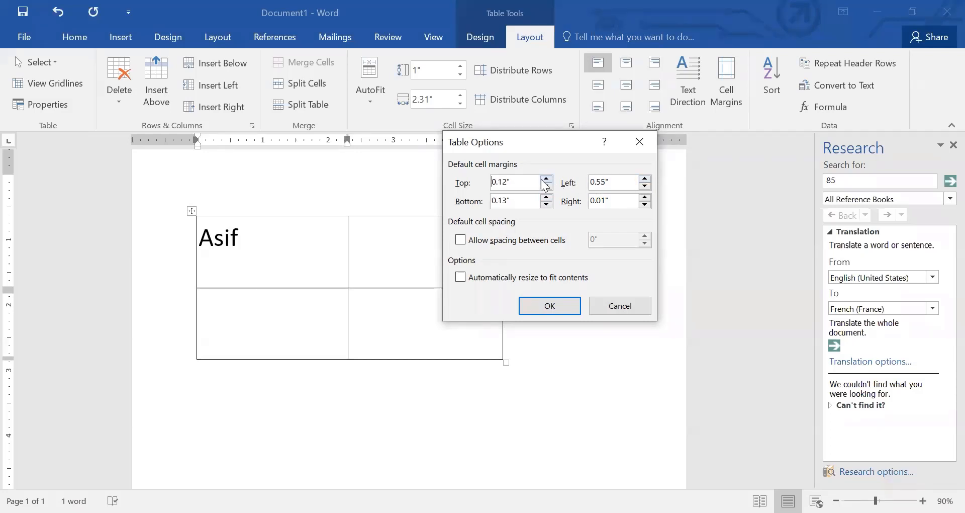
pyautogui.moveTo(543, 180); pyautogui.dragTo(545, 180)
pyautogui.click(547, 198)
pyautogui.click(546, 198)
pyautogui.click(562, 303)
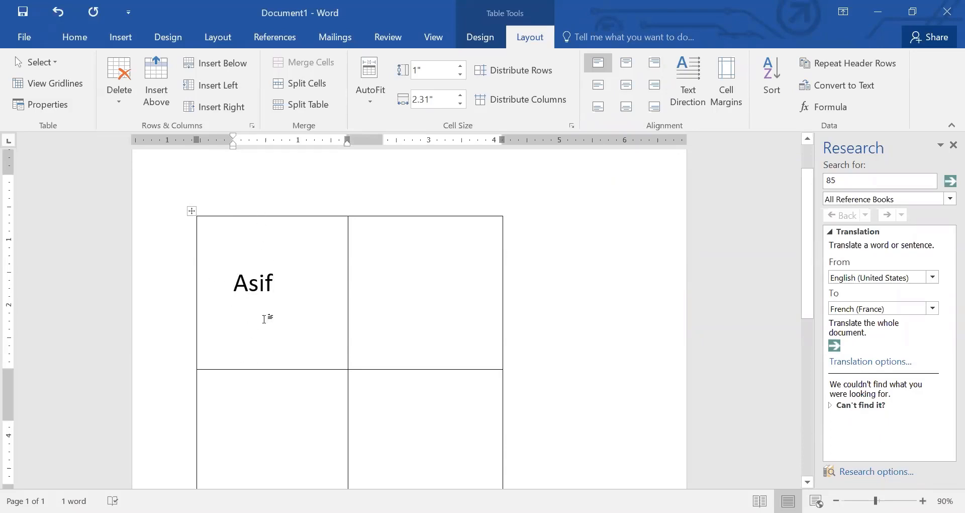
# Allow spacing between the table's cells and set it to 0.4"
pyautogui.scroll(-3, 308, 258)
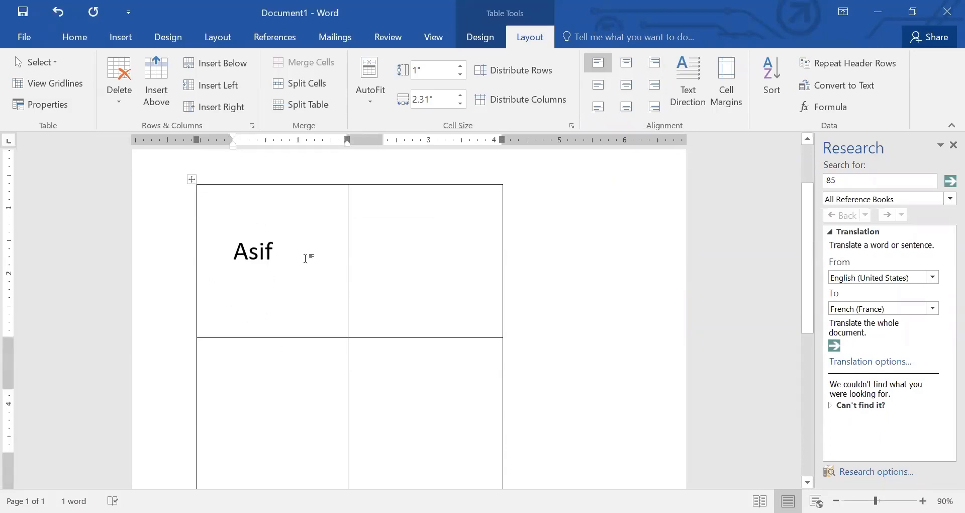
pyautogui.scroll(2, 308, 258)
pyautogui.scroll(2, 308, 251)
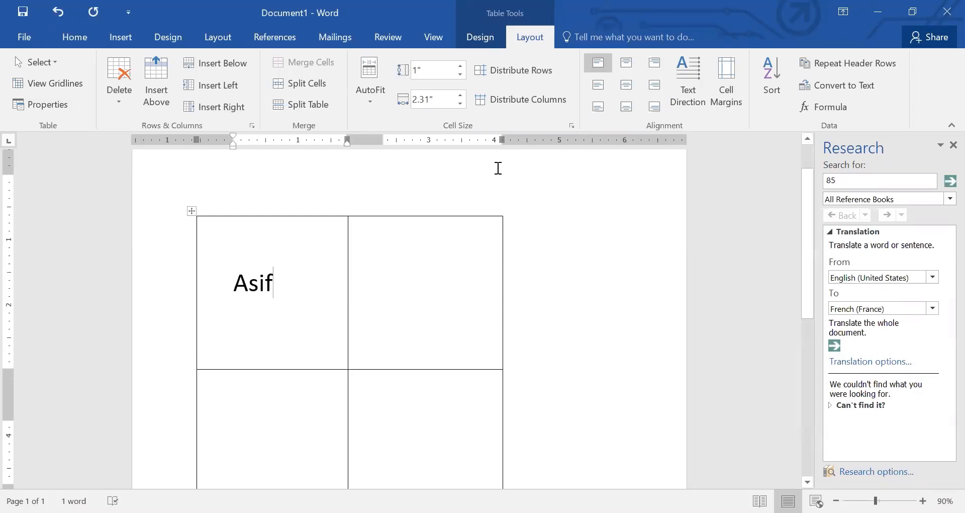
pyautogui.scroll(-3, 497, 167)
pyautogui.scroll(1, 508, 162)
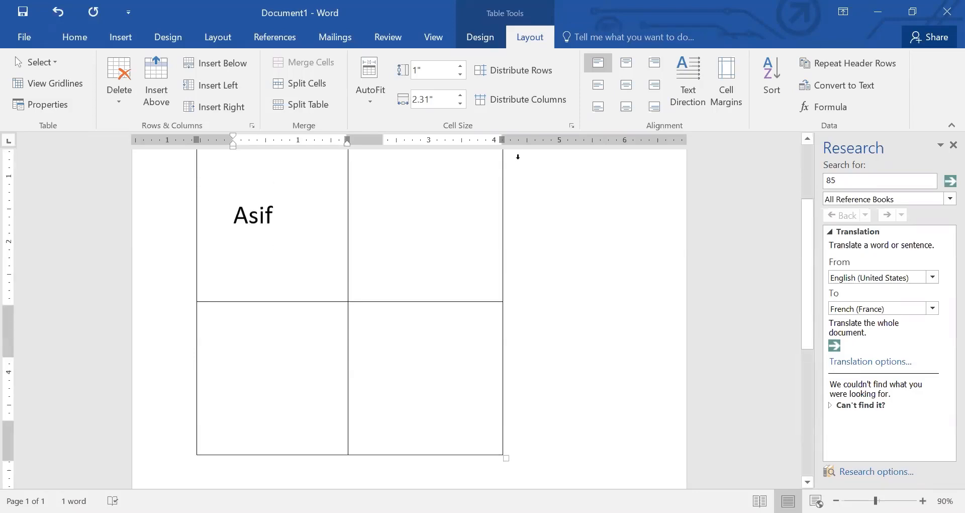
pyautogui.click(727, 83)
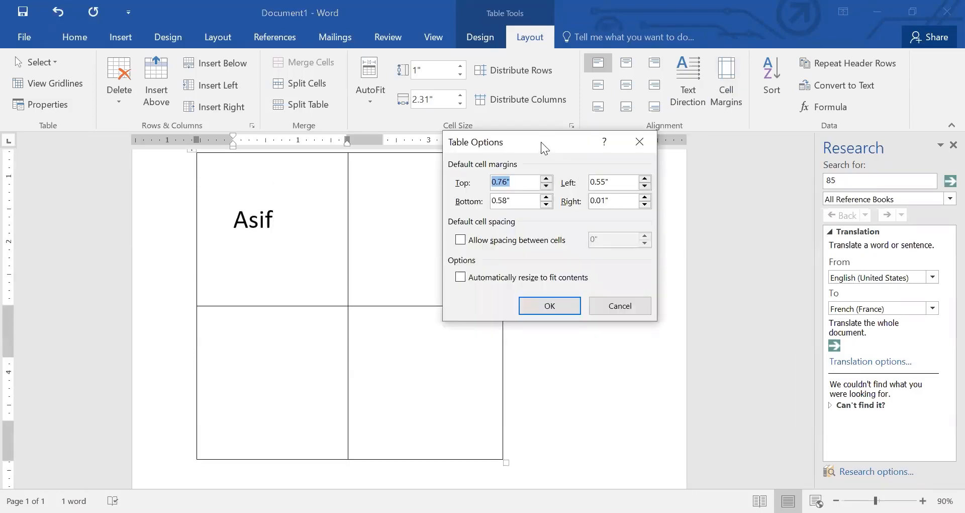
pyautogui.moveTo(541, 142); pyautogui.dragTo(586, 123)
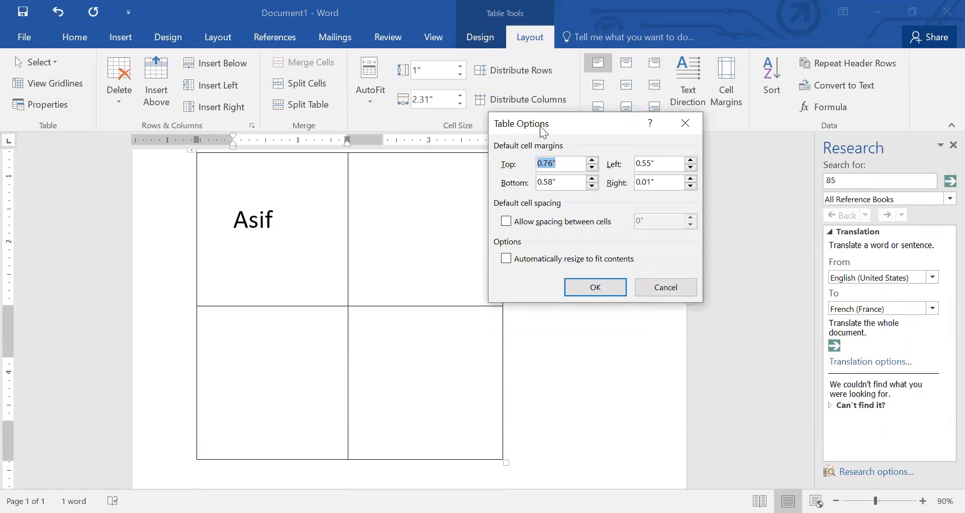
pyautogui.moveTo(543, 132); pyautogui.dragTo(651, 148)
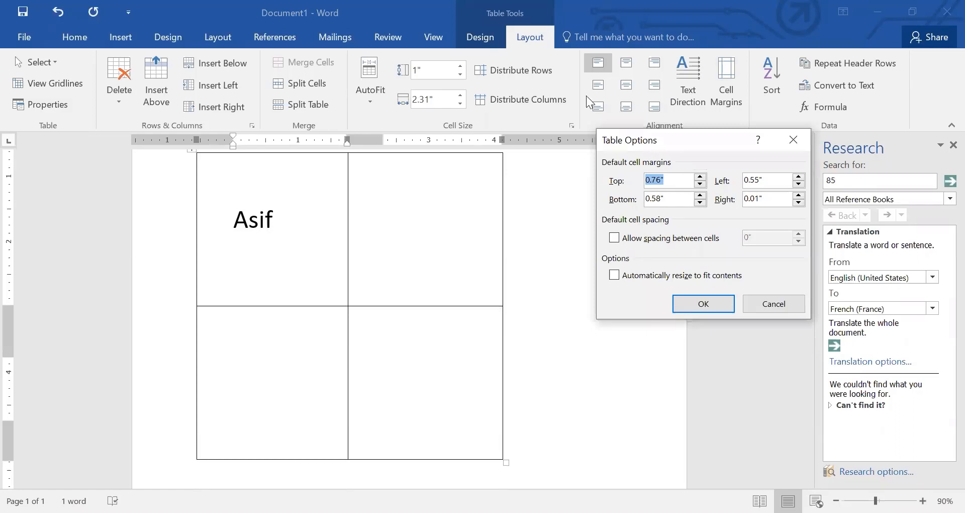
pyautogui.moveTo(653, 140); pyautogui.dragTo(594, 97)
pyautogui.click(553, 196)
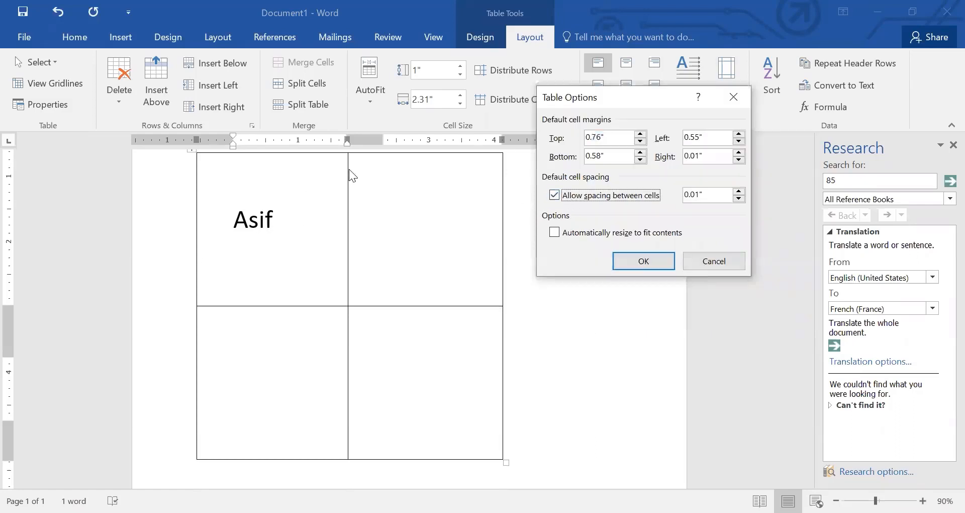
pyautogui.click(737, 191)
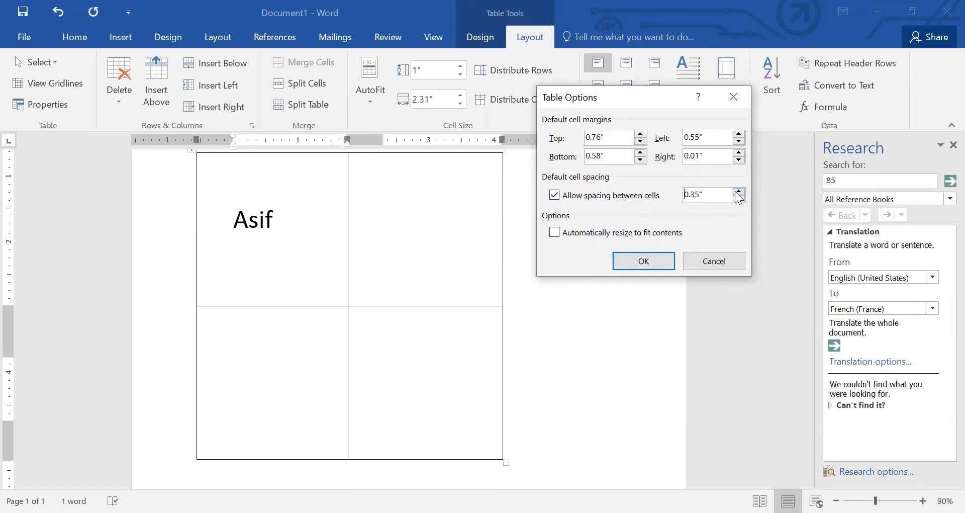
pyautogui.click(738, 195)
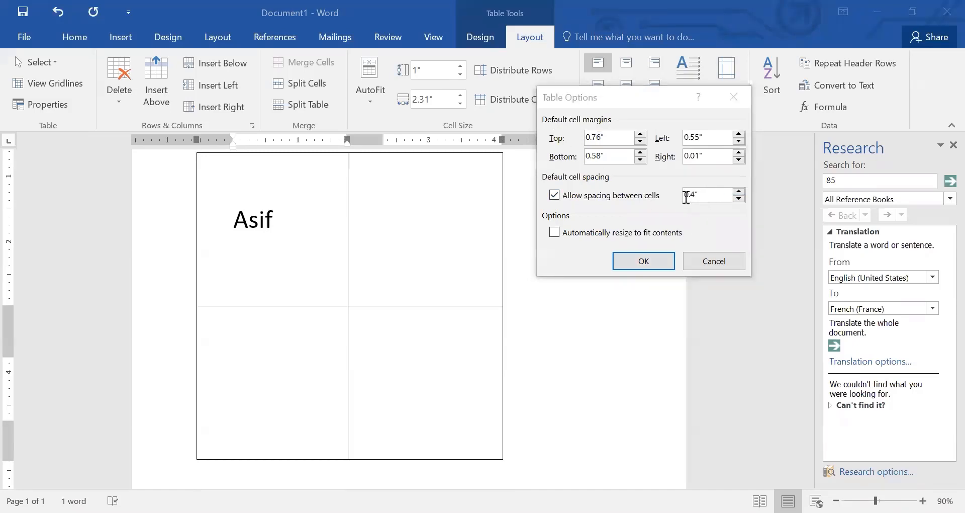
pyautogui.click(643, 261)
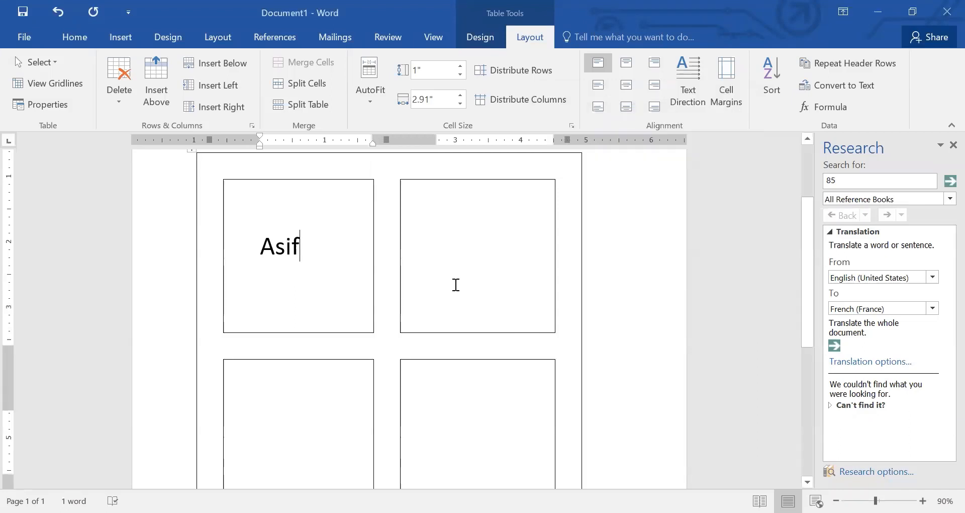
# Undo the spacing applied between the table's cells
pyautogui.scroll(-3, 454, 285)
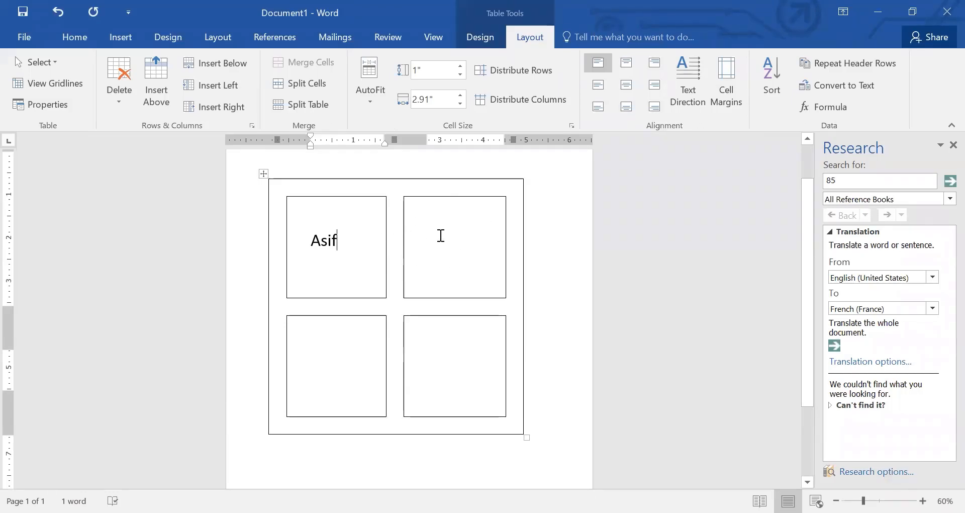
pyautogui.click(444, 252)
pyautogui.hotkey('ctrl', 'z')
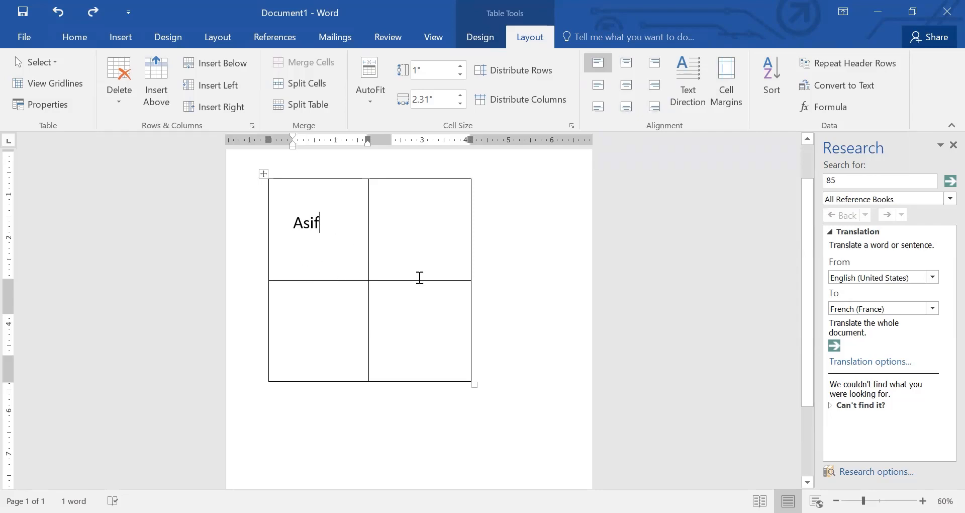
# Enter a person's name in the first column of the second, third and fourth rows, adding the two missing rows
pyautogui.press('Tab')
pyautogui.press('Tab')
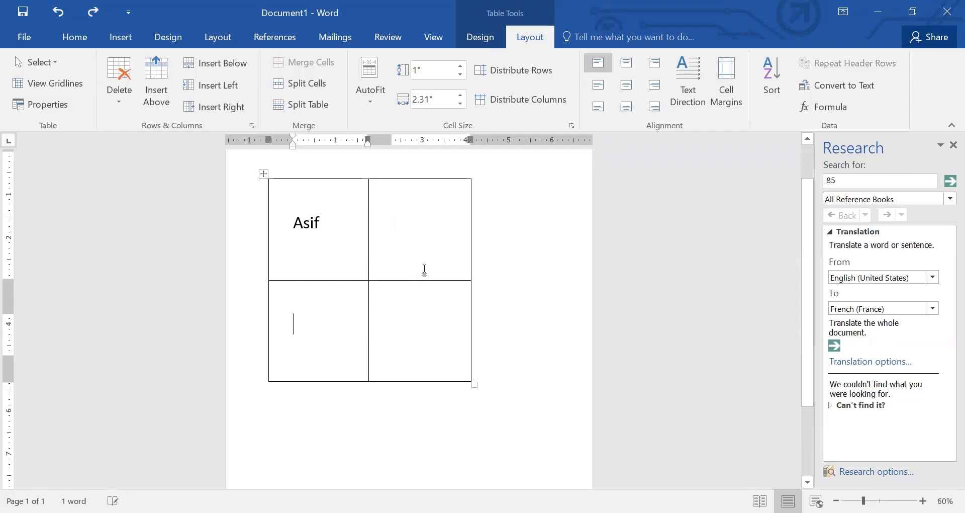
pyautogui.write('Mobeen')
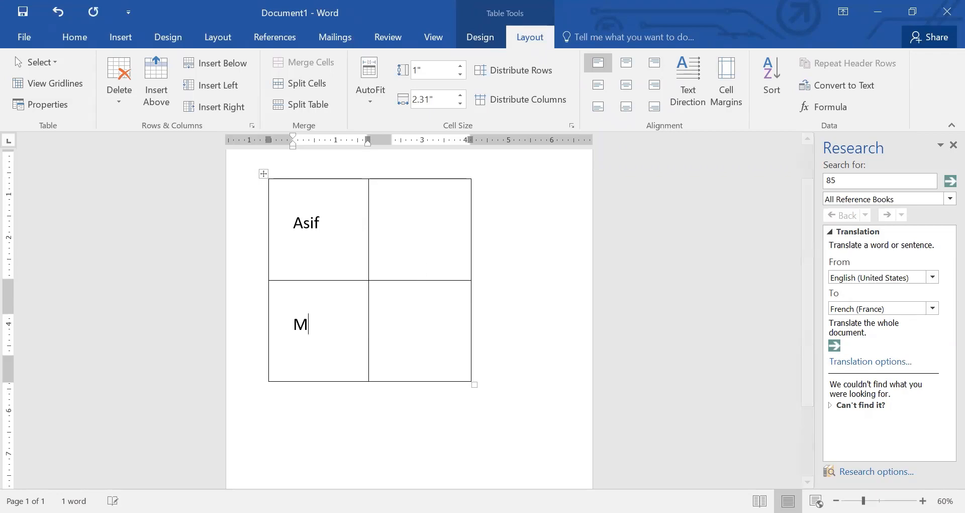
pyautogui.press('Tab')
pyautogui.press('Tab')
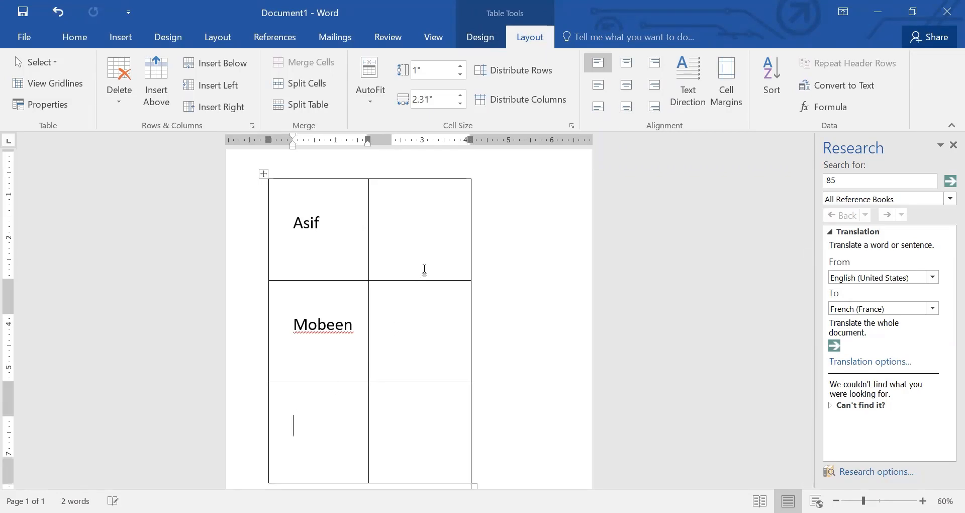
pyautogui.write('Yasir')
pyautogui.press('Tab')
pyautogui.press('Tab')
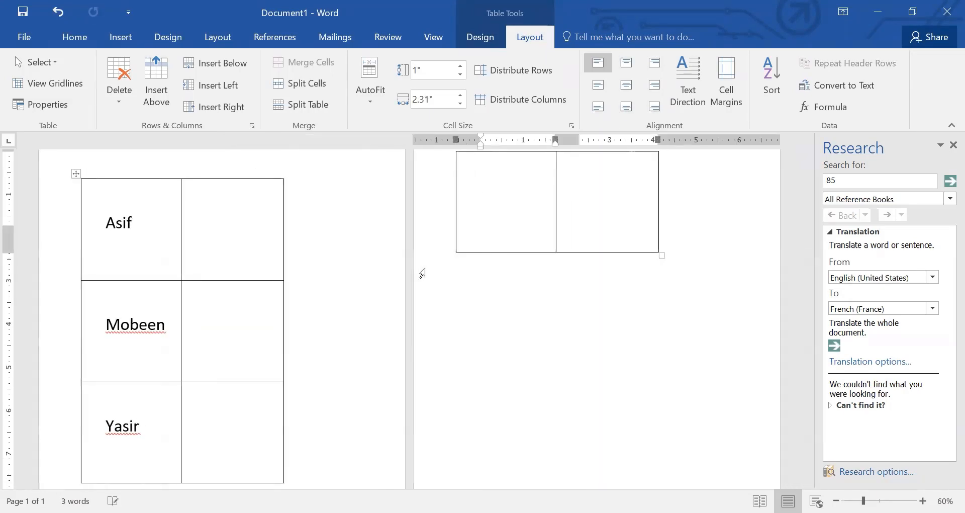
pyautogui.write('Abdul Qadir')
# Set the top, bottom, left and right default cell margins of the whole table to 0
pyautogui.hotkey('ctrl', 'a')
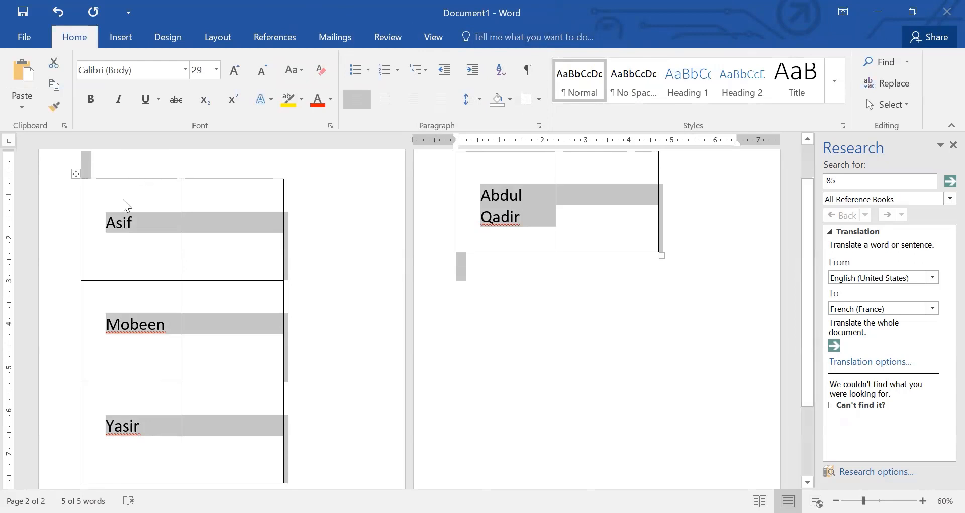
pyautogui.click(74, 173)
pyautogui.hotkey('ctrl', 'a')
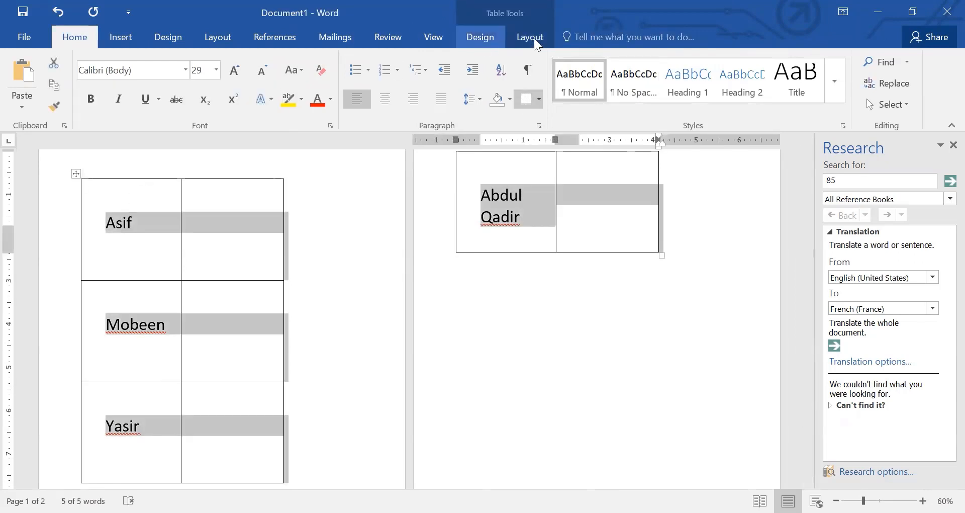
pyautogui.click(529, 36)
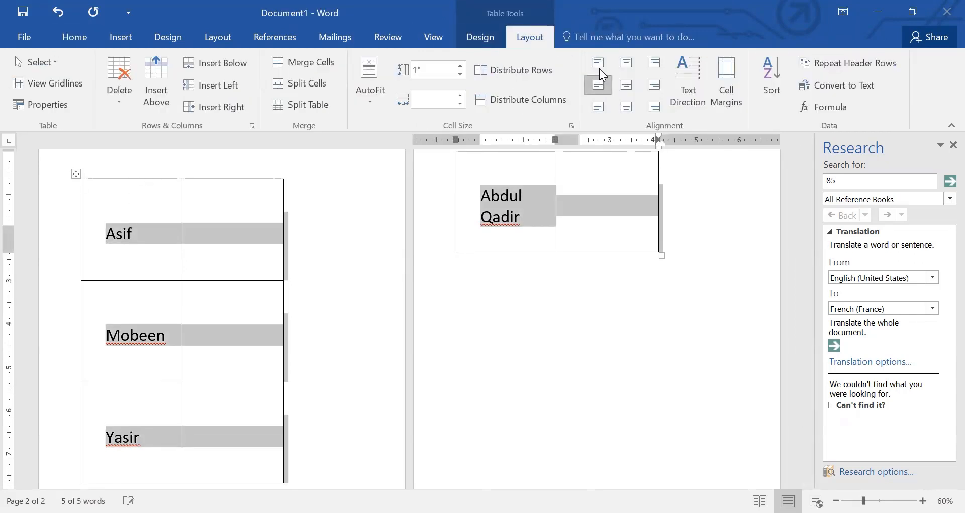
pyautogui.click(729, 83)
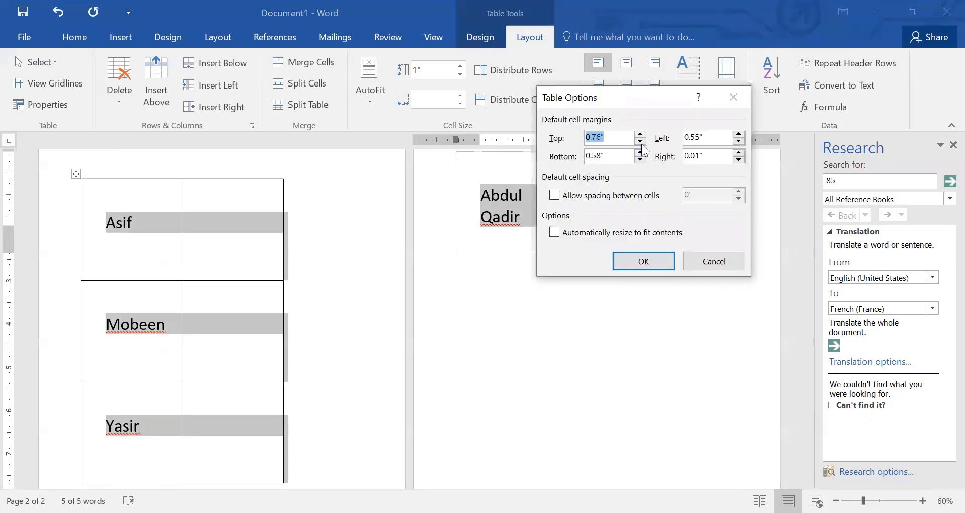
pyautogui.write('0')
pyautogui.doubleClick(725, 138)
pyautogui.write('0')
pyautogui.doubleClick(609, 155)
pyautogui.write('0')
pyautogui.doubleClick(715, 155)
pyautogui.write('0')
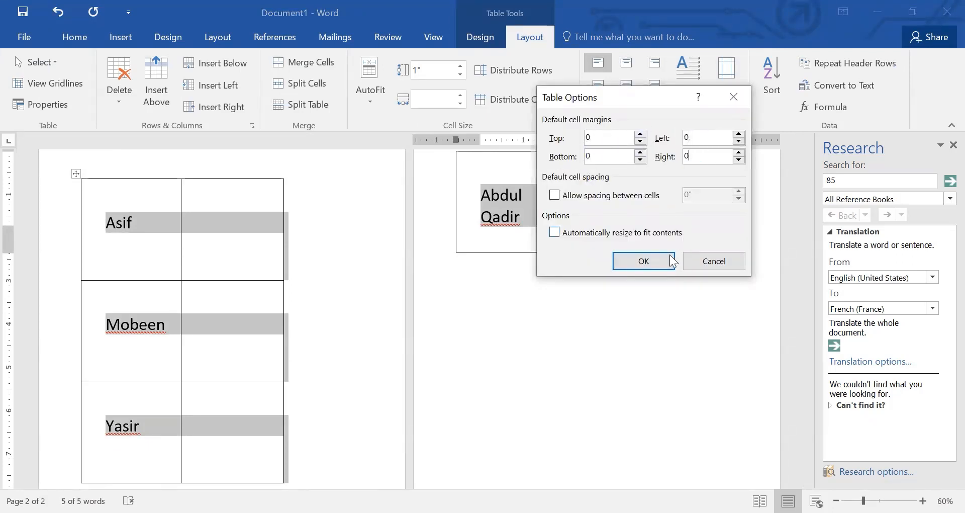
pyautogui.click(650, 253)
pyautogui.click(331, 217)
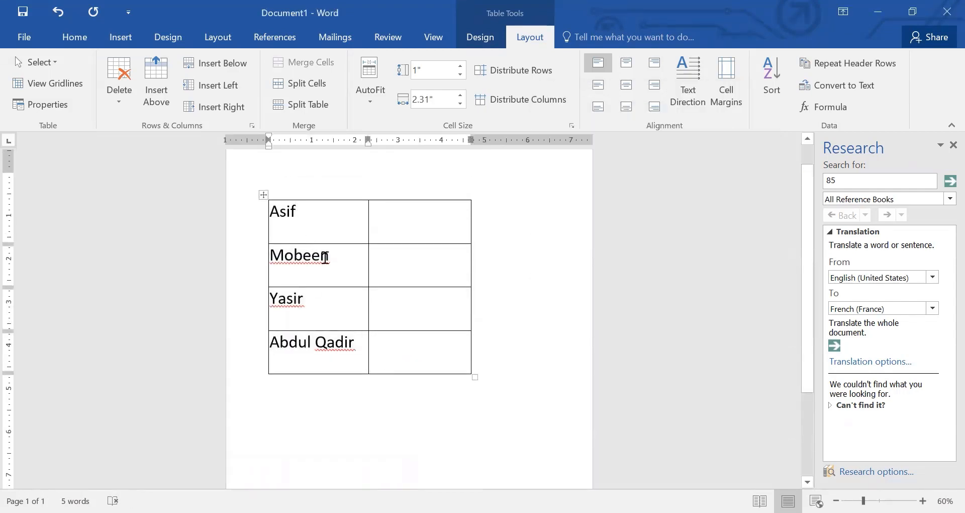
# Fill the second column from the first to the fourth row with 80, 85, 90 and 95
pyautogui.click(426, 234)
pyautogui.write('80')
pyautogui.click(441, 273)
pyautogui.write('85')
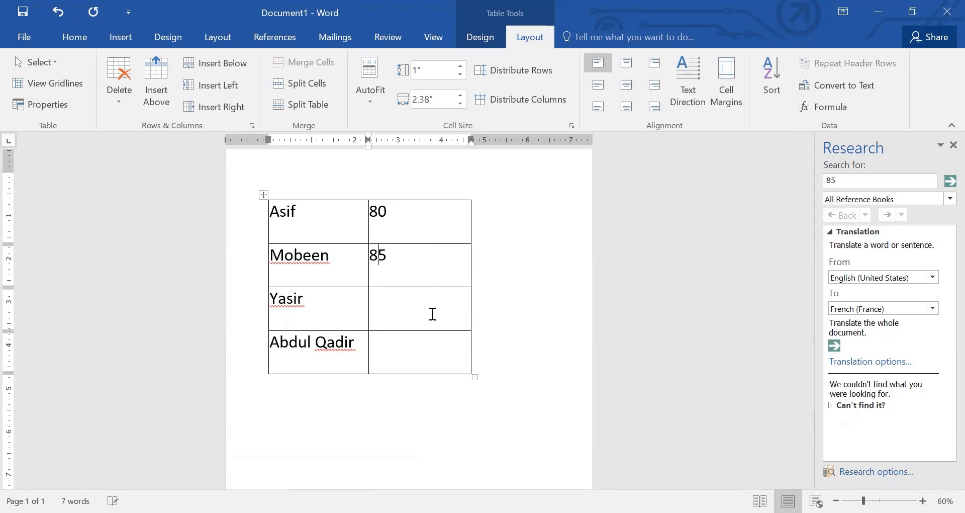
pyautogui.click(425, 313)
pyautogui.write('90')
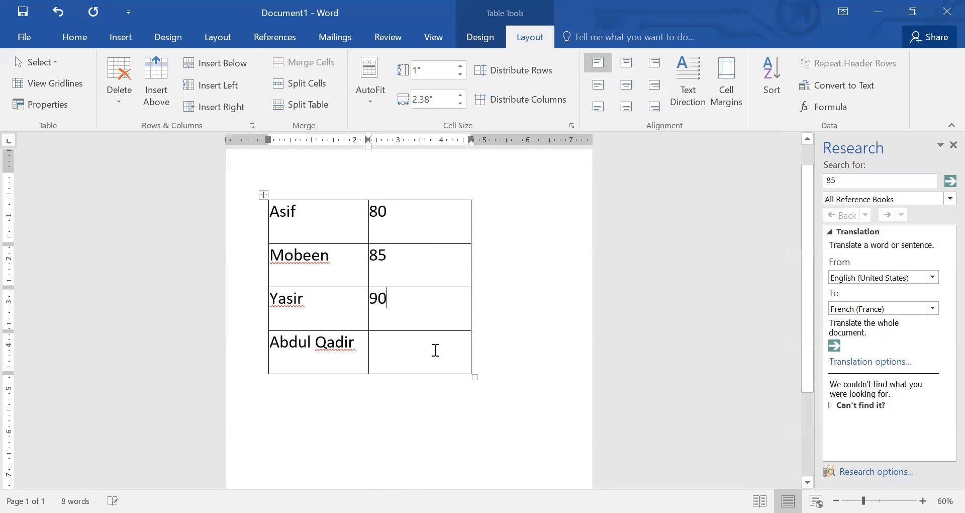
pyautogui.click(435, 349)
pyautogui.write('95')
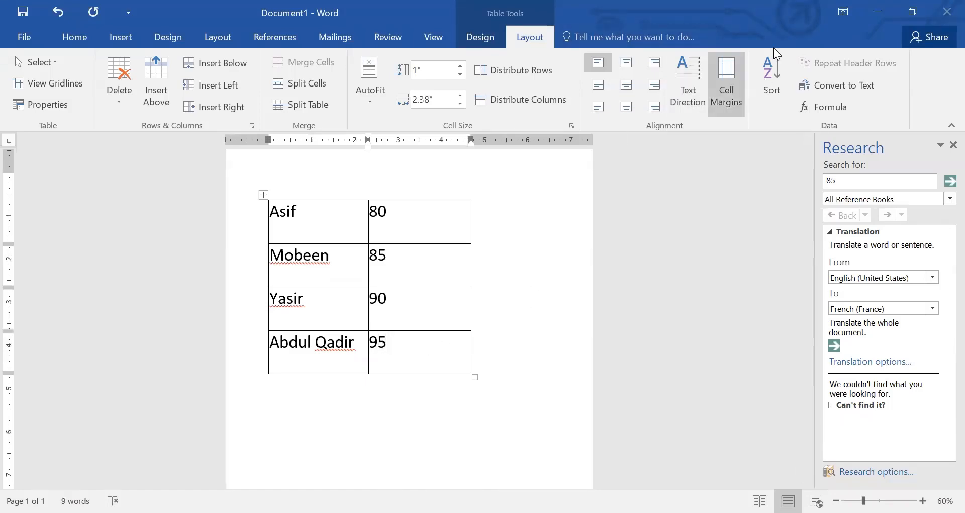
pyautogui.click(285, 213)
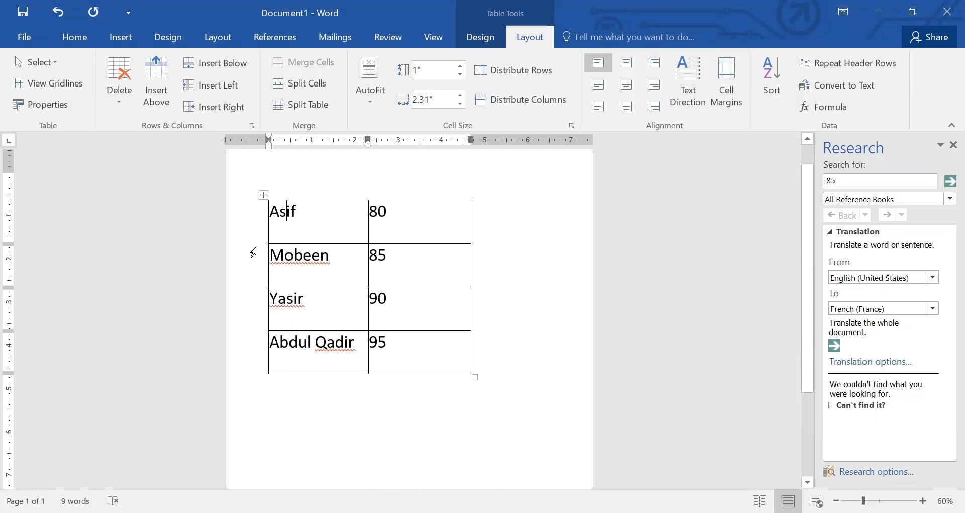
pyautogui.doubleClick(289, 212)
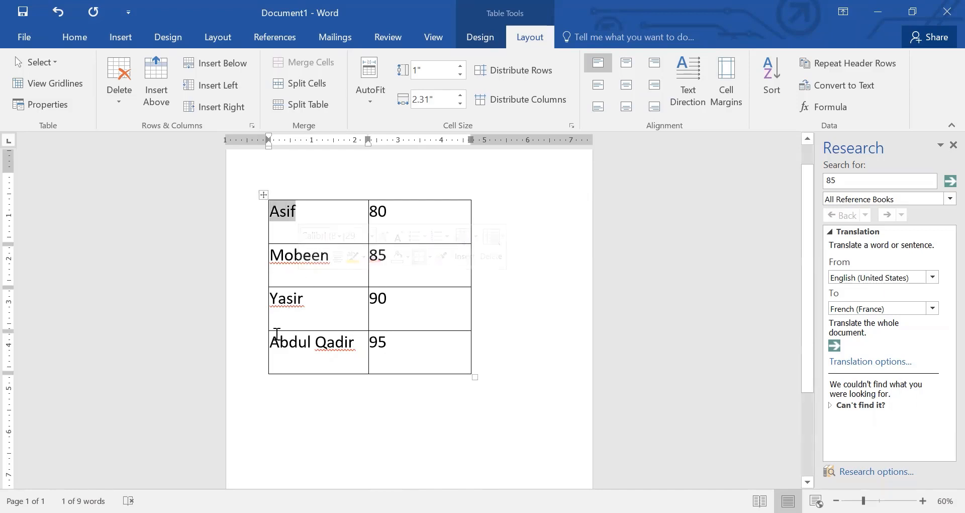
pyautogui.tripleClick(303, 342)
pyautogui.moveTo(278, 298); pyautogui.dragTo(304, 298)
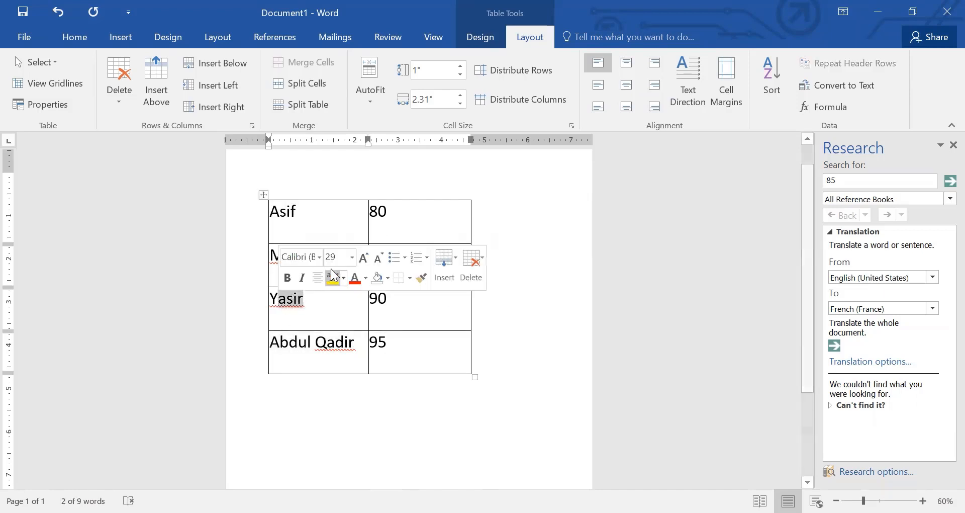
pyautogui.click(287, 227)
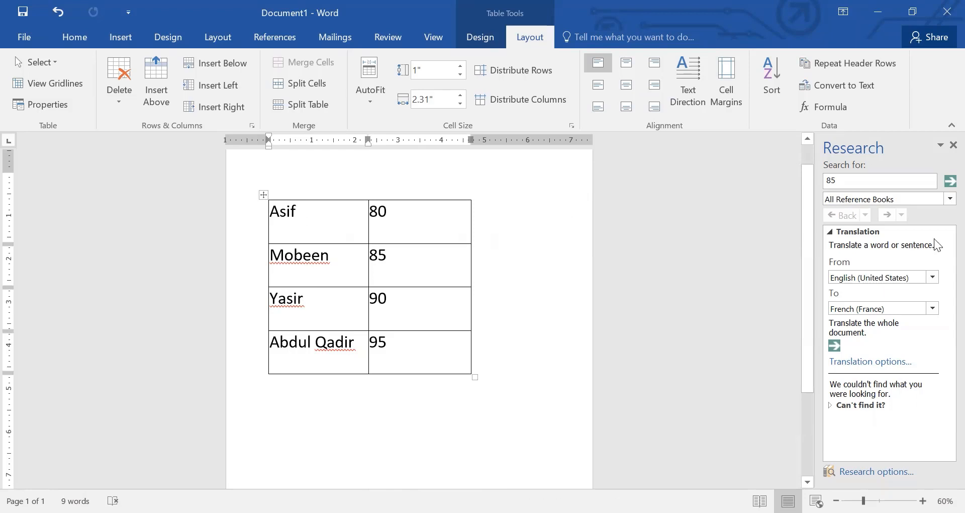
# Sort the table by Column 1 as text in ascending order, with no header row
pyautogui.click(775, 78)
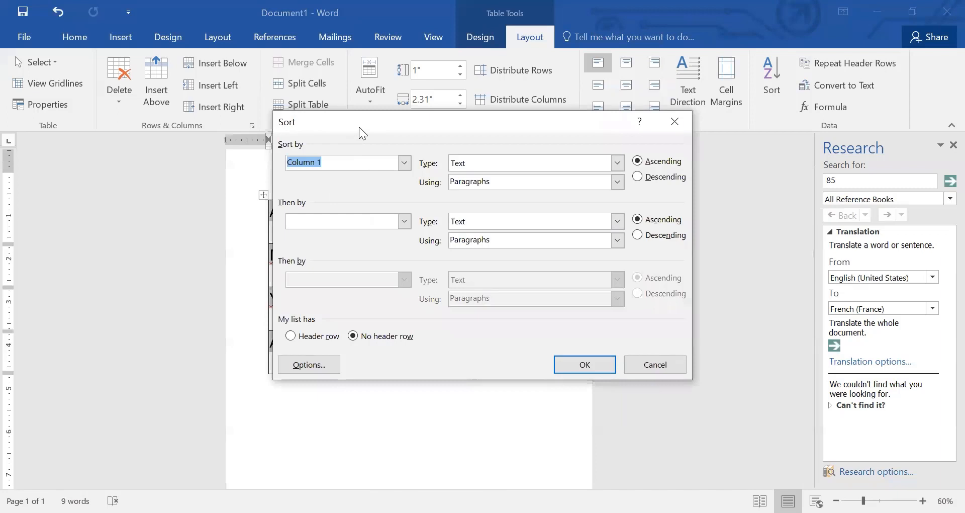
pyautogui.moveTo(359, 126); pyautogui.dragTo(573, 60)
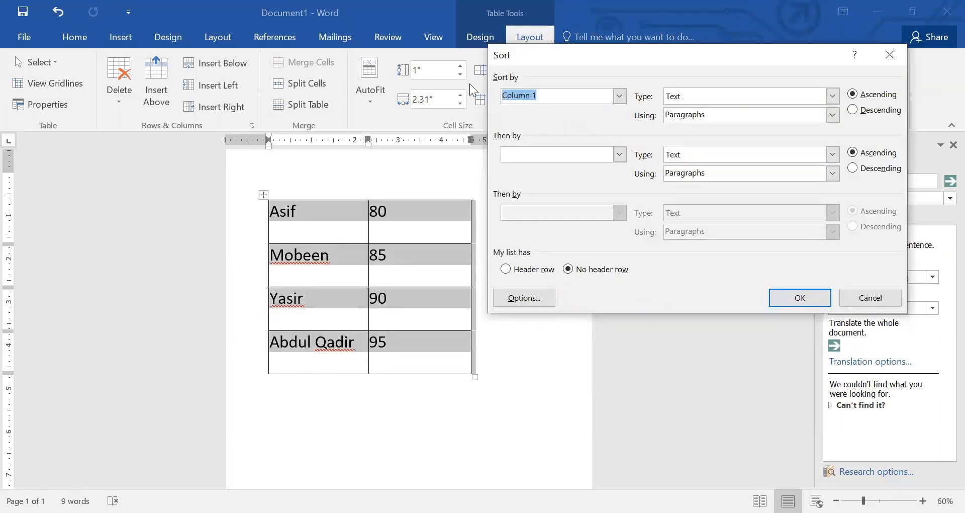
pyautogui.click(553, 100)
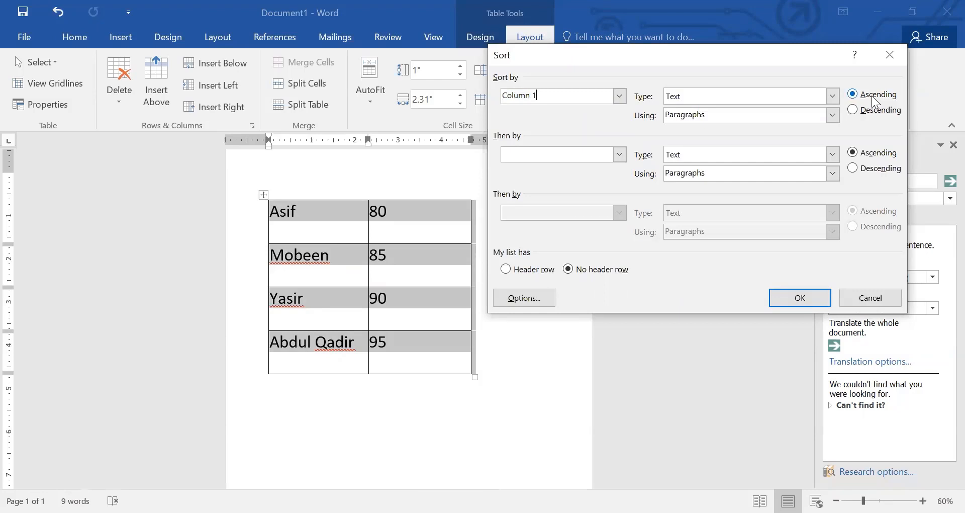
pyautogui.click(865, 110)
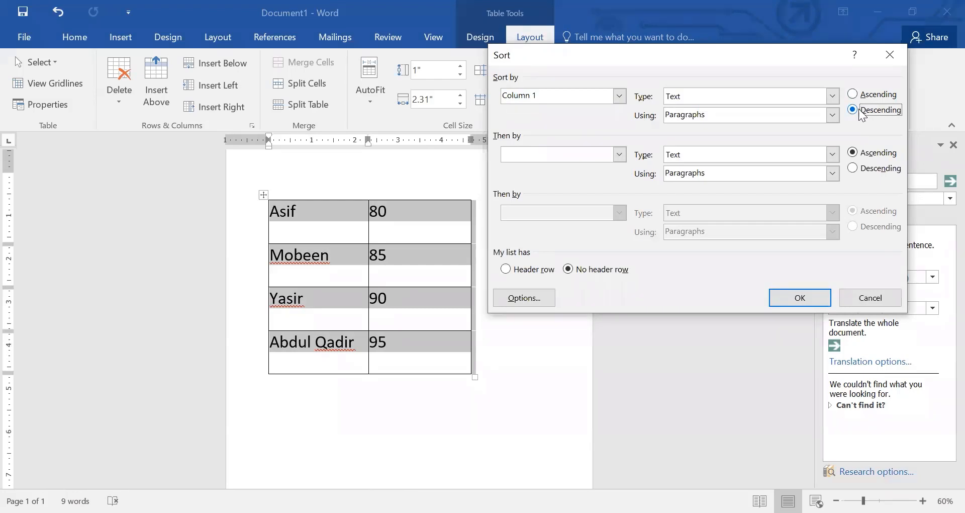
pyautogui.click(853, 94)
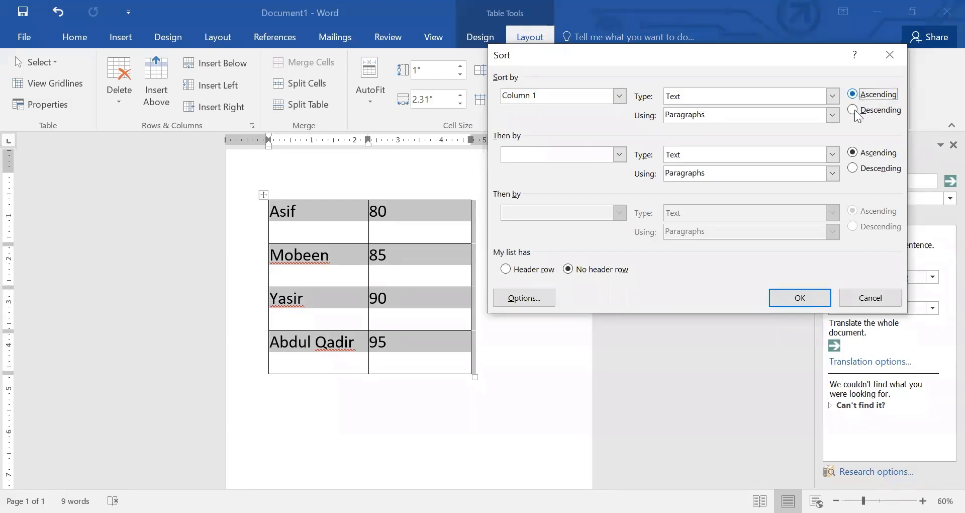
pyautogui.click(793, 299)
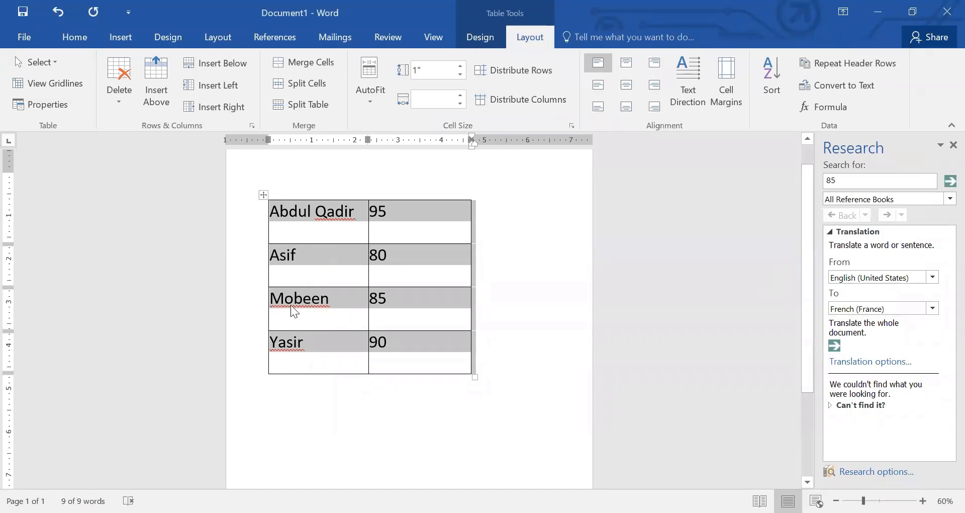
pyautogui.click(305, 352)
pyautogui.moveTo(269, 211); pyautogui.dragTo(384, 219)
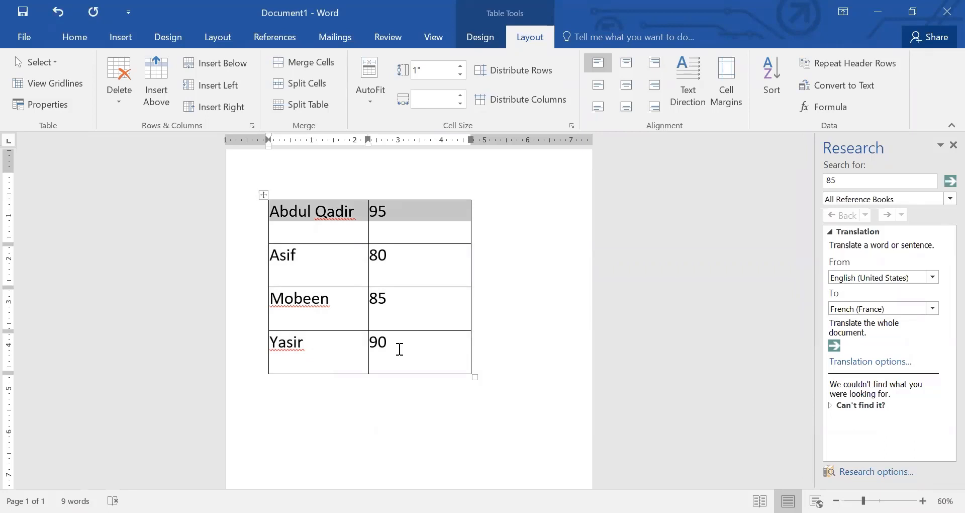
# Sort the table by Column 1 as text in descending order
pyautogui.click(307, 211)
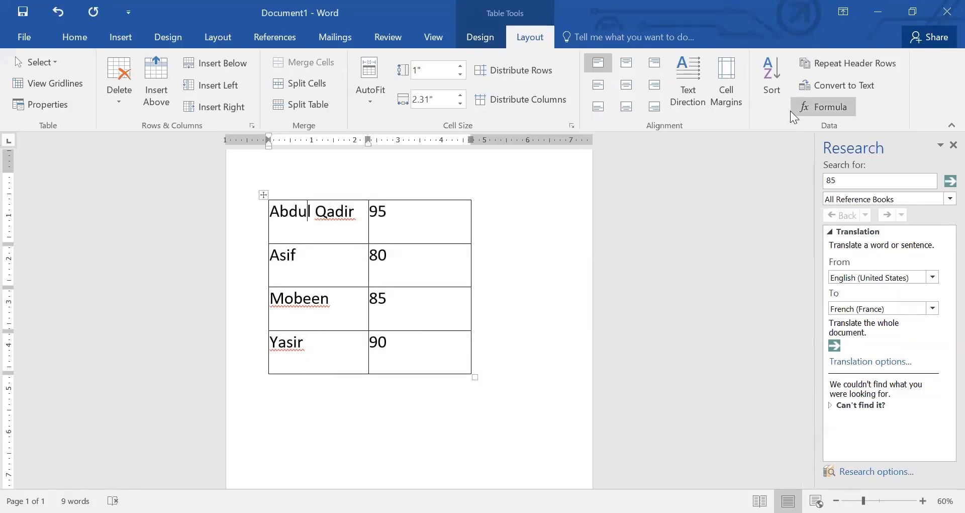
pyautogui.click(772, 91)
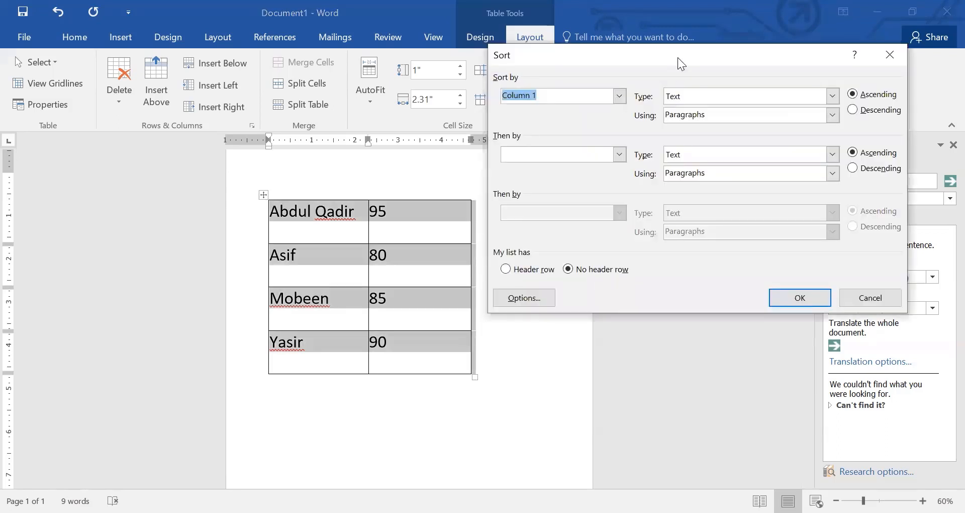
pyautogui.click(858, 128)
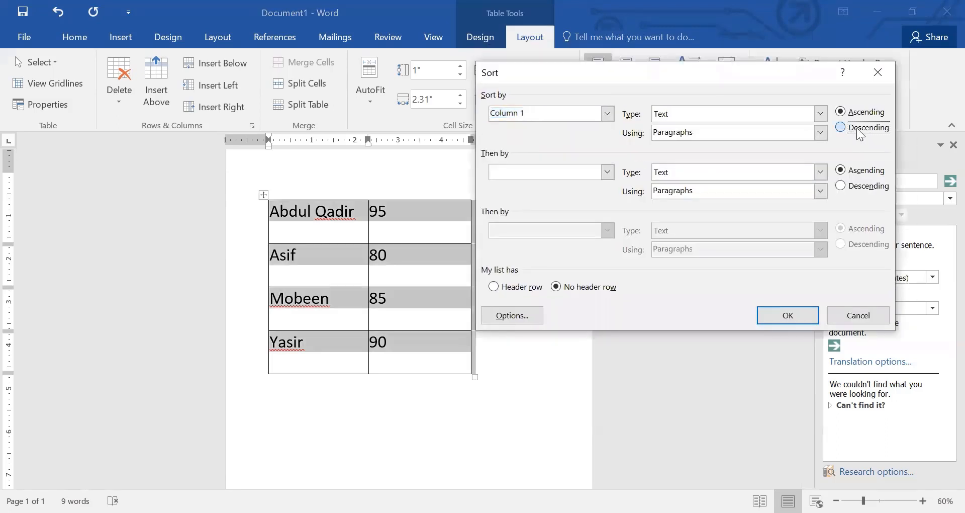
pyautogui.click(788, 316)
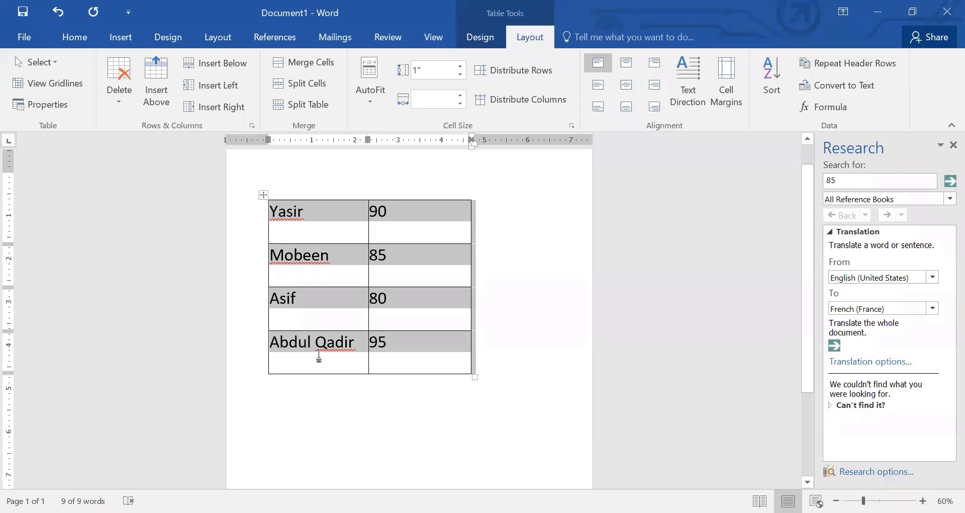
# Sort the table by Column 2 as numbers in descending order, with no header row
pyautogui.click(312, 209)
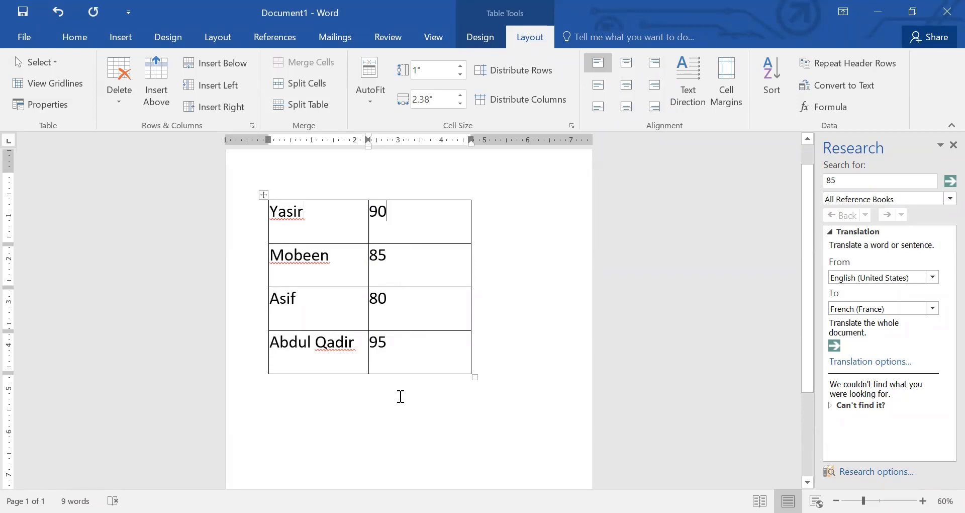
pyautogui.click(762, 88)
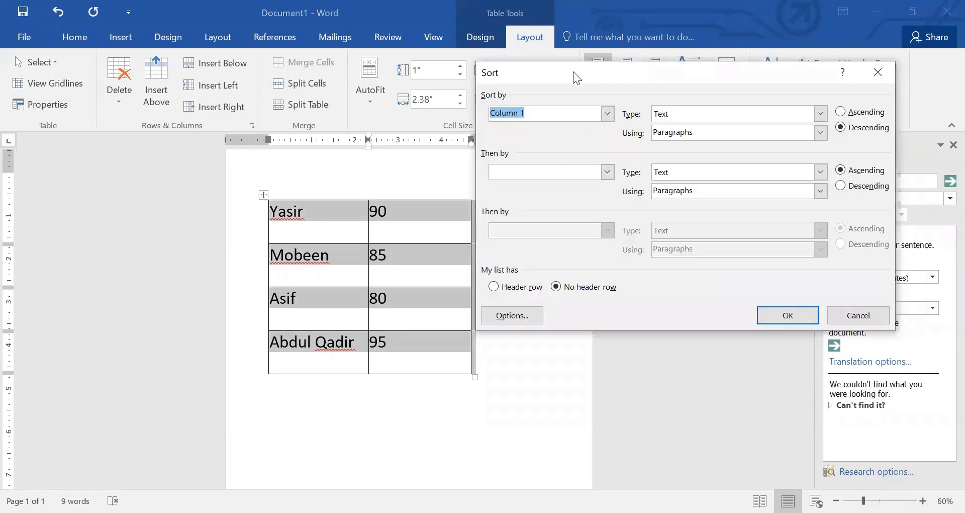
pyautogui.click(609, 114)
pyautogui.click(537, 141)
pyautogui.click(850, 129)
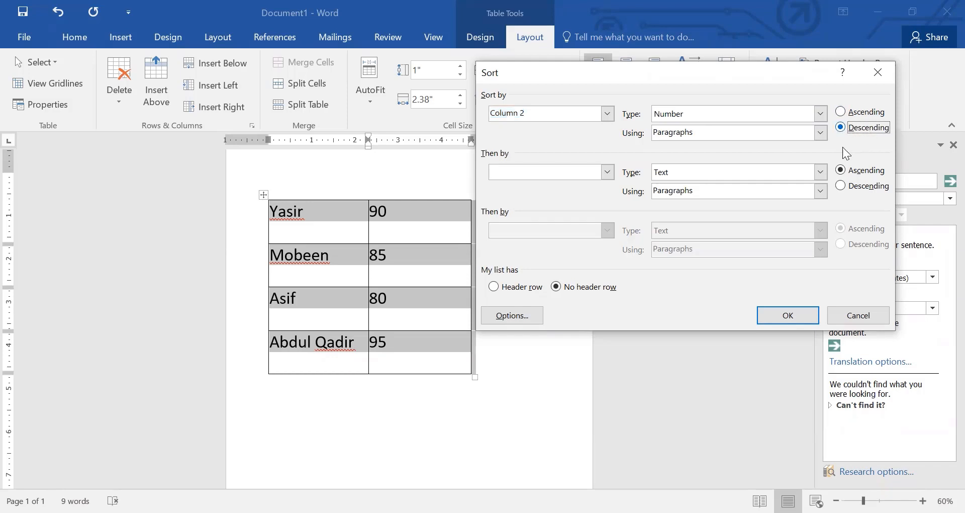
pyautogui.click(777, 318)
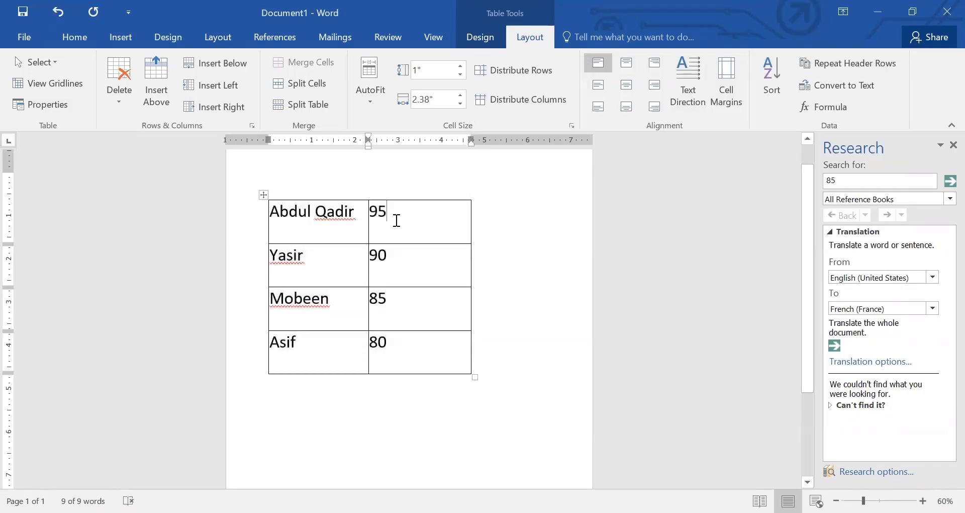
pyautogui.moveTo(390, 211); pyautogui.dragTo(374, 221)
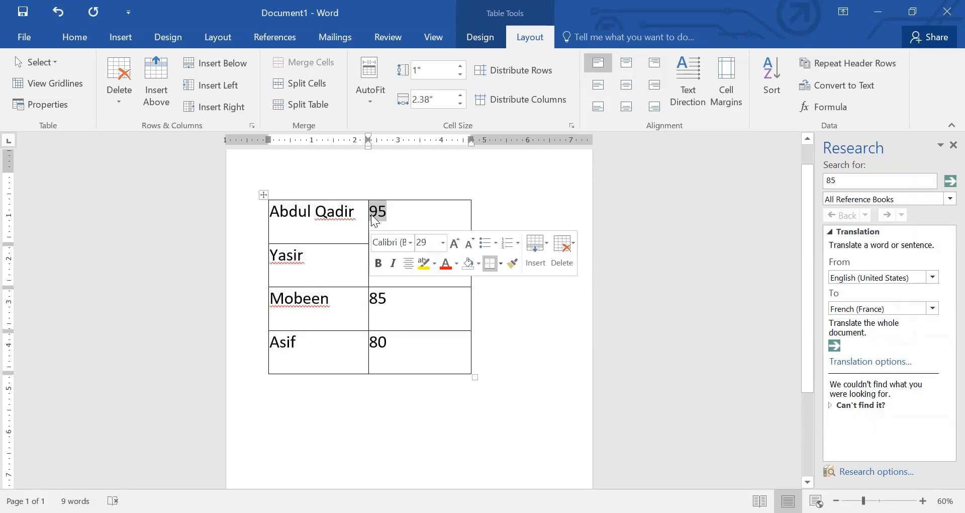
pyautogui.moveTo(399, 255); pyautogui.dragTo(377, 256)
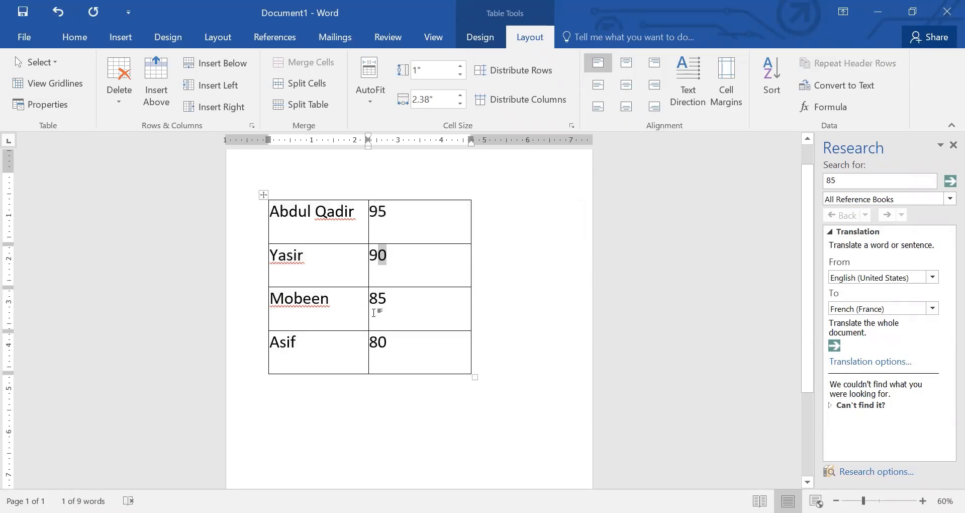
pyautogui.moveTo(397, 344); pyautogui.dragTo(376, 347)
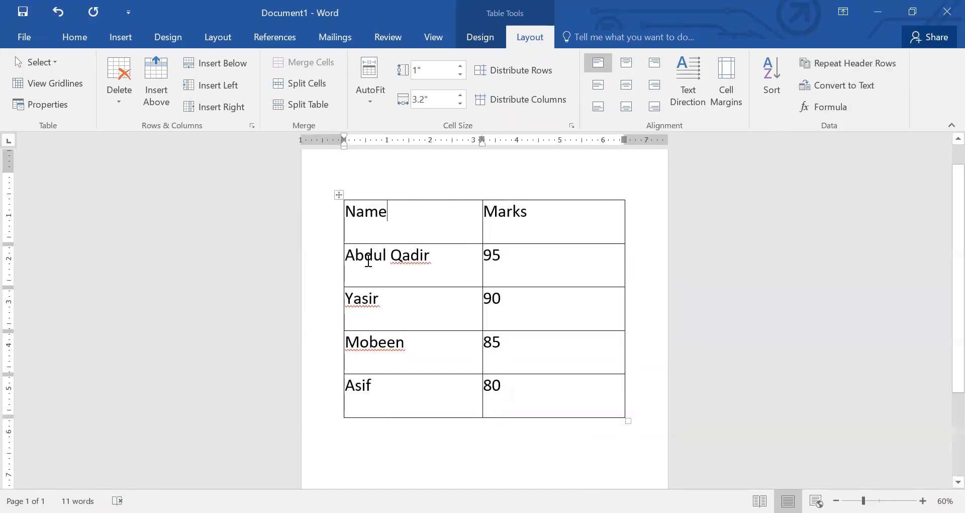
# Set the Name and Marks row to repeat as the header row on every page
pyautogui.click(564, 211)
pyautogui.click(380, 211)
pyautogui.click(843, 63)
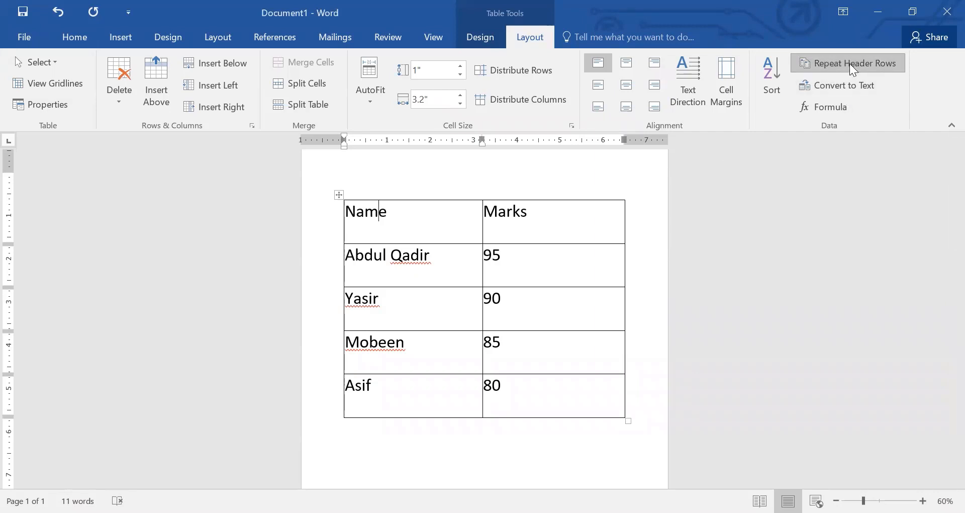
# Add blank rows at the end of the table until it runs onto a second page
pyautogui.keyDown('ctrl'); pyautogui.scroll(-4, 495, 276); pyautogui.keyUp('ctrl')
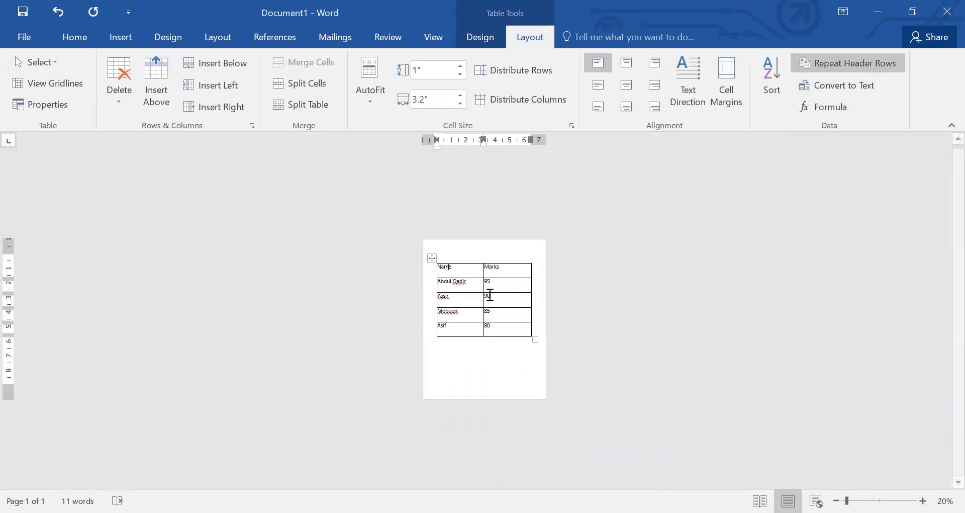
pyautogui.keyDown('ctrl'); pyautogui.scroll(1, 490, 295); pyautogui.keyUp('ctrl')
pyautogui.click(510, 332)
pyautogui.write('`')
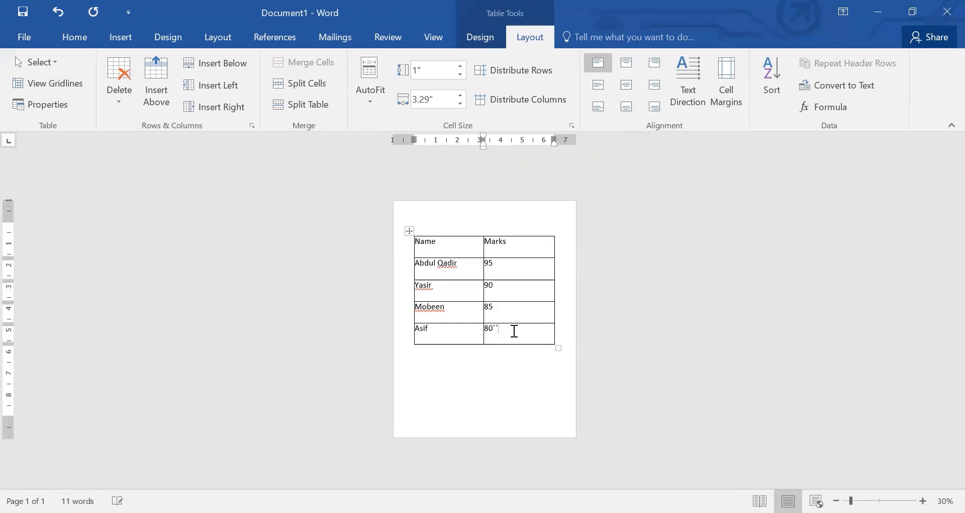
pyautogui.press('BackSpace')
pyautogui.press('BackSpace')
pyautogui.press('Tab')
pyautogui.press('Tab')
pyautogui.press('Tab')
pyautogui.press('Tab')
pyautogui.press('Tab')
pyautogui.press('Tab')
pyautogui.press('Tab')
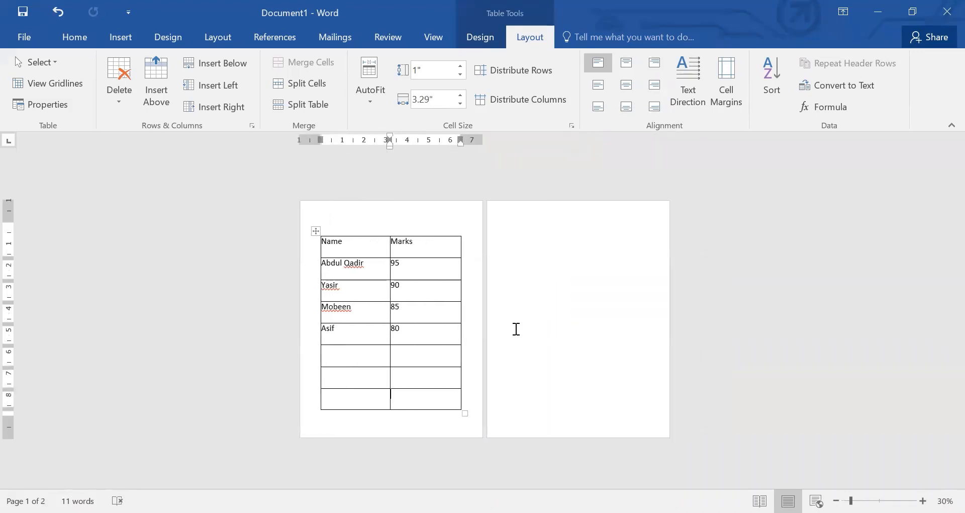
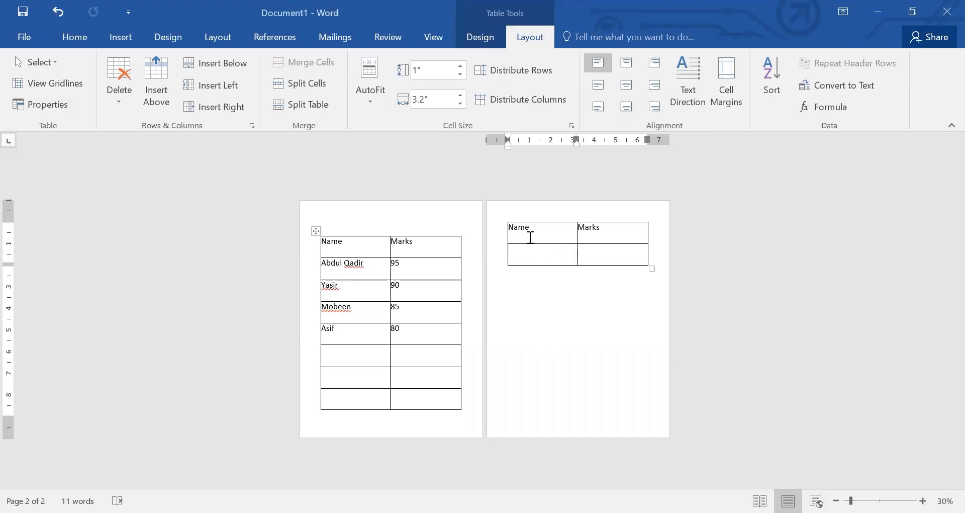
# Undo the last added rows until a single blank row remains, keeping the header row set to repeat
pyautogui.hotkey('ctrl', 'z')
pyautogui.hotkey('ctrl', 'z')
pyautogui.hotkey('ctrl', 'z')
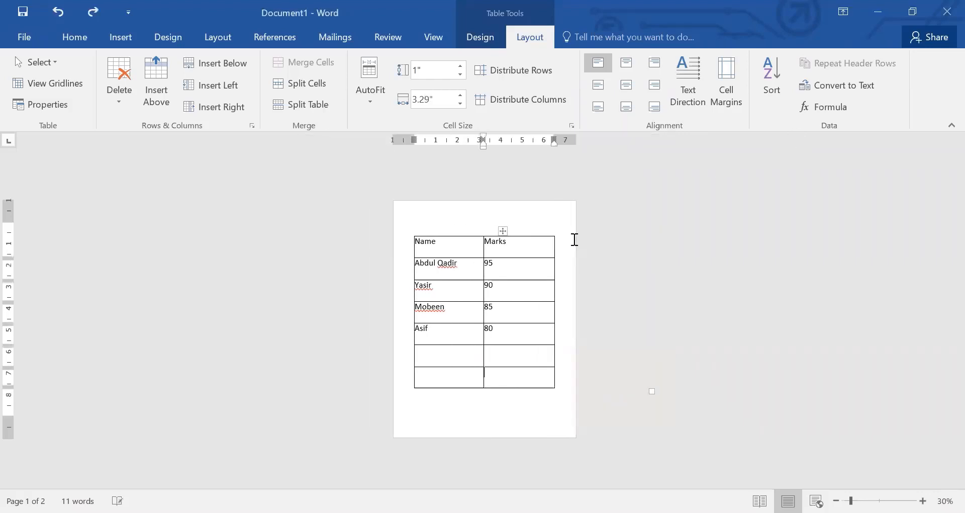
pyautogui.click(517, 243)
pyautogui.click(806, 67)
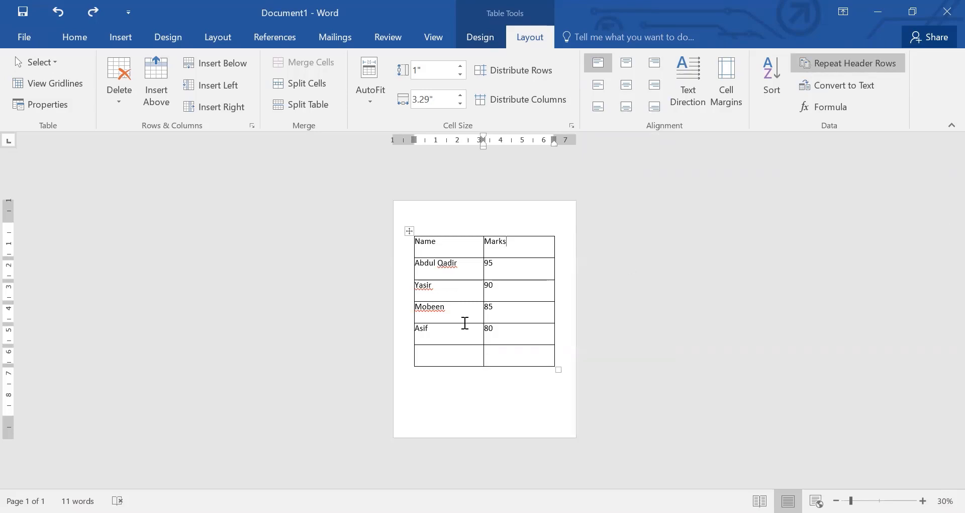
# Copy the two rows with marks 85 and 80 and paste them at the blank last row of the table
pyautogui.moveTo(416, 307); pyautogui.dragTo(507, 326)
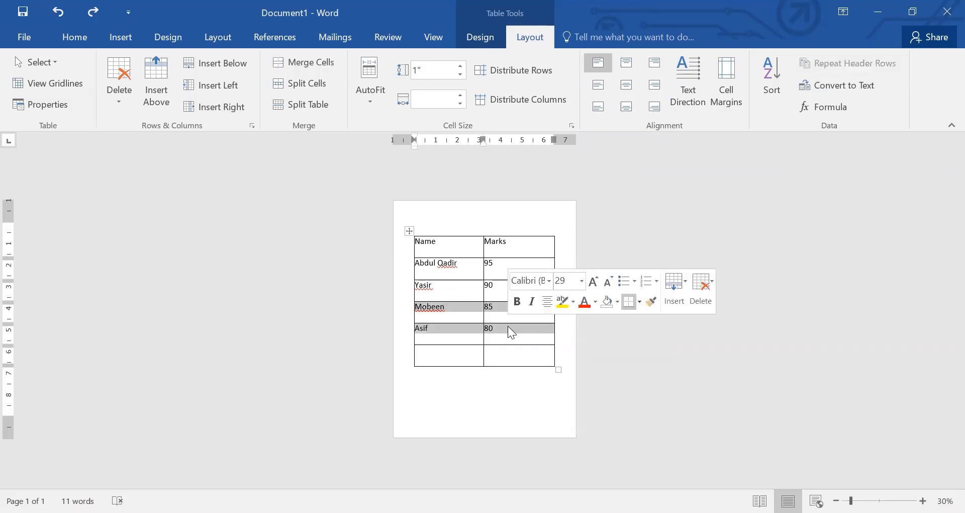
pyautogui.hotkey('ctrl', 'c')
pyautogui.click(455, 353)
pyautogui.hotkey('ctrl', 'v')
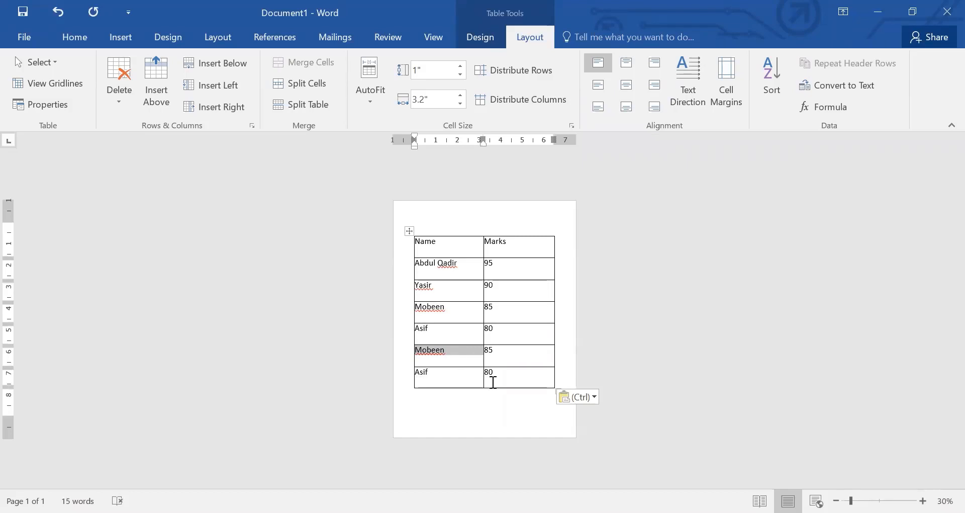
pyautogui.click(511, 383)
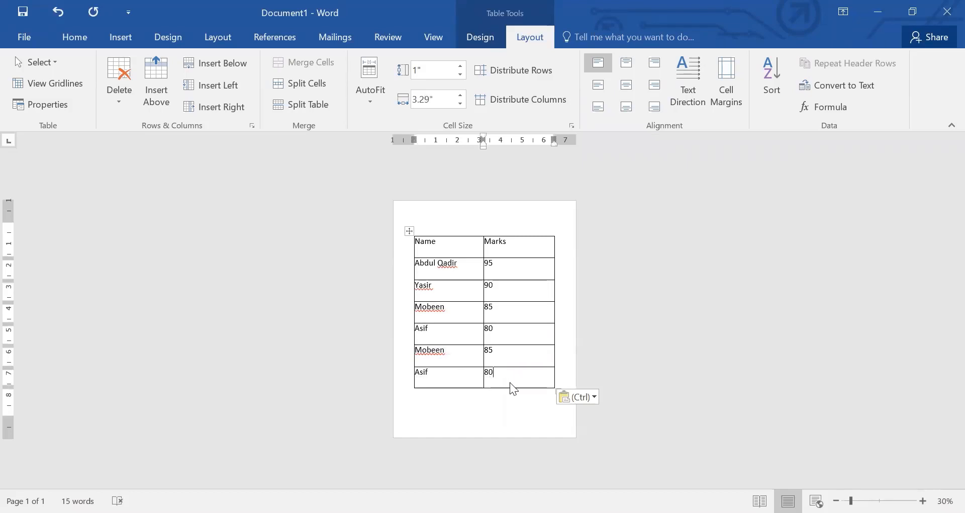
# Extend the table with blank rows across the second page and onto a third page
pyautogui.press('Tab')
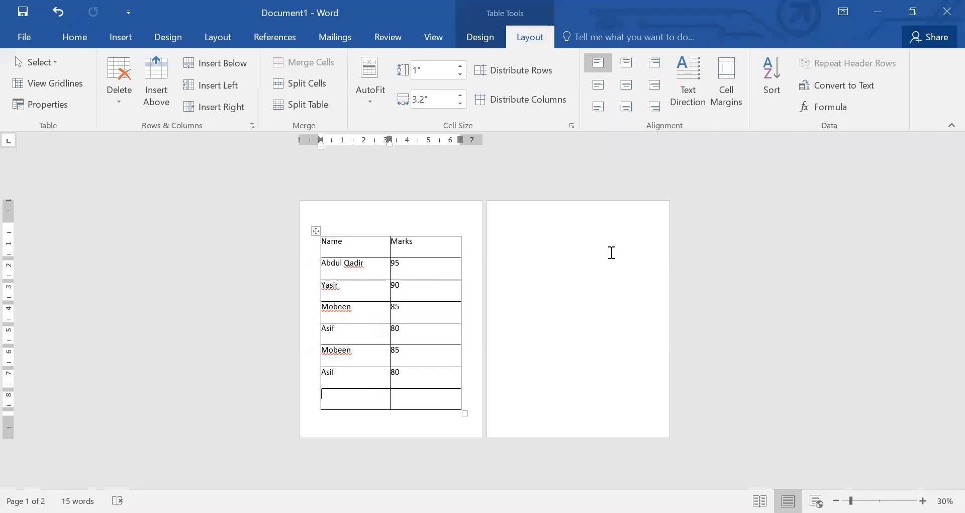
pyautogui.press('Tab')
pyautogui.press('Tab')
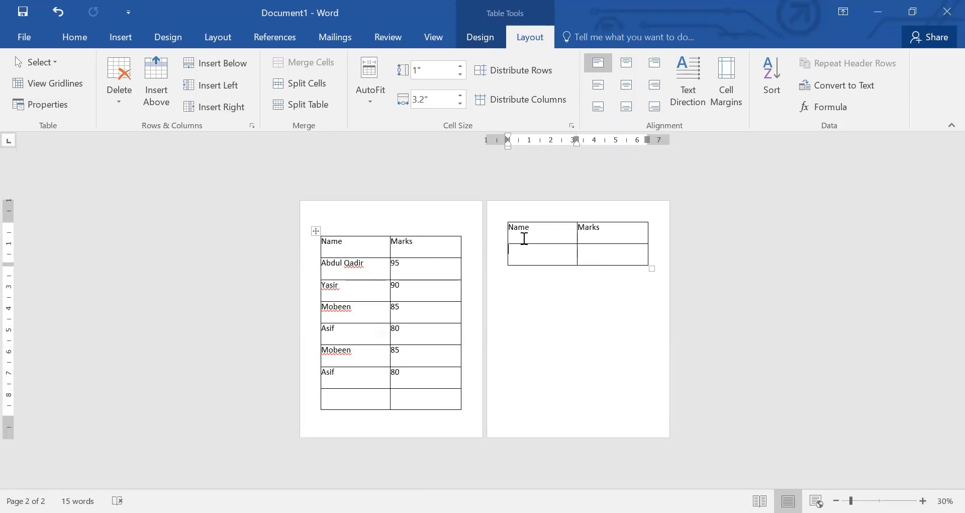
pyautogui.press('Tab')
pyautogui.press('Tab')
pyautogui.press('Tab')
pyautogui.press('Tab')
pyautogui.press('Tab')
pyautogui.press('Tab')
pyautogui.press('Tab')
pyautogui.press('Tab')
pyautogui.press('Tab')
pyautogui.press('Tab')
pyautogui.press('Tab')
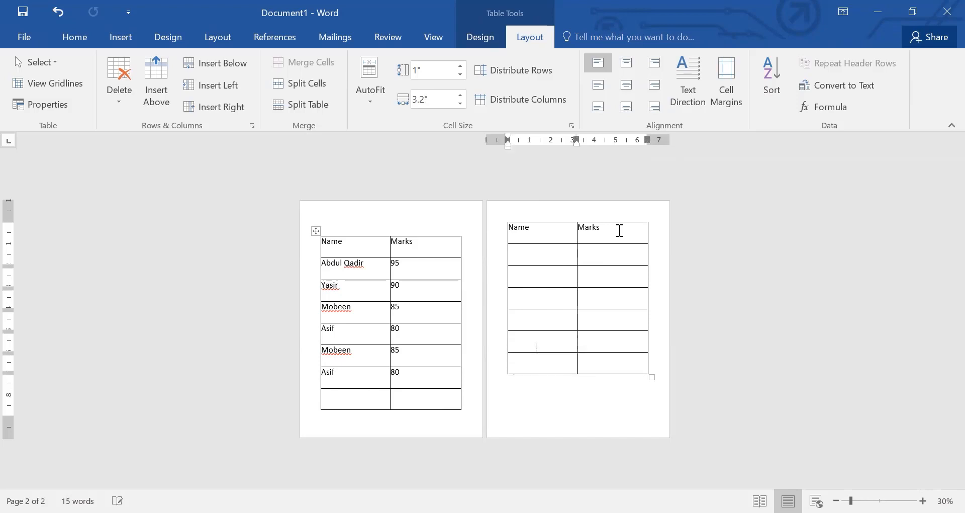
pyautogui.press('Tab')
pyautogui.press('Tab')
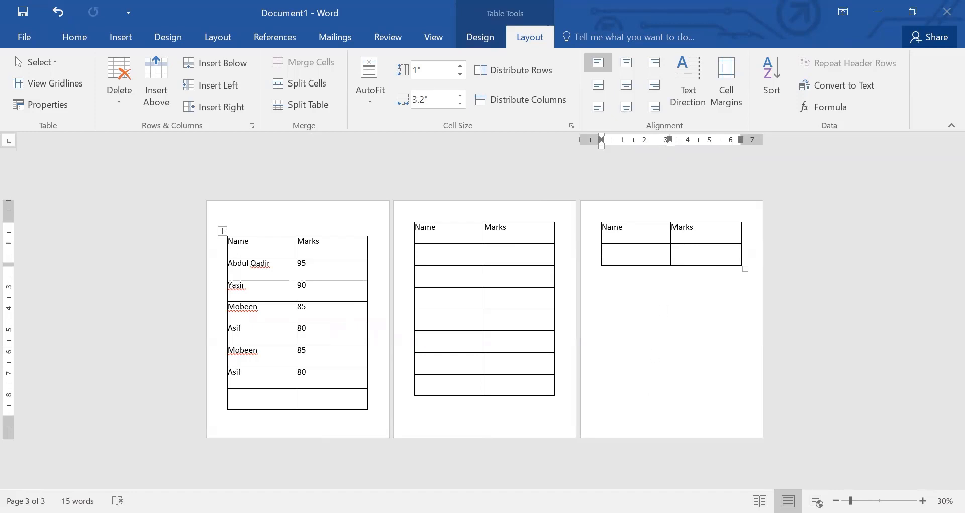
# Undo all blank rows added below the pasted rows so the table fits on one page
pyautogui.hotkey('ctrl', 'z')
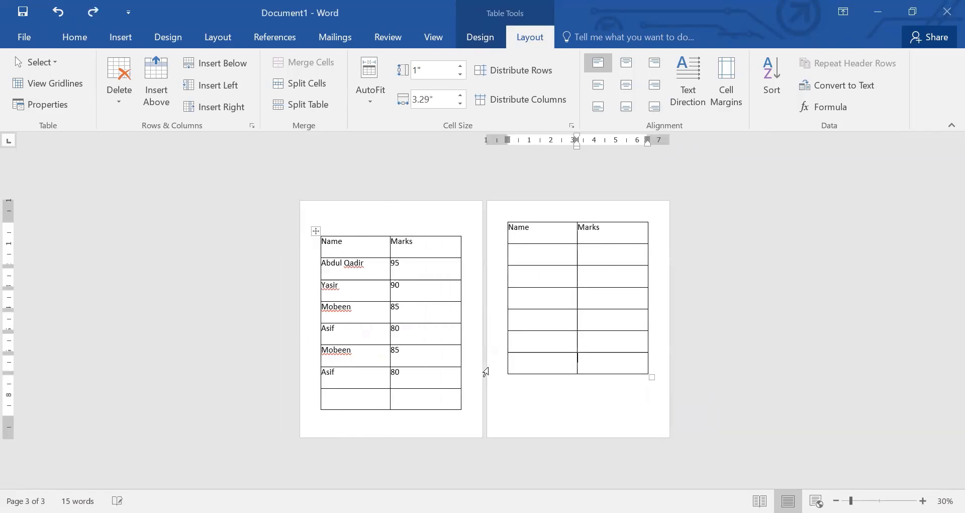
pyautogui.hotkey('ctrl', 'z')
pyautogui.hotkey('ctrl', 'z')
pyautogui.hotkey('ctrl', 'z')
pyautogui.hotkey('ctrl', 'z')
pyautogui.hotkey('ctrl', 'z')
pyautogui.hotkey('ctrl', 'z')
pyautogui.hotkey('ctrl', 'z')
pyautogui.hotkey('ctrl', 'z')
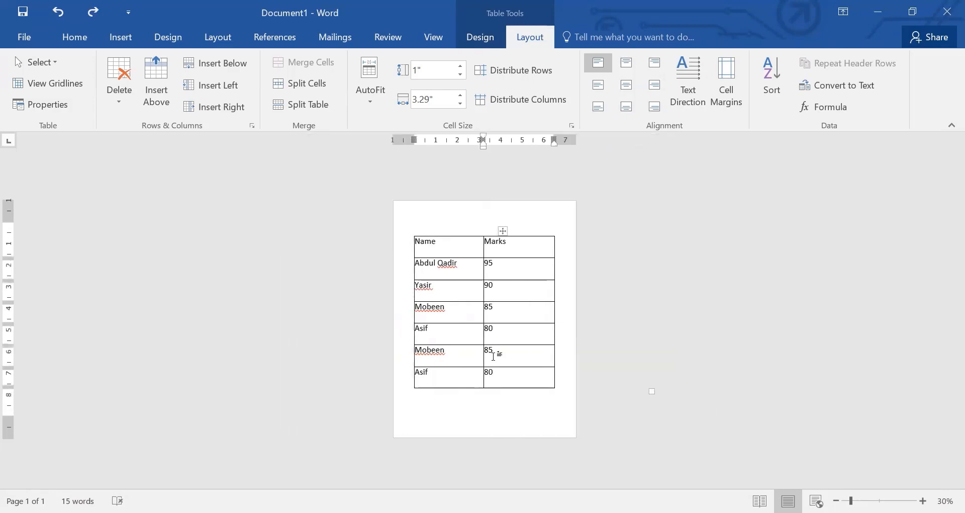
pyautogui.scroll(1, 455, 422)
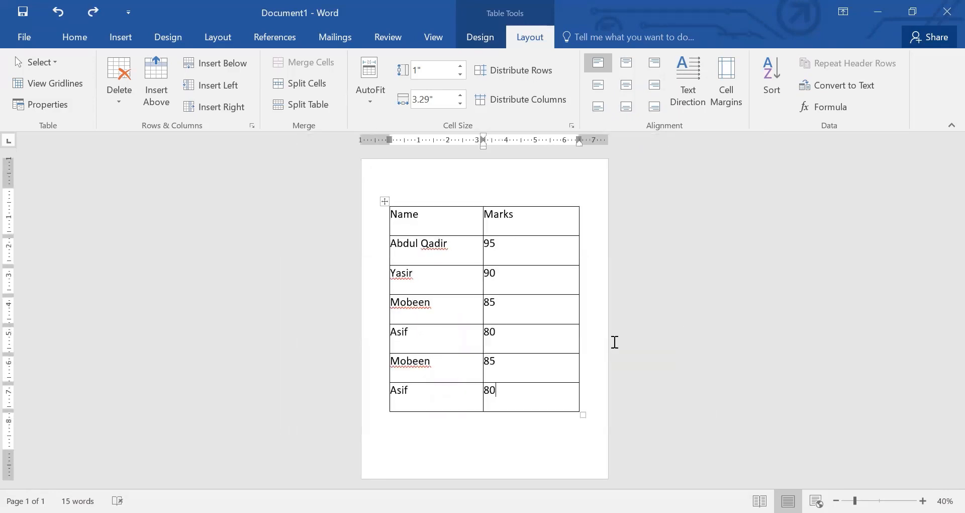
# Turn off header row repetition and extend the table with blank rows onto the second page
pyautogui.click(532, 219)
pyautogui.click(846, 69)
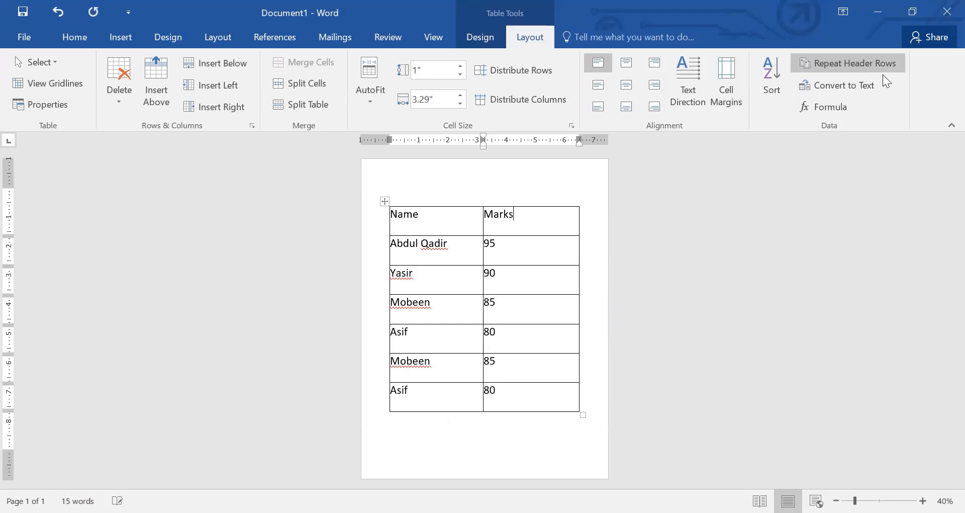
pyautogui.click(529, 397)
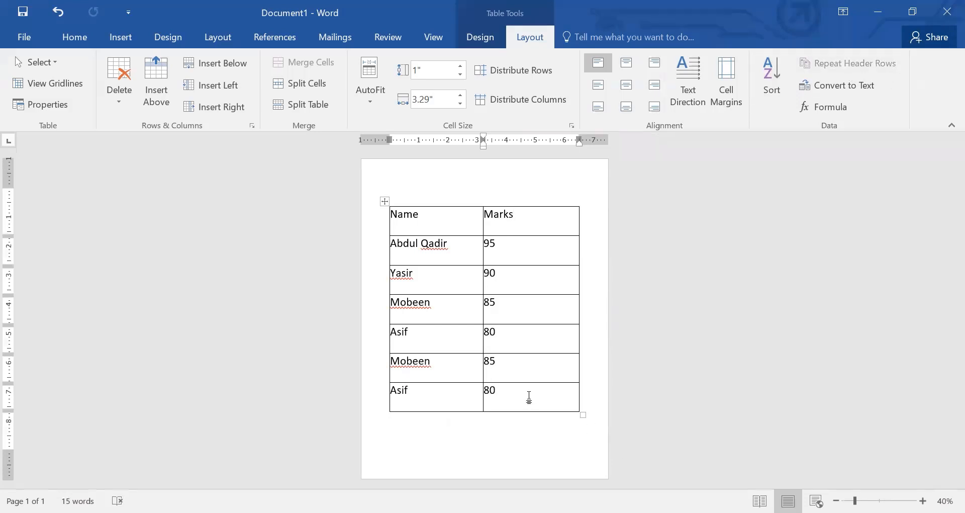
pyautogui.press('Tab')
pyautogui.press('Tab')
pyautogui.press('Tab')
pyautogui.press('Tab')
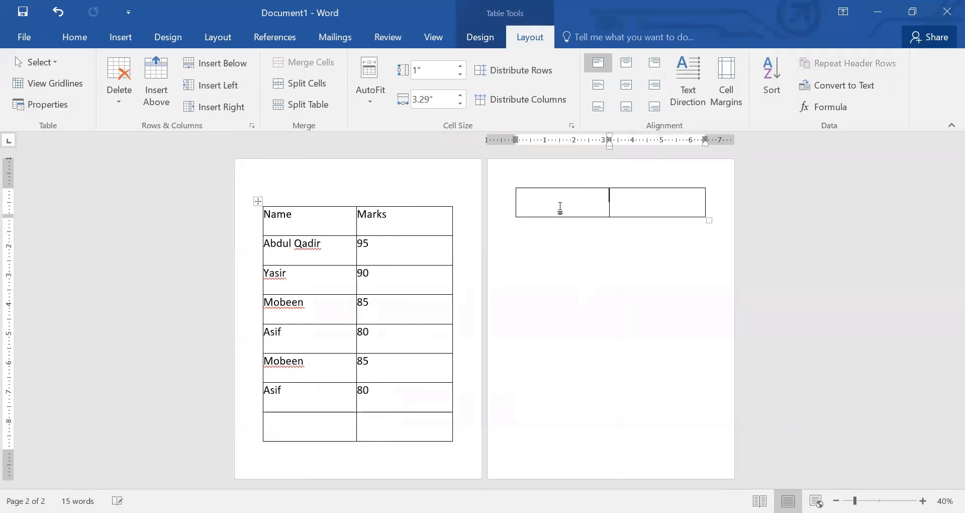
pyautogui.press('Tab')
pyautogui.press('Tab')
pyautogui.press('Tab')
pyautogui.press('Tab')
pyautogui.press('Tab')
pyautogui.press('Tab')
pyautogui.press('Tab')
pyautogui.press('Tab')
pyautogui.press('Tab')
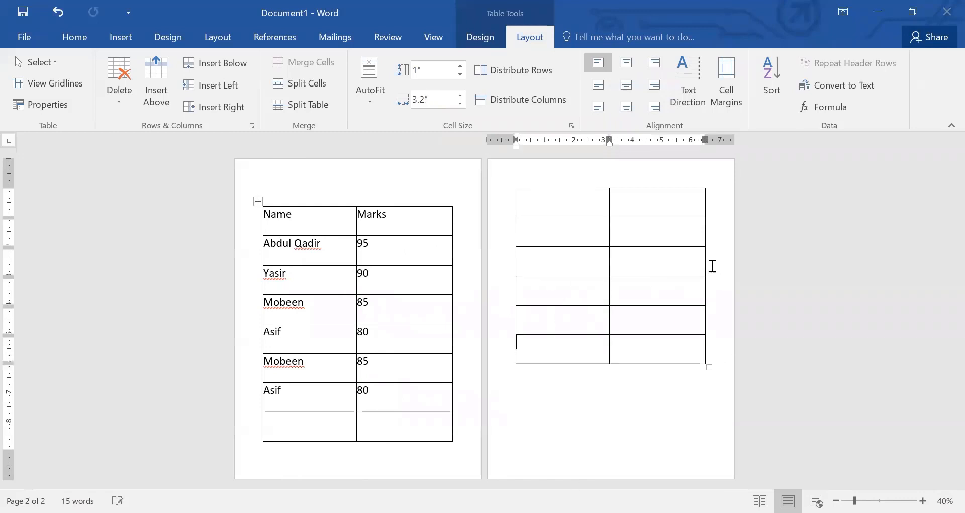
# Enter "Name" and "Mar" manually as column headings in the first table row on the second page
pyautogui.scroll(3, 715, 248)
pyautogui.scroll(1, 785, 293)
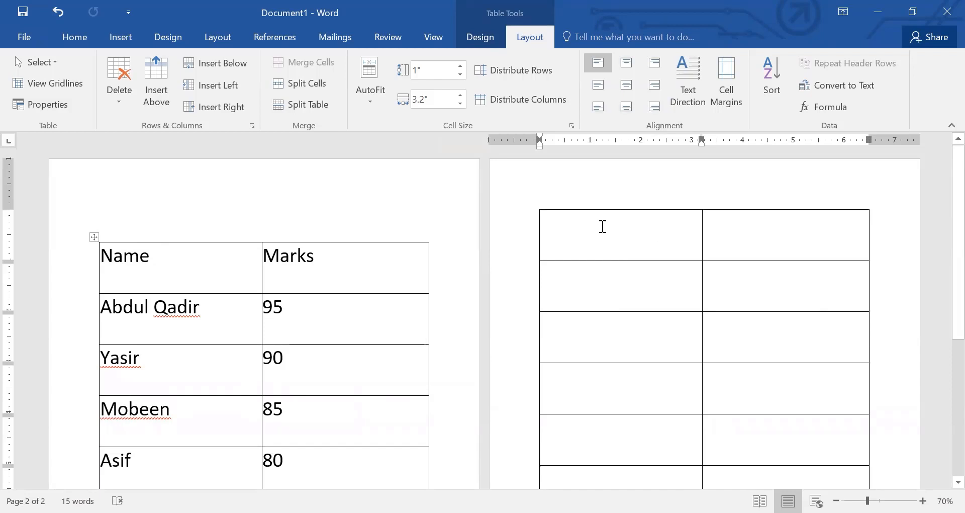
pyautogui.click(660, 241)
pyautogui.write('Name')
pyautogui.press('Tab')
pyautogui.write('Mar')
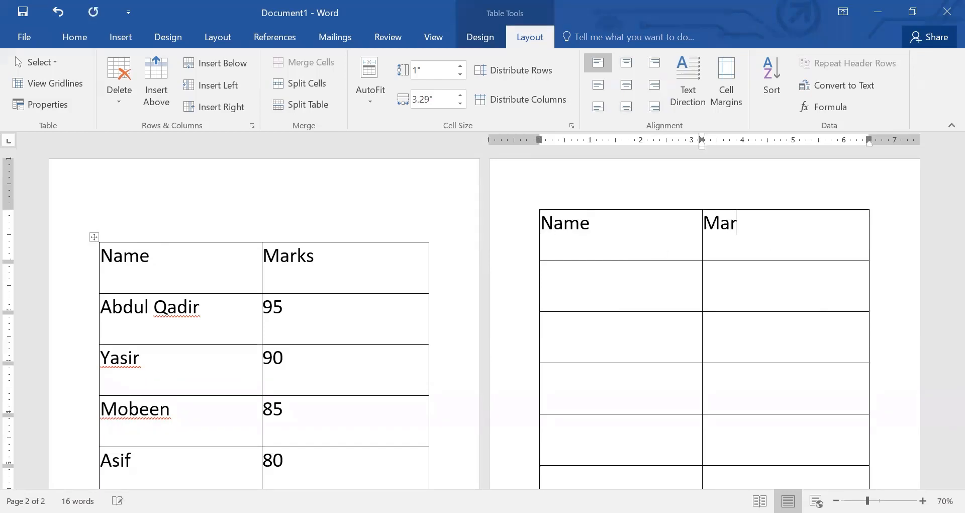
pyautogui.write('is')
pyautogui.press('BackSpace')
pyautogui.press('BackSpace')
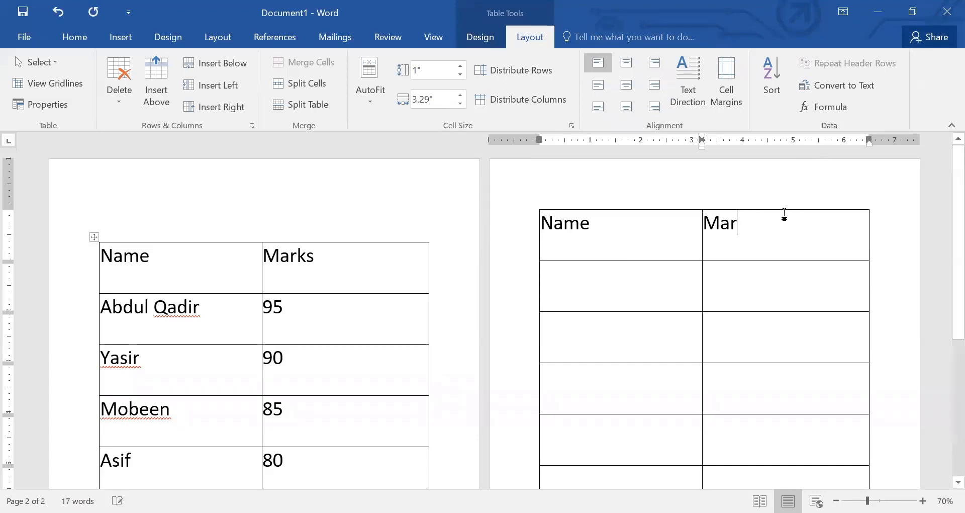
# Clear the heading text from the first table row on the second page, keeping its cells
pyautogui.moveTo(784, 214); pyautogui.dragTo(582, 225)
pyautogui.press('BackSpace')
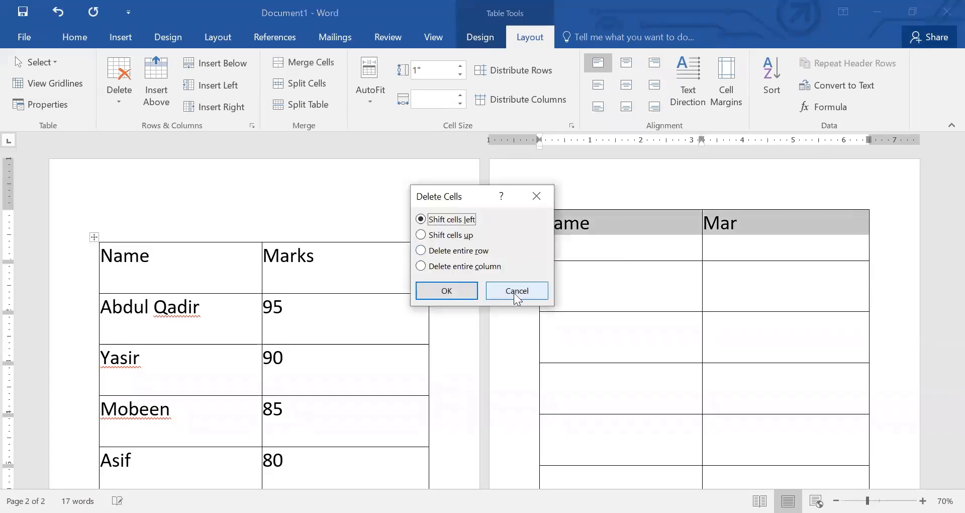
pyautogui.click(509, 291)
pyautogui.press('Delete')
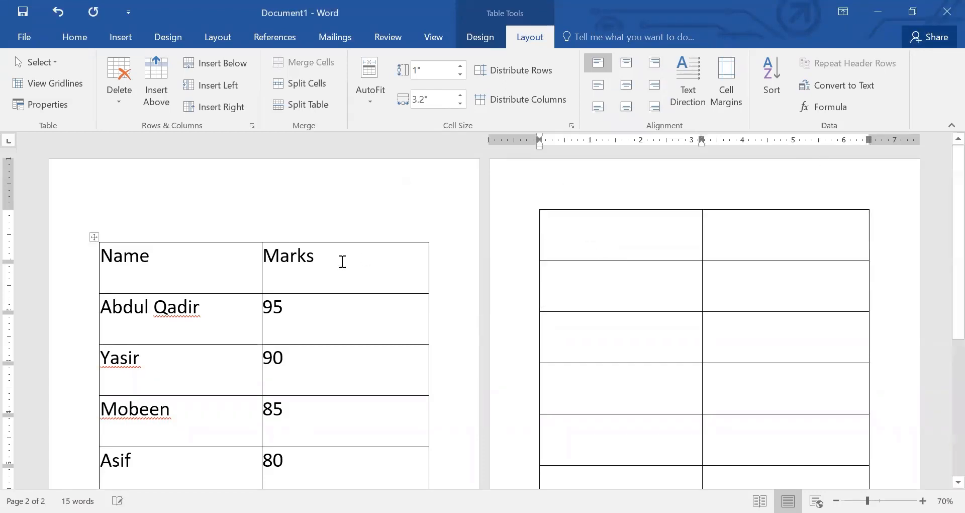
# Set the Name and Marks row to repeat as the header row on every page
pyautogui.click(314, 258)
pyautogui.click(876, 70)
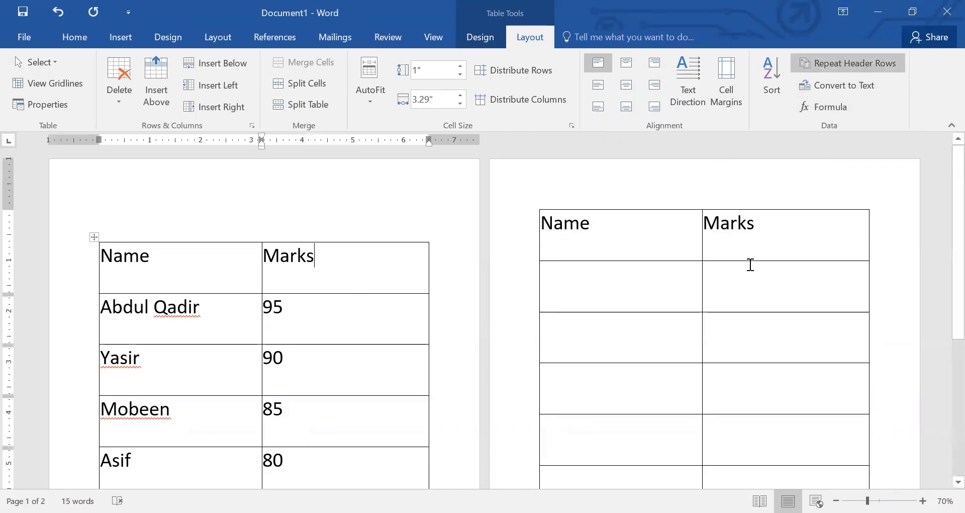
pyautogui.keyDown('ctrl'); pyautogui.scroll(-3, 724, 265); pyautogui.keyUp('ctrl')
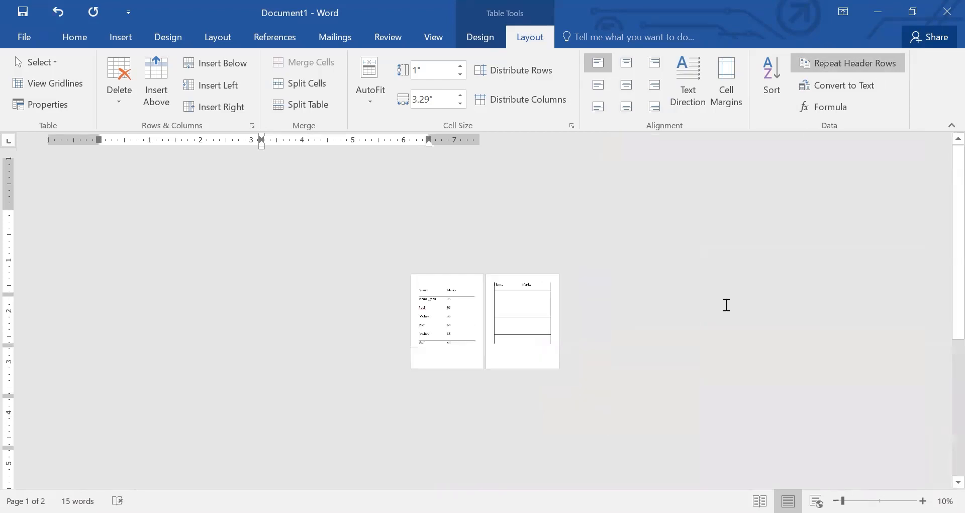
# Extend the table with blank rows through the third page and onto a fourth page
pyautogui.click(649, 371)
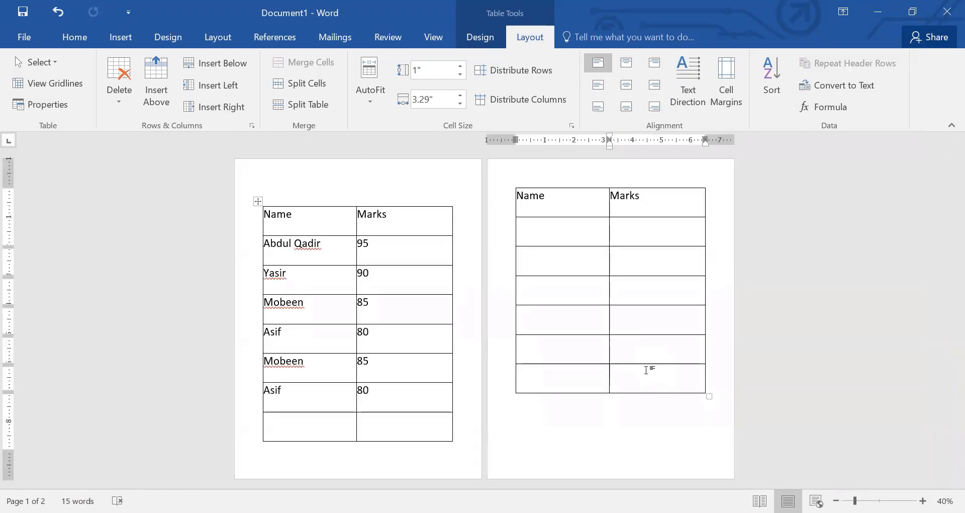
pyautogui.press('Tab')
pyautogui.press('Tab')
pyautogui.press('Tab')
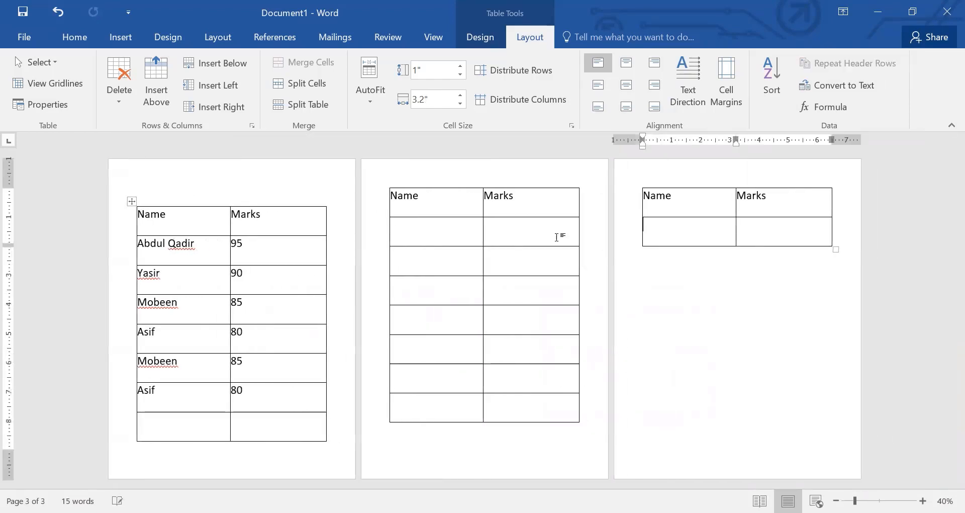
pyautogui.press('Tab')
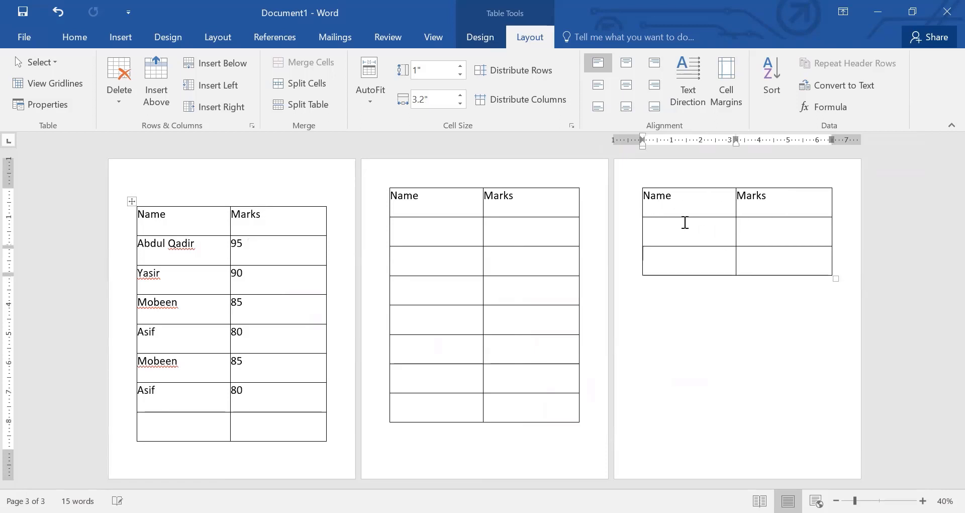
pyautogui.press('Tab')
pyautogui.press('Tab')
pyautogui.press('Tab')
pyautogui.press('Tab')
pyautogui.press('Tab')
pyautogui.press('Tab')
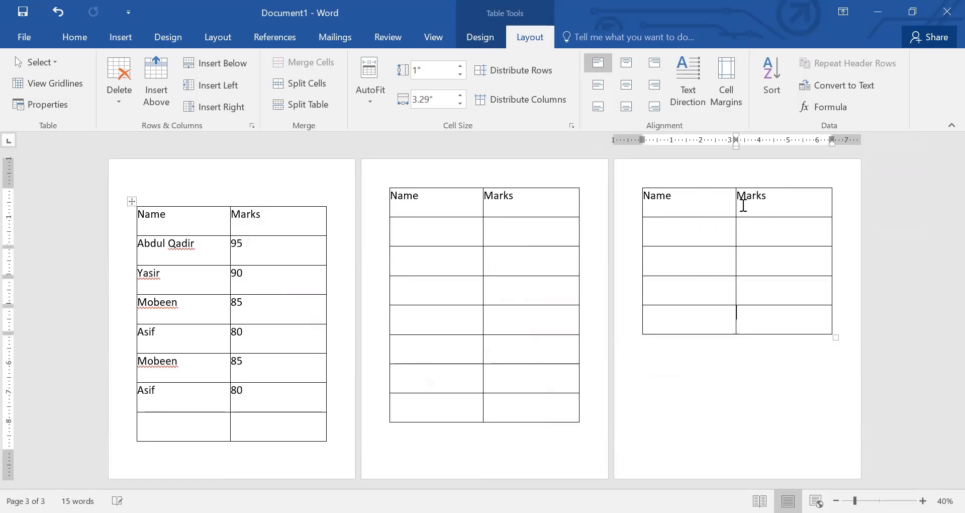
pyautogui.press('Tab')
pyautogui.press('Tab')
pyautogui.press('Tab')
pyautogui.press('Tab')
pyautogui.press('Tab')
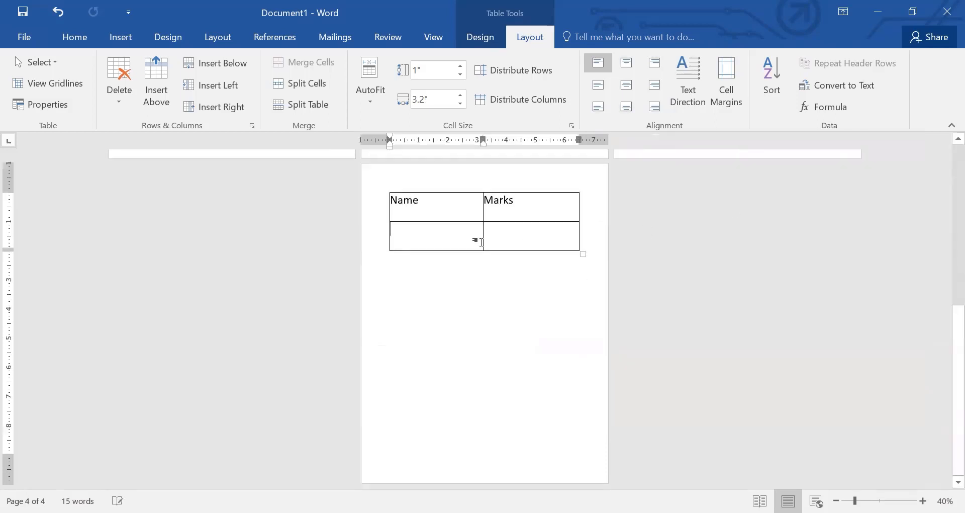
# Undo all added blank rows until the table ends at its last filled row on one page
pyautogui.scroll(-3, 450, 240)
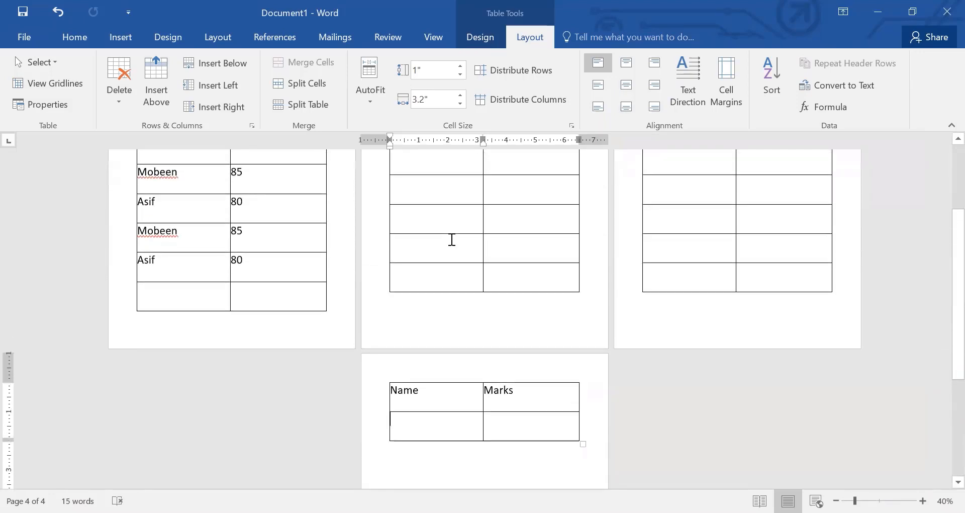
pyautogui.scroll(3, 450, 240)
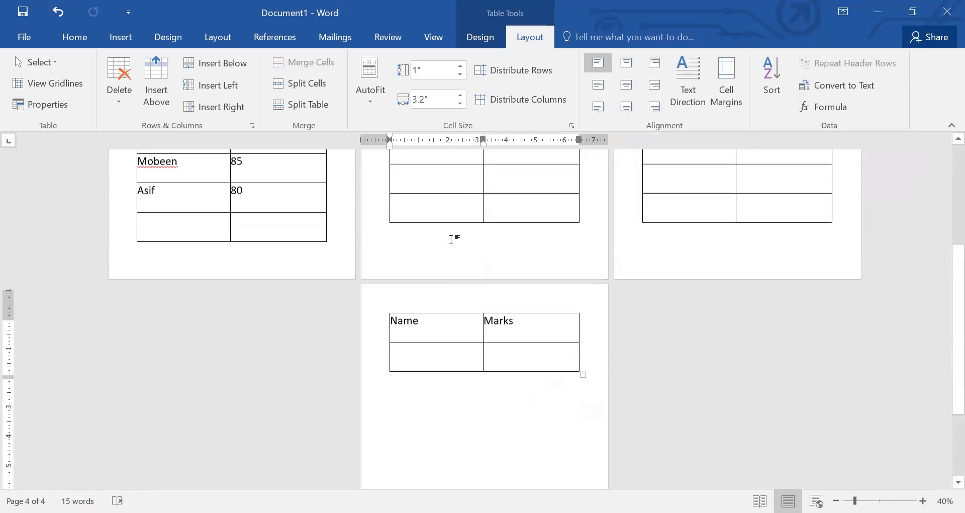
pyautogui.scroll(3, 451, 239)
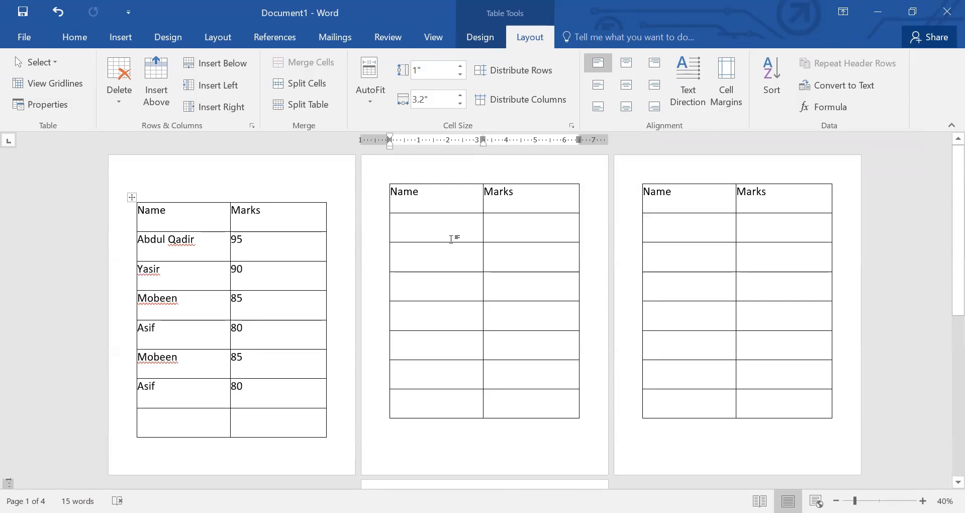
pyautogui.hotkey('ctrl', 'z')
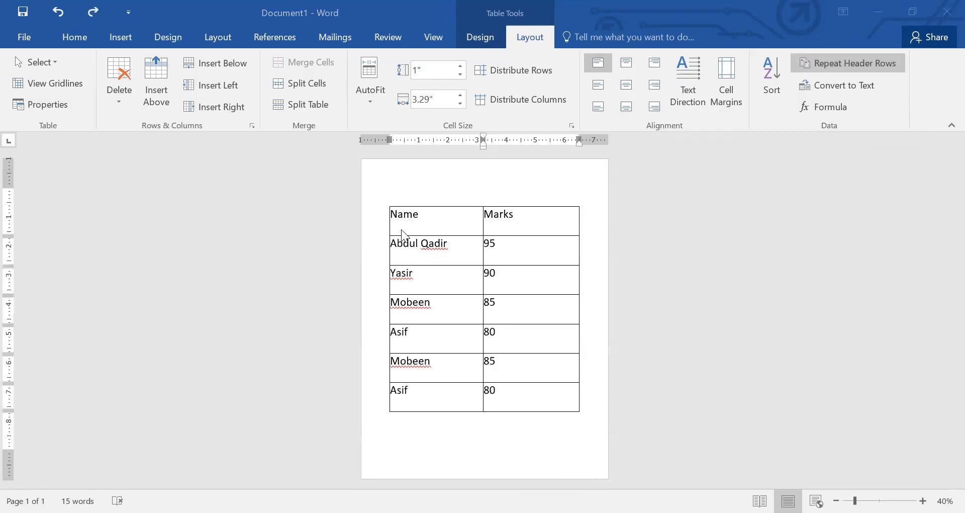
# Select the entire table and convert it to text separated by tabs
pyautogui.click(384, 201)
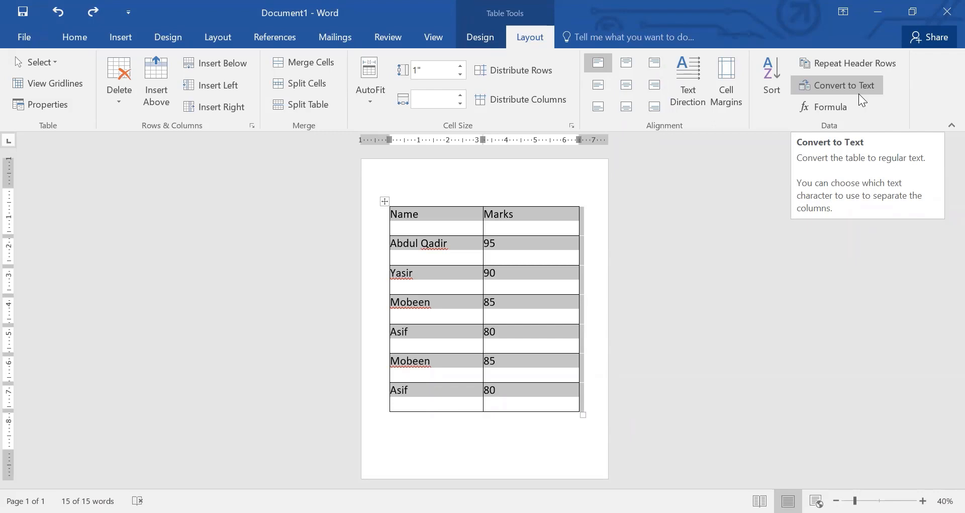
pyautogui.click(871, 89)
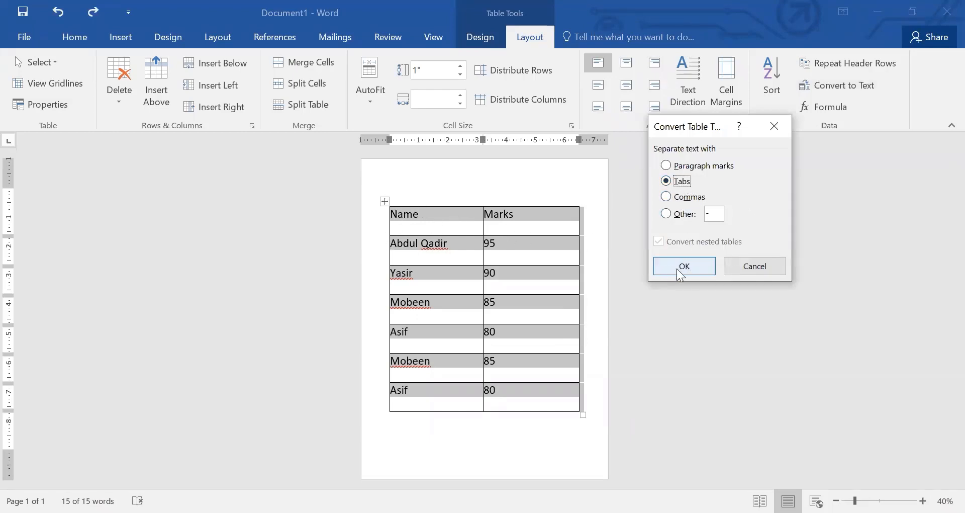
pyautogui.click(694, 274)
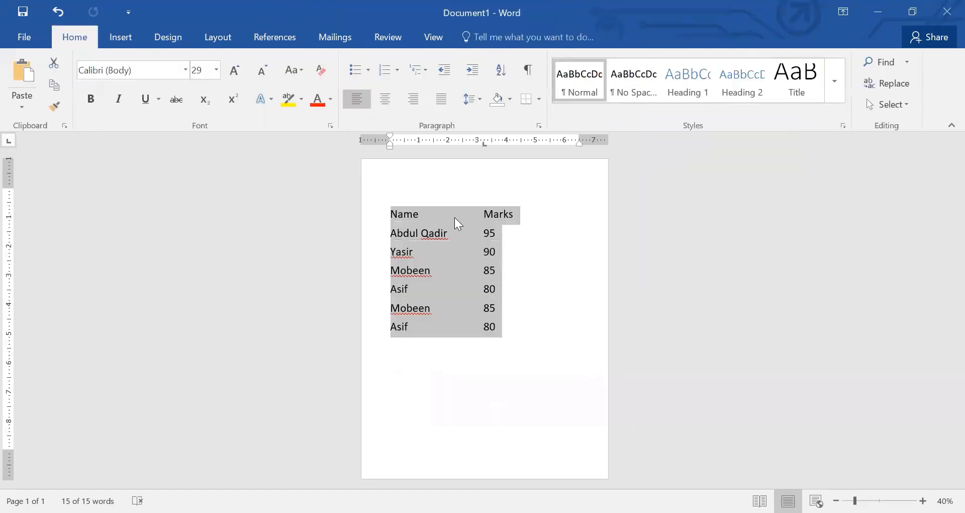
# Examine the tab gaps between the names and marks in the converted text
pyautogui.click(451, 222)
pyautogui.moveTo(387, 213); pyautogui.dragTo(458, 325)
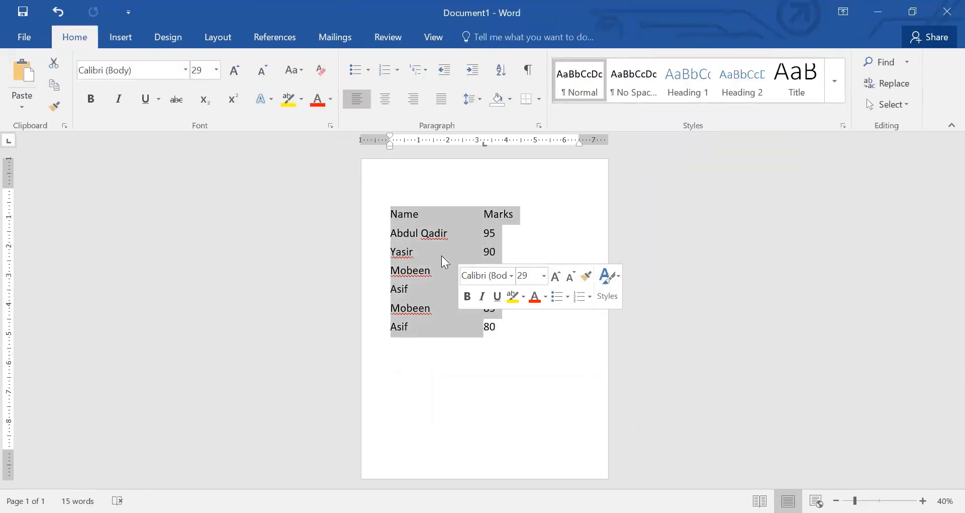
pyautogui.click(442, 247)
pyautogui.scroll(3, 475, 248)
pyautogui.scroll(2, 475, 248)
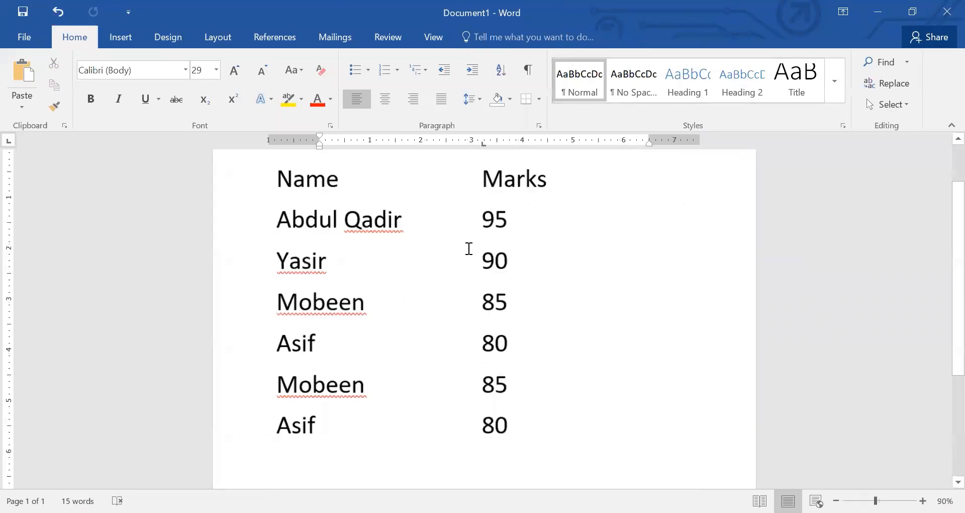
pyautogui.click(340, 272)
pyautogui.doubleClick(397, 273)
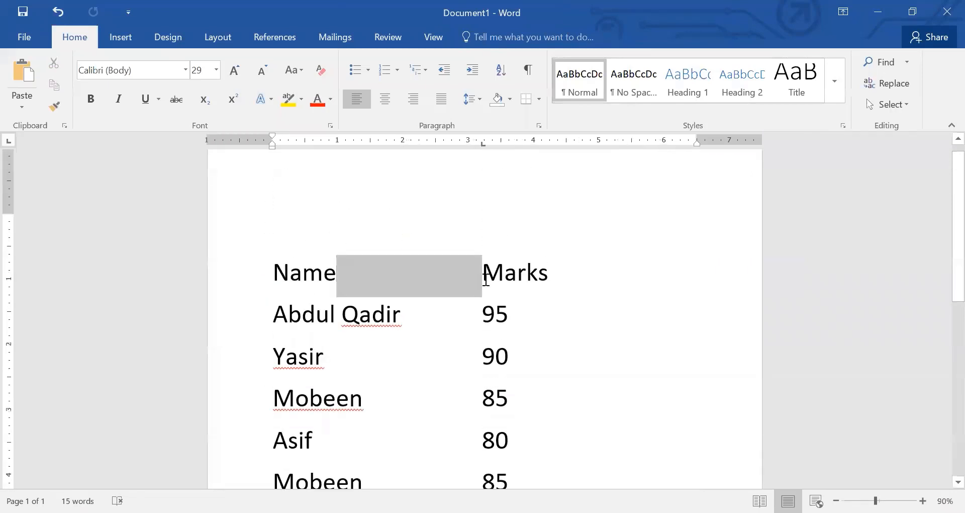
pyautogui.click(402, 314)
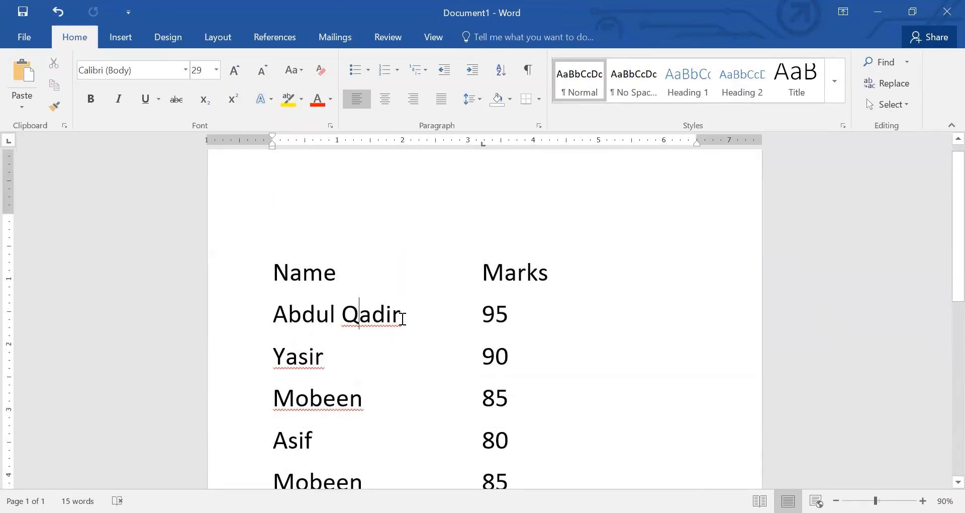
pyautogui.doubleClick(430, 317)
pyautogui.click(525, 315)
pyautogui.moveTo(330, 357); pyautogui.dragTo(478, 369)
pyautogui.click(513, 369)
pyautogui.scroll(-3, 513, 369)
pyautogui.scroll(1, 515, 369)
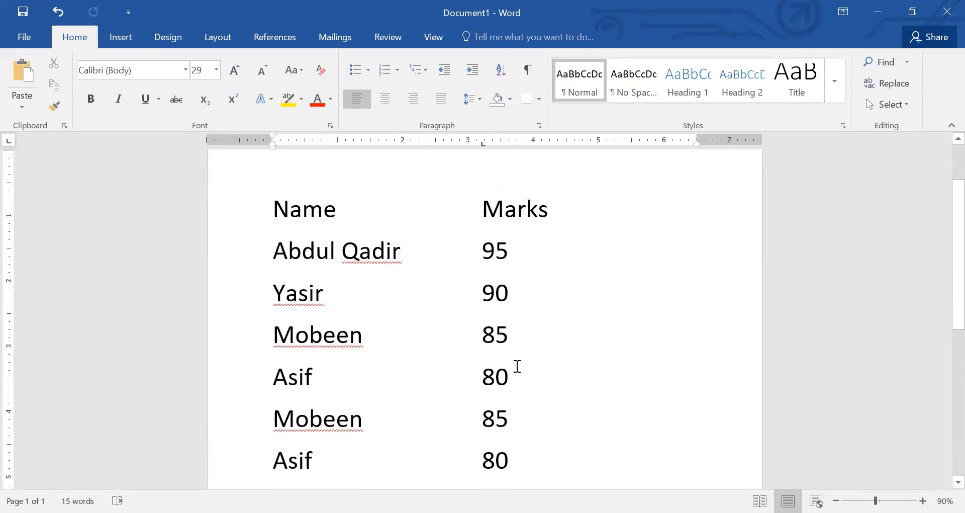
# Undo the table-to-text conversion
pyautogui.hotkey('ctrl', 'z')
pyautogui.scroll(-5, 512, 369)
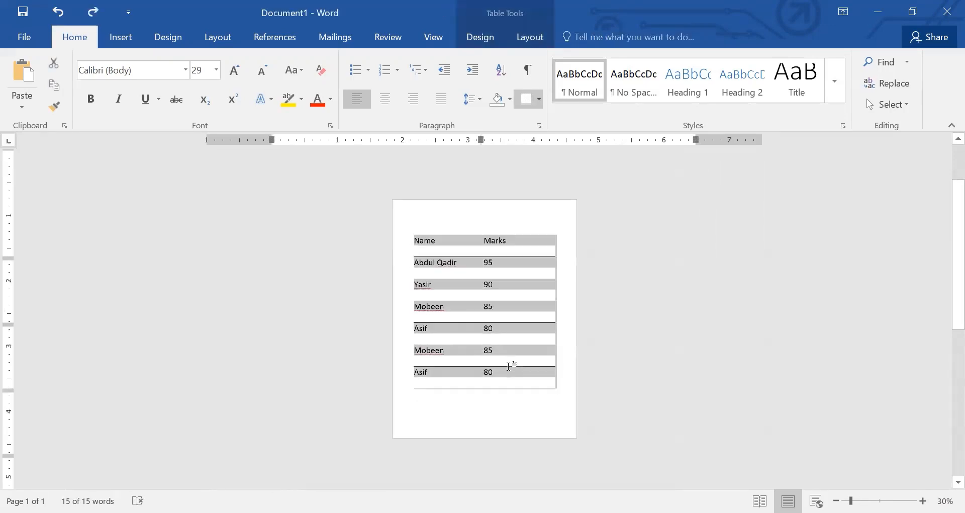
# Convert the whole table to text separated by tabs and place the cursor after the last mark
pyautogui.click(525, 40)
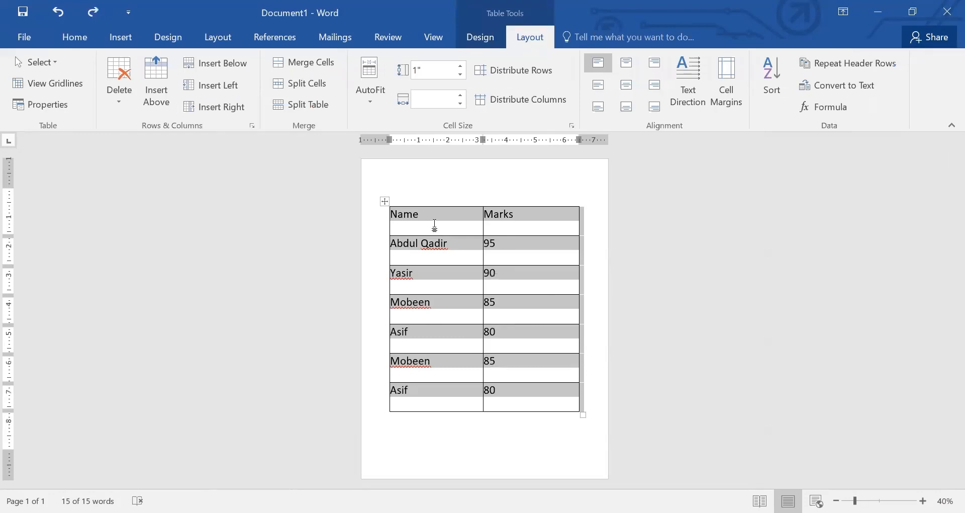
pyautogui.click(852, 86)
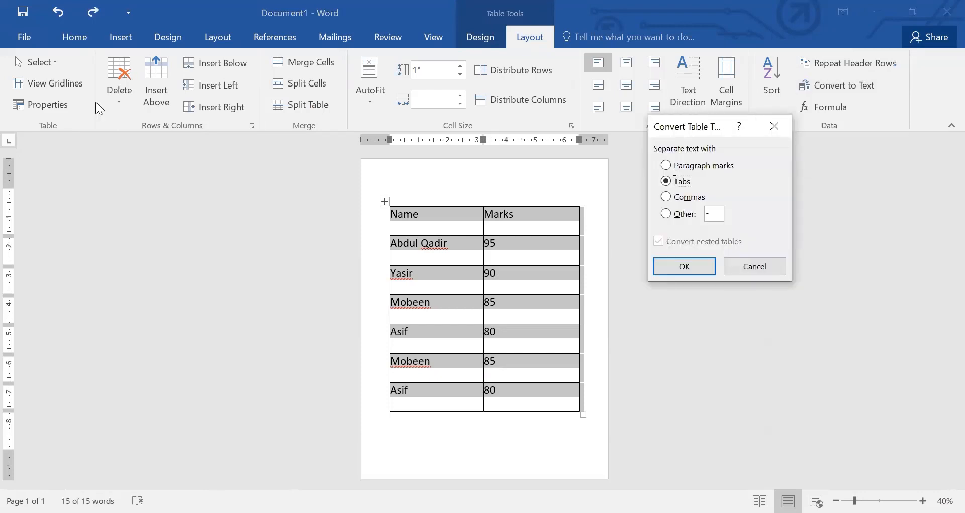
pyautogui.moveTo(687, 126); pyautogui.dragTo(252, 147)
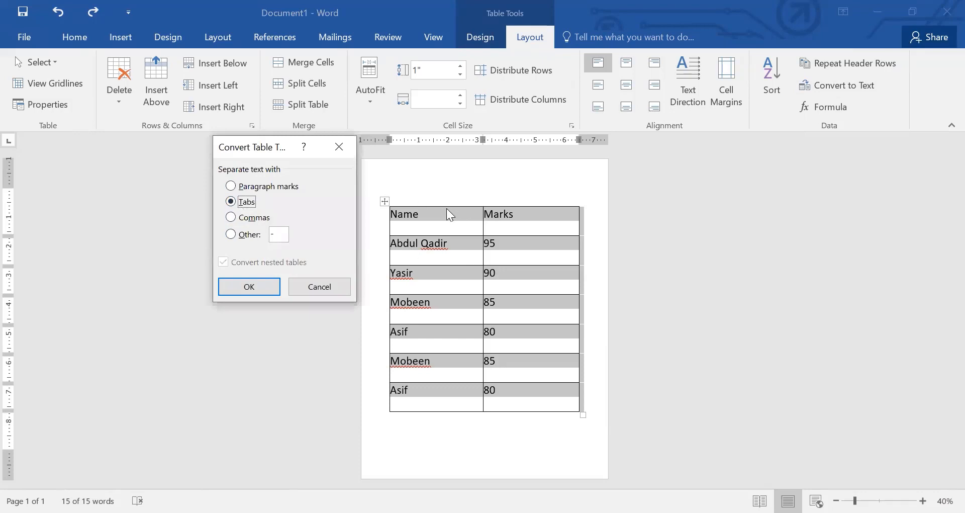
pyautogui.click(261, 282)
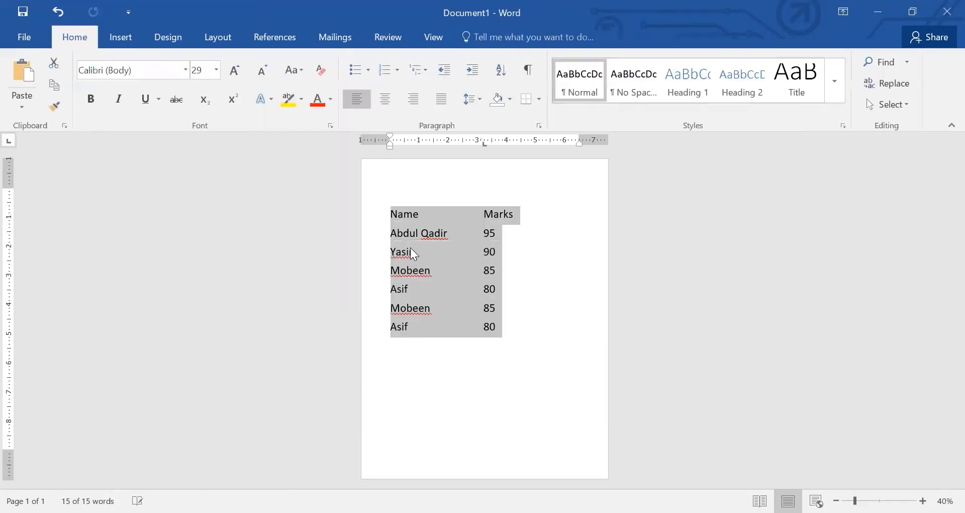
pyautogui.scroll(3, 415, 224)
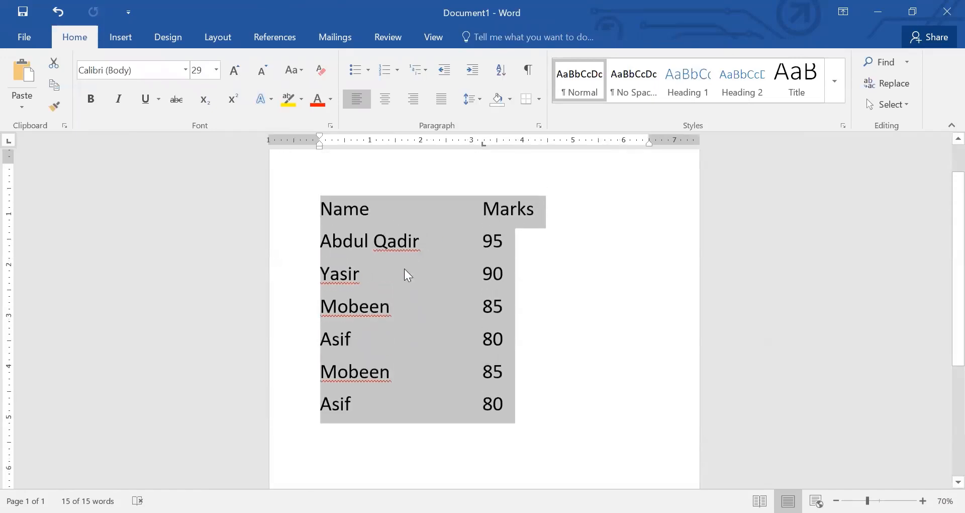
pyautogui.click(501, 412)
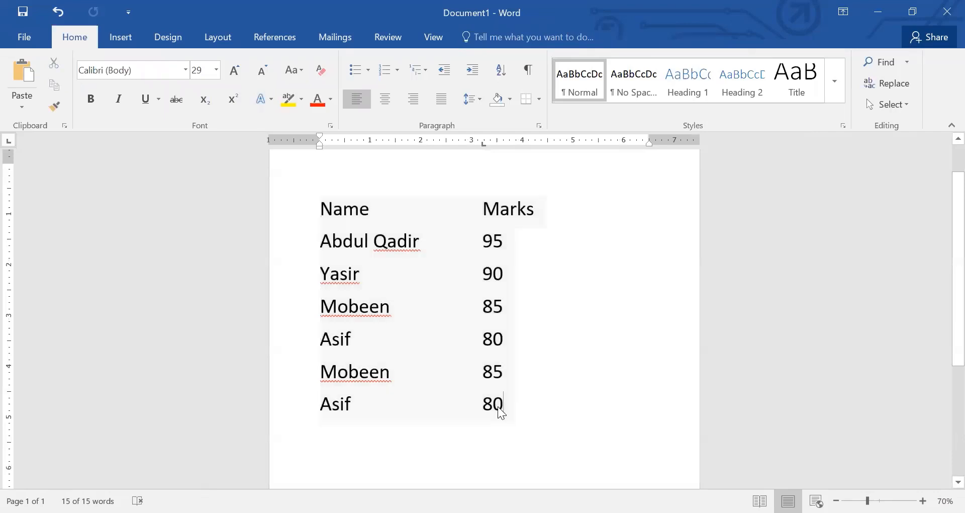
# Undo the conversion to tab-separated text so the names and marks are a table again
pyautogui.moveTo(411, 376); pyautogui.dragTo(295, 211)
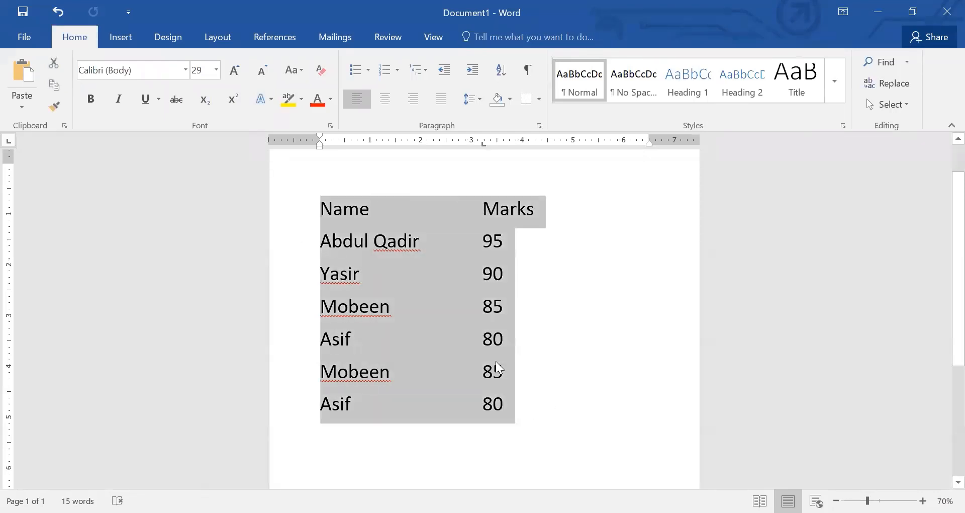
pyautogui.hotkey('ctrl', 'z')
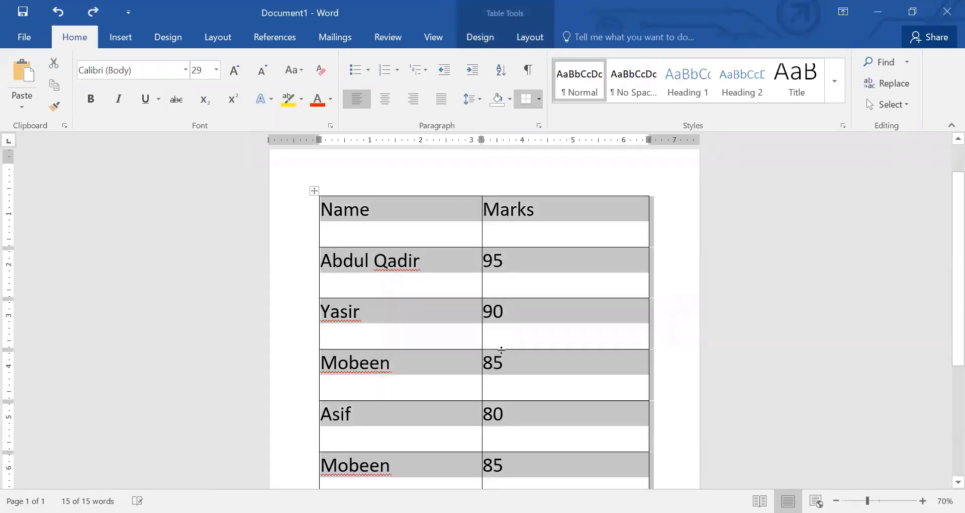
pyautogui.scroll(-1, 542, 305)
pyautogui.scroll(-3, 542, 304)
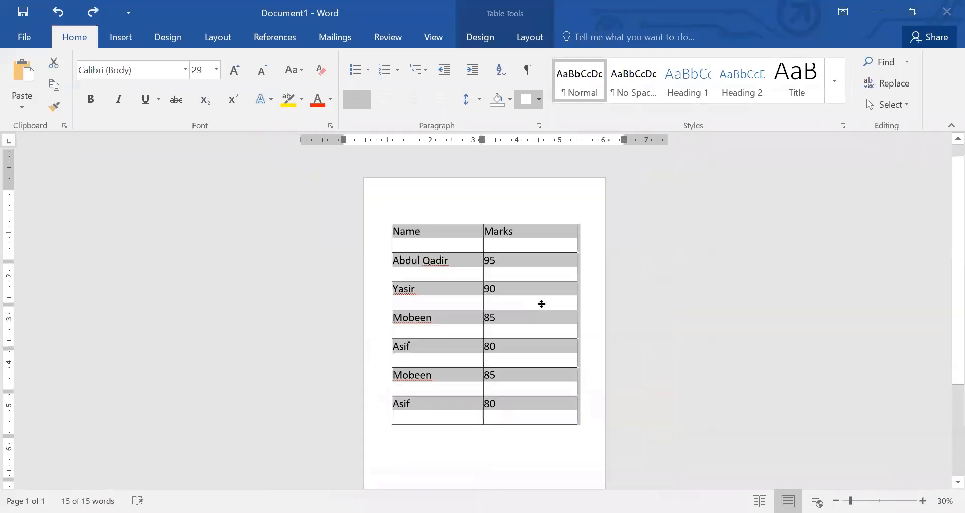
# Convert the table to text, using a colon as the custom separator
pyautogui.click(530, 41)
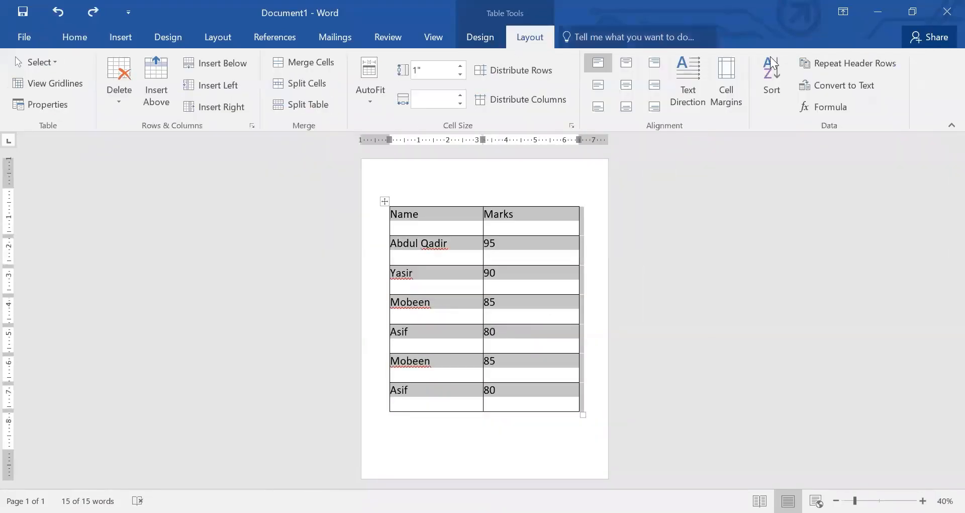
pyautogui.click(851, 90)
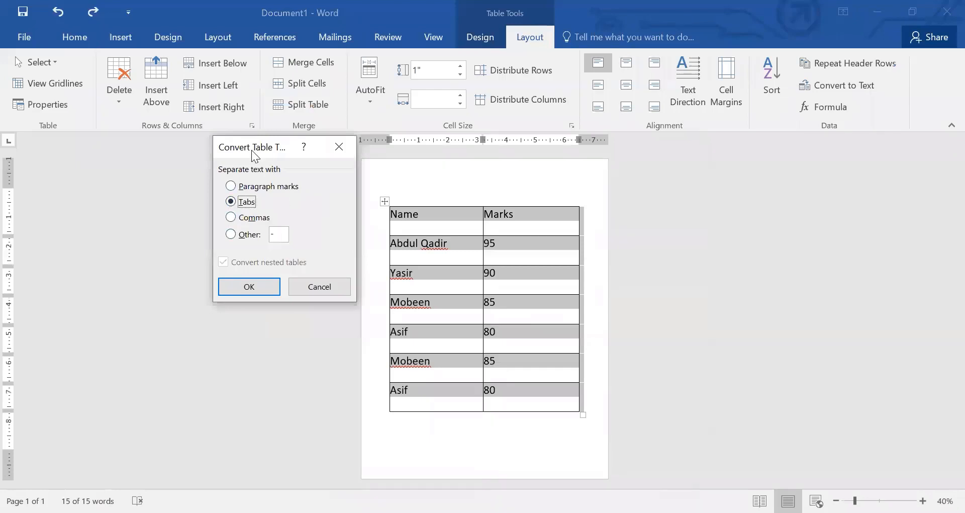
pyautogui.moveTo(255, 156); pyautogui.dragTo(632, 140)
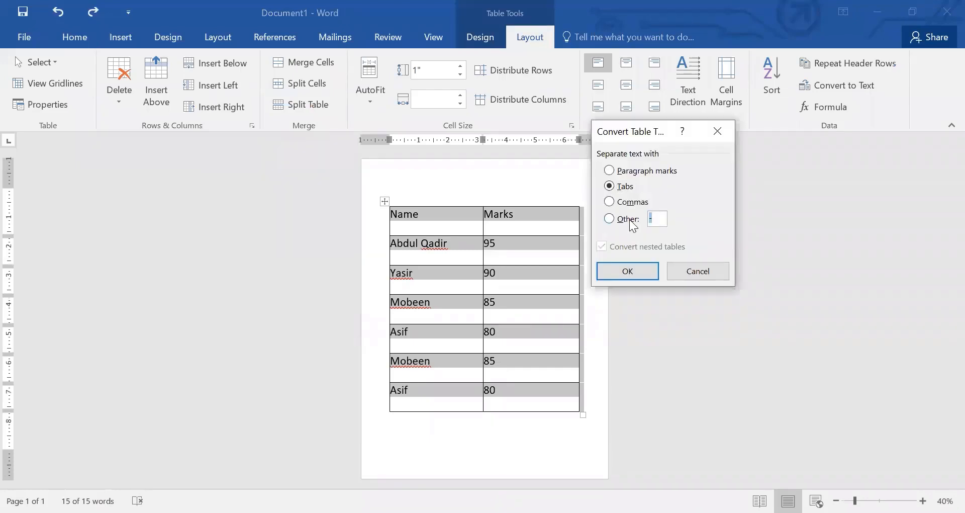
pyautogui.click(632, 221)
pyautogui.click(656, 215)
pyautogui.write(':')
pyautogui.click(633, 275)
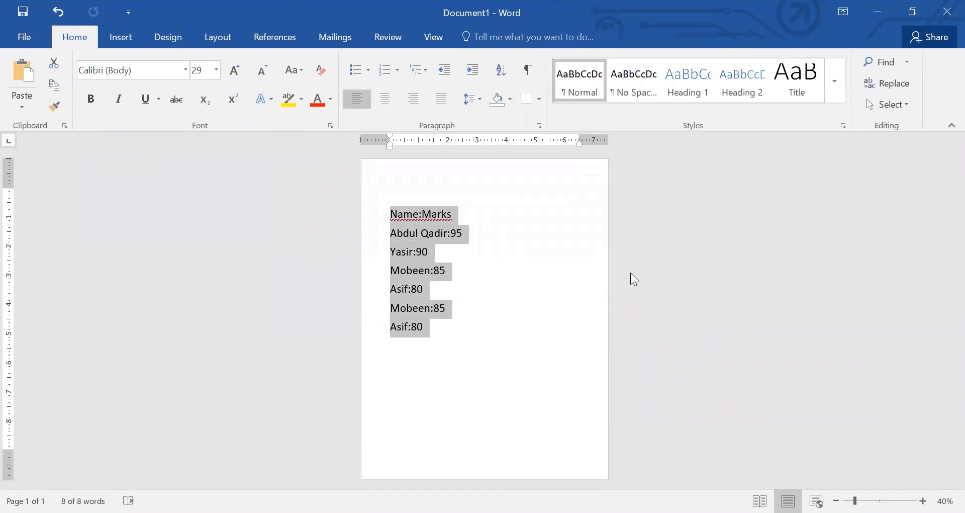
# Examine the colons separating each name from its marks in the converted text
pyautogui.click(477, 241)
pyautogui.scroll(5, 469, 252)
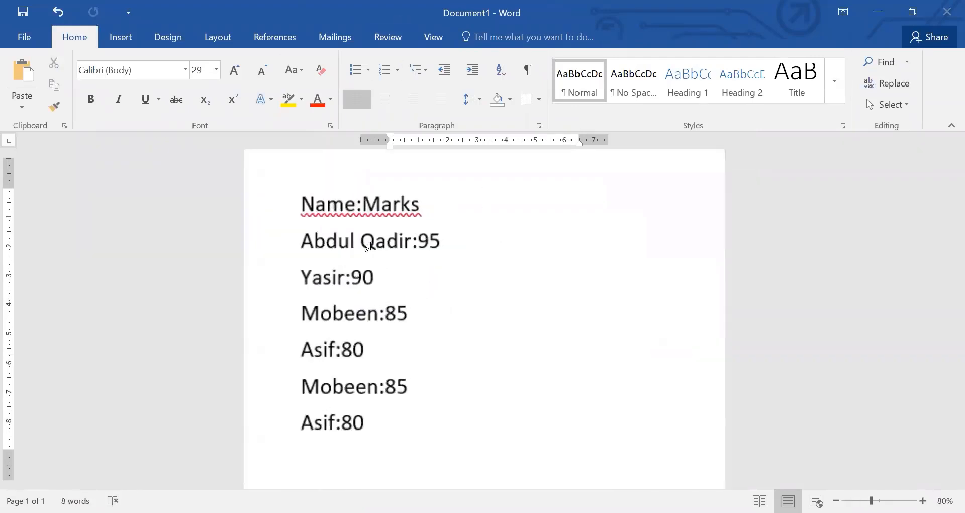
pyautogui.scroll(-1, 335, 269)
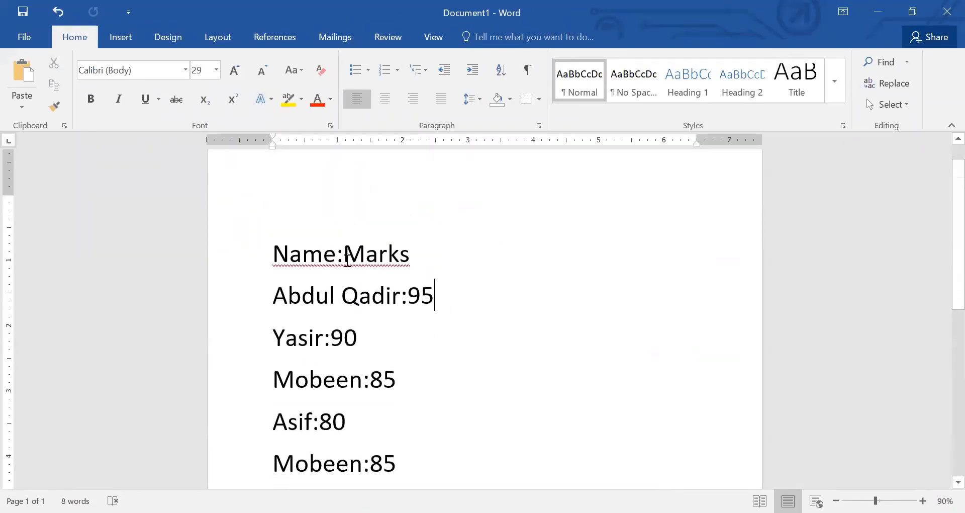
pyautogui.click(344, 259)
pyautogui.moveTo(401, 301); pyautogui.dragTo(409, 301)
pyautogui.click(424, 299)
pyautogui.click(359, 345)
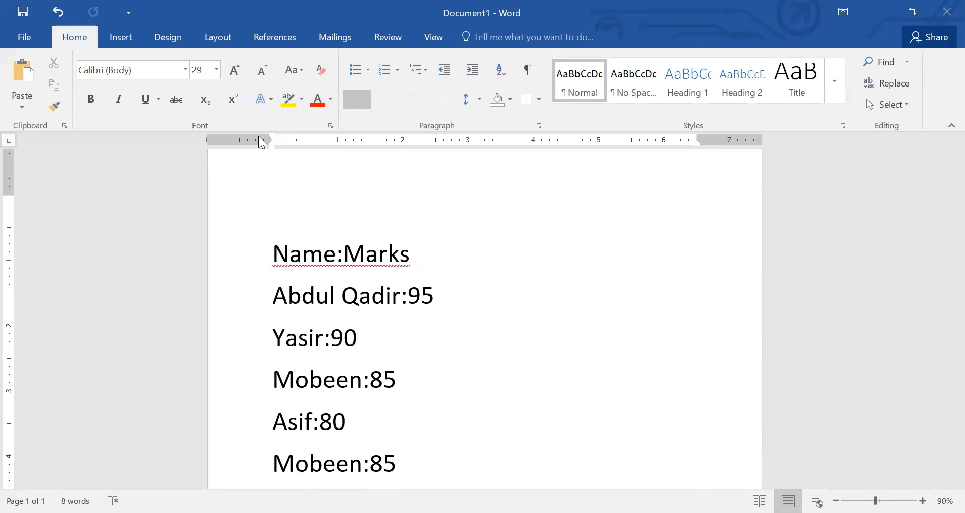
pyautogui.scroll(-2, 369, 324)
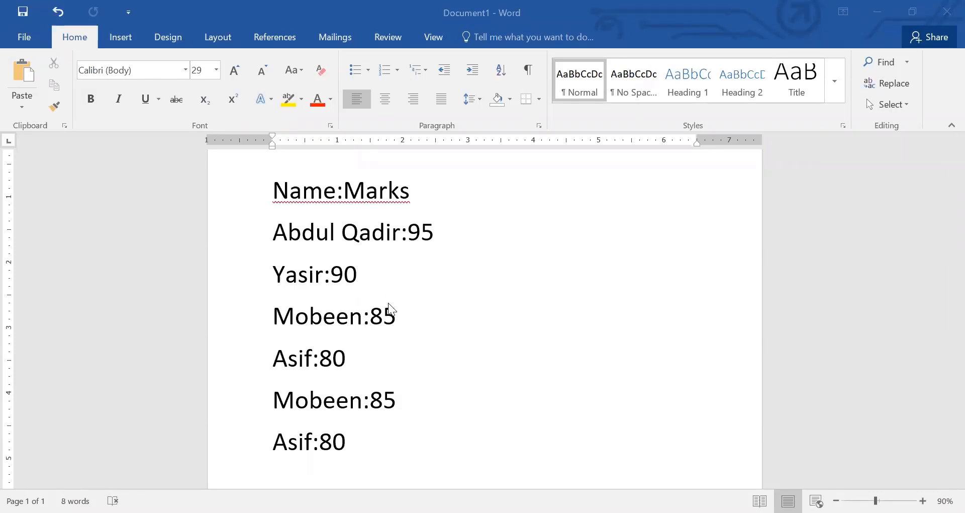
pyautogui.moveTo(368, 317); pyautogui.dragTo(359, 361)
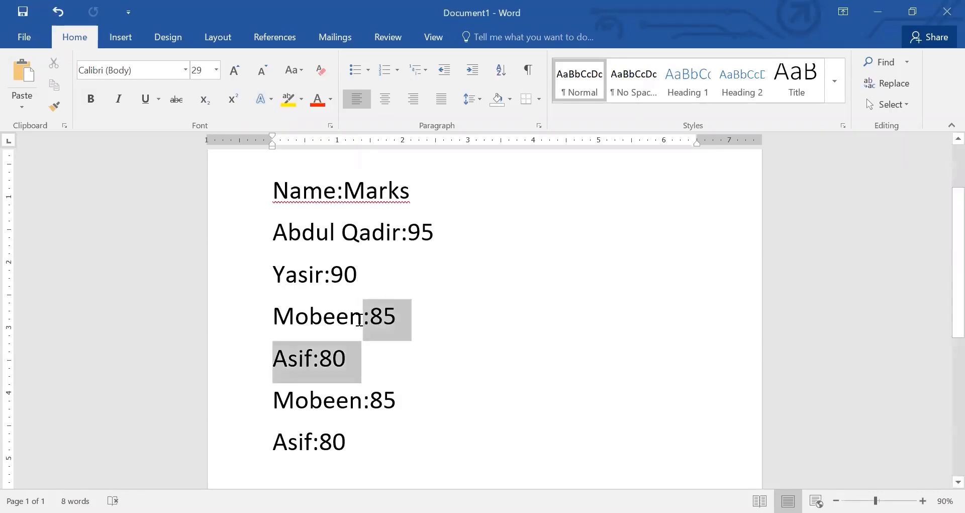
pyautogui.click(382, 316)
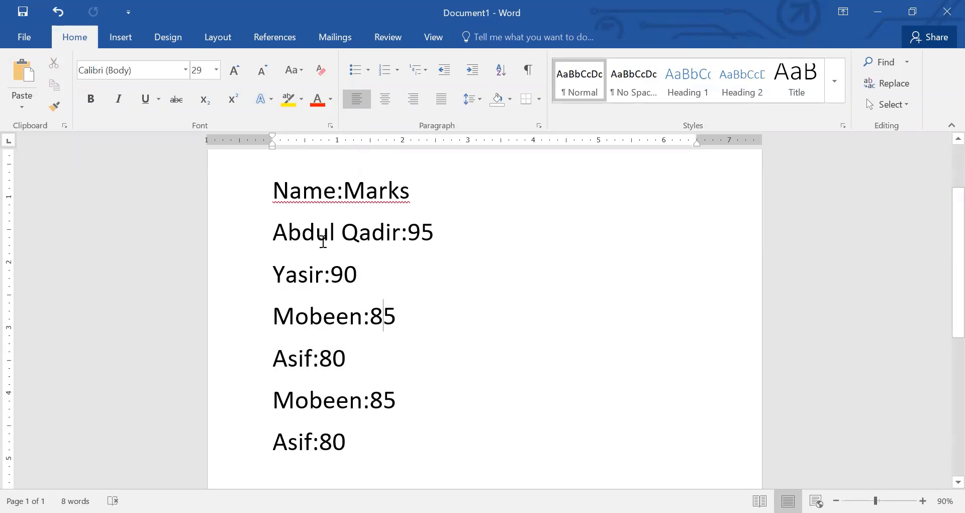
pyautogui.doubleClick(341, 195)
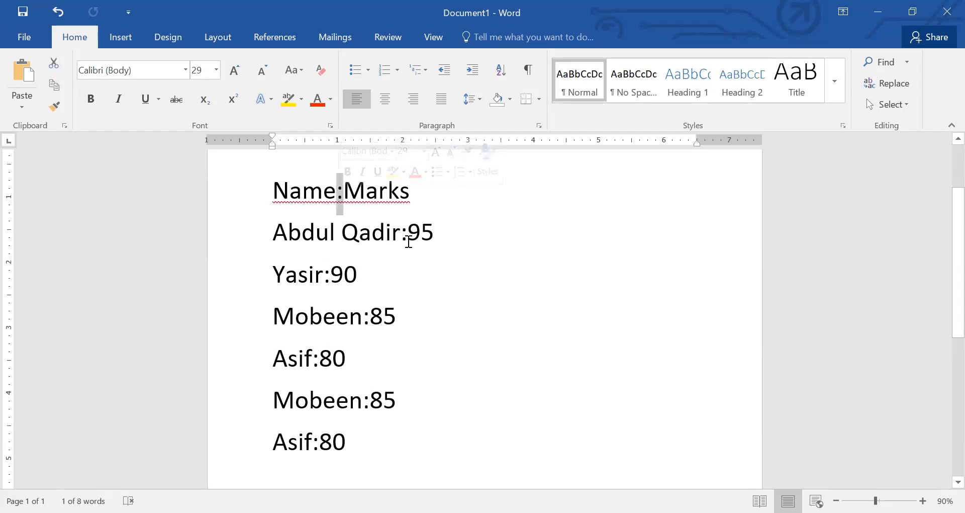
pyautogui.doubleClick(403, 240)
pyautogui.doubleClick(328, 276)
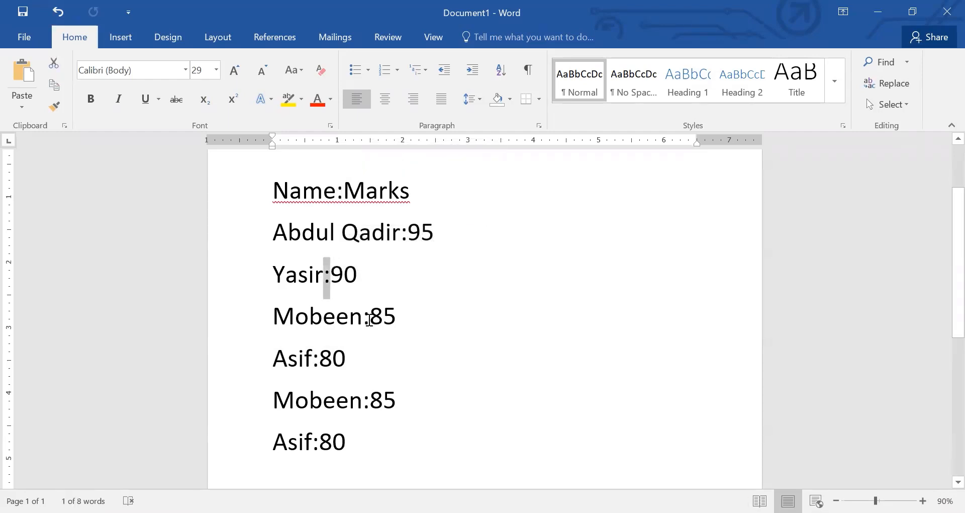
pyautogui.doubleClick(367, 316)
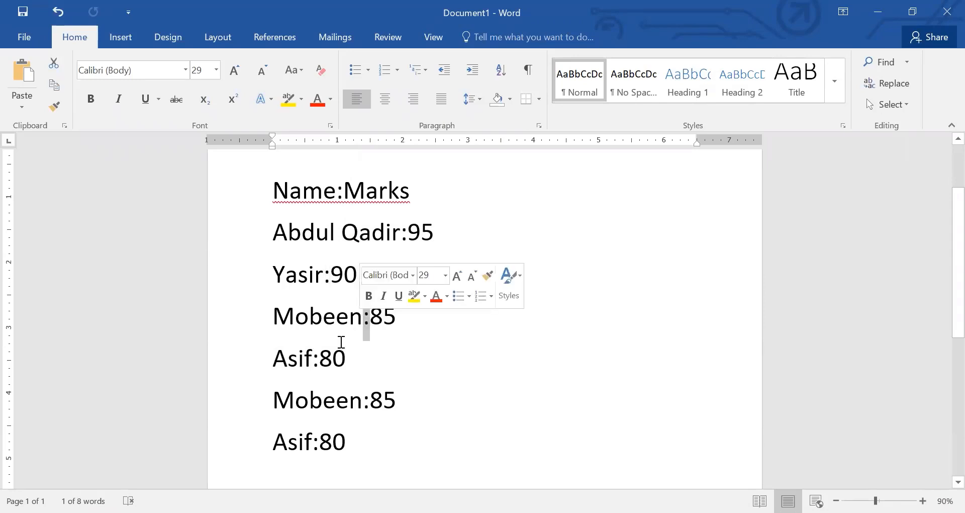
pyautogui.click(312, 361)
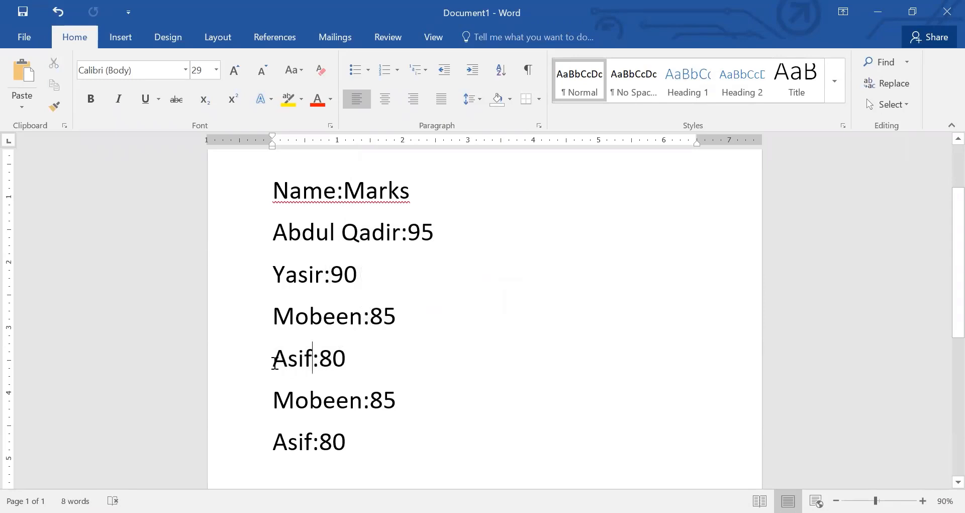
pyautogui.moveTo(274, 361); pyautogui.dragTo(312, 362)
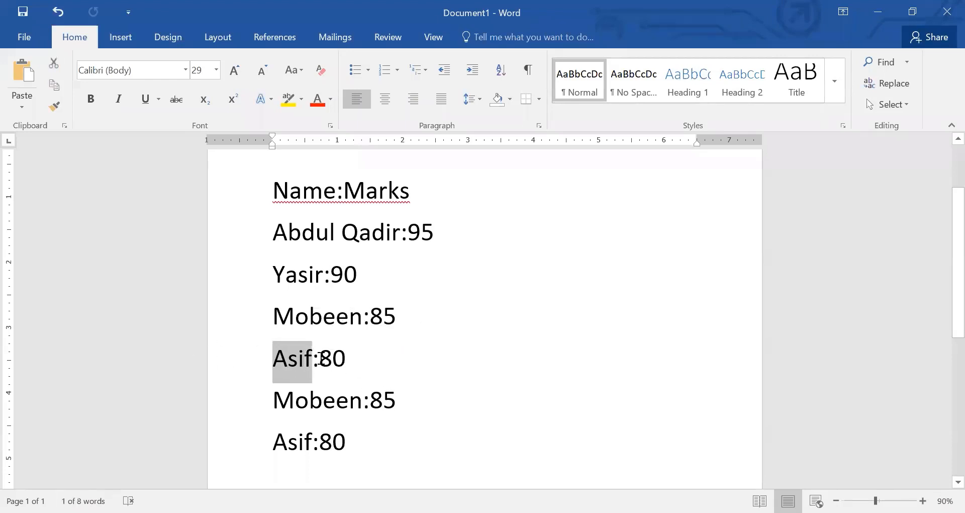
pyautogui.moveTo(321, 358)
pyautogui.mouseDown()
pyautogui.moveTo(339, 358)
pyautogui.moveTo(316, 362)
pyautogui.mouseUp()
pyautogui.click(336, 358)
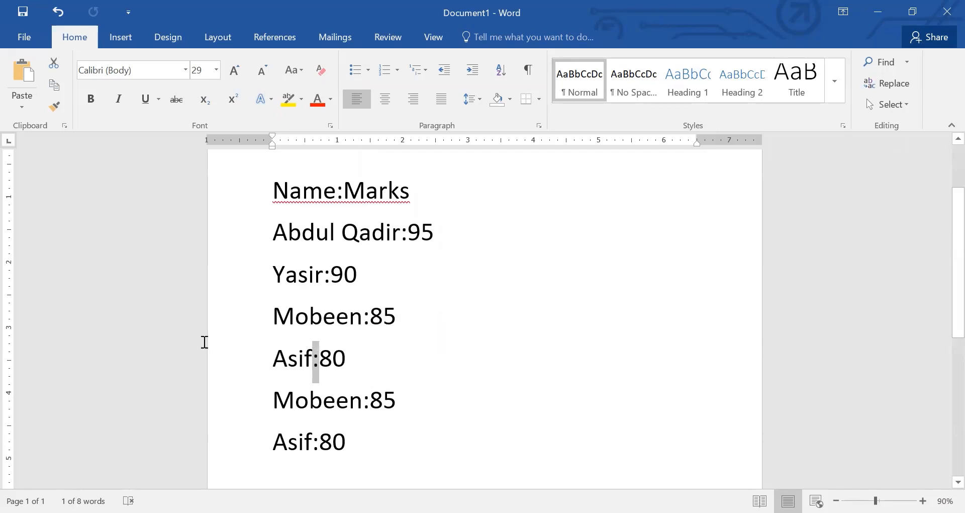
# Convert all the colon-separated lines into a two-column table, splitting the text at a custom colon separator
pyautogui.moveTo(205, 342); pyautogui.dragTo(265, 303)
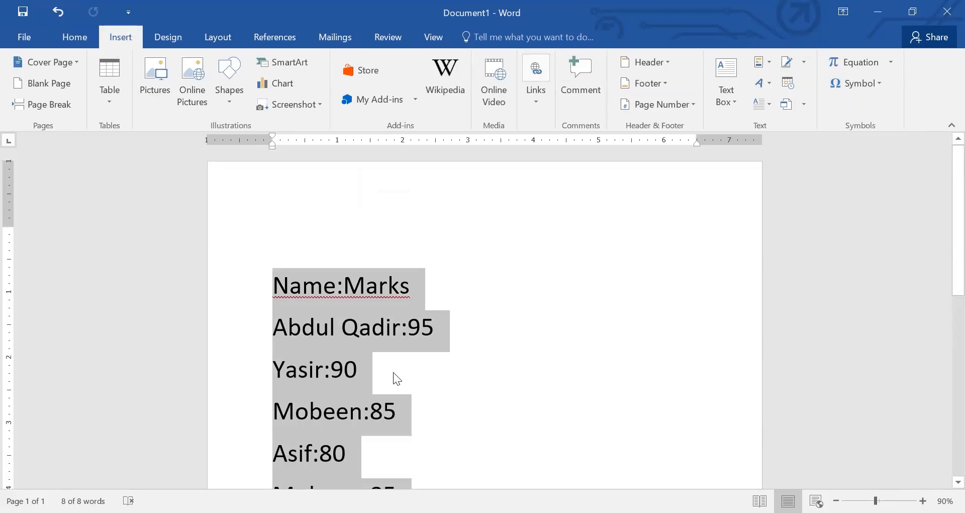
pyautogui.scroll(-2, 394, 377)
pyautogui.scroll(-2, 393, 372)
pyautogui.scroll(3, 393, 373)
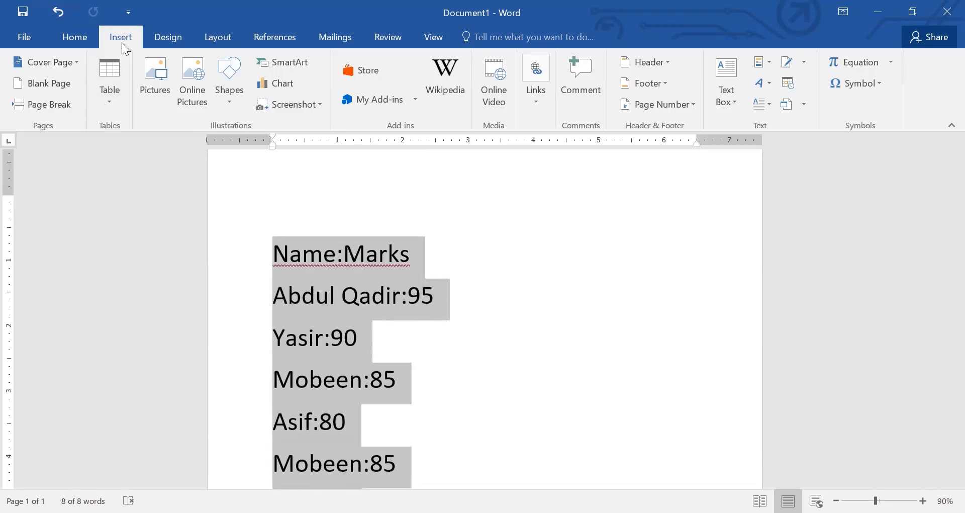
pyautogui.click(117, 98)
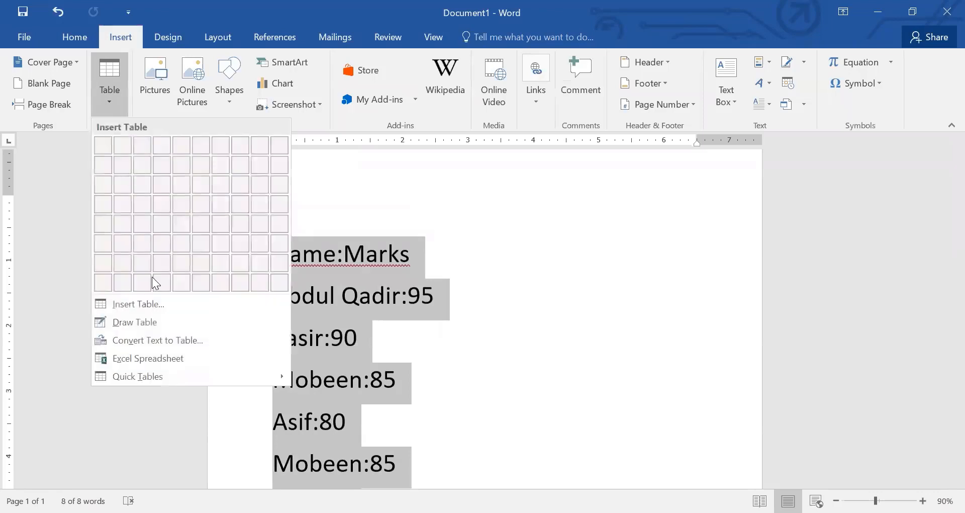
pyautogui.click(199, 341)
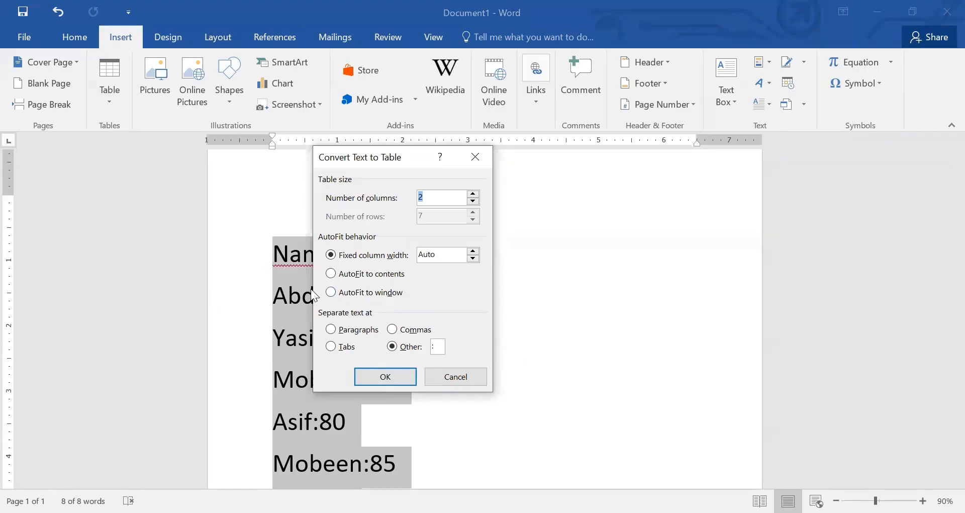
pyautogui.doubleClick(435, 351)
pyautogui.write(':')
pyautogui.click(388, 386)
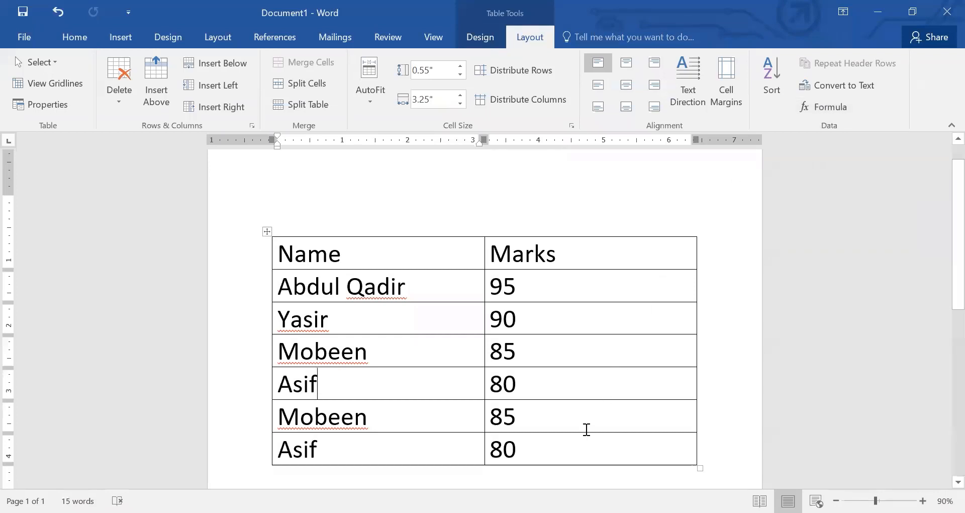
# Add a new row at the end of the table and label its first cell Total
pyautogui.scroll(-2, 586, 427)
pyautogui.click(591, 388)
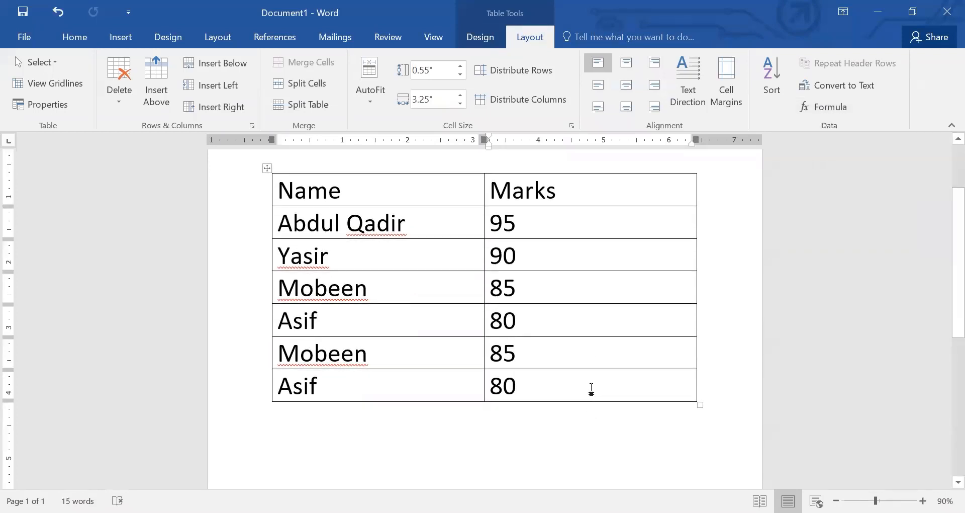
pyautogui.press('Tab')
pyautogui.write('Total')
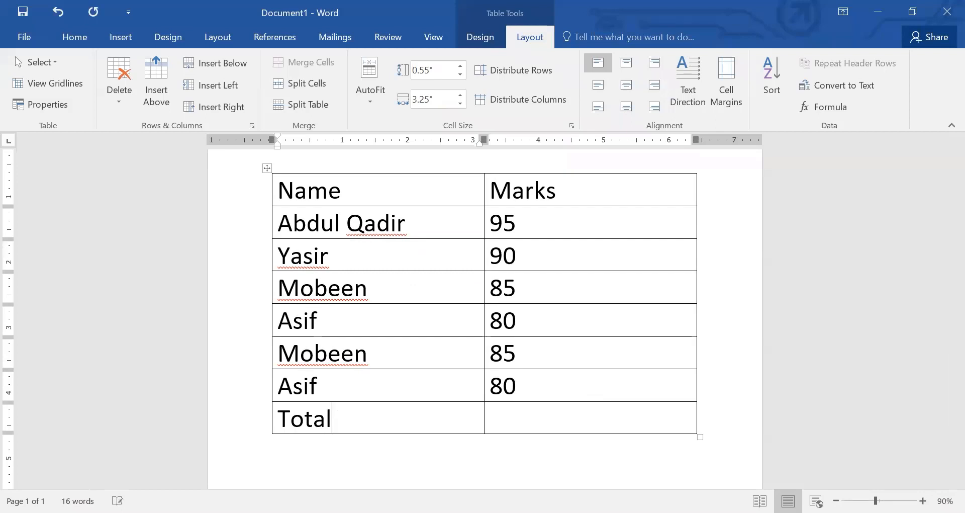
pyautogui.press('Tab')
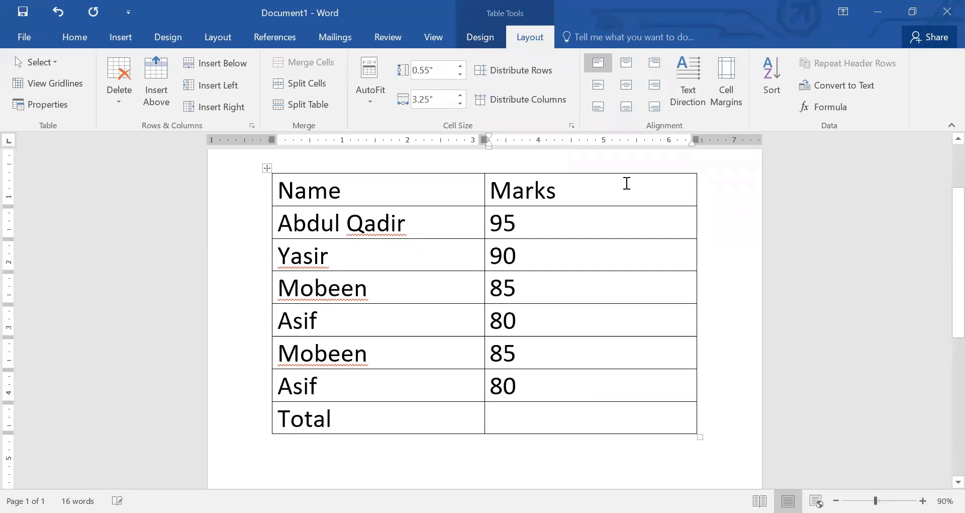
# Insert the formula =SUM(ABOVE) in the Marks cell of the Total row to add up the marks
pyautogui.scroll(-1, 626, 180)
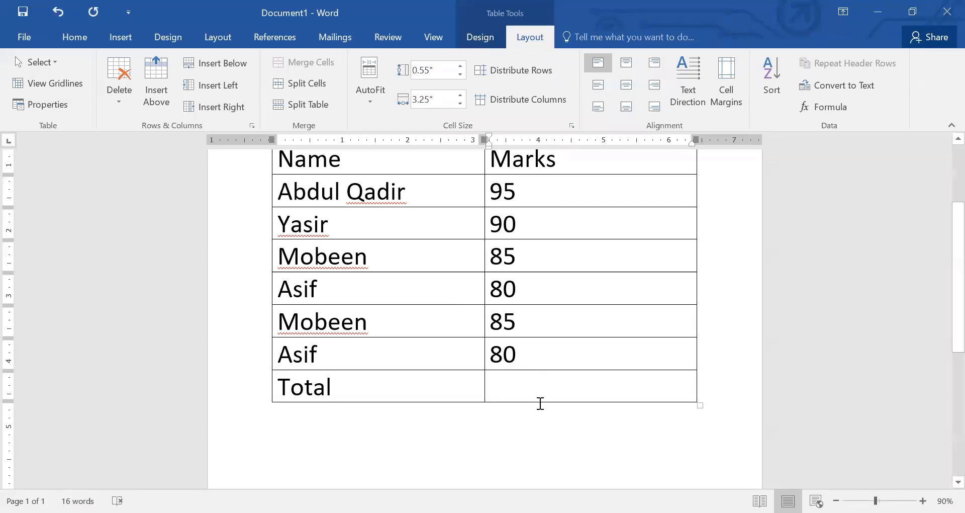
pyautogui.scroll(1, 491, 217)
pyautogui.moveTo(489, 221)
pyautogui.mouseDown()
pyautogui.moveTo(529, 287)
pyautogui.moveTo(543, 386)
pyautogui.mouseUp()
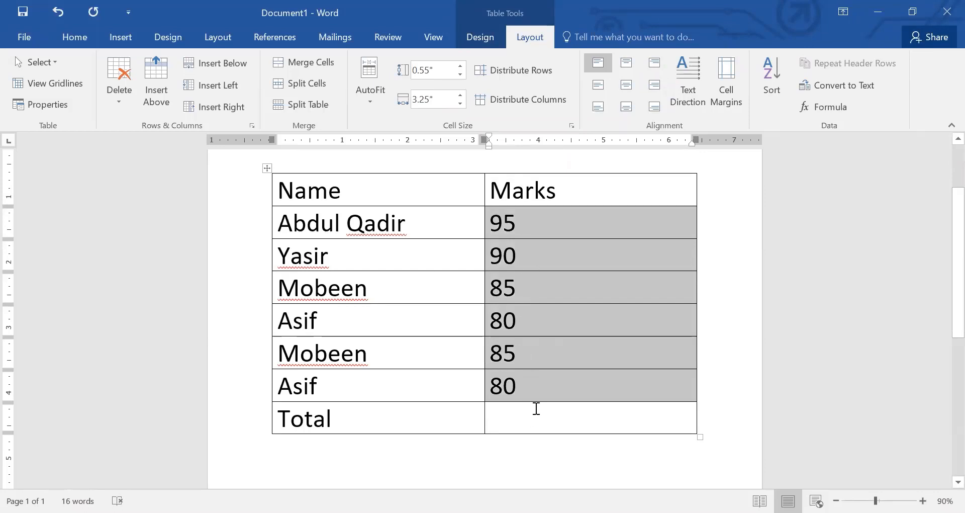
pyautogui.click(527, 417)
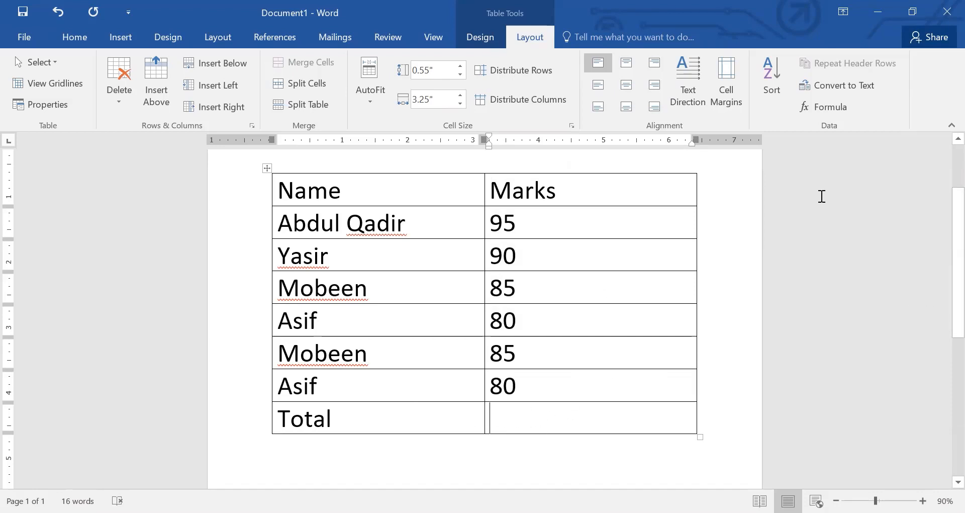
pyautogui.click(840, 113)
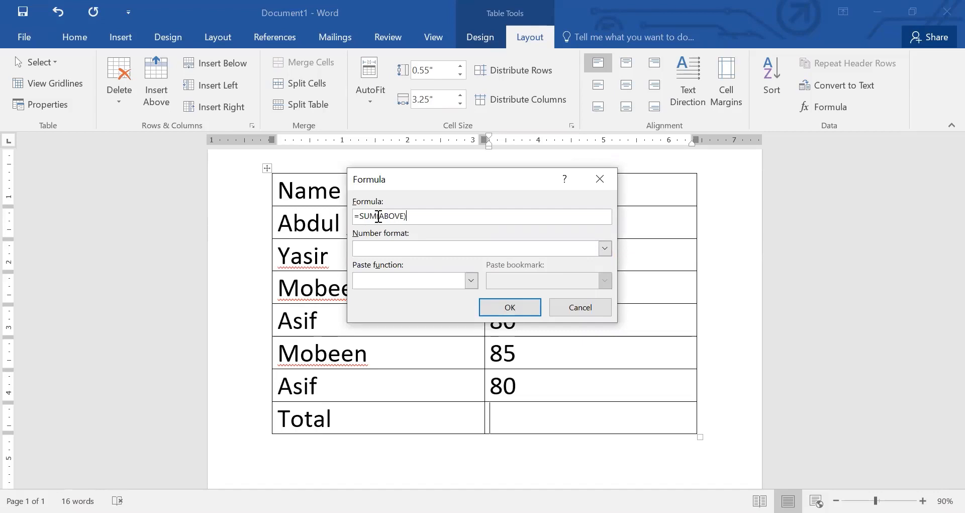
pyautogui.moveTo(377, 218); pyautogui.dragTo(360, 217)
pyautogui.click(424, 218)
pyautogui.moveTo(379, 218); pyautogui.dragTo(405, 215)
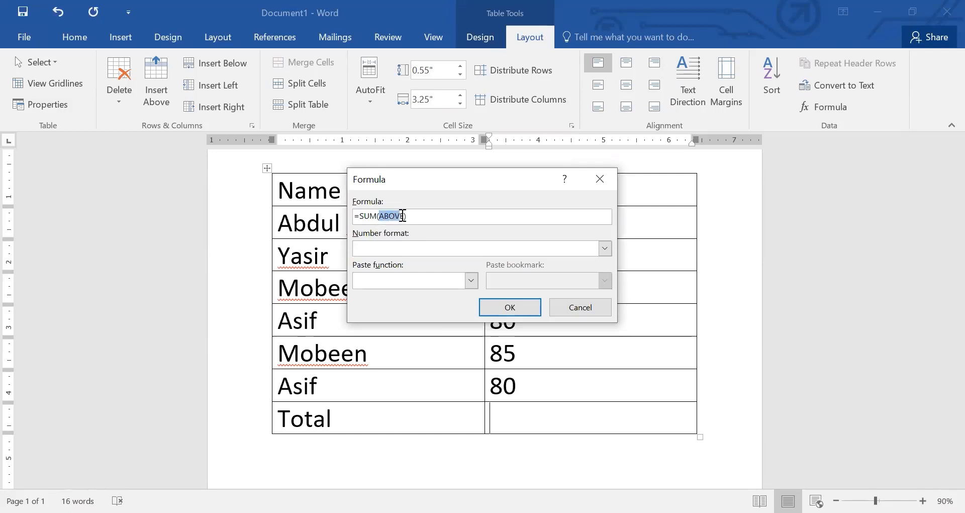
pyautogui.click(430, 215)
pyautogui.click(476, 283)
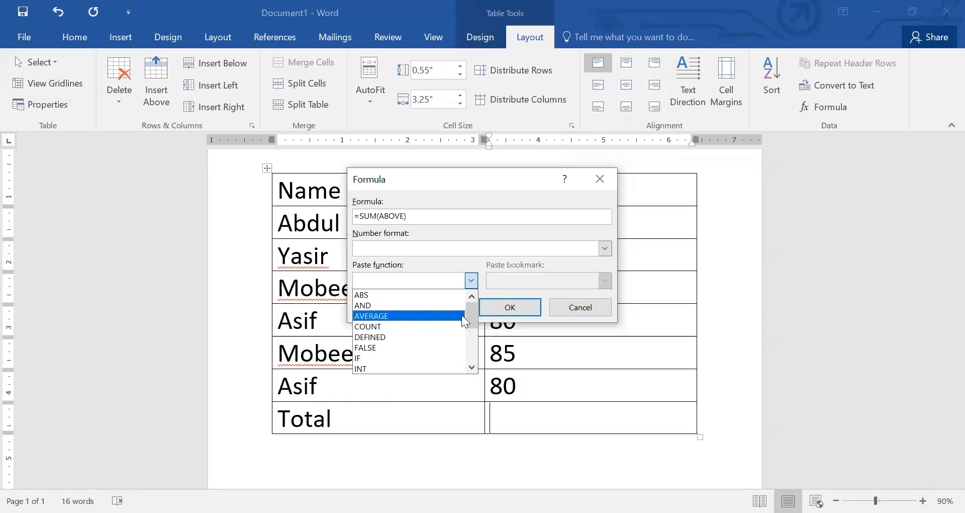
pyautogui.moveTo(471, 309); pyautogui.dragTo(468, 273)
pyautogui.click(412, 215)
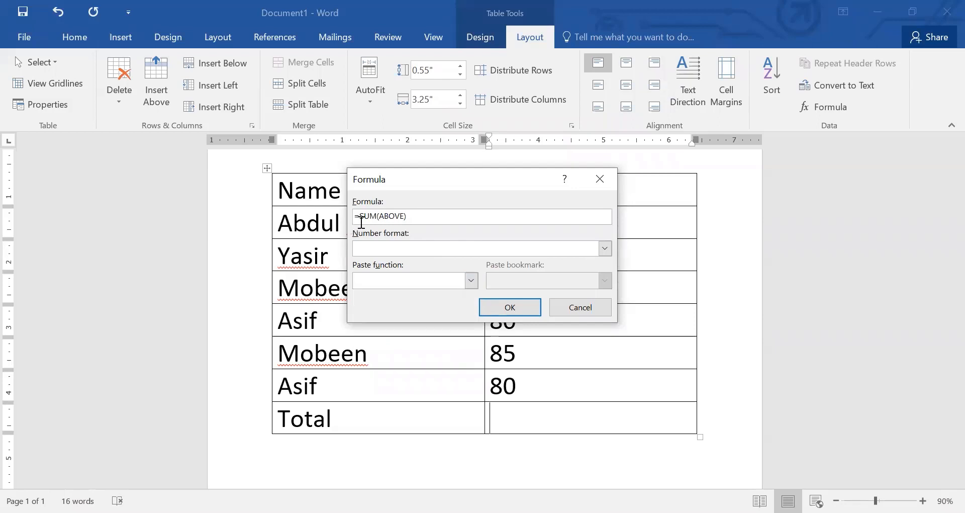
pyautogui.click(509, 307)
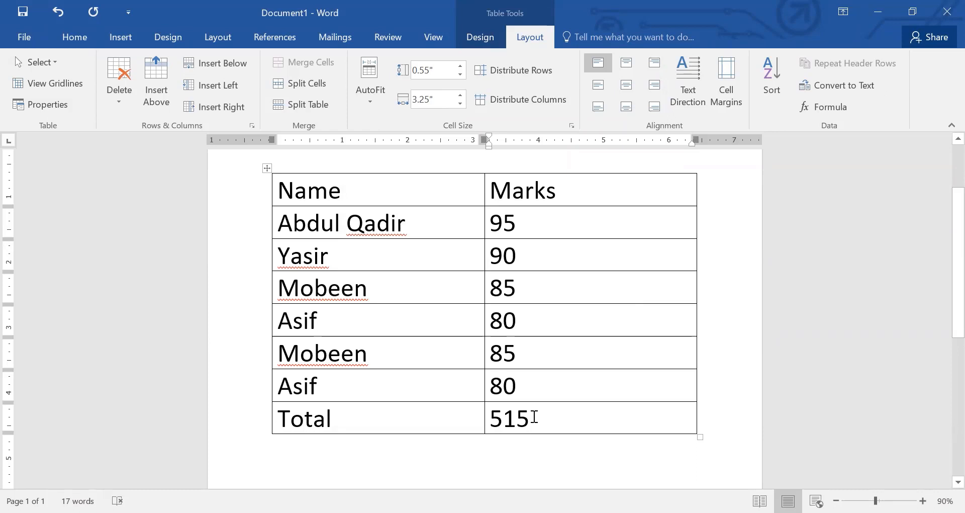
# Undo the sum formula and the added Total row at the end of the table
pyautogui.hotkey('ctrl', 'z')
pyautogui.hotkey('ctrl', 'z')
pyautogui.hotkey('ctrl', 'z')
pyautogui.hotkey('ctrl', 'z')
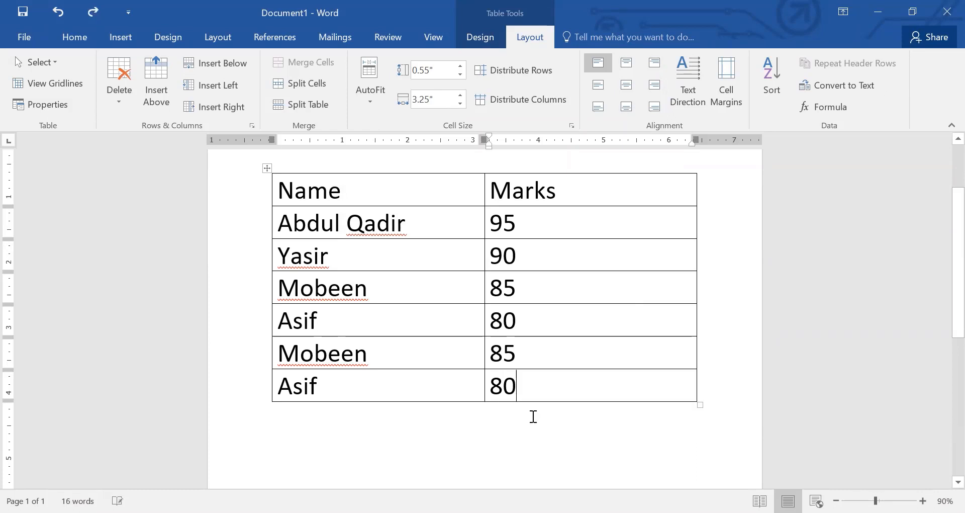
# Add a third column to the table, rename the Marks heading to Maths and head the new column English
pyautogui.moveTo(691, 165)
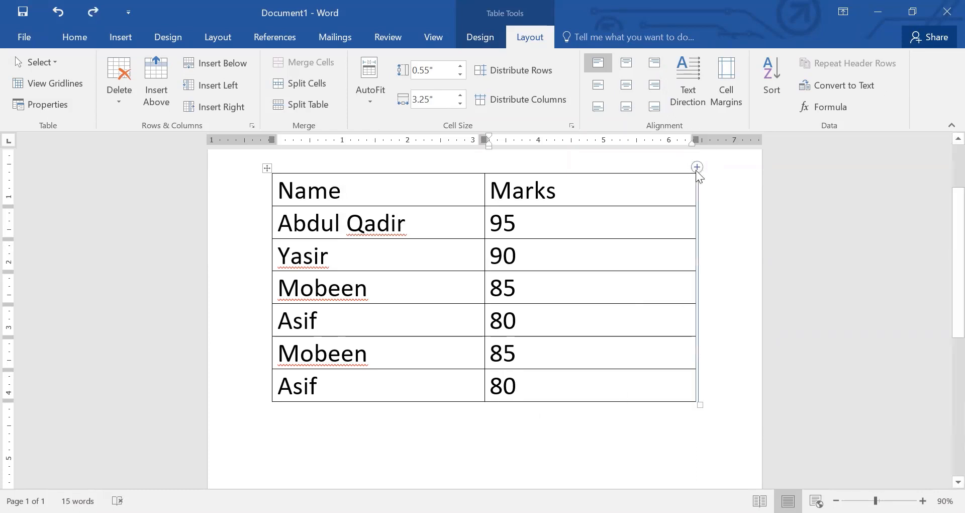
pyautogui.click(697, 168)
pyautogui.moveTo(503, 194); pyautogui.dragTo(437, 201)
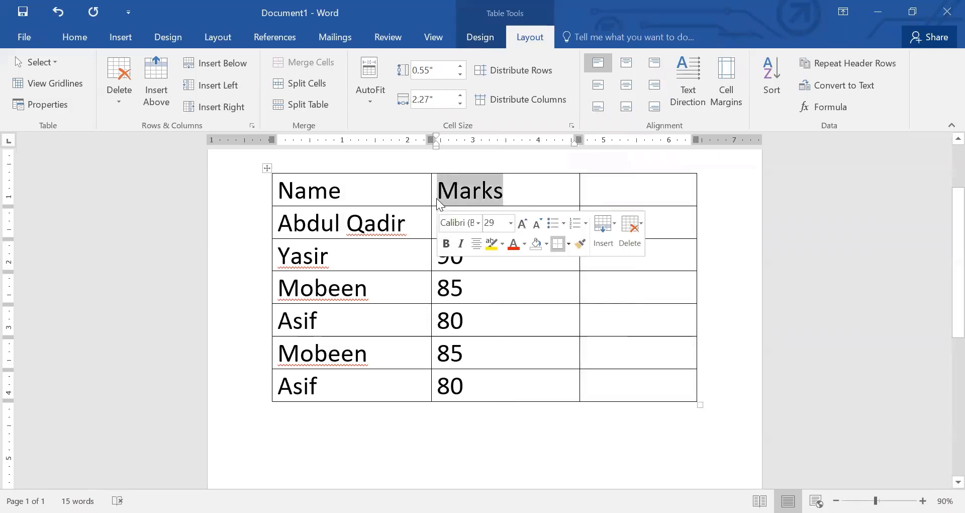
pyautogui.write('Maths')
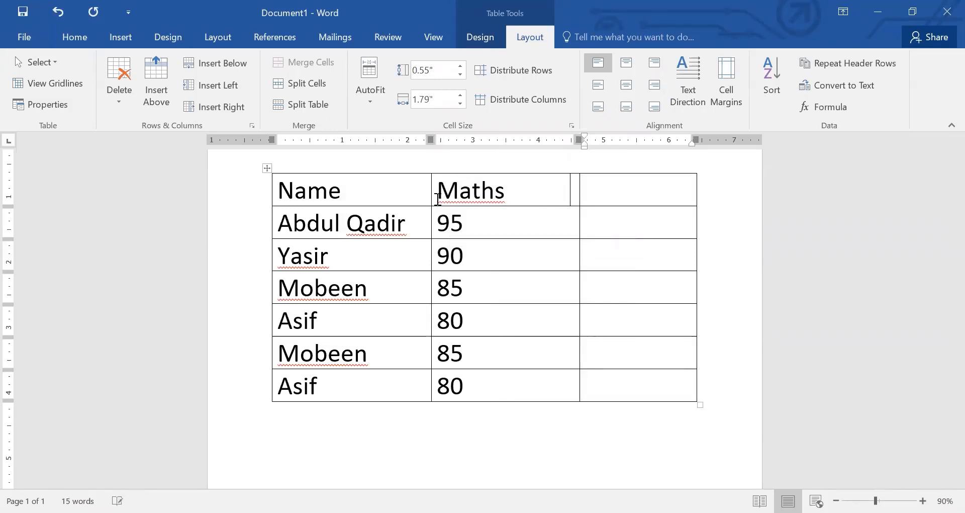
pyautogui.press('Tab')
pyautogui.write('Englis')
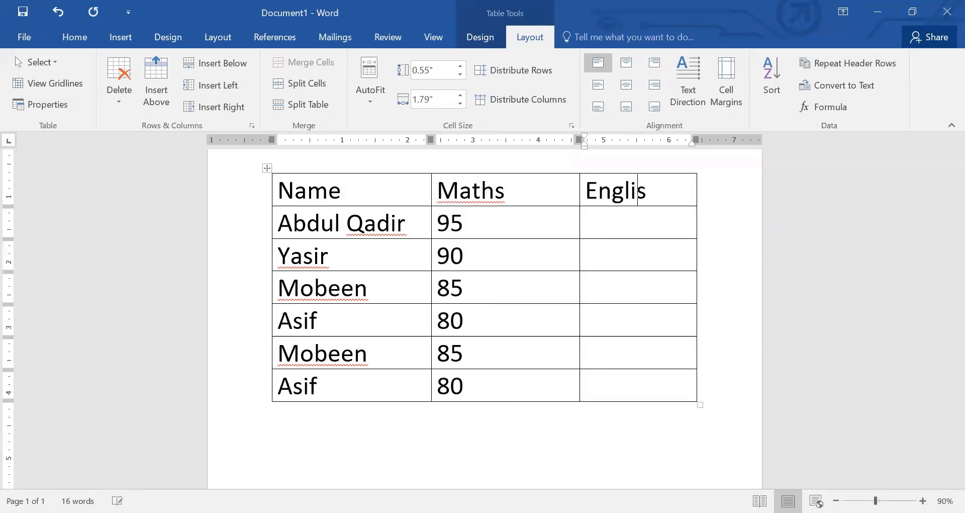
pyautogui.write('h')
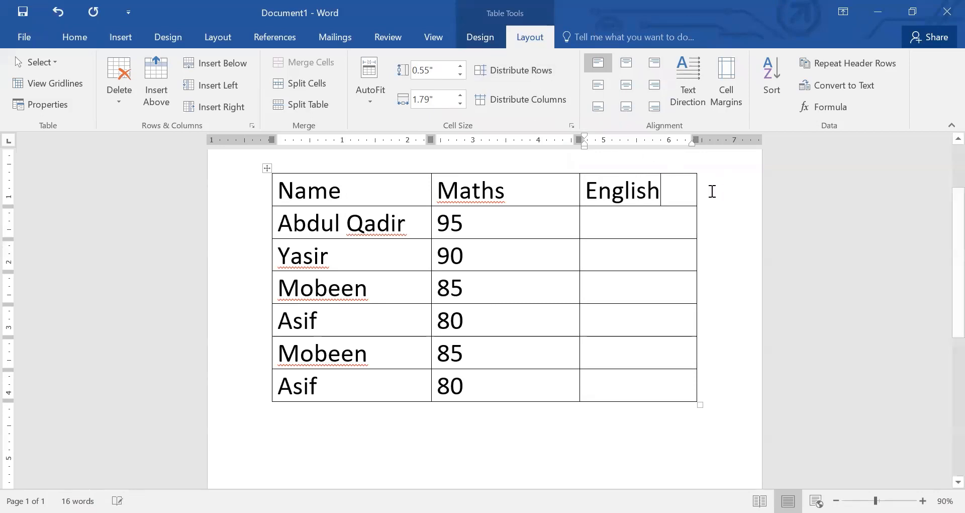
# Add a fourth column headed Total after English, and reduce the whole table's font size by one point
pyautogui.click(698, 167)
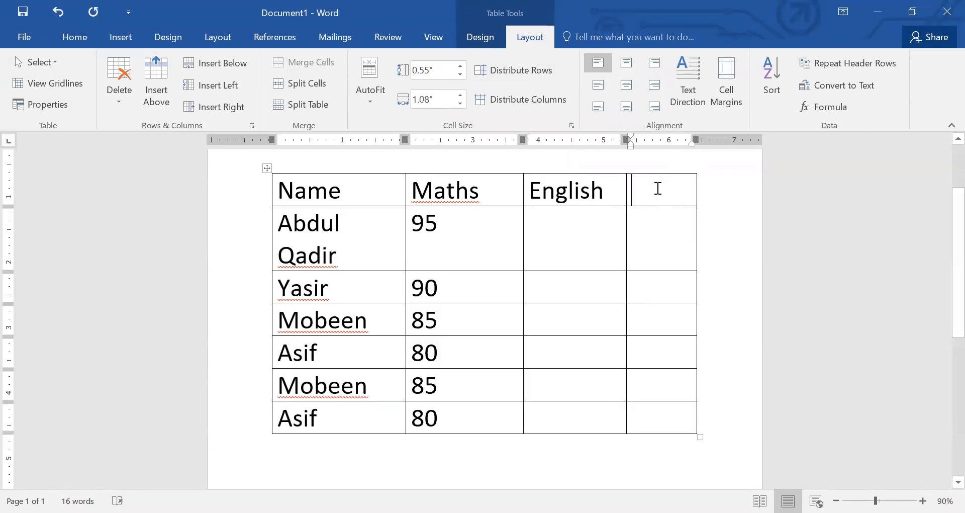
pyautogui.write('Total')
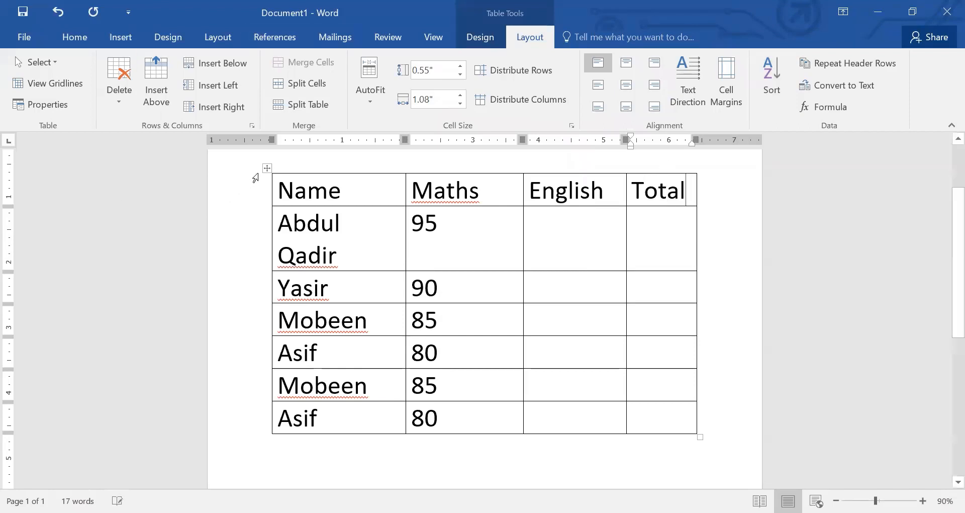
pyautogui.click(266, 170)
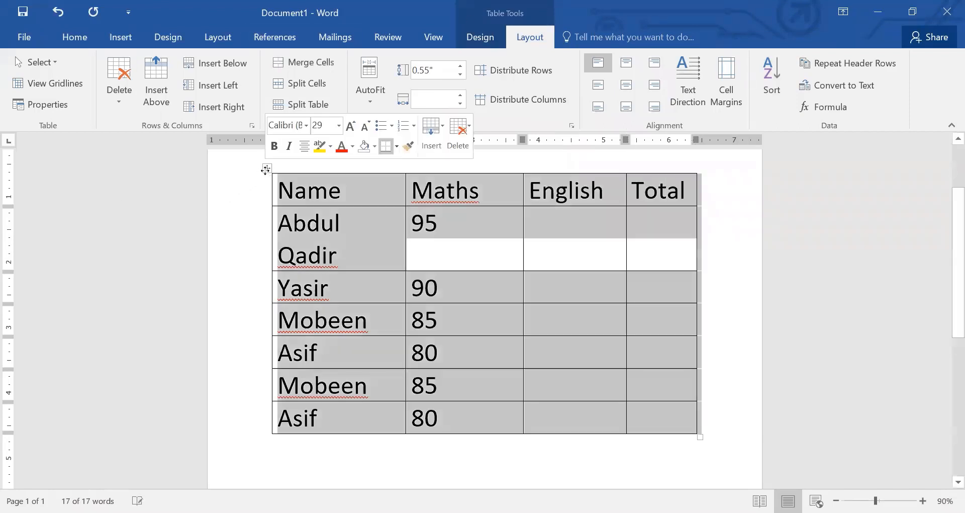
pyautogui.hotkey('ctrl', '[')
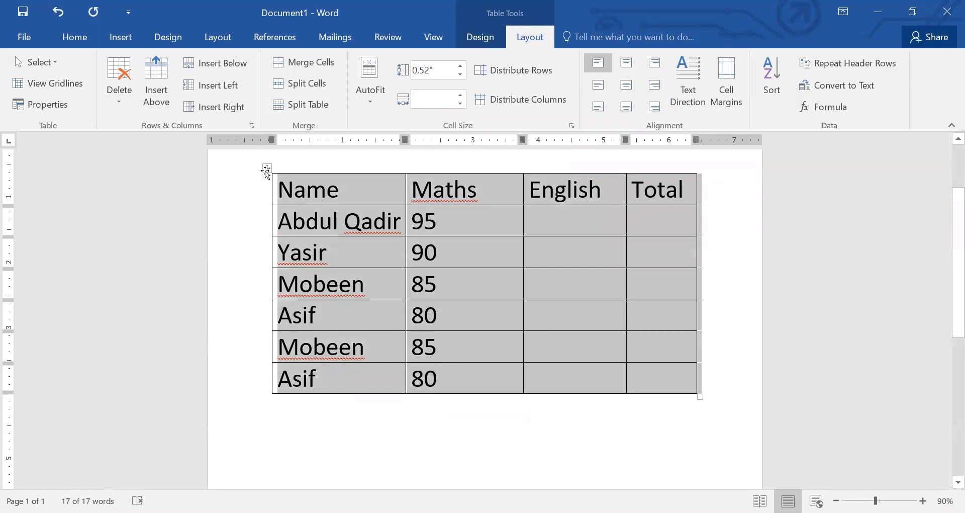
# Fill the English column with the marks 90, 85, 80, 82, 83 and 81 from the first student down
pyautogui.click(558, 215)
pyautogui.write('90')
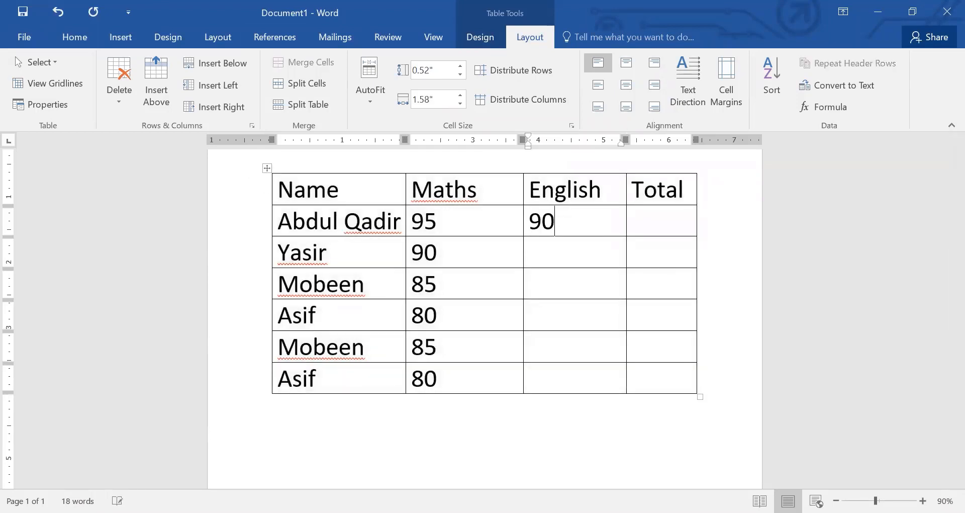
pyautogui.press('Down')
pyautogui.write('85')
pyautogui.press('Down')
pyautogui.write('80')
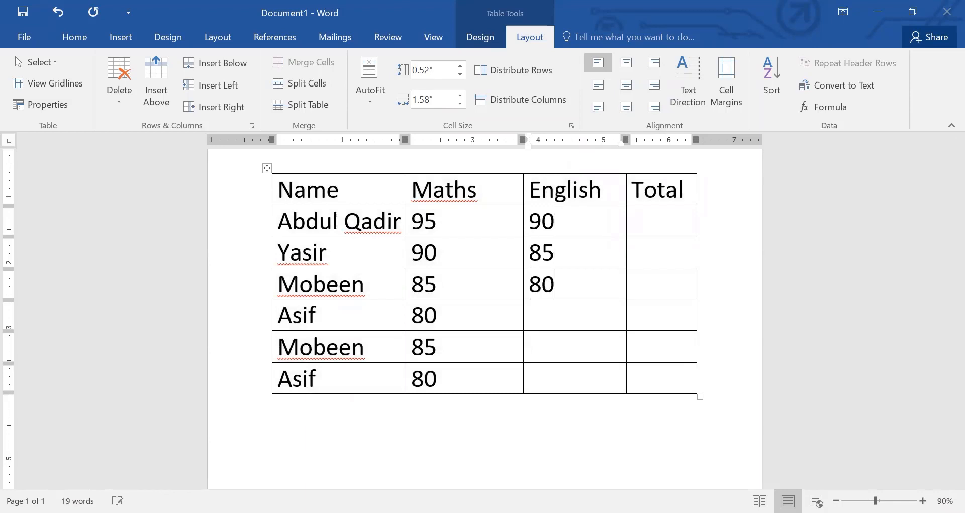
pyautogui.press('Down')
pyautogui.write('82')
pyautogui.press('Down')
pyautogui.write('83')
pyautogui.press('Down')
pyautogui.write('81')
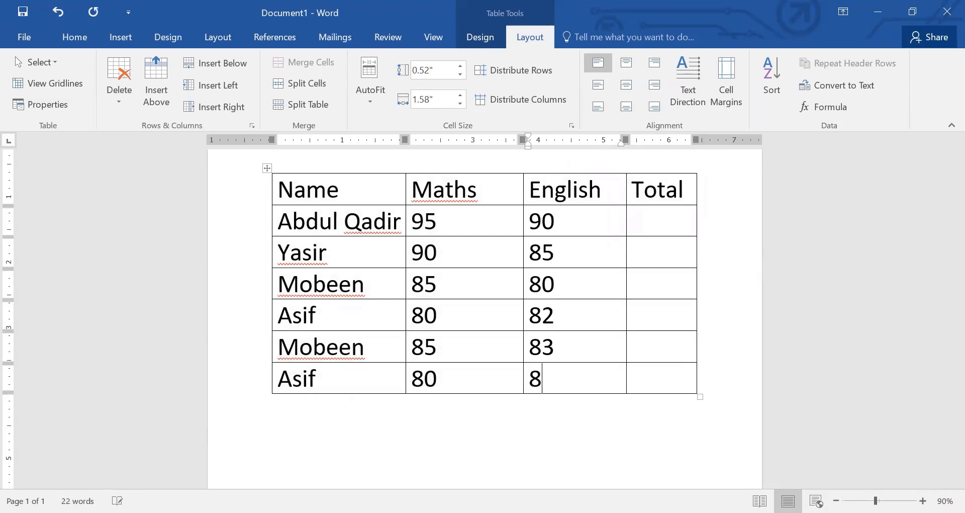
# Insert the formula =SUM(LEFT) in the first student's Total cell to add the Maths and English marks
pyautogui.press('Right')
pyautogui.press('Up')
pyautogui.press('Up')
pyautogui.press('Up')
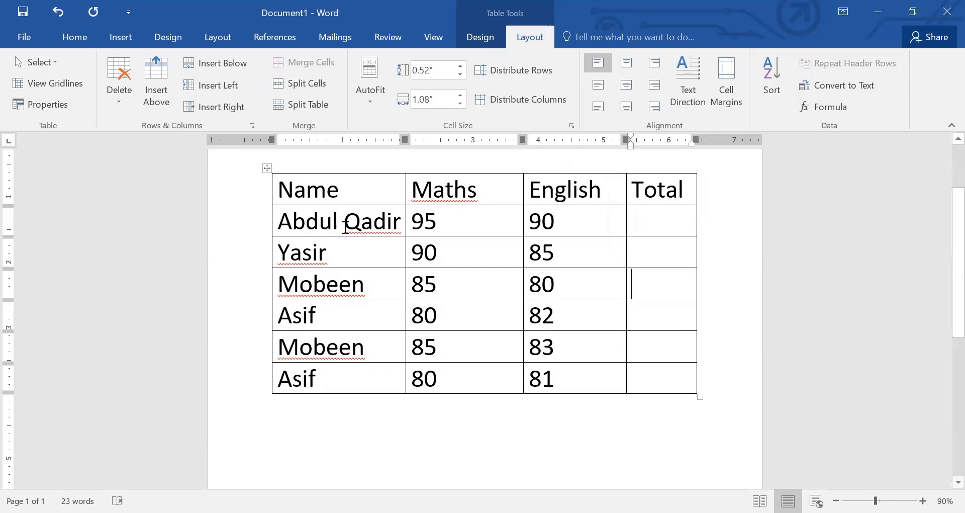
pyautogui.doubleClick(431, 224)
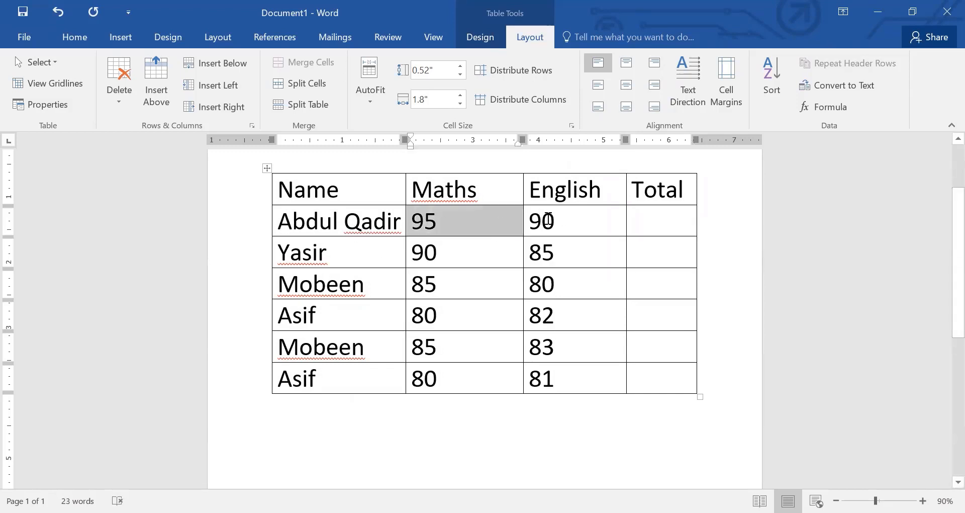
pyautogui.click(545, 219)
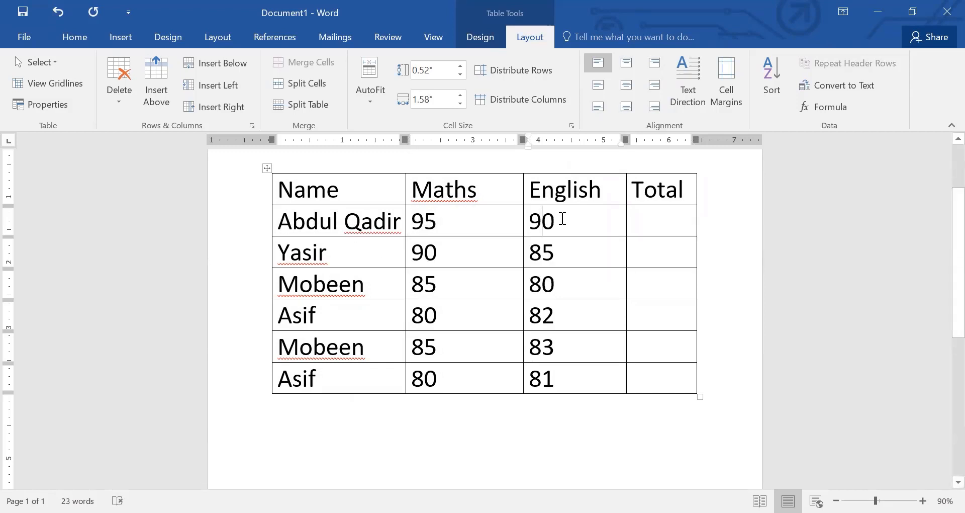
pyautogui.click(661, 217)
pyautogui.click(825, 107)
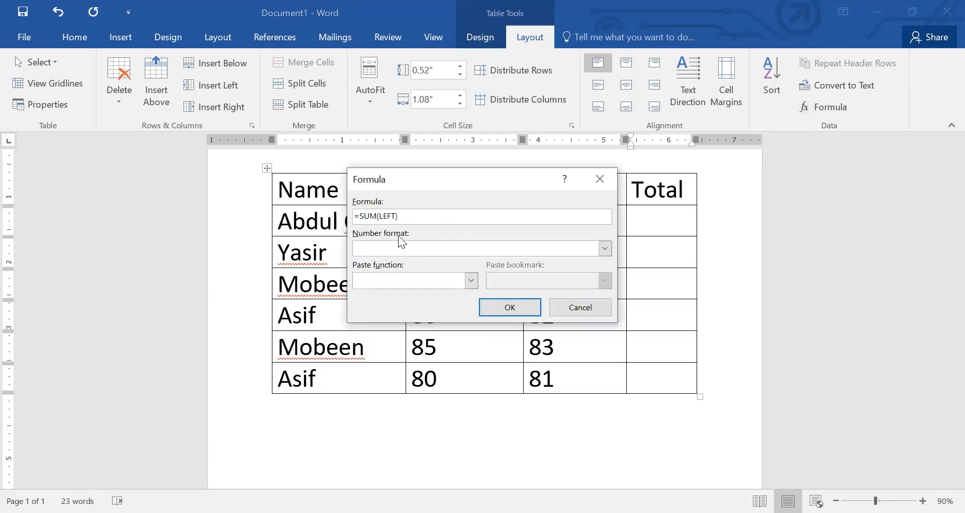
pyautogui.moveTo(416, 175); pyautogui.dragTo(411, 295)
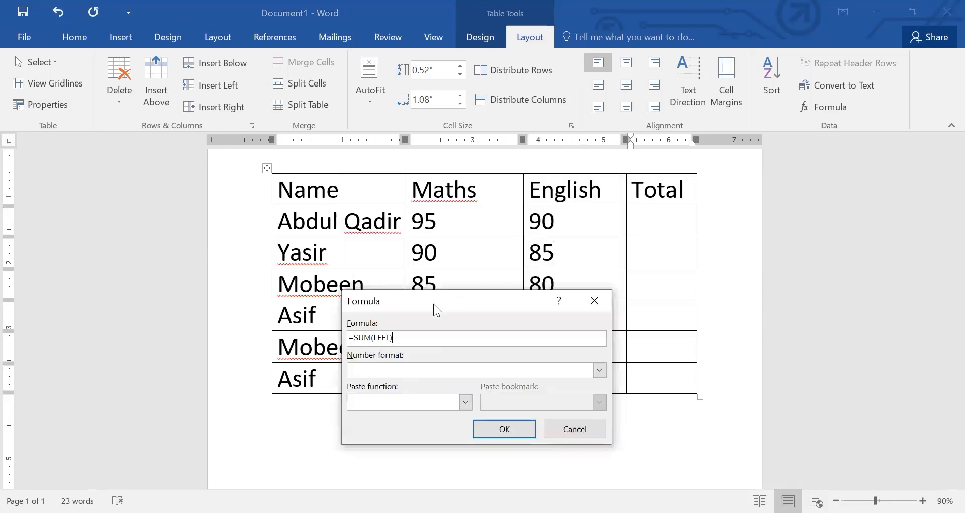
pyautogui.moveTo(436, 310); pyautogui.dragTo(529, 269)
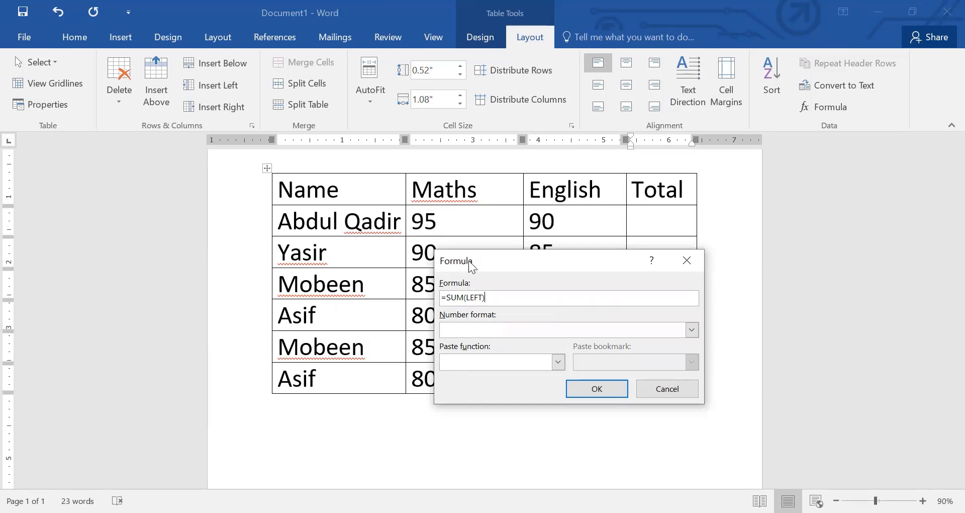
pyautogui.moveTo(472, 266); pyautogui.dragTo(452, 204)
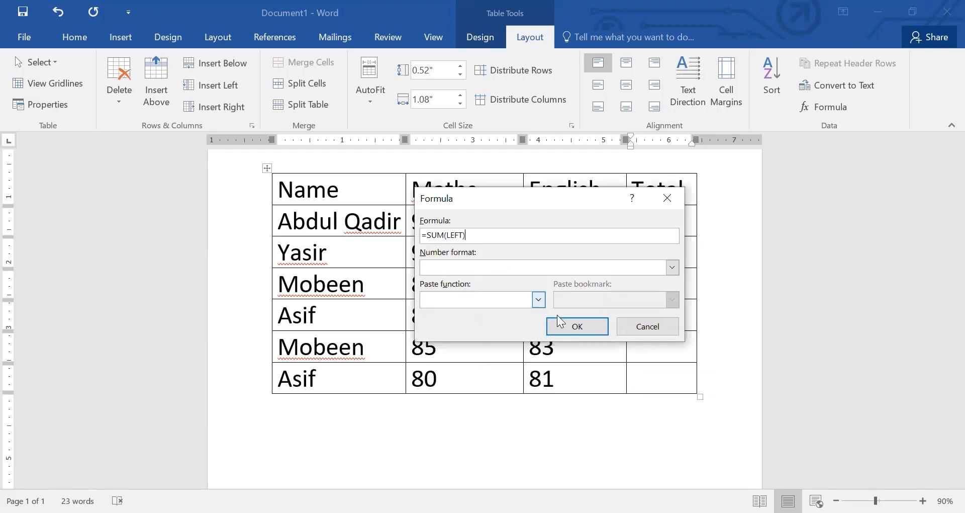
pyautogui.click(573, 325)
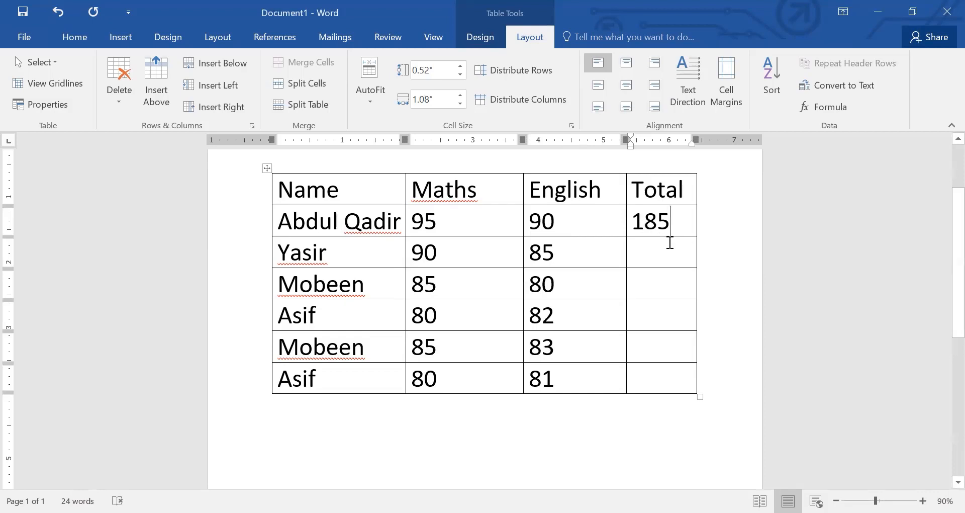
# Insert a sum formula in the second student's Total cell, replacing the suggested ABOVE argument with left
pyautogui.click(661, 253)
pyautogui.click(819, 99)
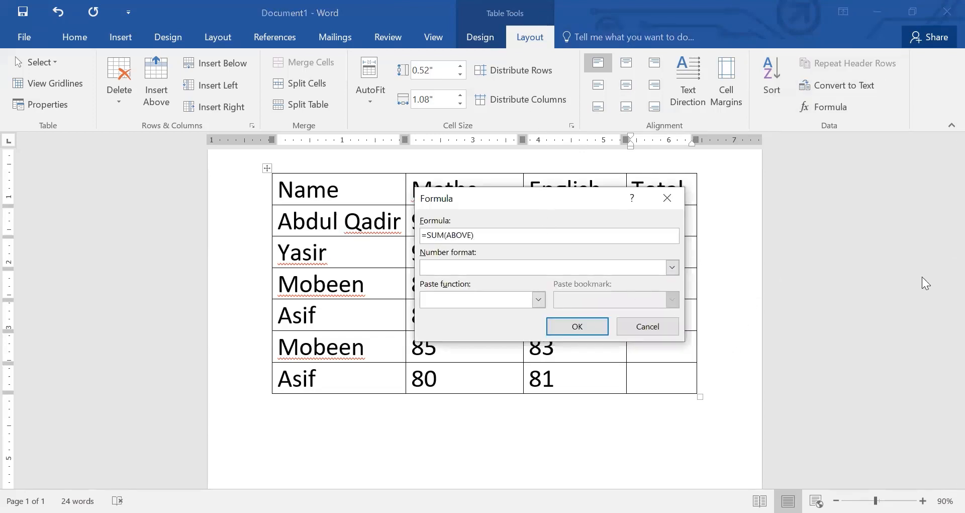
pyautogui.moveTo(485, 193); pyautogui.dragTo(538, 218)
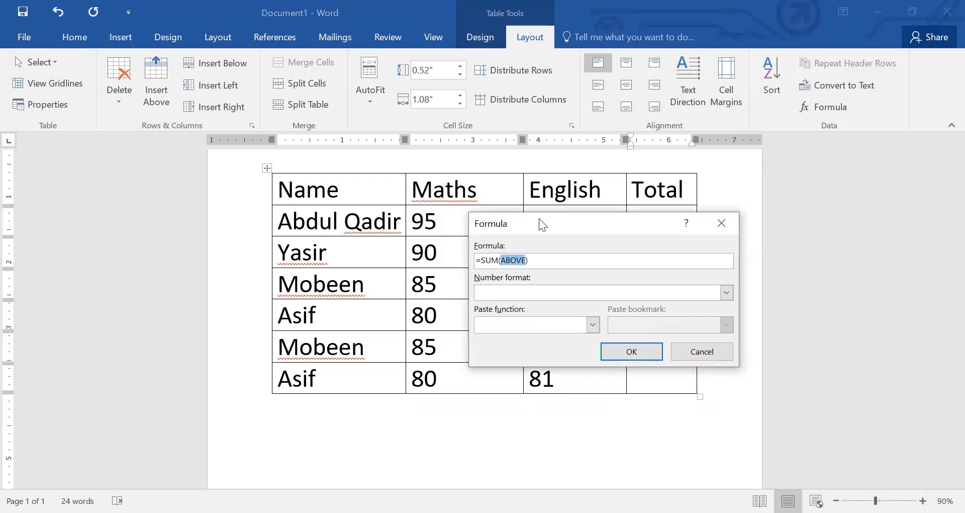
pyautogui.write('left')
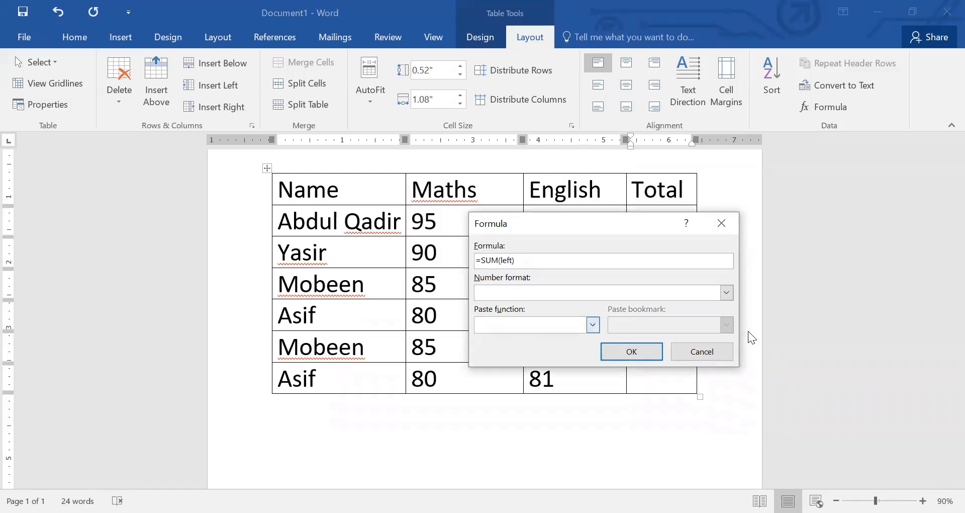
pyautogui.click(648, 351)
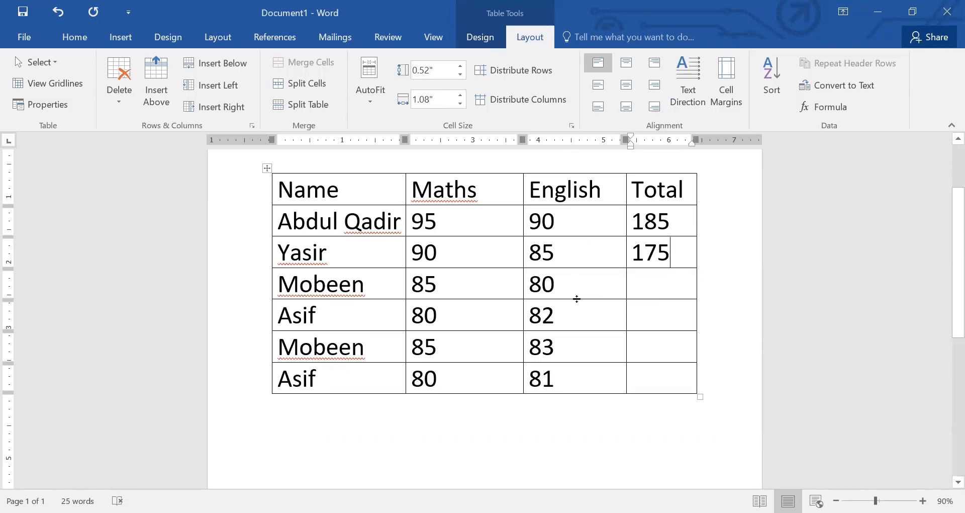
# Write the note "Addition: Sum" on a new line below the table
pyautogui.scroll(-1, 567, 297)
pyautogui.scroll(-1, 566, 297)
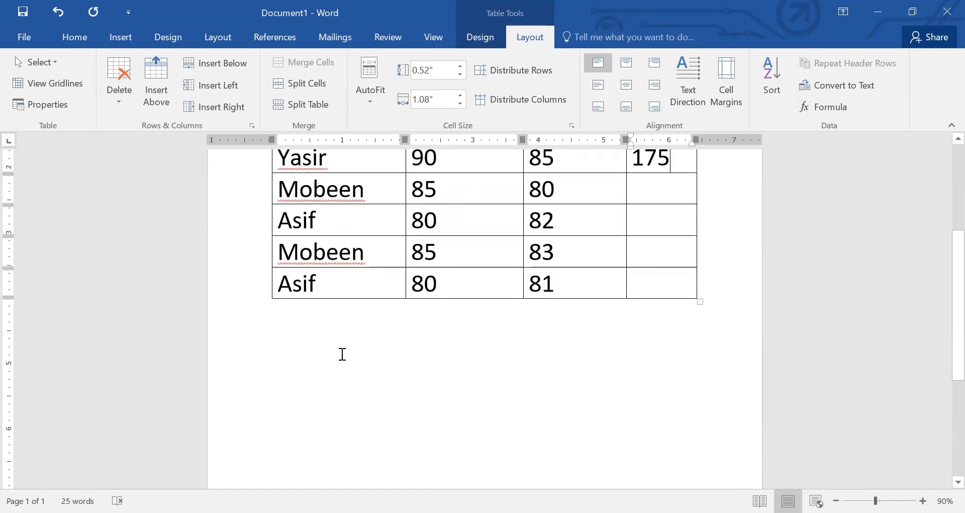
pyautogui.click(342, 351)
pyautogui.press('Return')
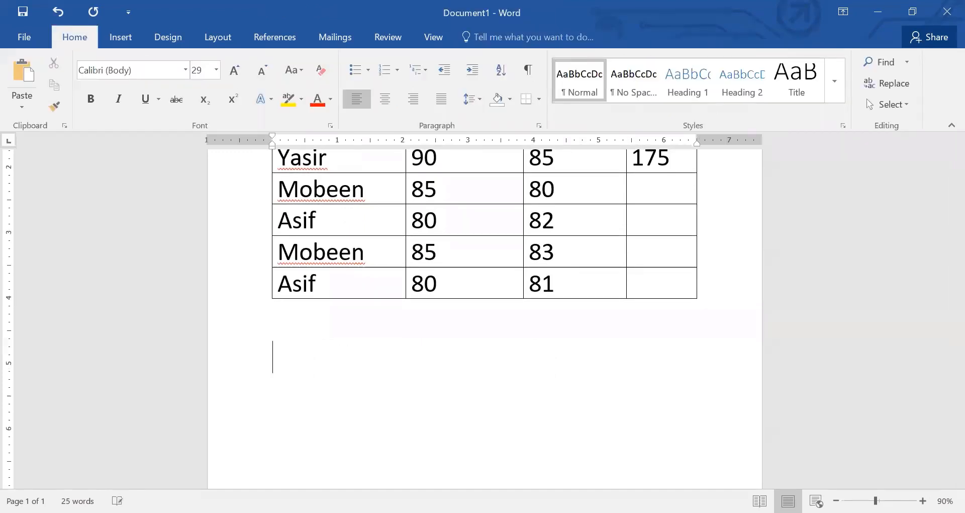
pyautogui.write('Additio')
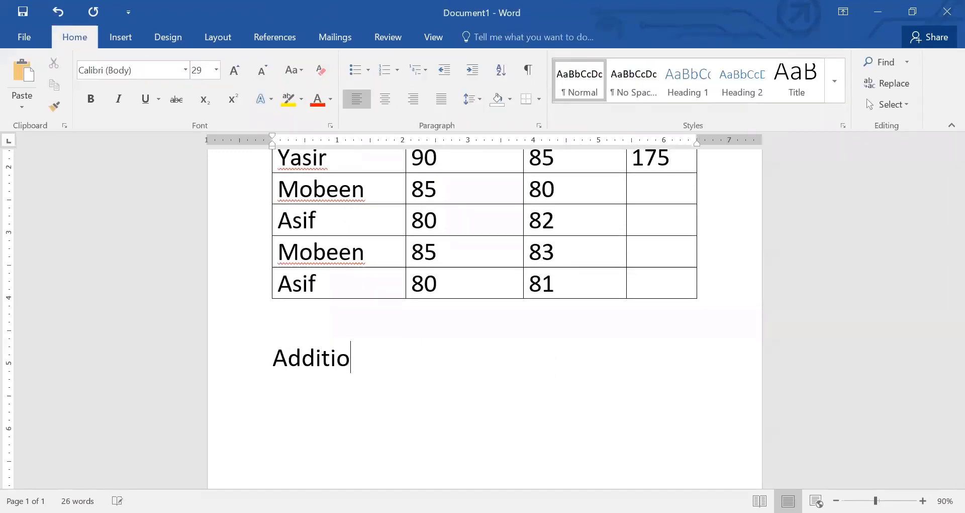
pyautogui.write('n: Sum')
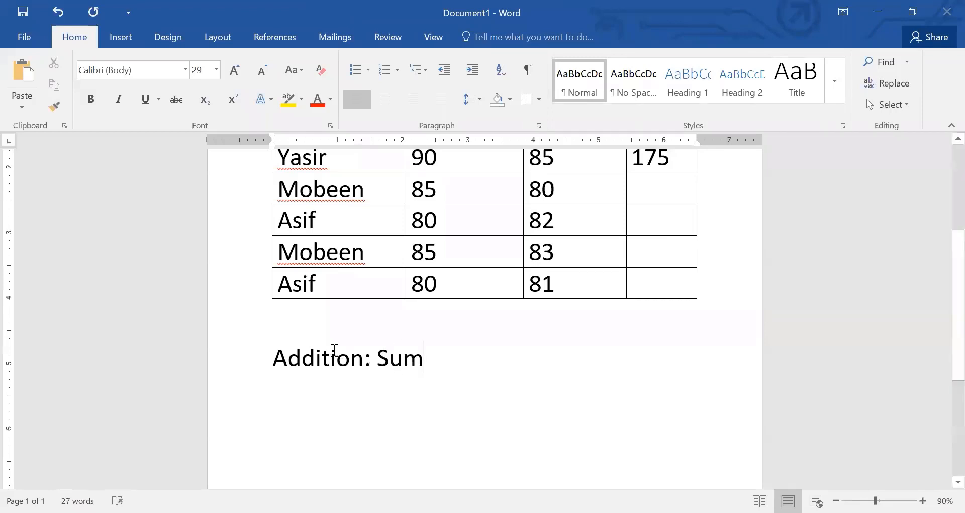
# Add the line "Every formula starts from =" beneath the Addition note
pyautogui.keyDown('ctrl'); pyautogui.scroll(4, 331, 358); pyautogui.keyUp('ctrl')
pyautogui.scroll(-2, 261, 390)
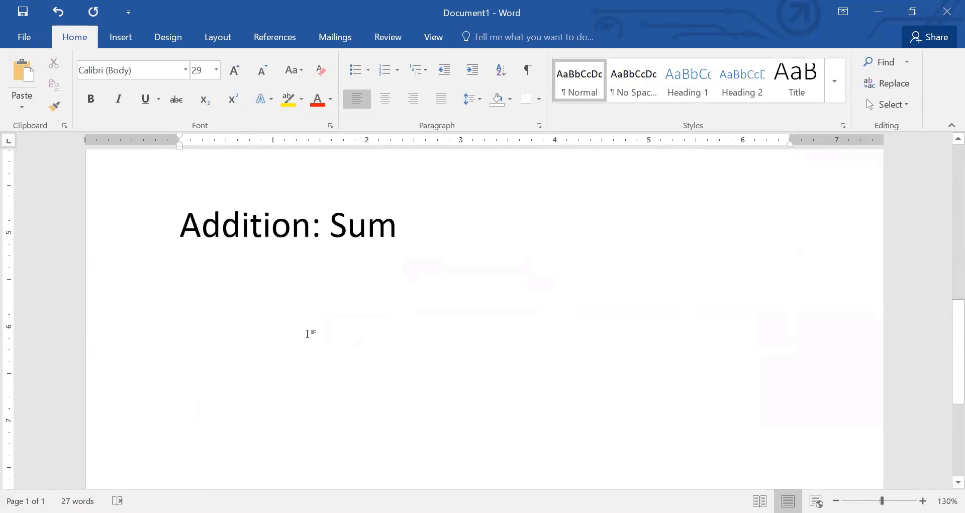
pyautogui.press('Return')
pyautogui.write('Ever')
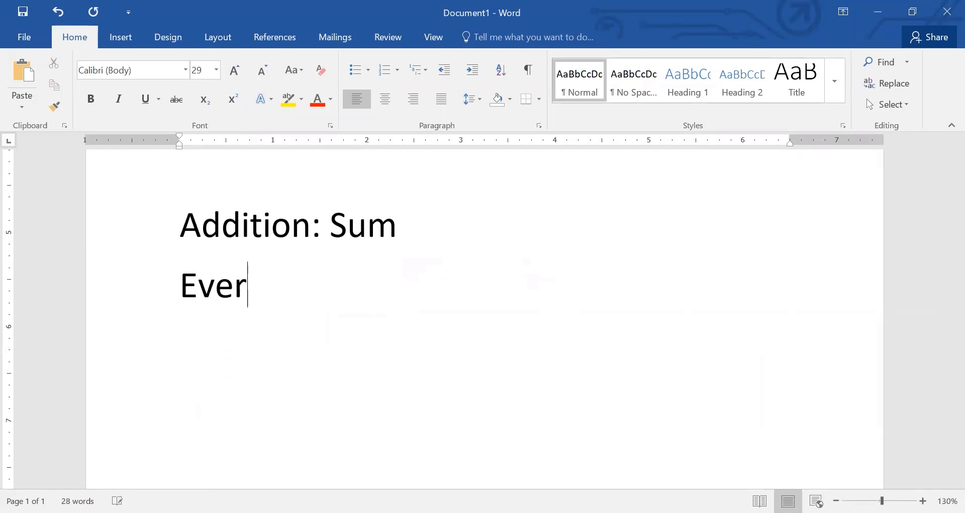
pyautogui.write('y formu')
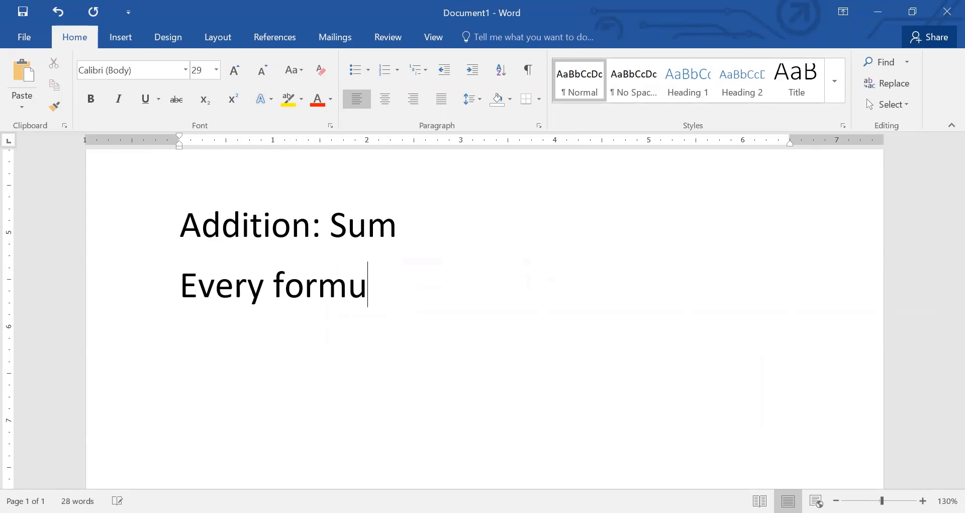
pyautogui.write('la starts fr')
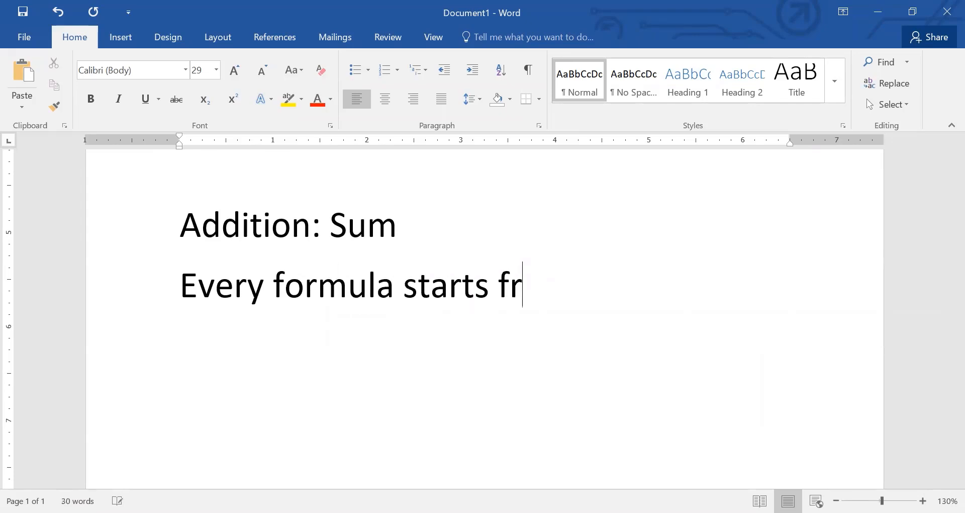
pyautogui.write('om =')
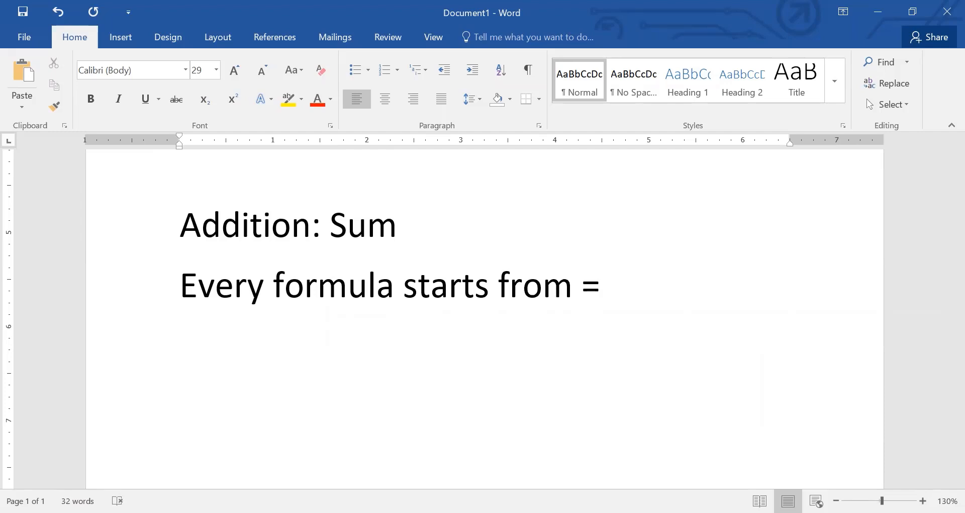
pyautogui.click(338, 227)
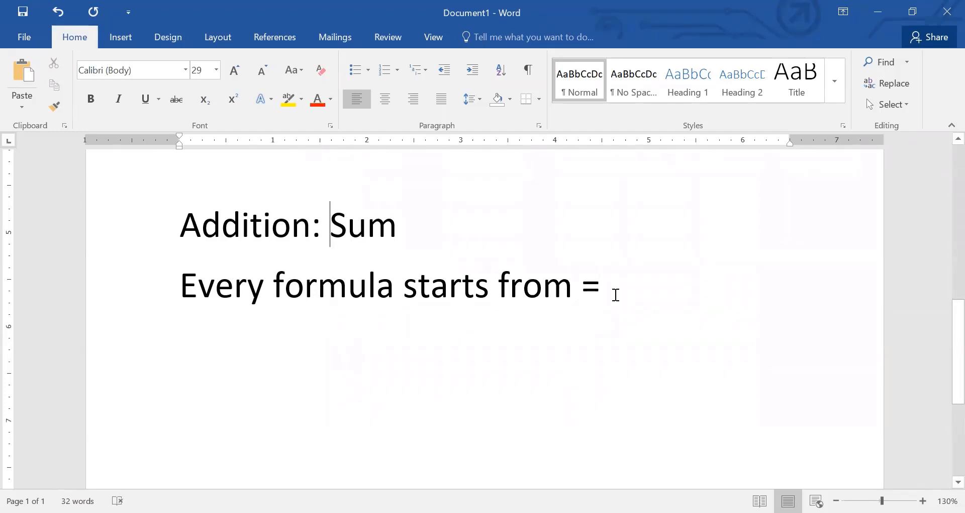
# Write the example formula "=sum(left)" two lines below the note about formulas starting from =
pyautogui.click(615, 295)
pyautogui.press('Return')
pyautogui.press('Return')
pyautogui.write('=')
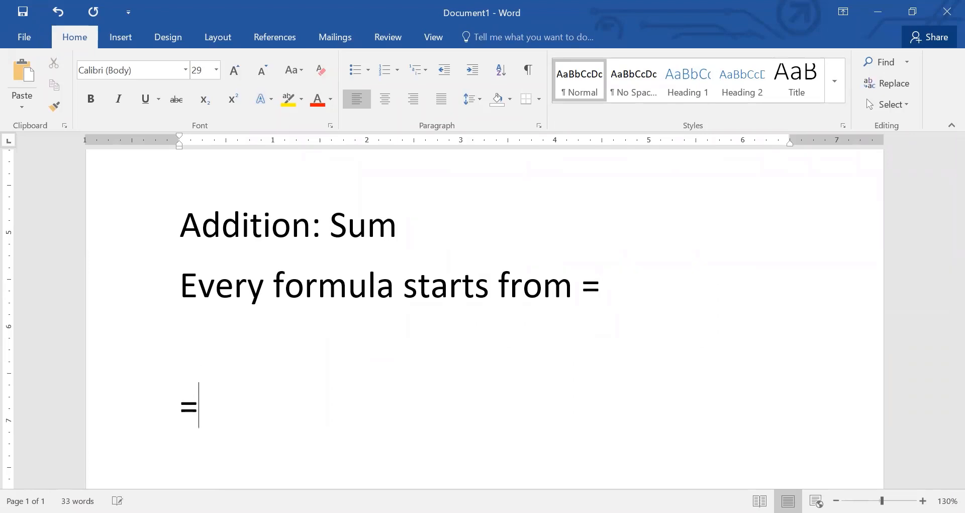
pyautogui.write('sum(')
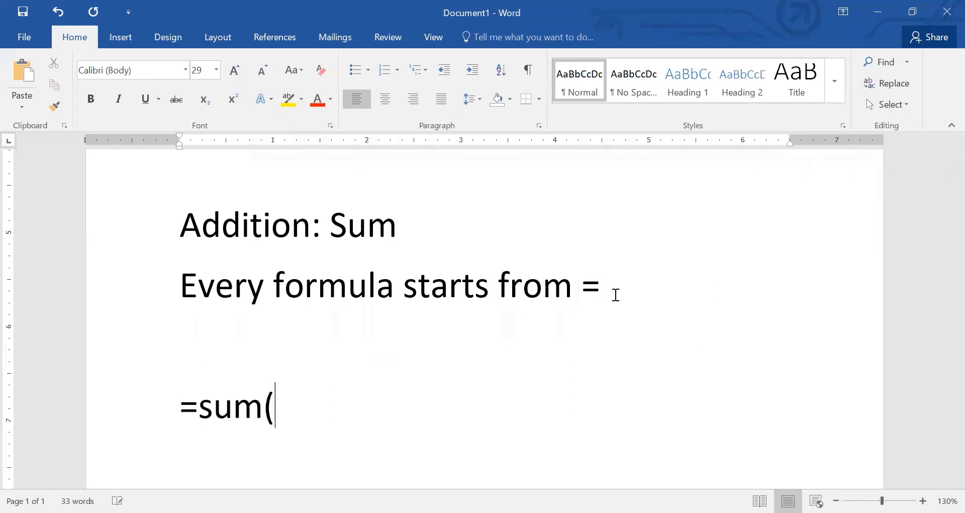
pyautogui.write('left)')
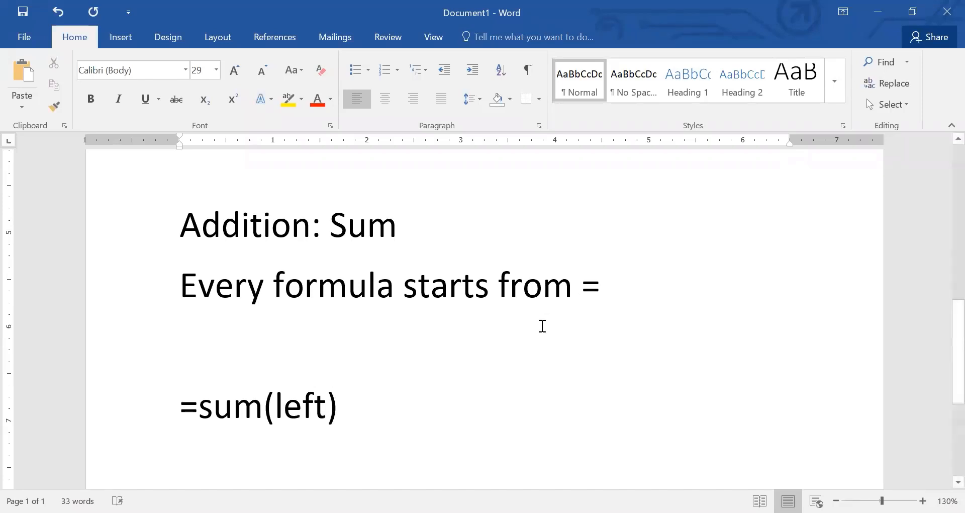
# Add the example formula "=sum(above)" on a new line beneath "=sum(left)"
pyautogui.scroll(-1, 543, 326)
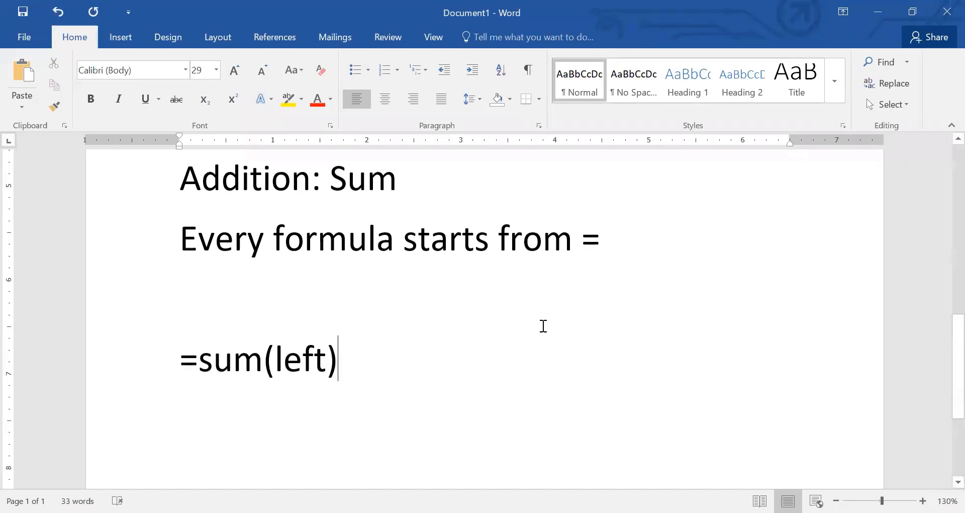
pyautogui.press('Return')
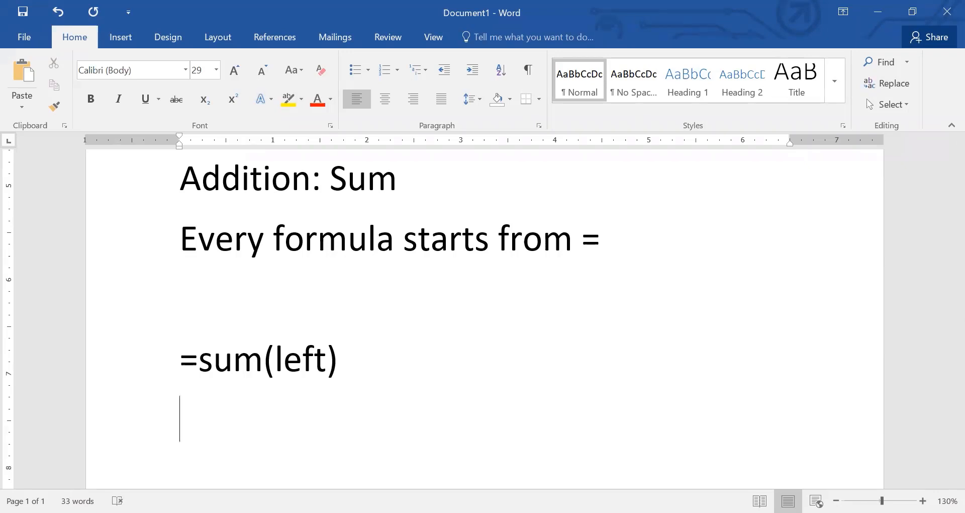
pyautogui.write('=sum')
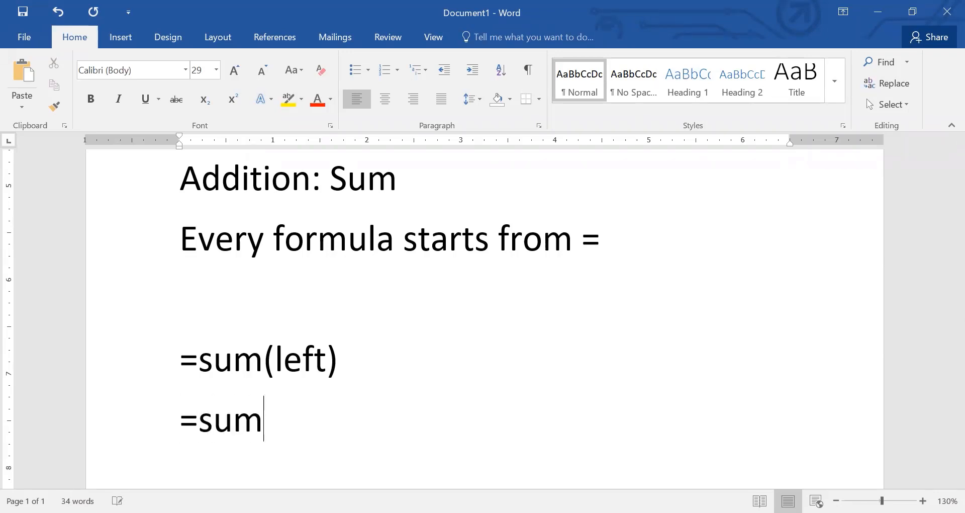
pyautogui.write('(above)')
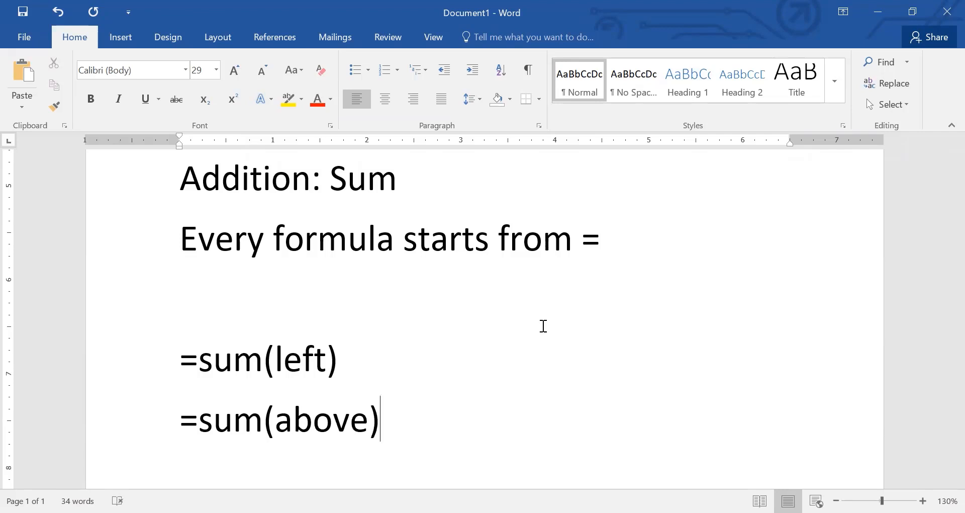
# Clear the calculated totals from the first two students' Total cells in the marks table
pyautogui.scroll(-1, 487, 322)
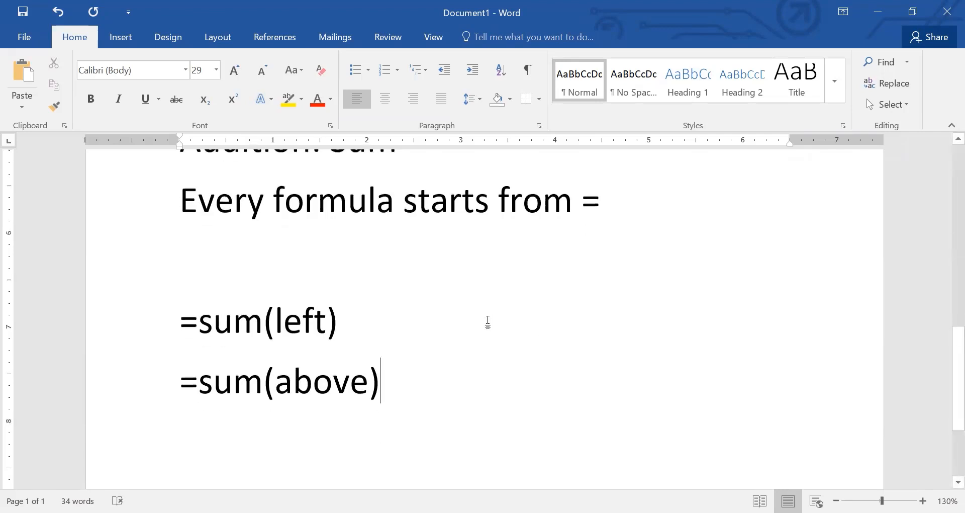
pyautogui.scroll(-1, 488, 322)
pyautogui.scroll(2, 488, 322)
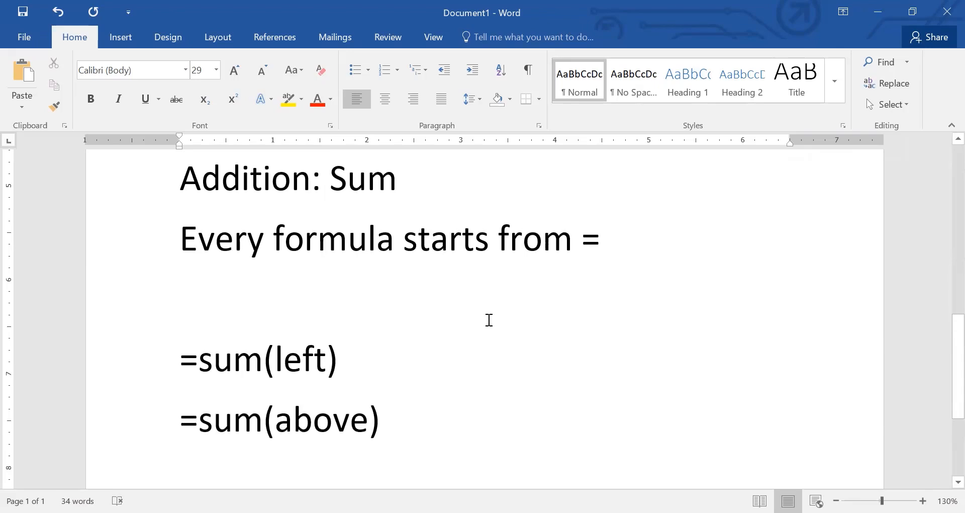
pyautogui.scroll(-3, 489, 319)
pyautogui.scroll(8, 489, 320)
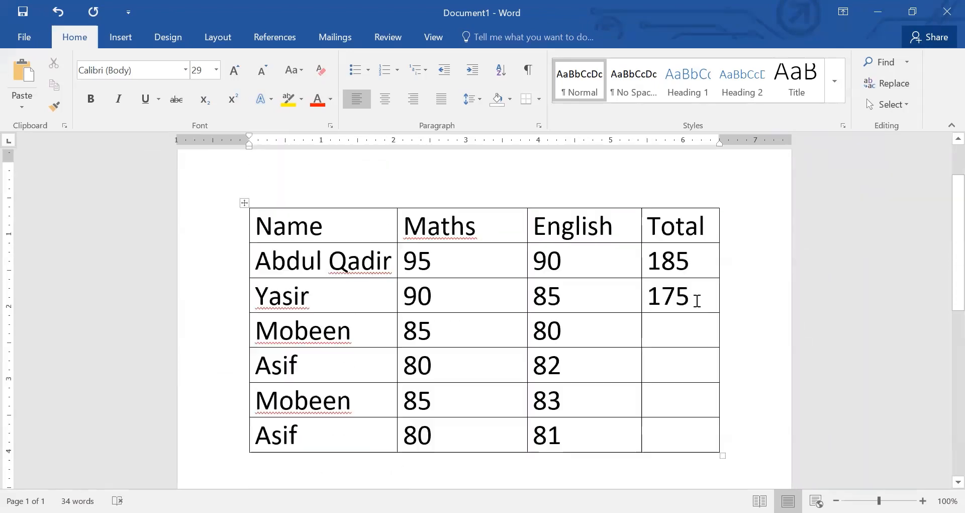
pyautogui.moveTo(697, 300); pyautogui.dragTo(650, 262)
pyautogui.press('Delete')
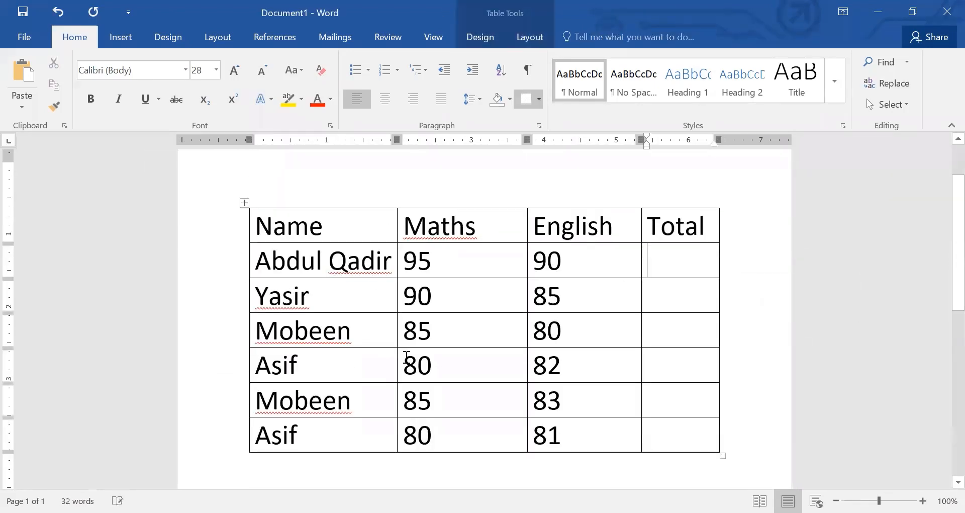
# Add the note "Insert field codes: ctrl F9" on a new line below "=sum(above)"
pyautogui.scroll(-8, 406, 355)
pyautogui.click(450, 308)
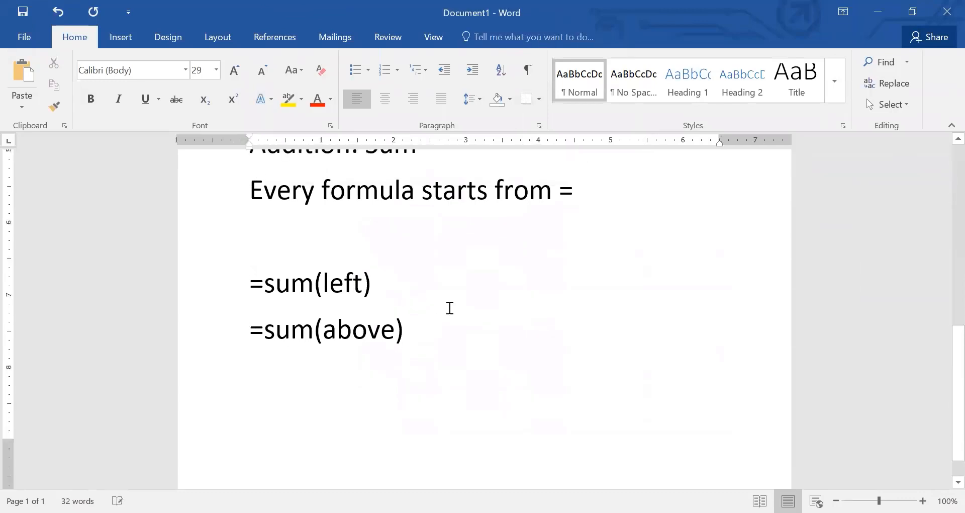
pyautogui.press('Return')
pyautogui.write('Insert field codes: c')
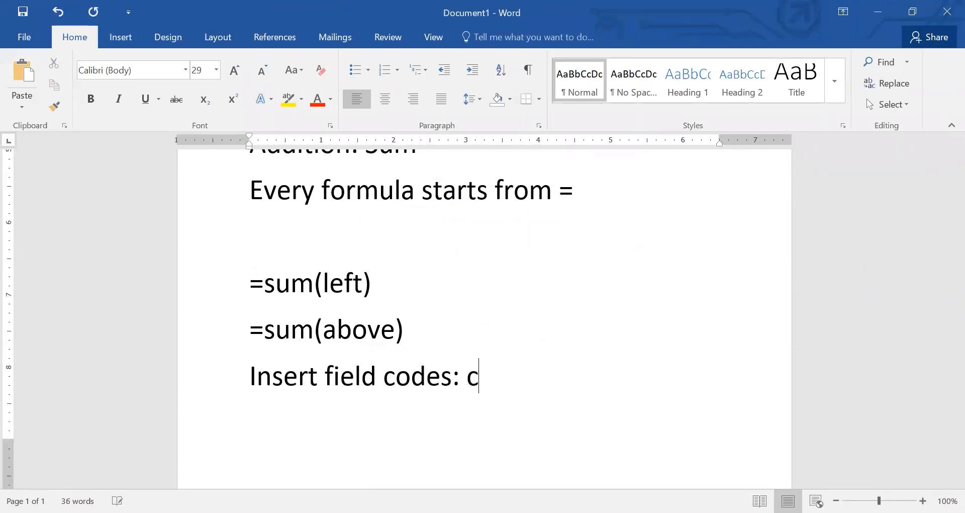
pyautogui.write('trl F9')
# Shrink the page's bottom margin down to the page edge to make room for more notes on the first page
pyautogui.press('Return')
pyautogui.click(549, 224)
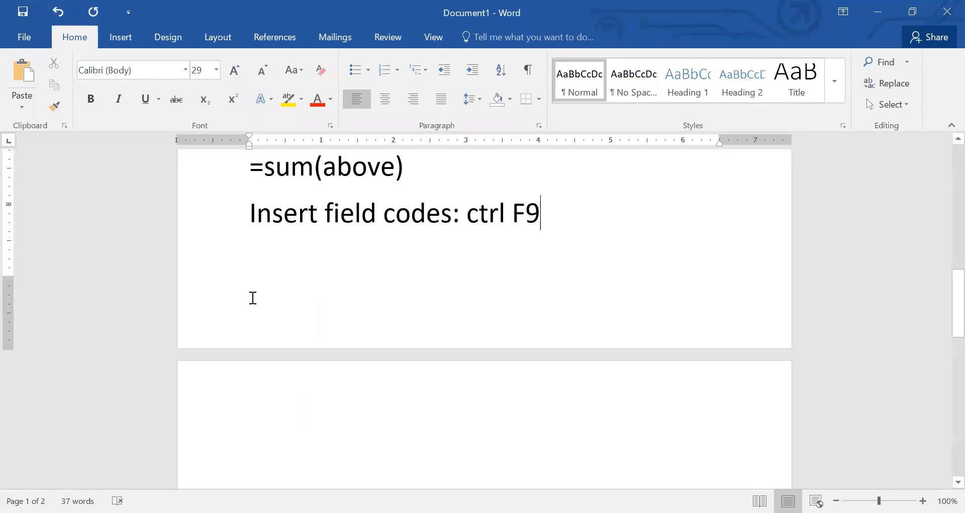
pyautogui.moveTo(4, 276); pyautogui.dragTo(4, 276)
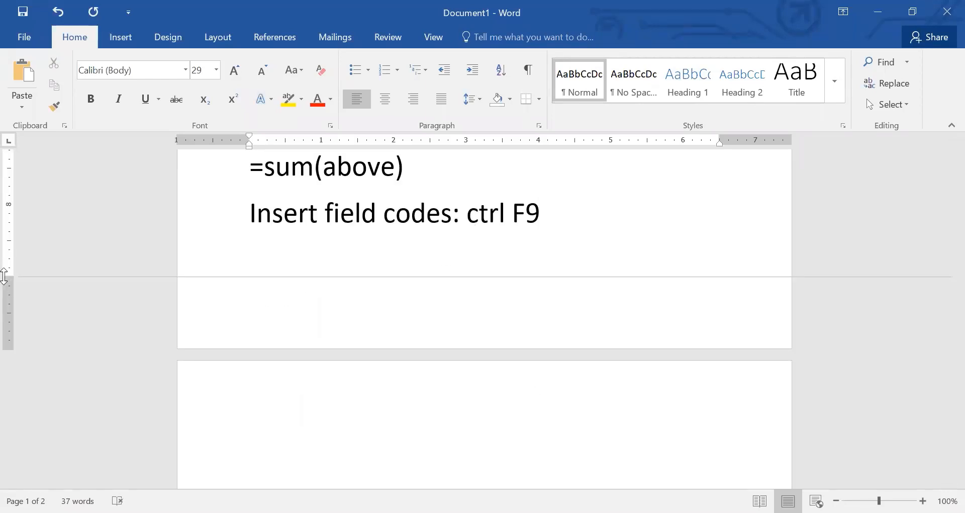
pyautogui.moveTo(14, 348); pyautogui.dragTo(14, 348)
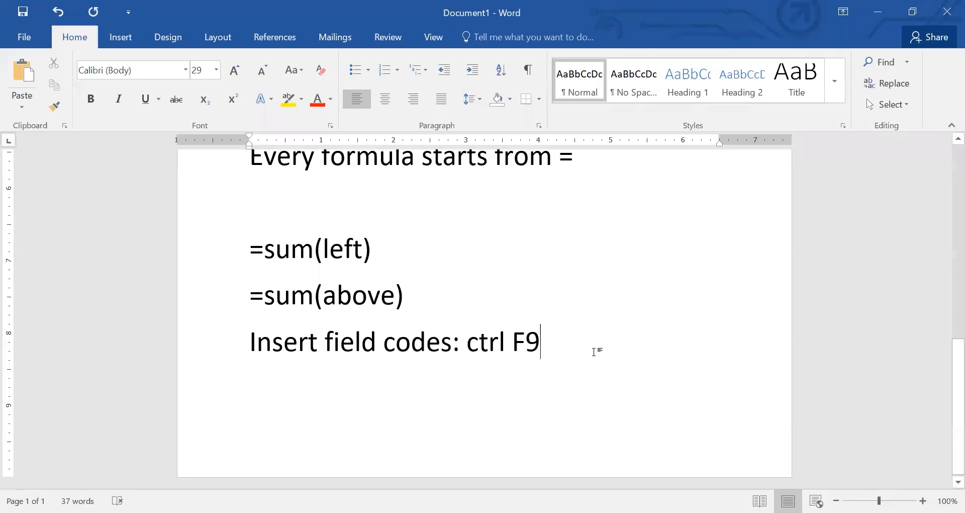
# Add the note "Show field codes: Alt f9" beneath the note on inserting field codes
pyautogui.press('Return')
pyautogui.write('Show f')
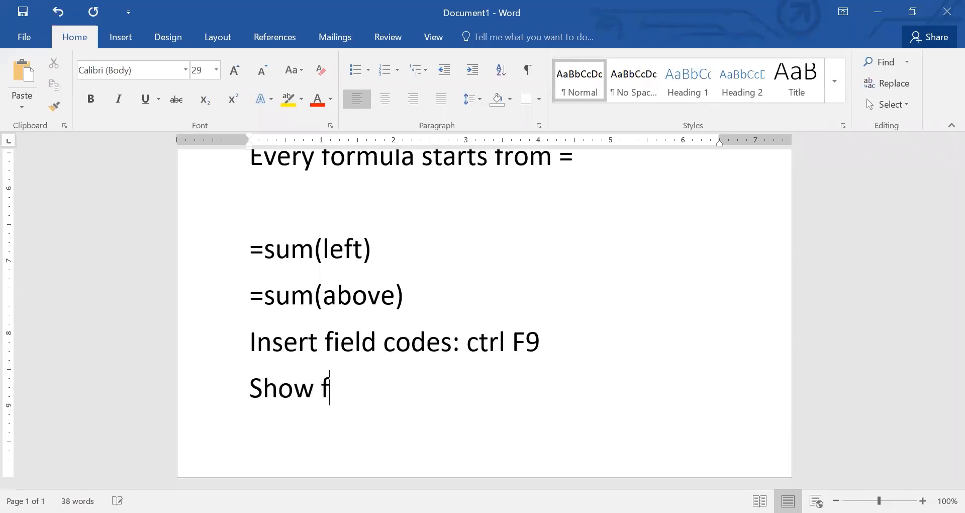
pyautogui.write('ield codes: Alt f9')
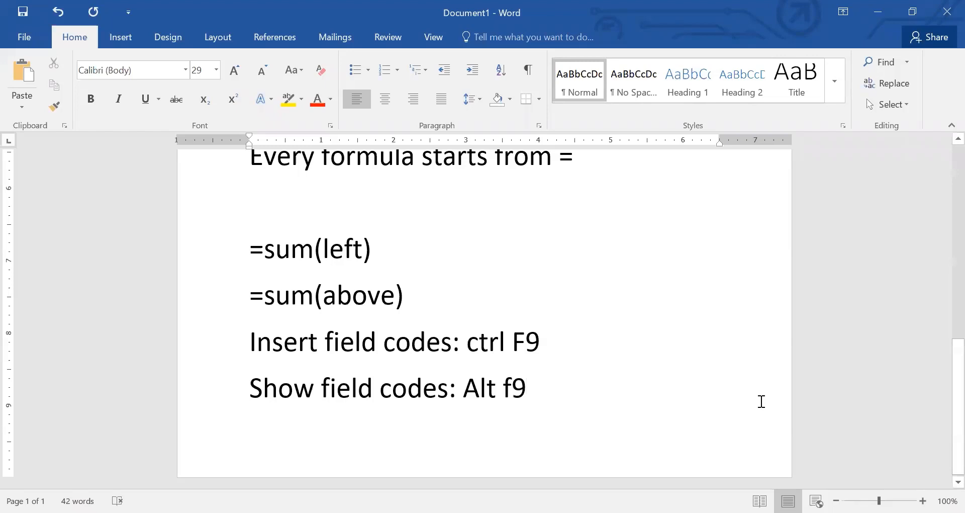
# Insert a field containing =20+30 on the blank line above "=sum(left)" and switch it to show its result
pyautogui.scroll(1, 761, 401)
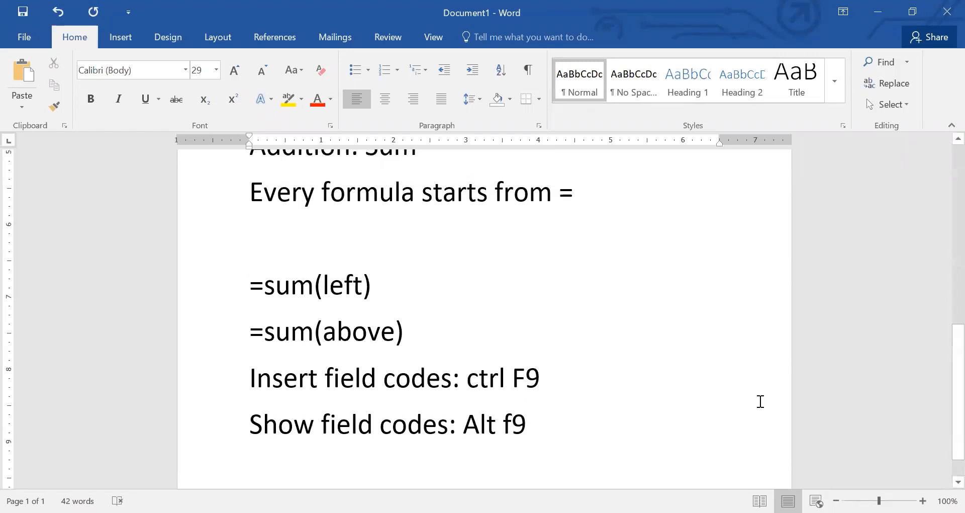
pyautogui.click(309, 243)
pyautogui.hotkey('ctrl', 'F9')
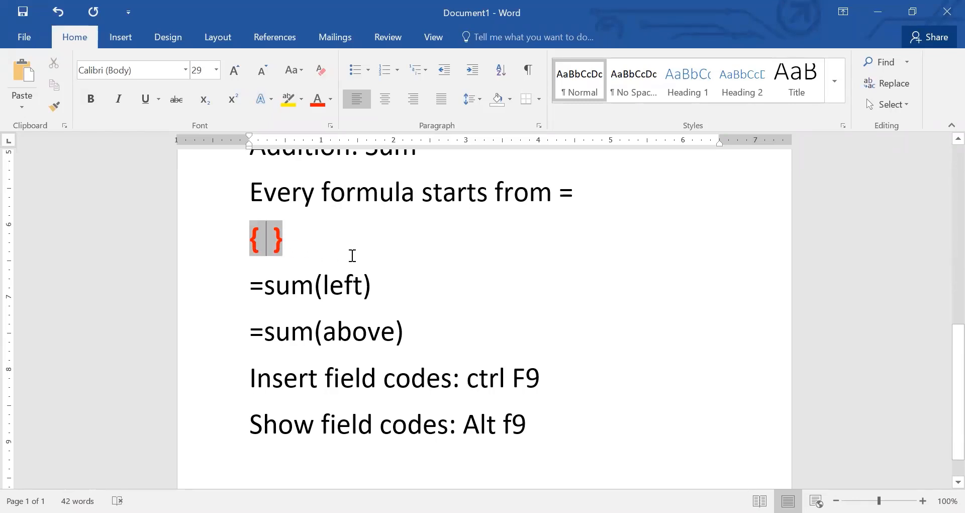
pyautogui.write('= ')
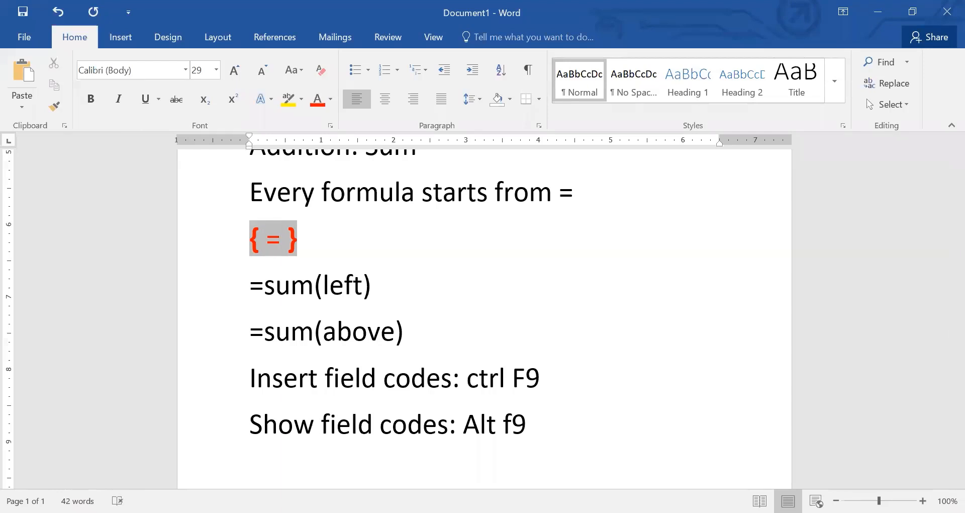
pyautogui.write('20+30')
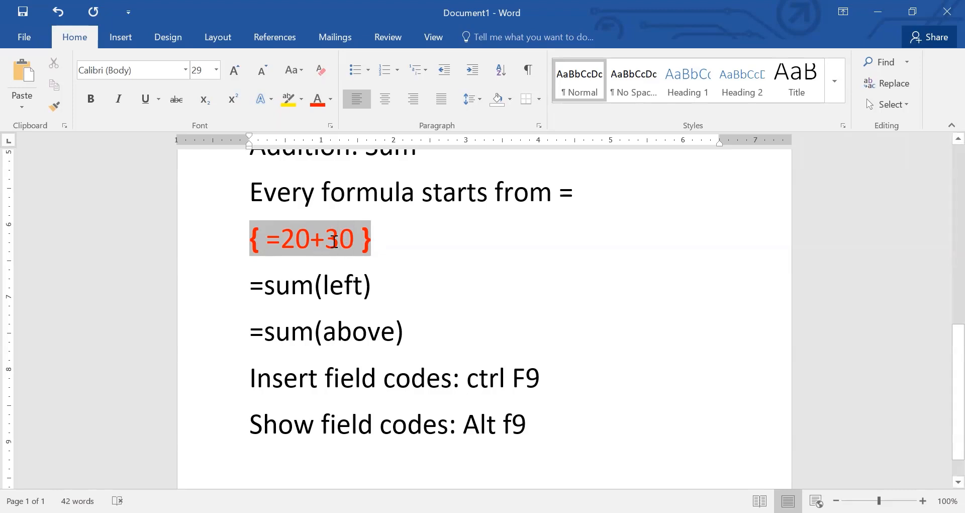
pyautogui.hotkey('alt', 'F9')
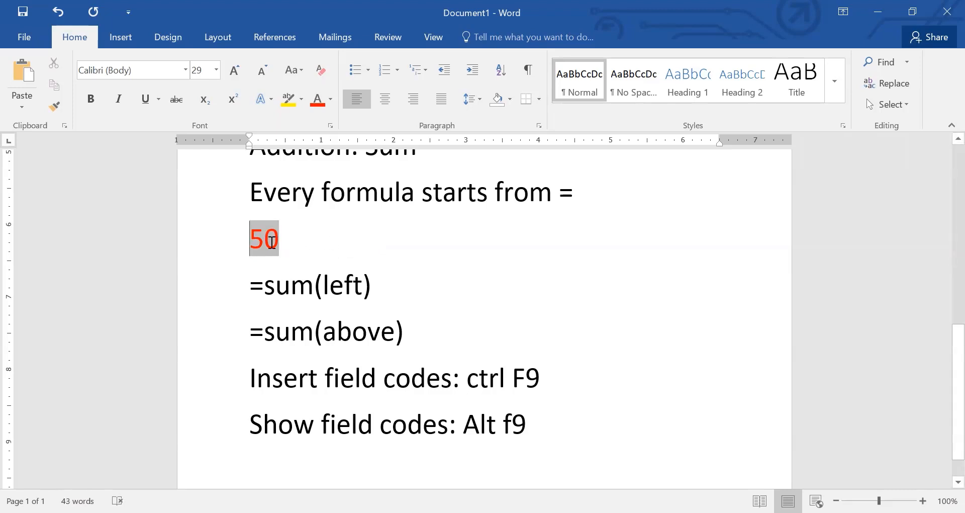
# Reduce the font size to 23 for all lines from the calculated field through the "Show field codes" note
pyautogui.scroll(-1, 578, 395)
pyautogui.hotkey('ctrl', 'End')
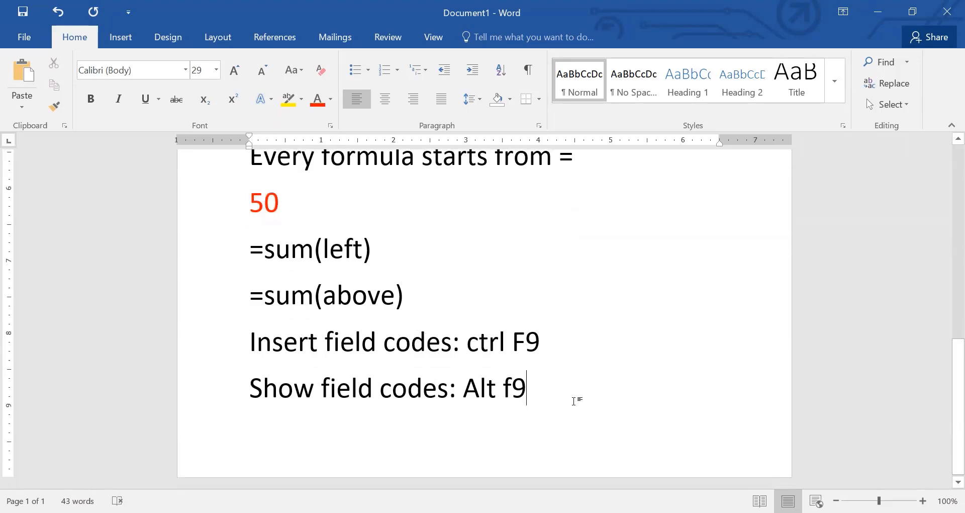
pyautogui.moveTo(576, 396); pyautogui.dragTo(237, 214)
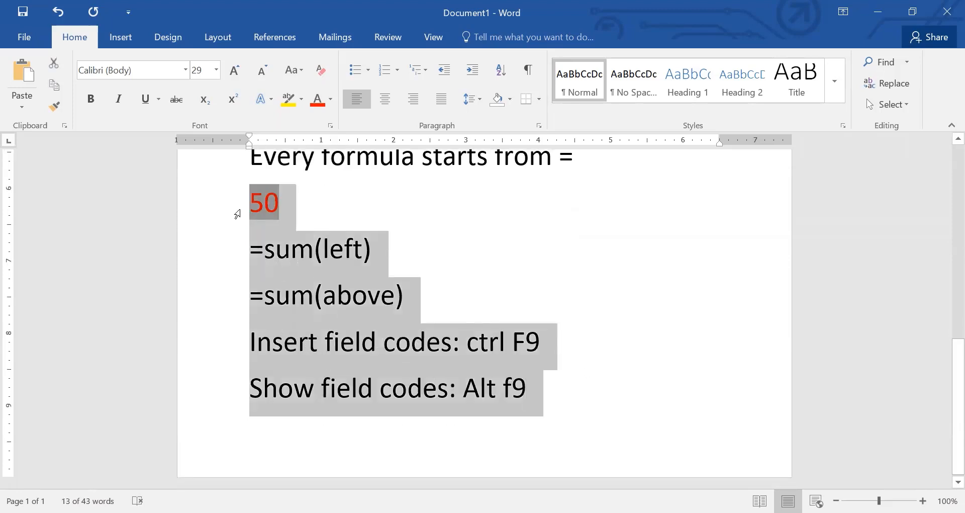
pyautogui.hotkey('ctrl', '[')
pyautogui.hotkey('ctrl', '[')
pyautogui.hotkey('ctrl', '[')
pyautogui.hotkey('ctrl', '[')
pyautogui.hotkey('ctrl', '[')
pyautogui.hotkey('ctrl', '[')
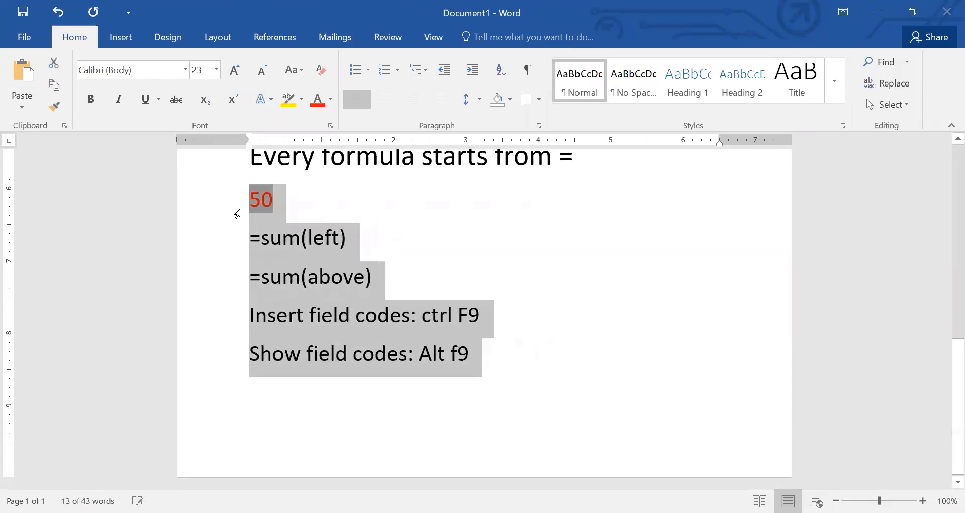
# Add the note "Update field codes: F9" on a new line at the end of the notes
pyautogui.click(613, 352)
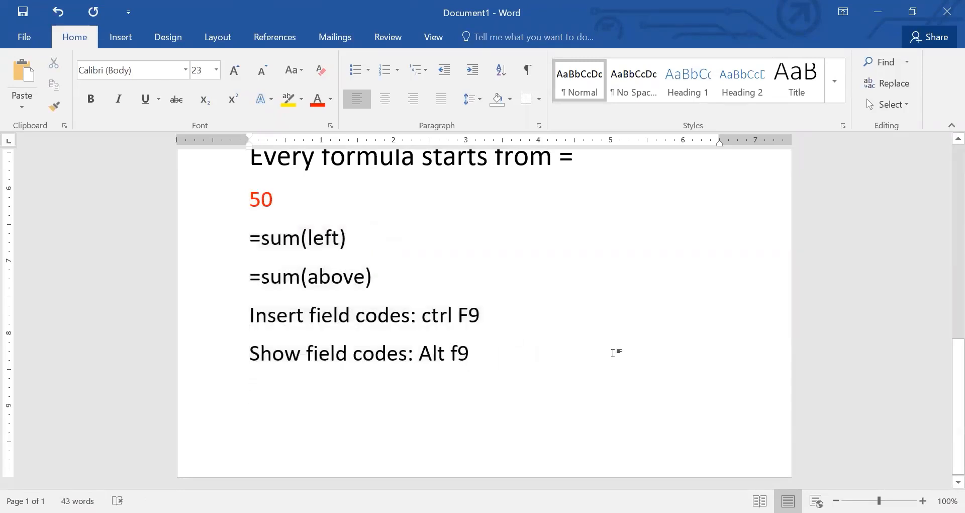
pyautogui.press('Return')
pyautogui.write('Update ')
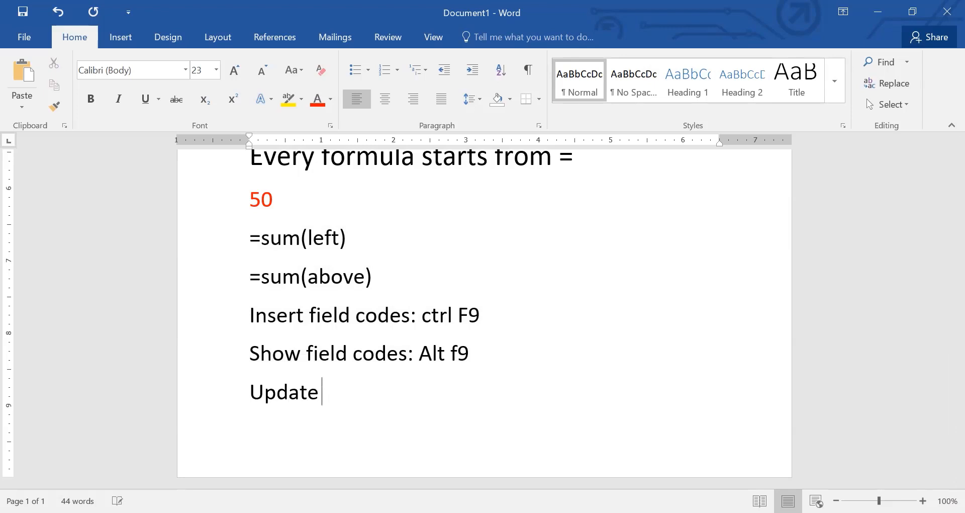
pyautogui.write('field cod')
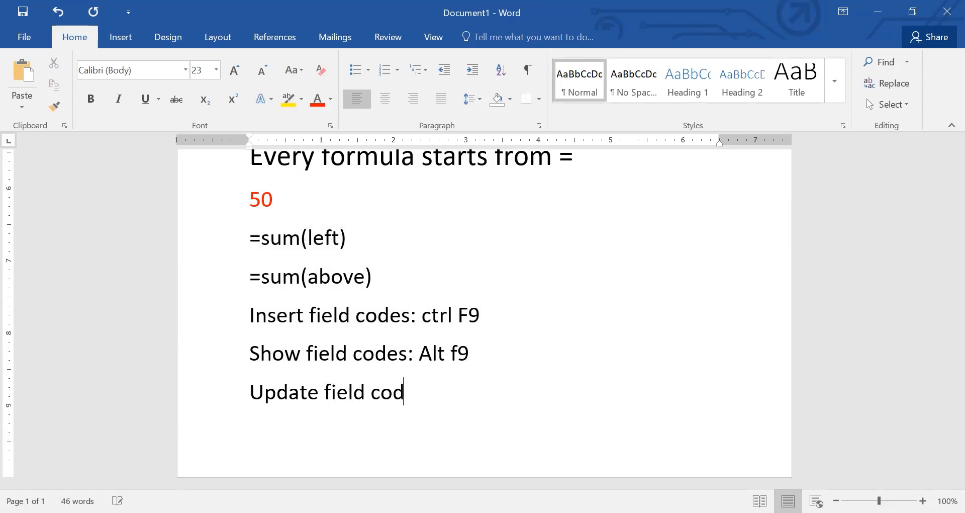
pyautogui.write('es: F9')
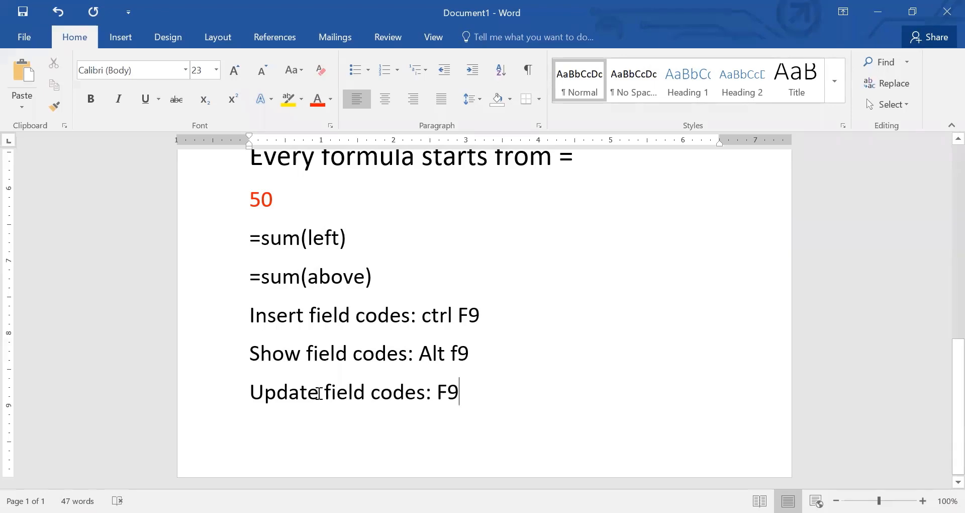
# Insert a field containing =70+80+90+60+40 on a new line below "=sum(above)"
pyautogui.click(428, 286)
pyautogui.write('\\')
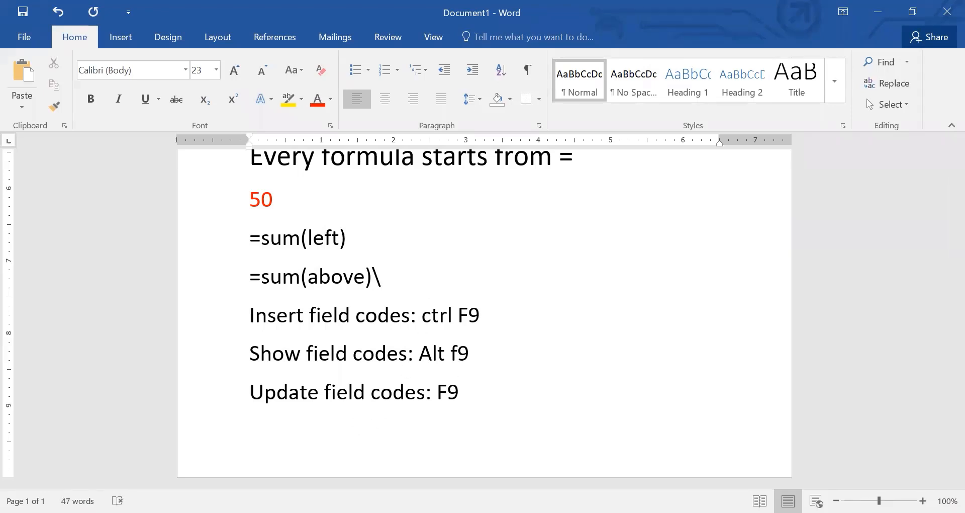
pyautogui.press('BackSpace')
pyautogui.press('Return')
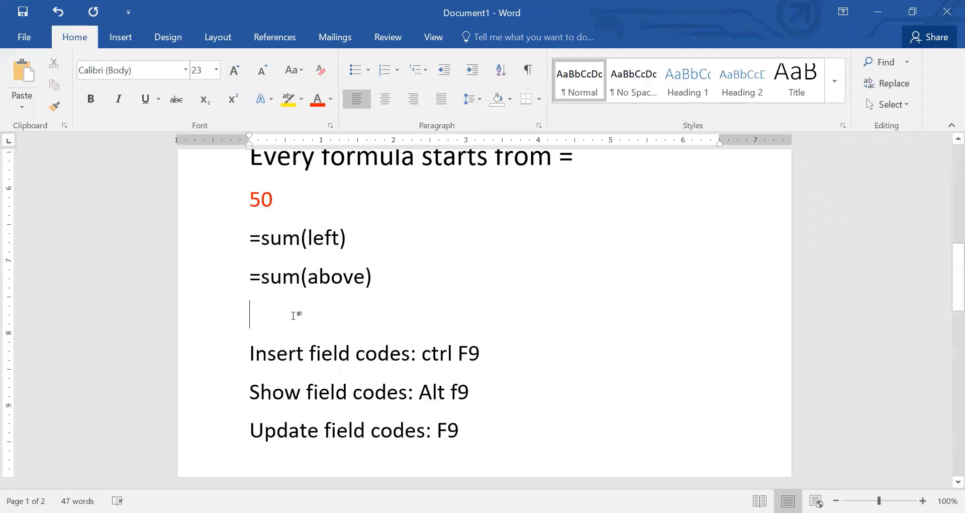
pyautogui.hotkey('ctrl', 'F9')
pyautogui.write('=70+')
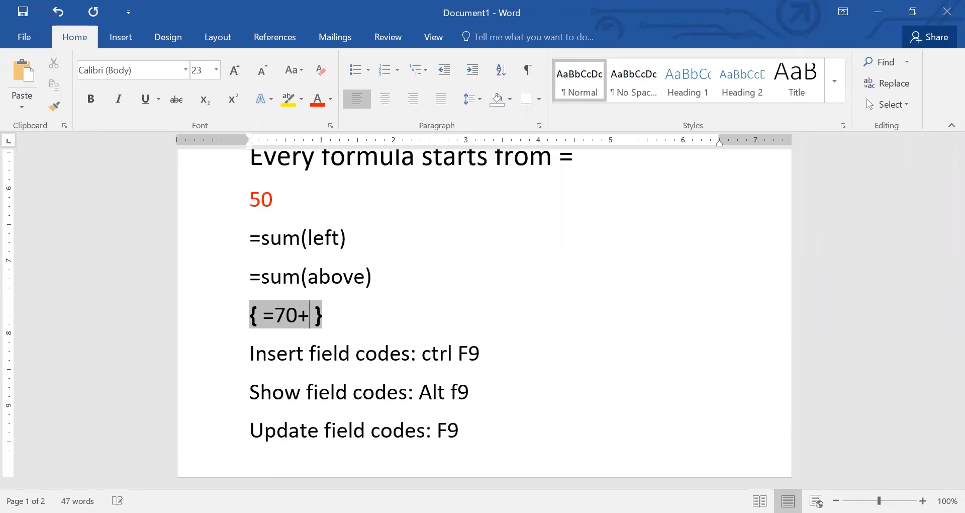
pyautogui.write('80+90+60')
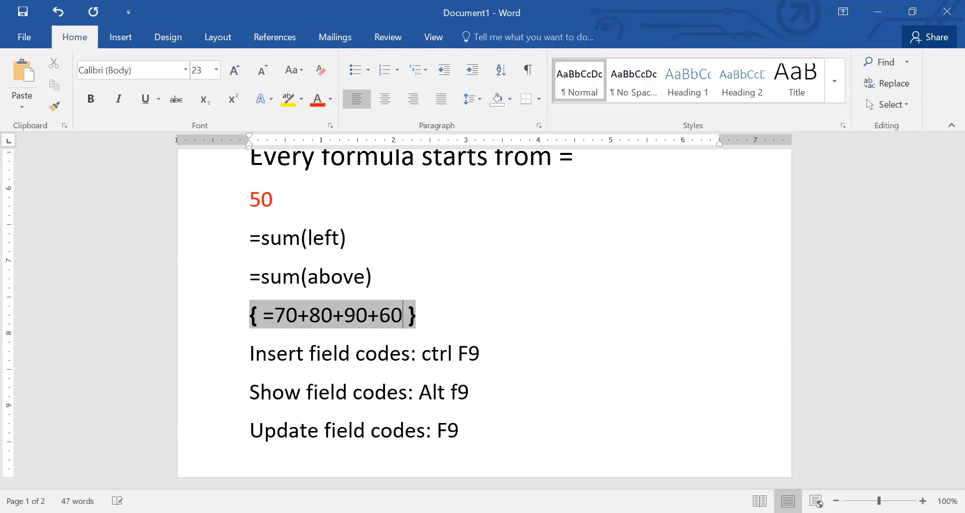
pyautogui.write('+40')
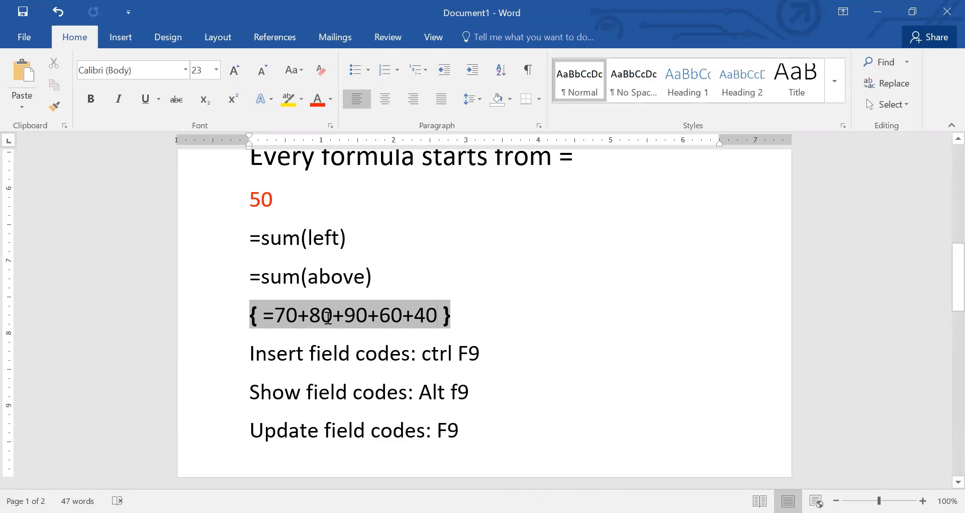
# Update the =70+80+90+60+40 field below "=sum(above)" so it shows its calculated result
pyautogui.press('F9')
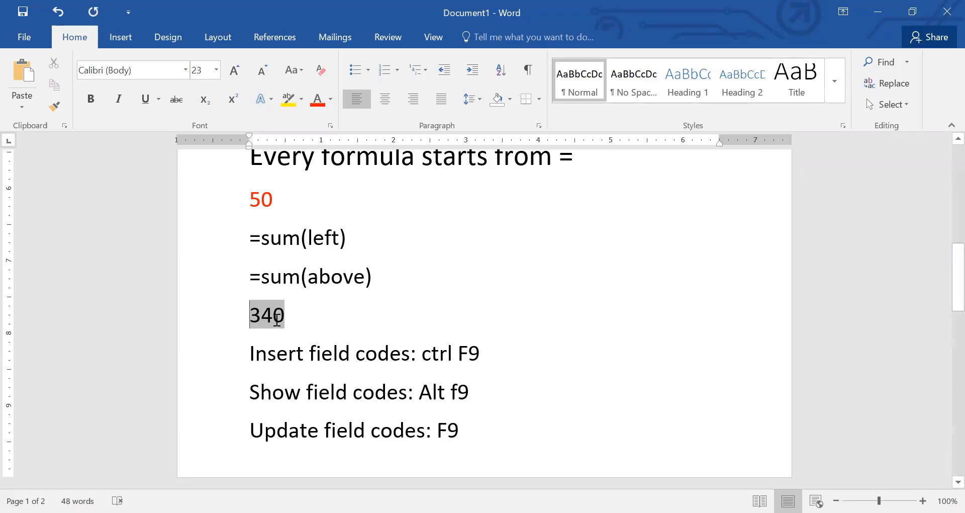
# Insert a field containing =95+90 in the Total cell of the table's first student row and update it to show its result
pyautogui.click(672, 249)
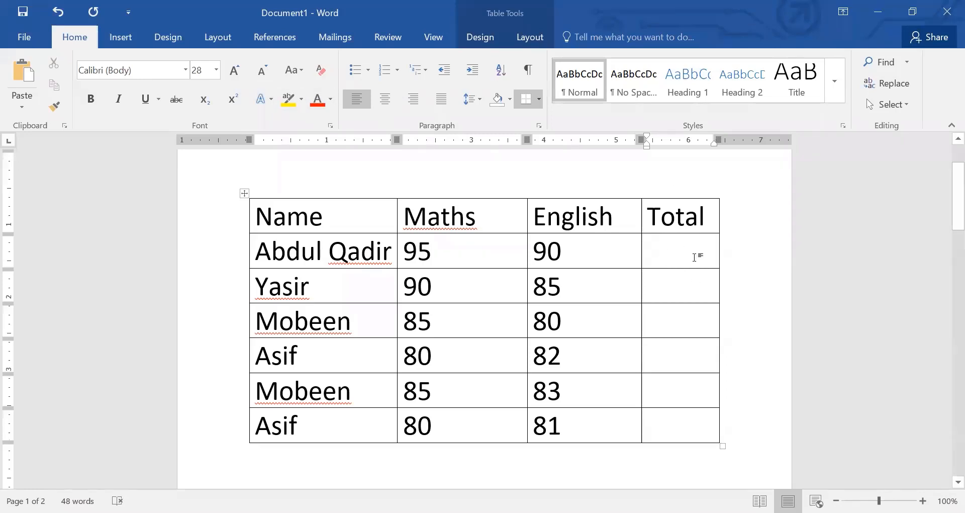
pyautogui.hotkey('ctrl', 'F9')
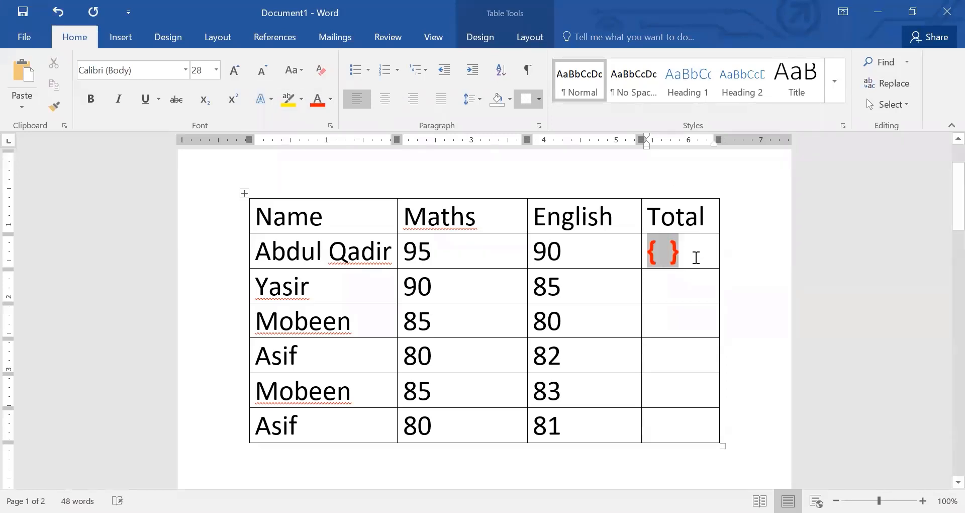
pyautogui.write('= ')
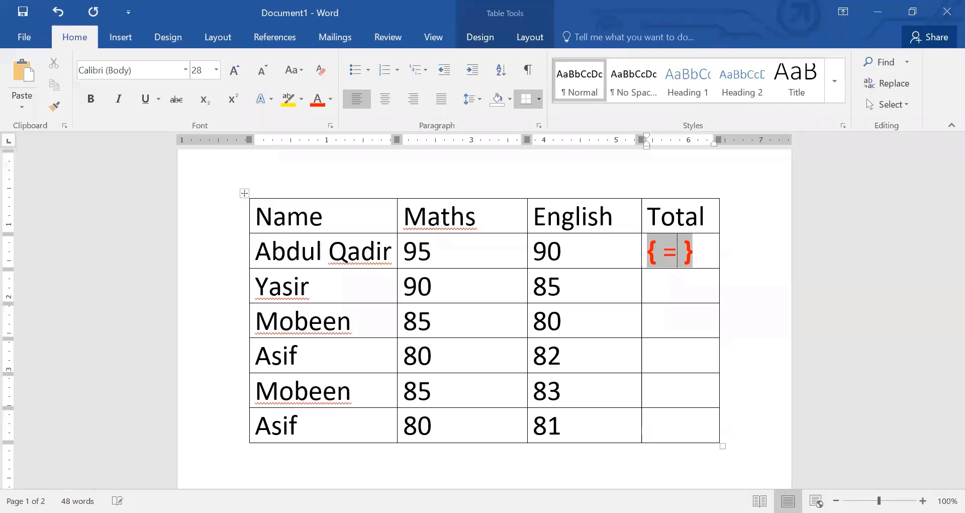
pyautogui.write('95+90')
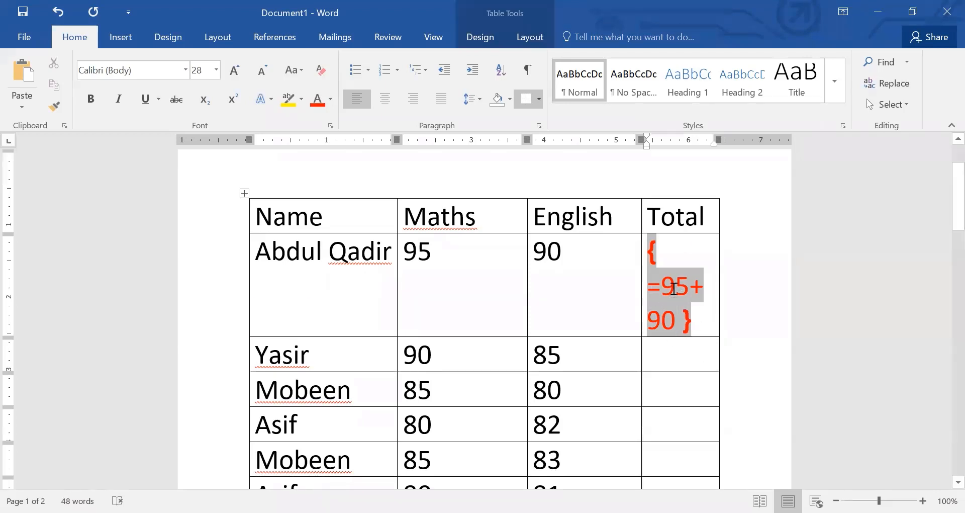
pyautogui.press('F9')
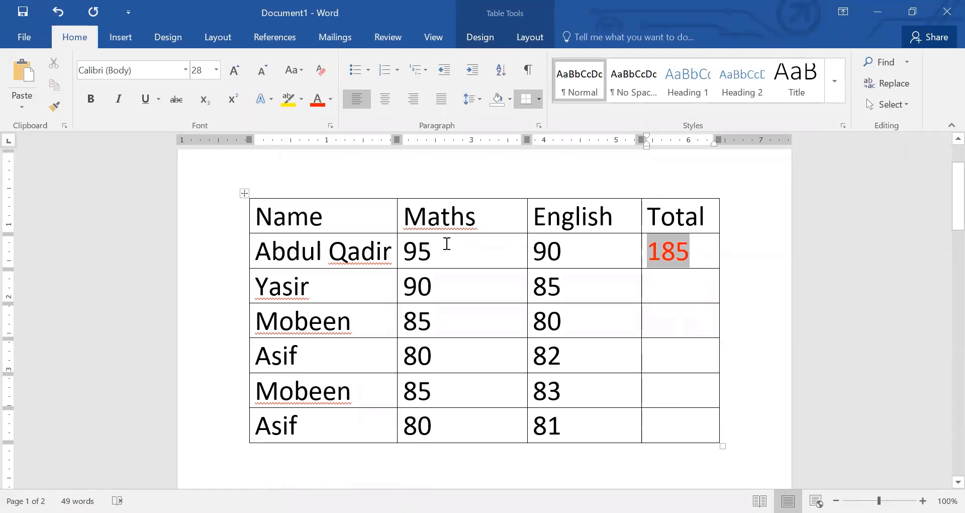
# Insert a field containing =90+85 in the Total cell of the second student row and update it to show its result
pyautogui.click(686, 288)
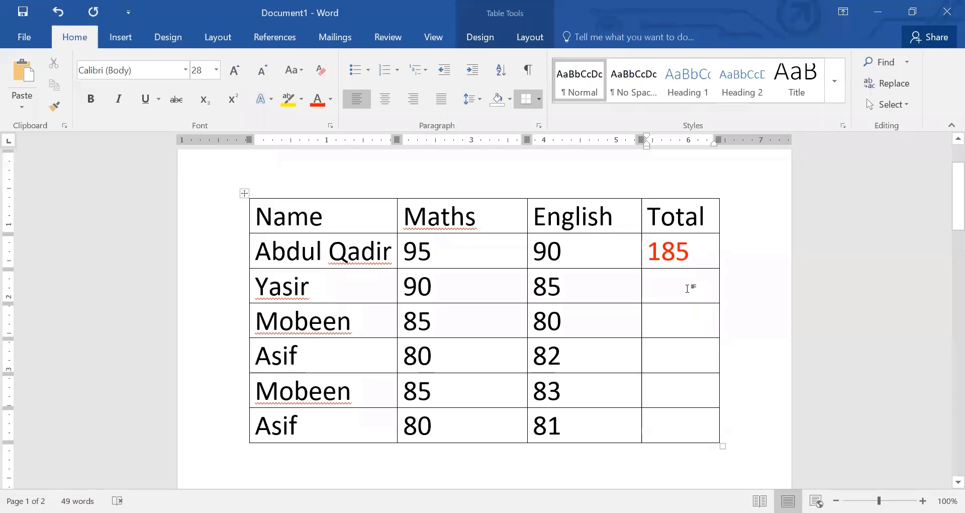
pyautogui.hotkey('ctrl', 'F9')
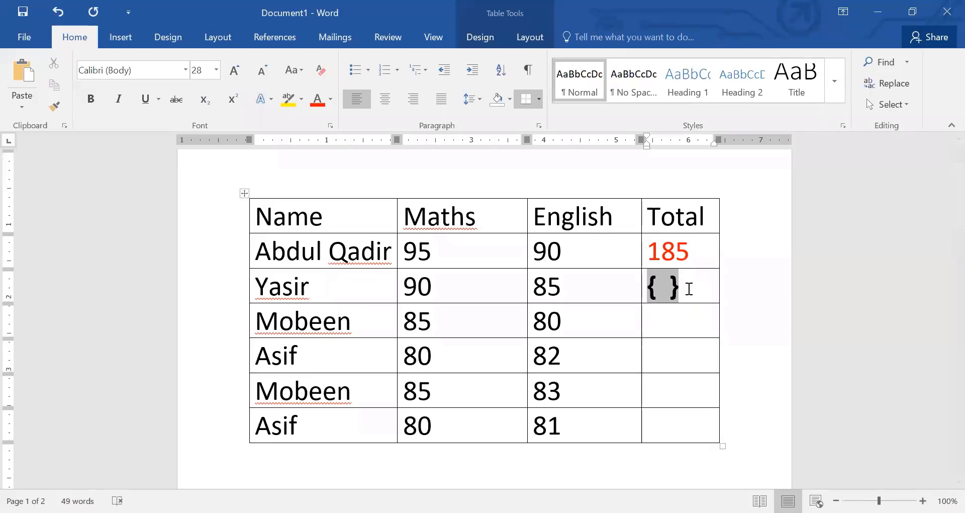
pyautogui.write('=90+85')
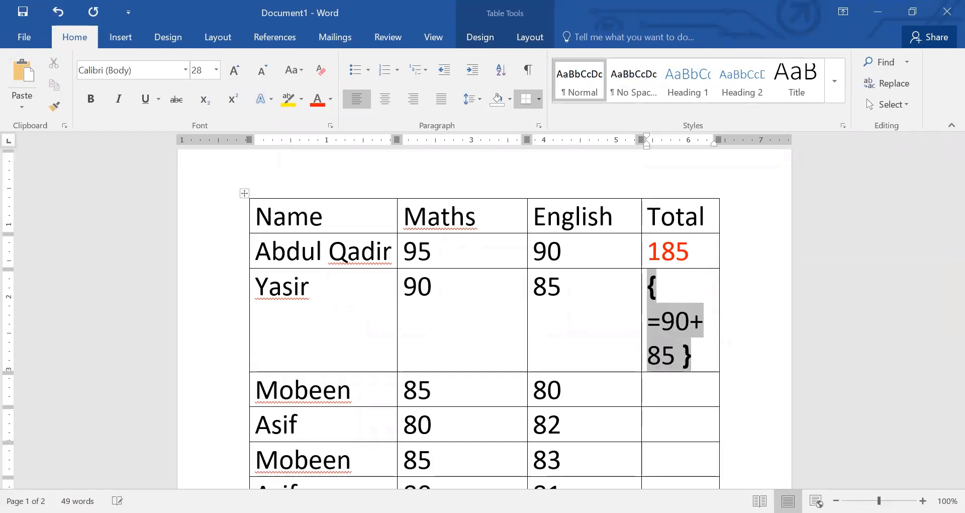
pyautogui.press('F9')
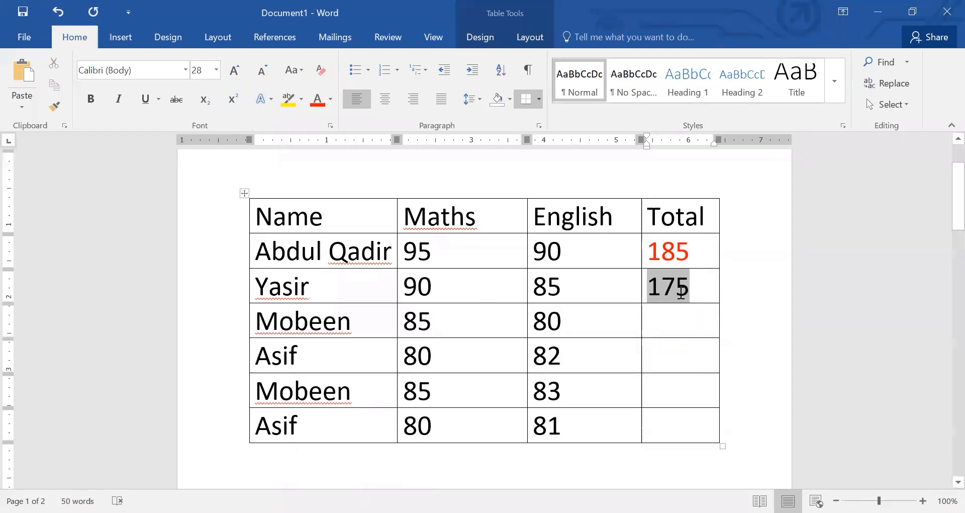